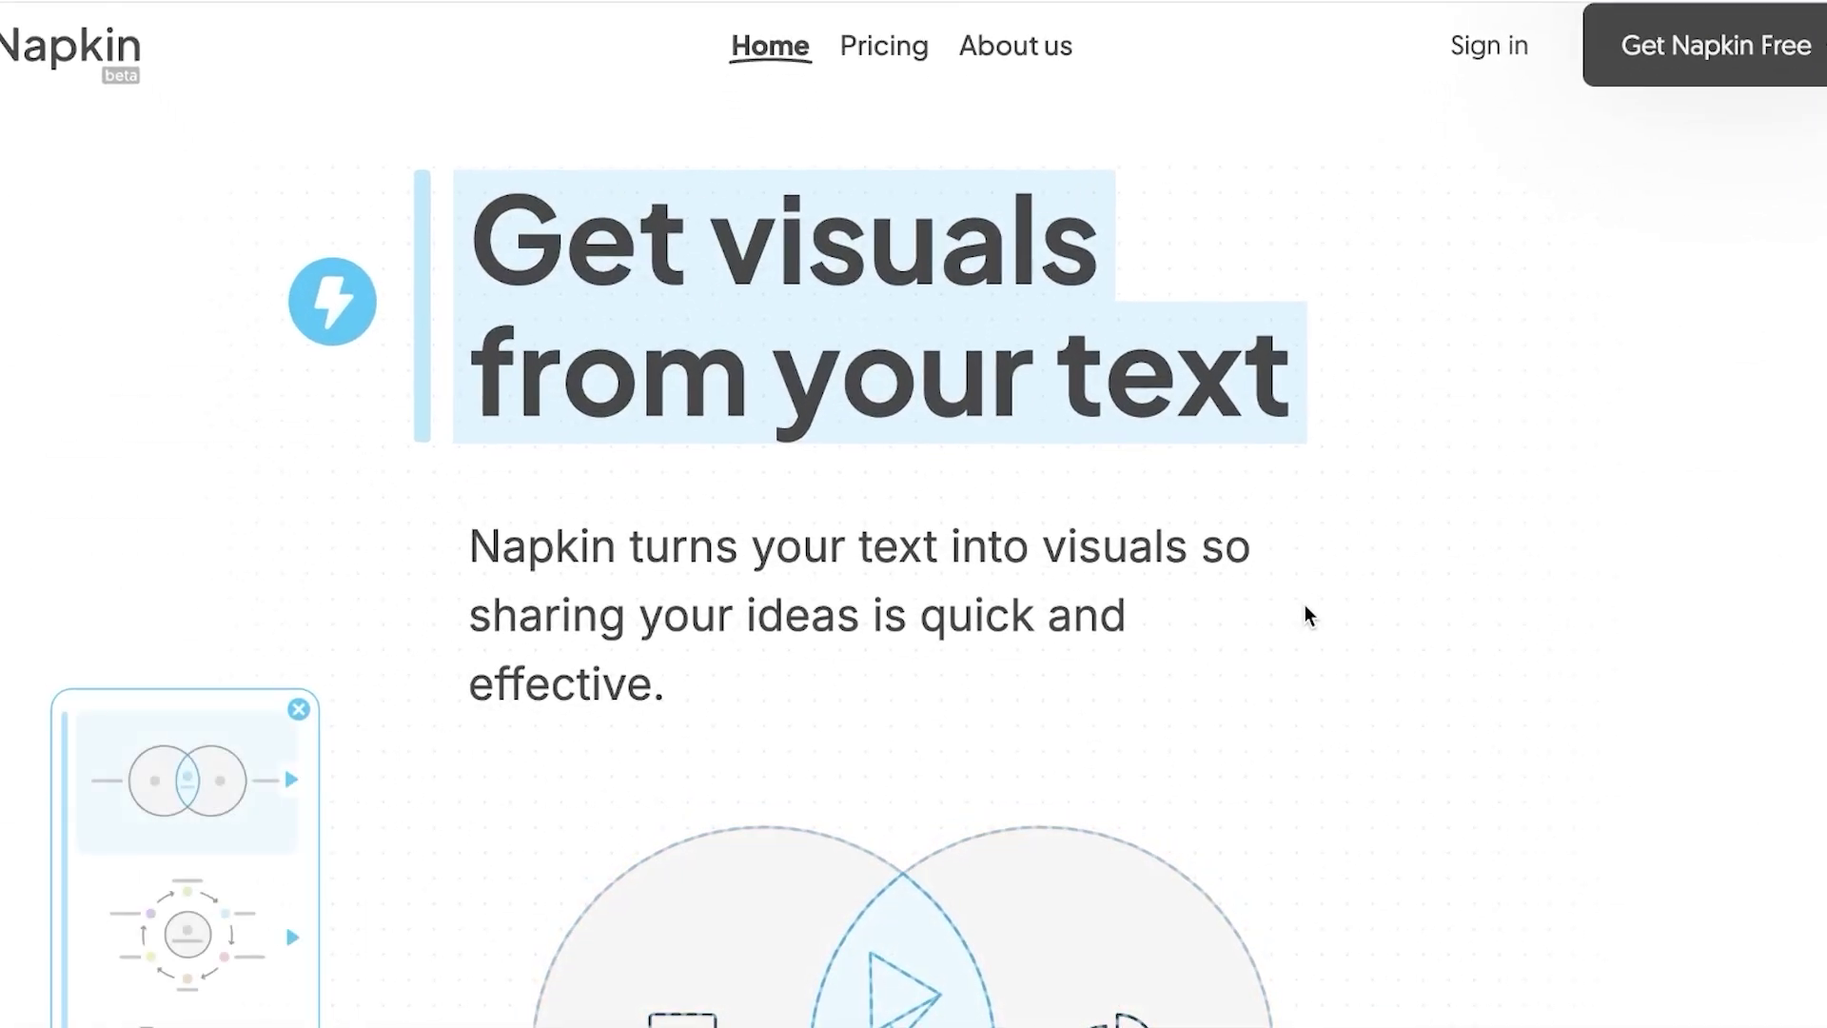
Look through the Napkin homepage sections on importing text, generating visuals and polishing them
{"action": "scroll", "coordinate": [1301, 611], "scroll_direction": "down", "scroll_amount": 1}
{"action": "scroll", "coordinate": [1302, 612], "scroll_direction": "down", "scroll_amount": 8}
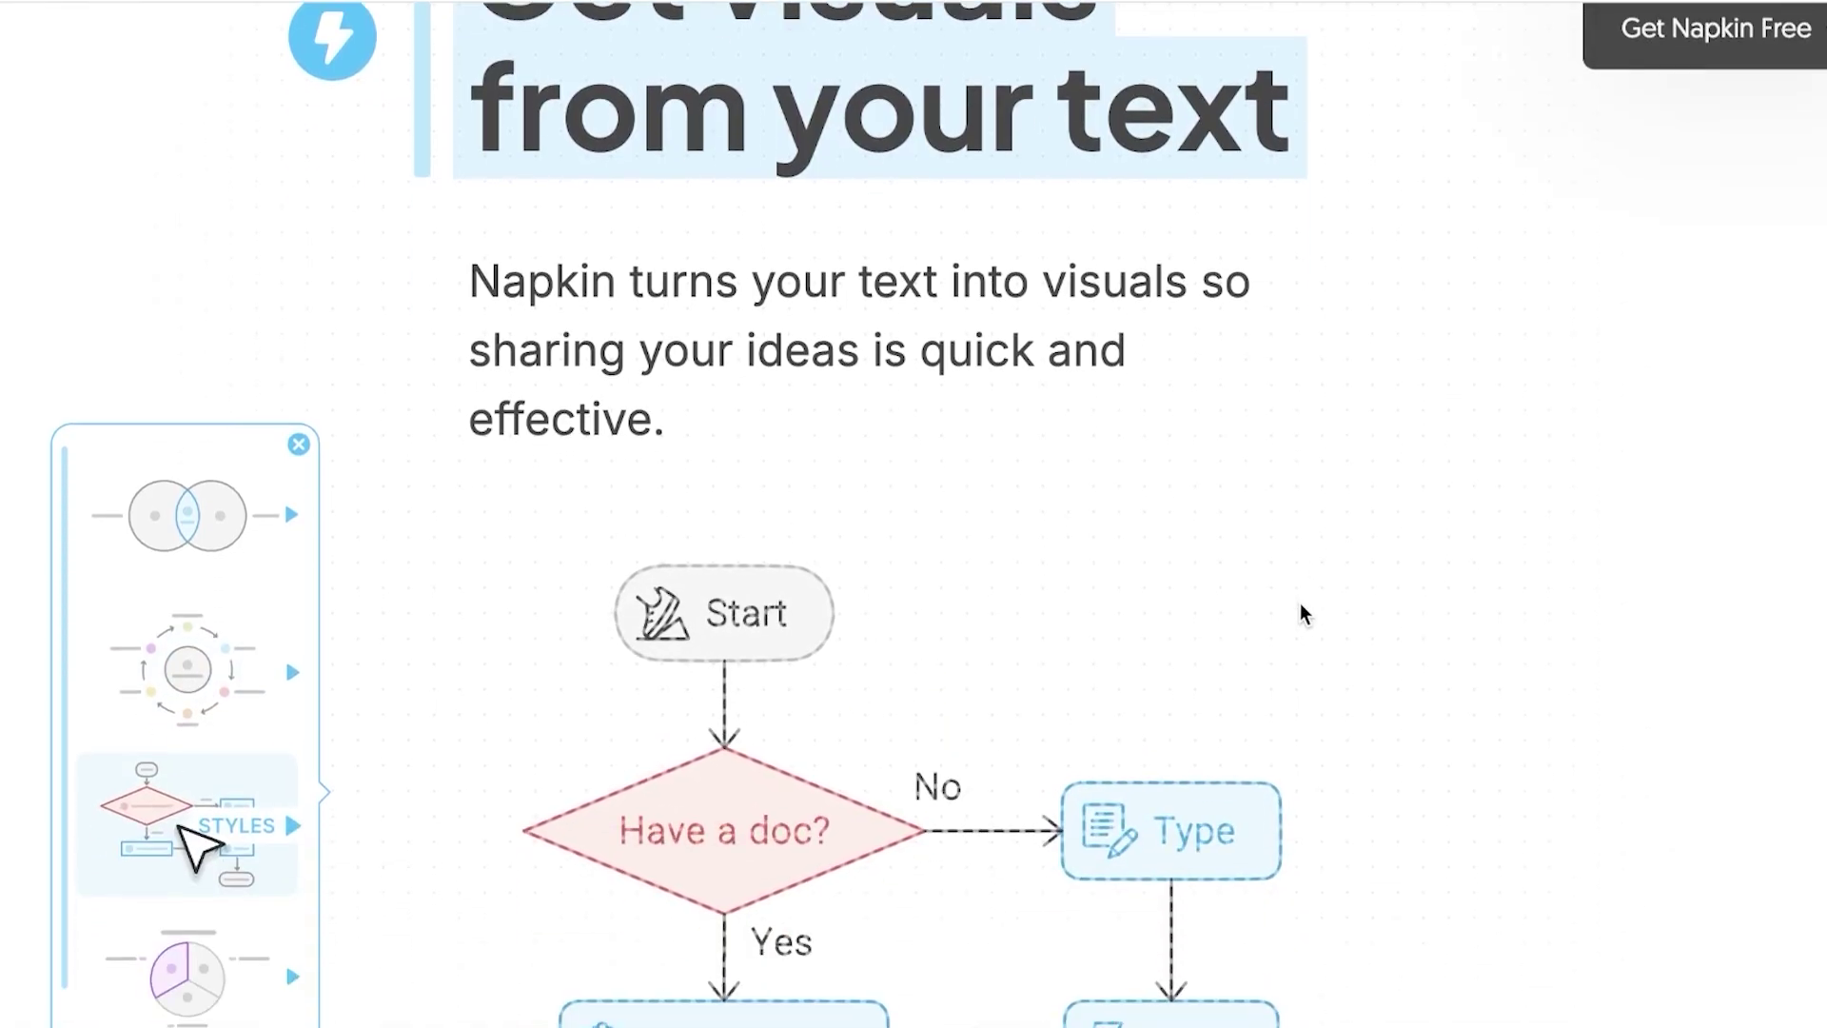
{"action": "scroll", "coordinate": [1303, 613], "scroll_direction": "down", "scroll_amount": 15}
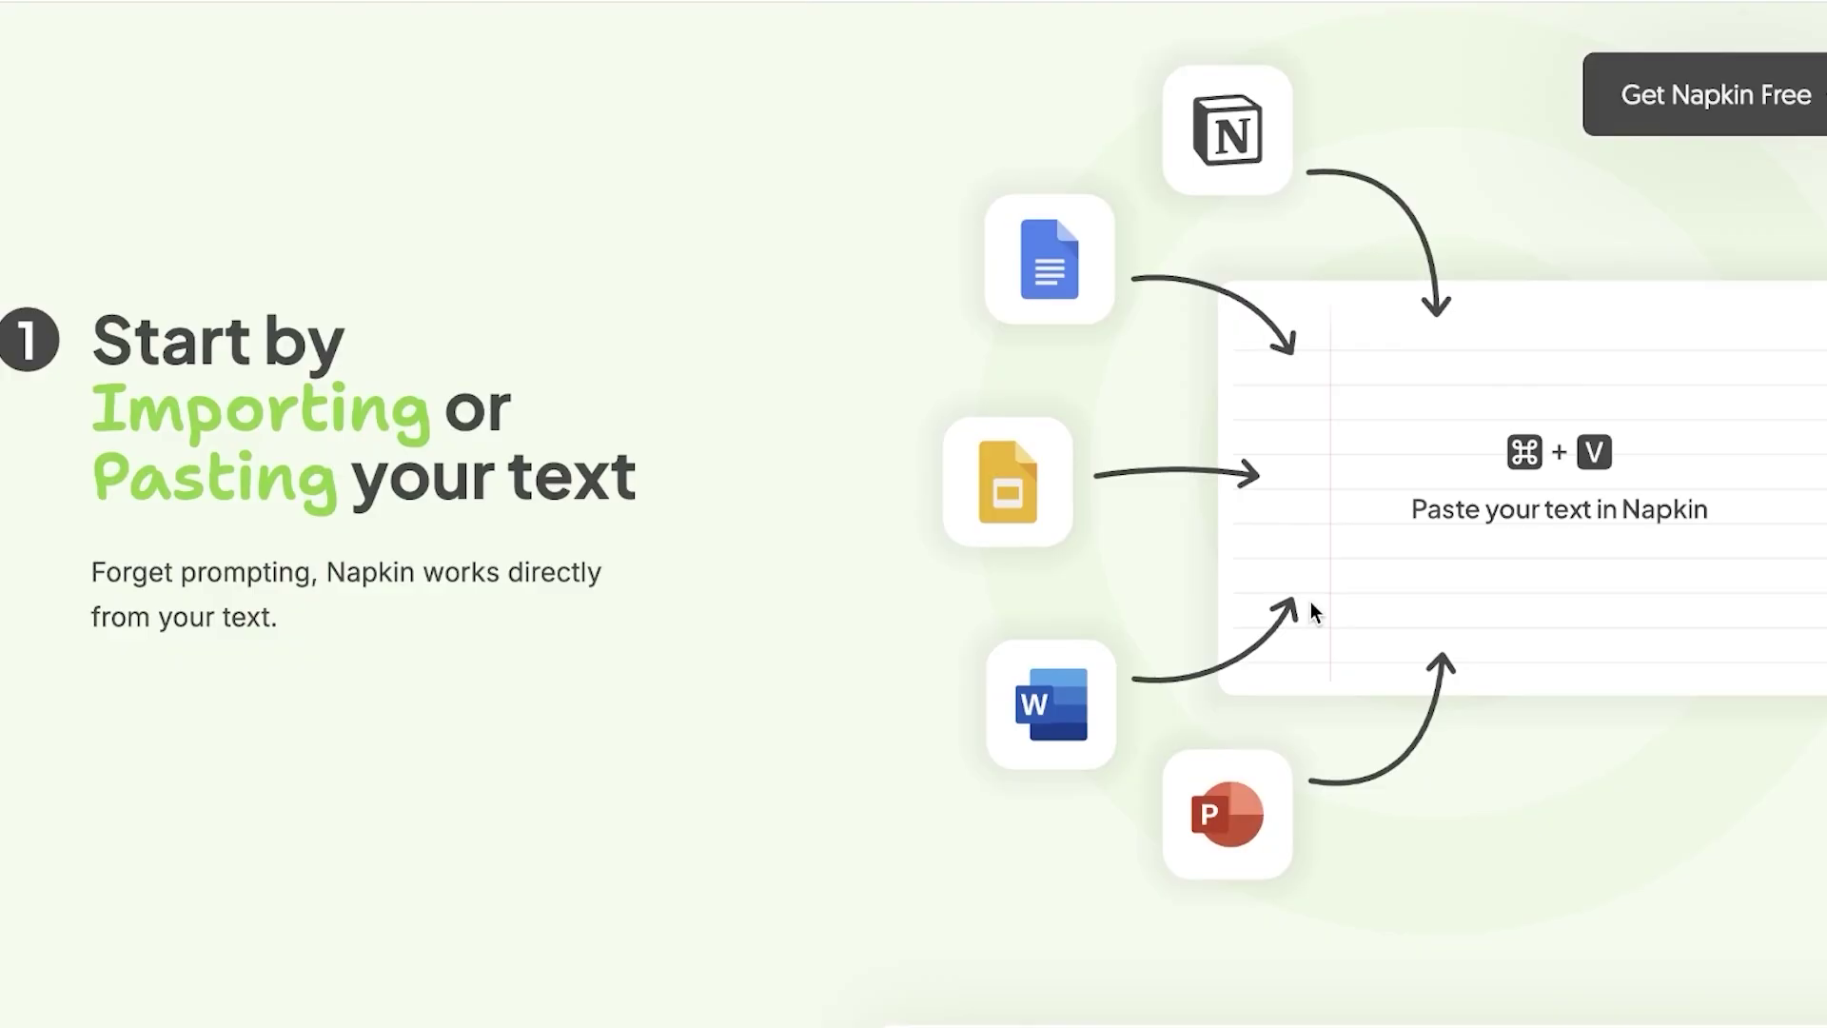
{"action": "scroll", "coordinate": [1311, 610], "scroll_direction": "down", "scroll_amount": 3}
{"action": "scroll", "coordinate": [1308, 611], "scroll_direction": "down", "scroll_amount": 5}
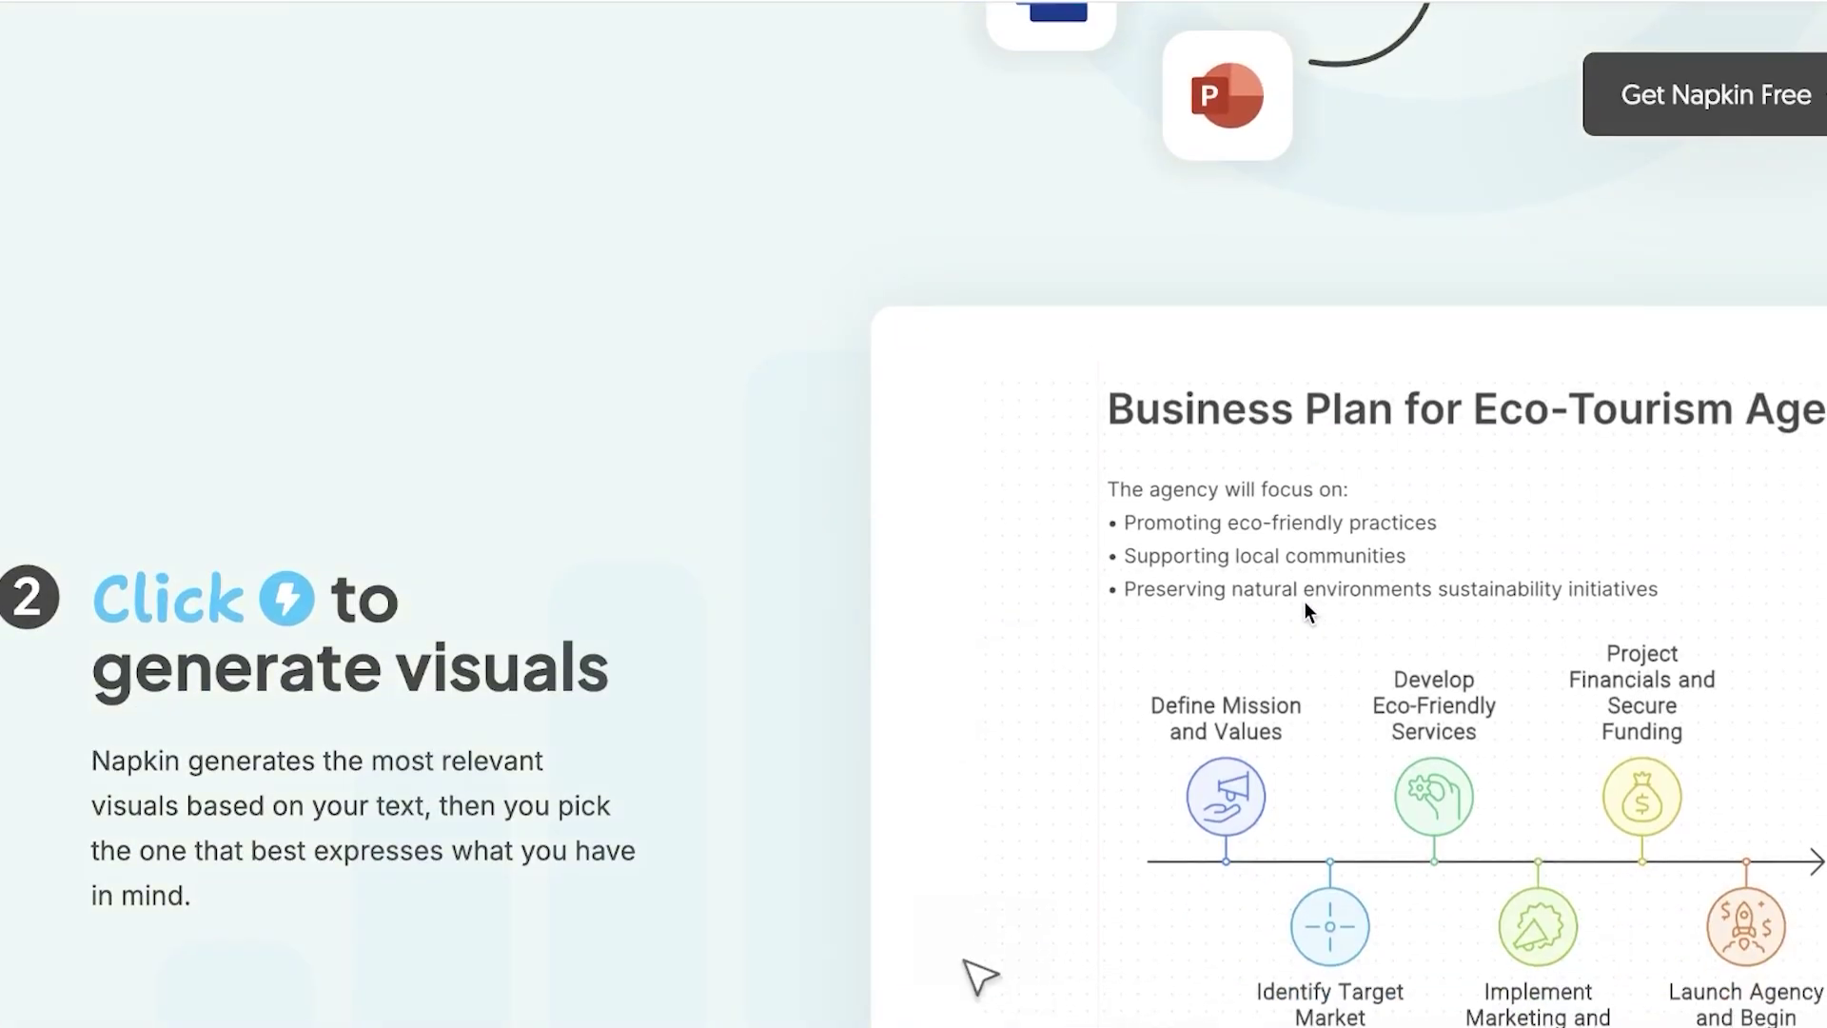
{"action": "scroll", "coordinate": [1305, 610], "scroll_direction": "down", "scroll_amount": 3}
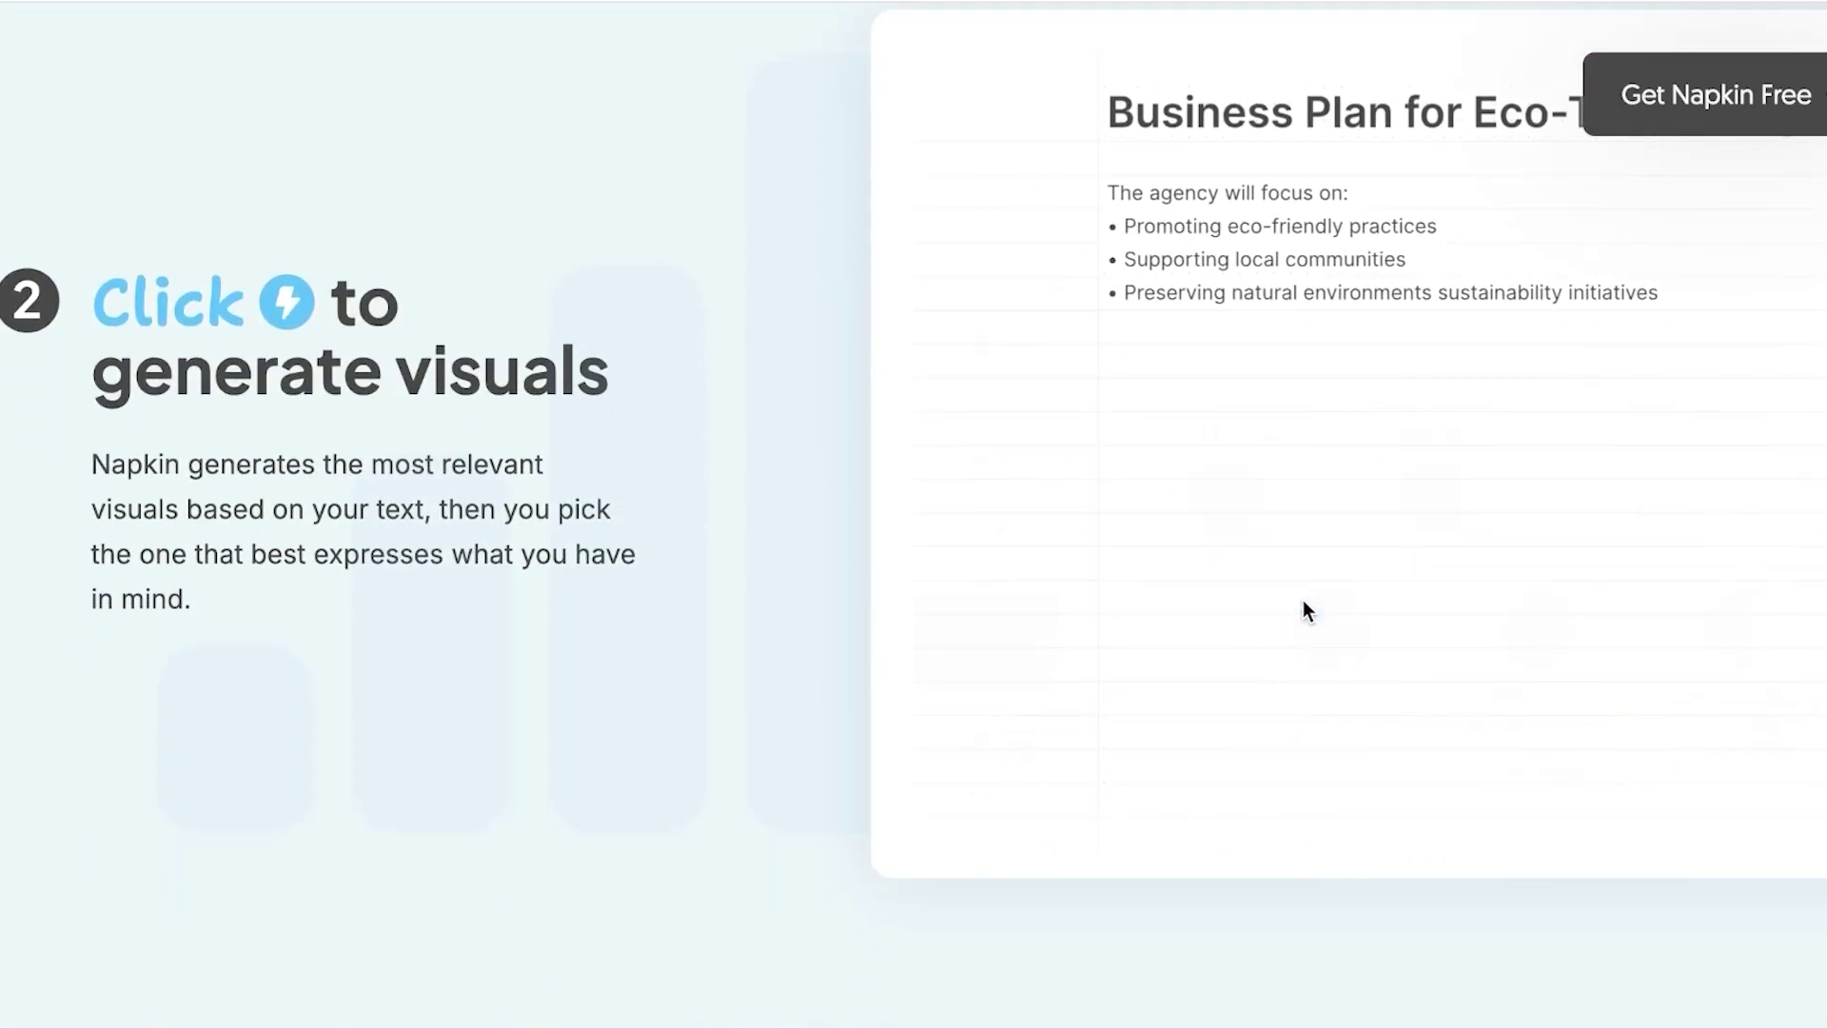
{"action": "scroll", "coordinate": [876, 758], "scroll_direction": "down", "scroll_amount": 3}
{"action": "scroll", "coordinate": [878, 757], "scroll_direction": "down", "scroll_amount": 6}
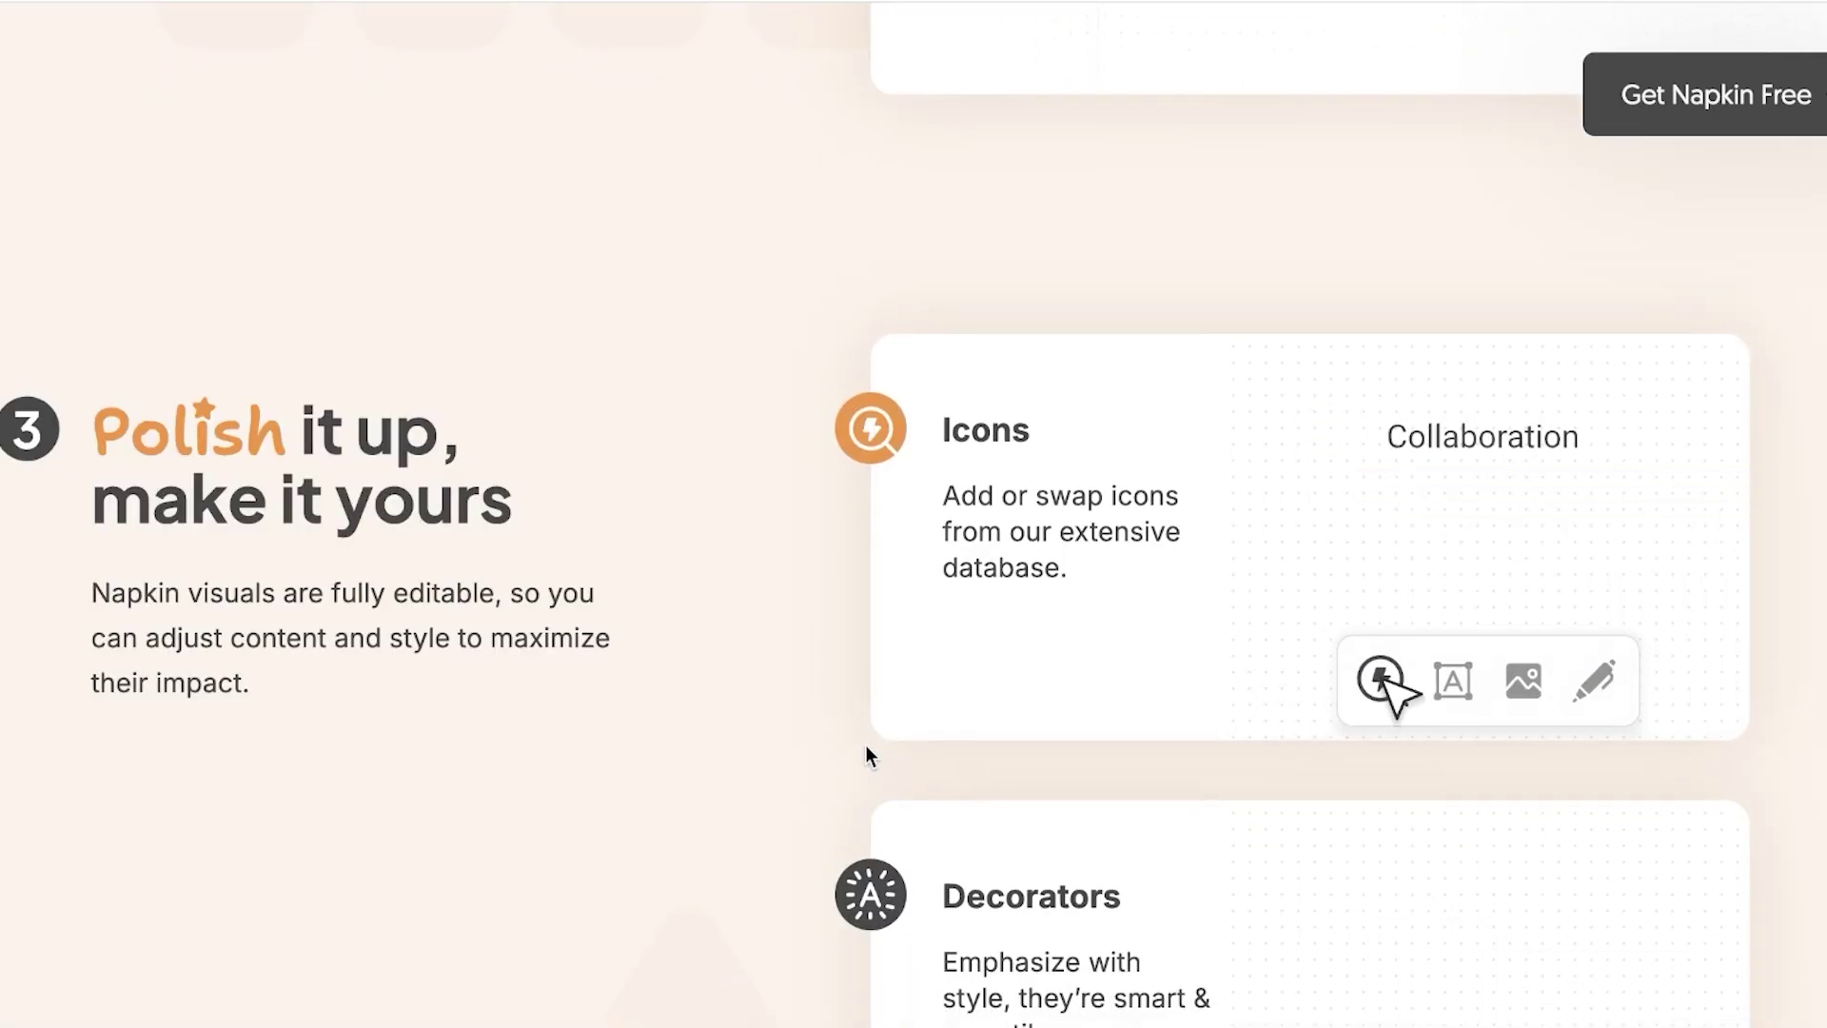
{"action": "scroll", "coordinate": [828, 670], "scroll_direction": "down", "scroll_amount": 8}
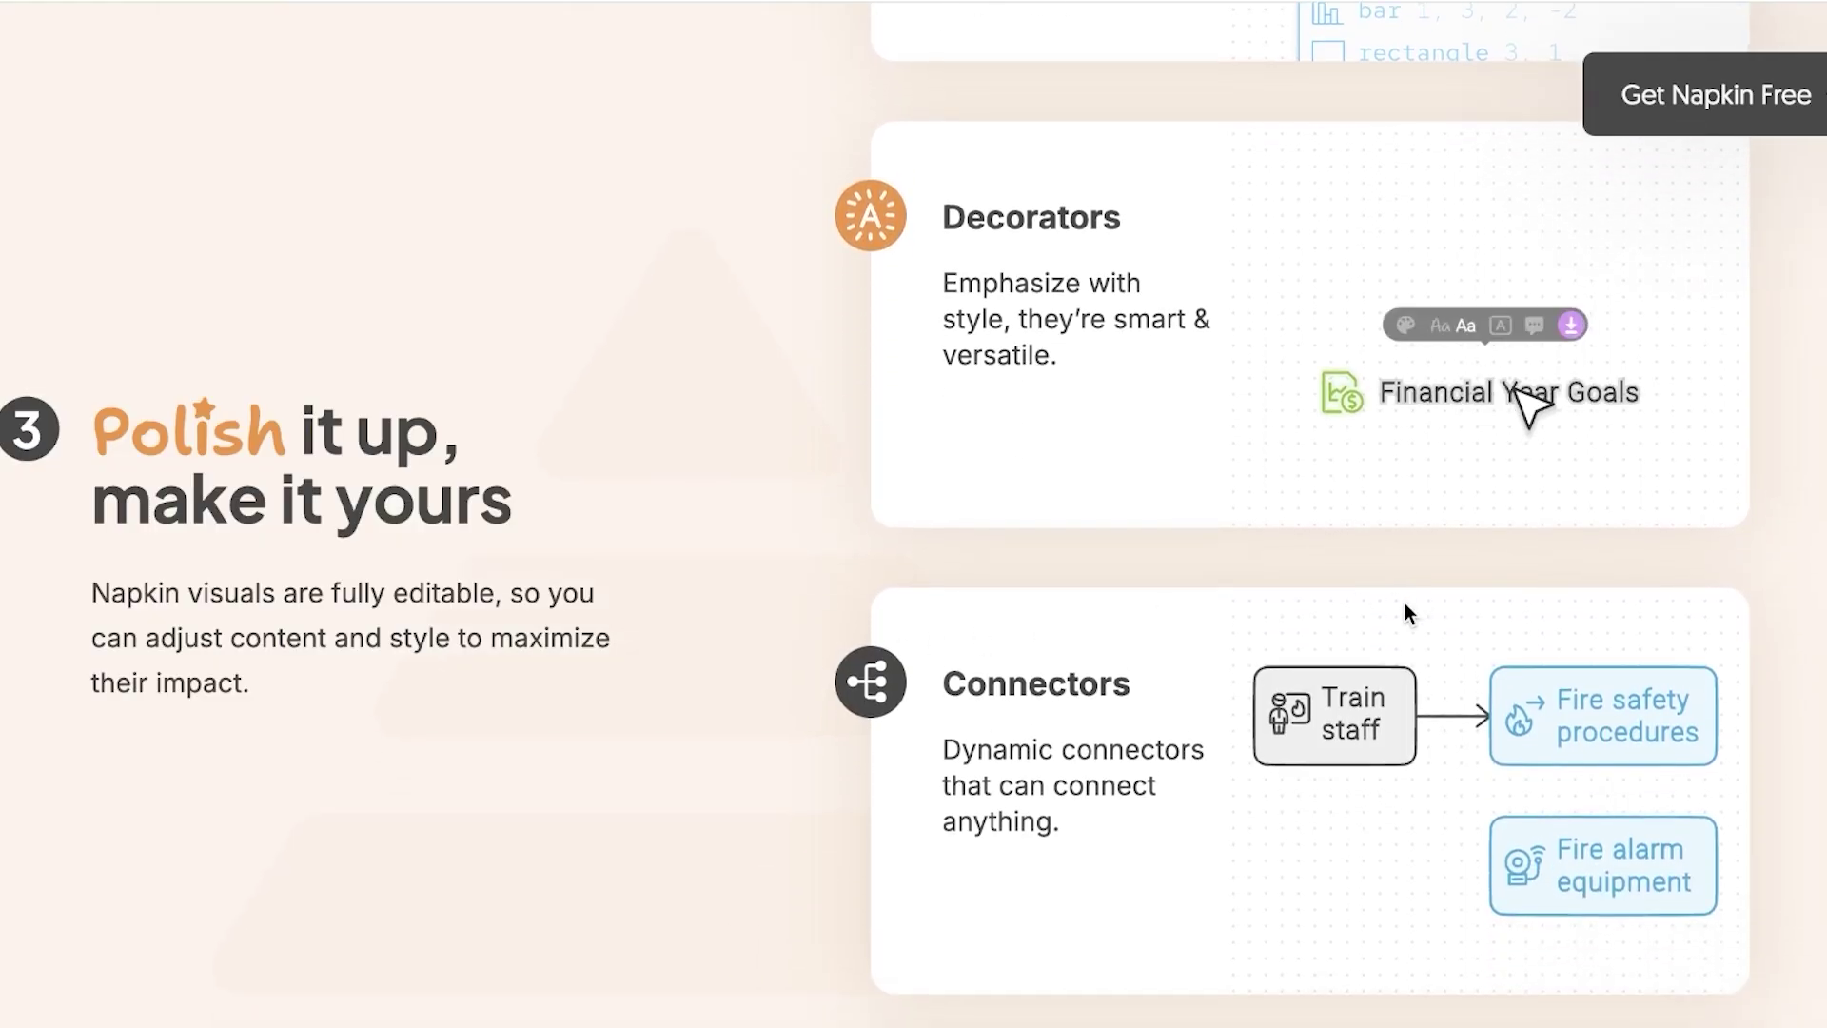
{"action": "scroll", "coordinate": [828, 671], "scroll_direction": "down", "scroll_amount": 3}
{"action": "scroll", "coordinate": [828, 671], "scroll_direction": "up", "scroll_amount": 20}
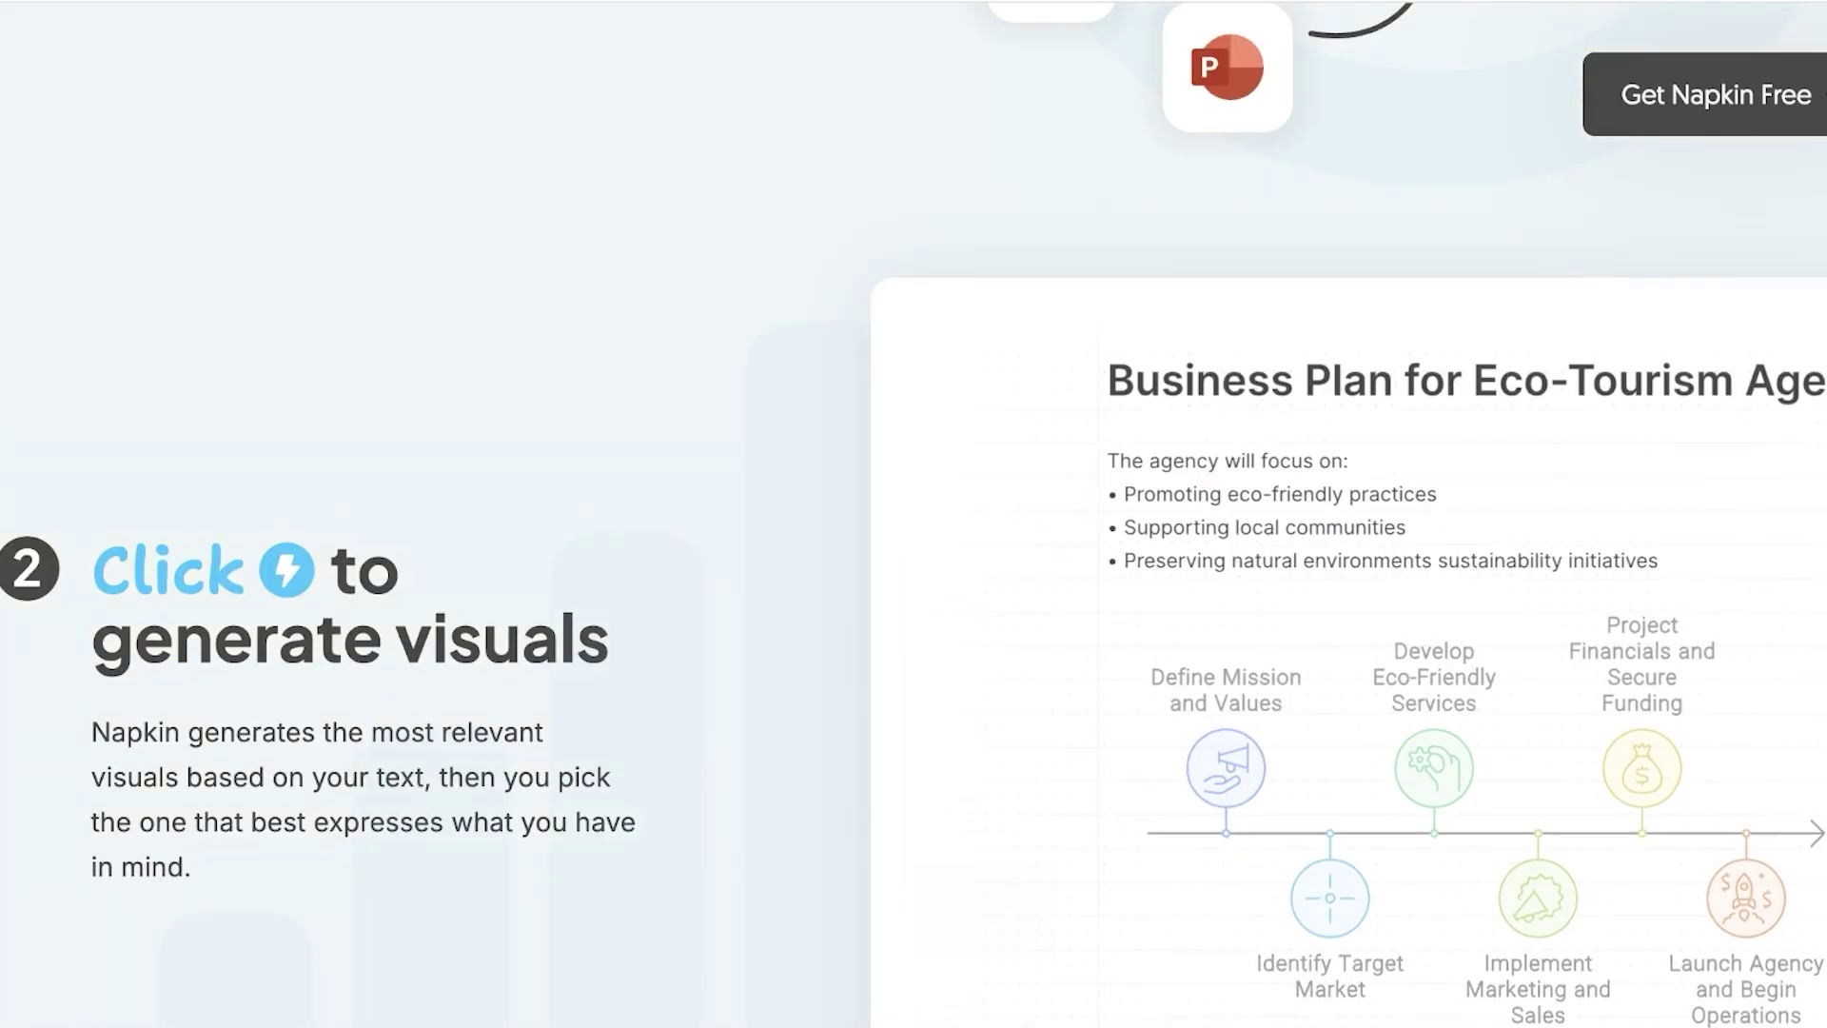
{"action": "scroll", "coordinate": [913, 514], "scroll_direction": "up", "scroll_amount": 10}
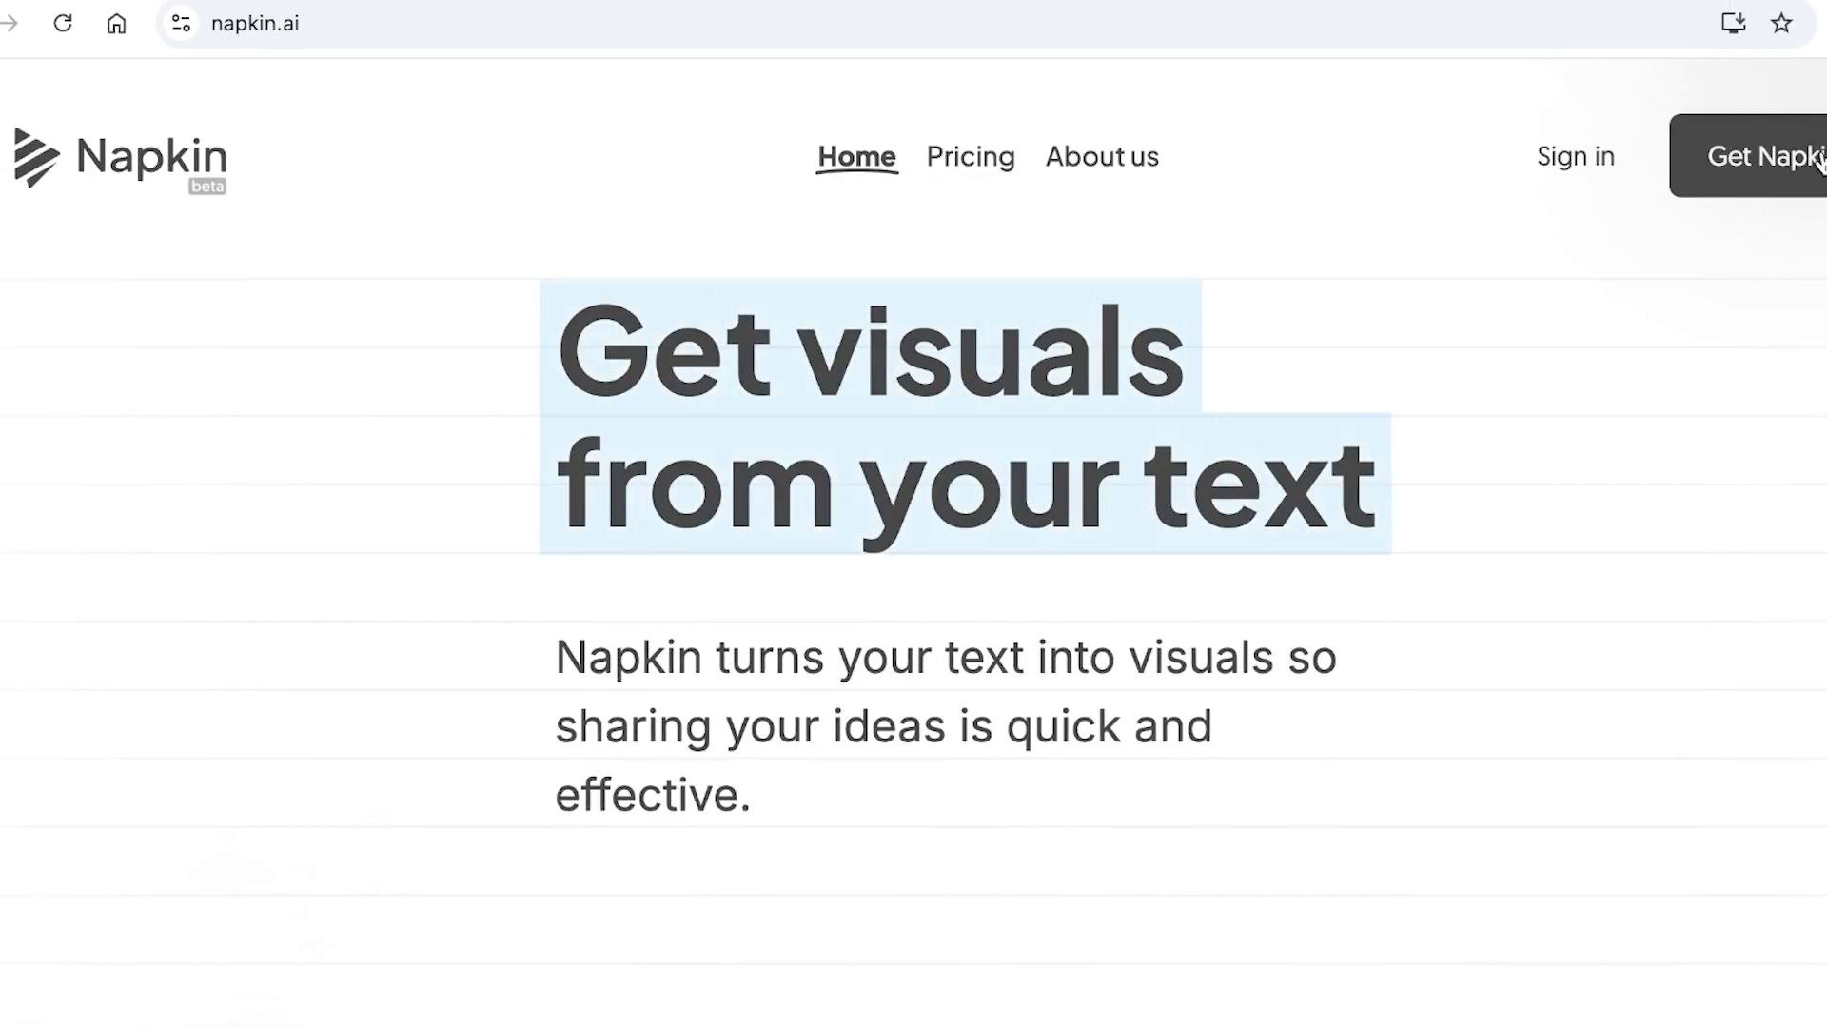
Sign up for the free version of Napkin with the first listed Google account and approve sharing its profile
{"action": "left_click", "coordinate": [1774, 130]}
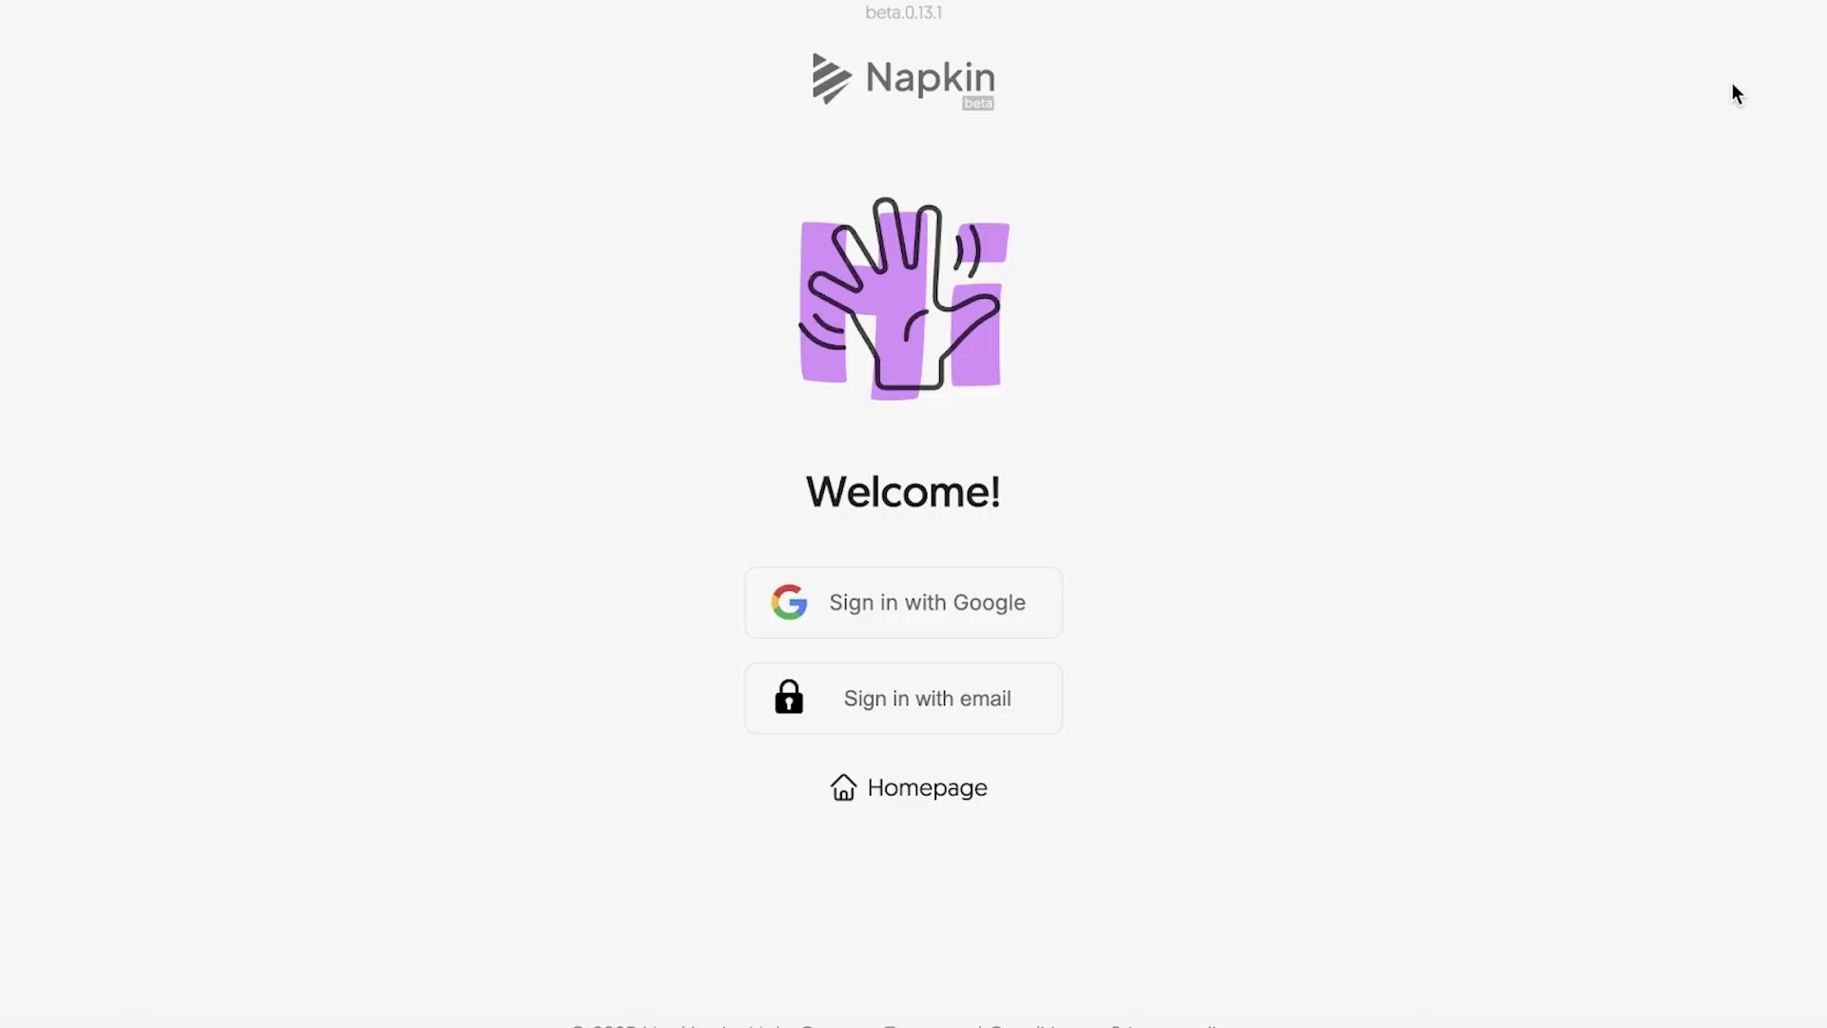
{"action": "left_click", "coordinate": [972, 612]}
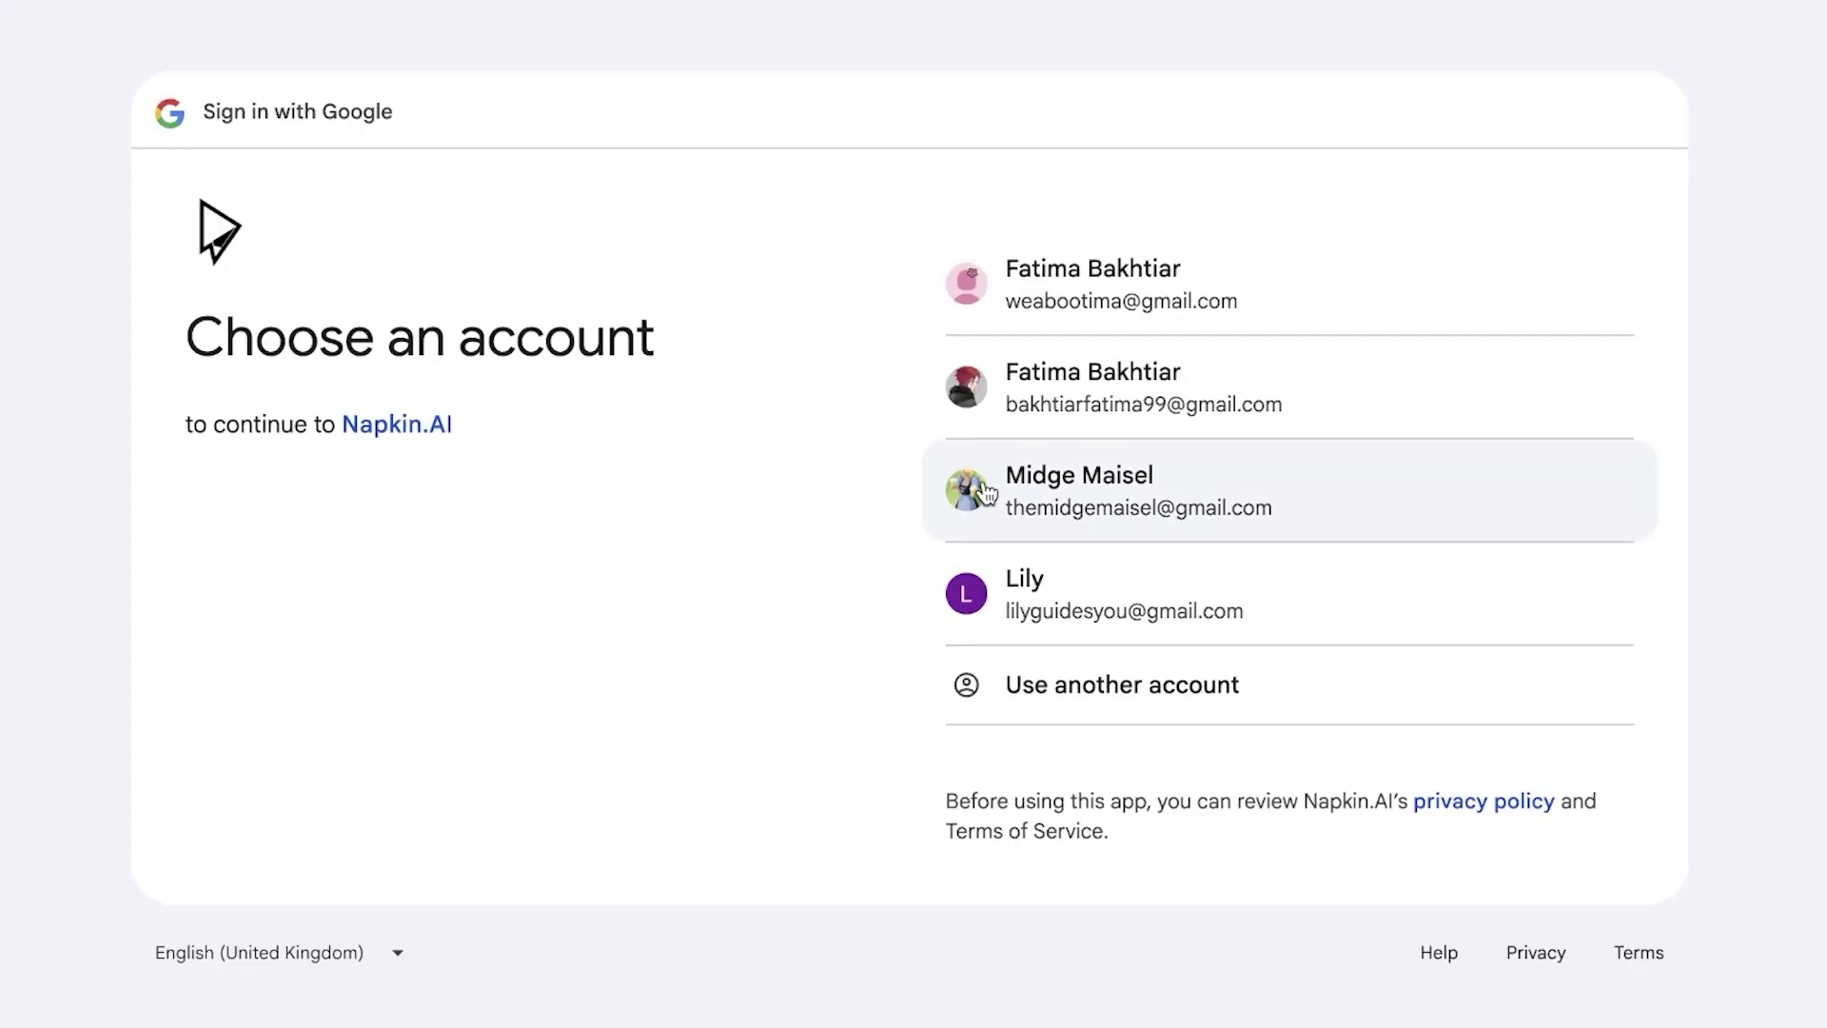
{"action": "left_click", "coordinate": [1167, 270]}
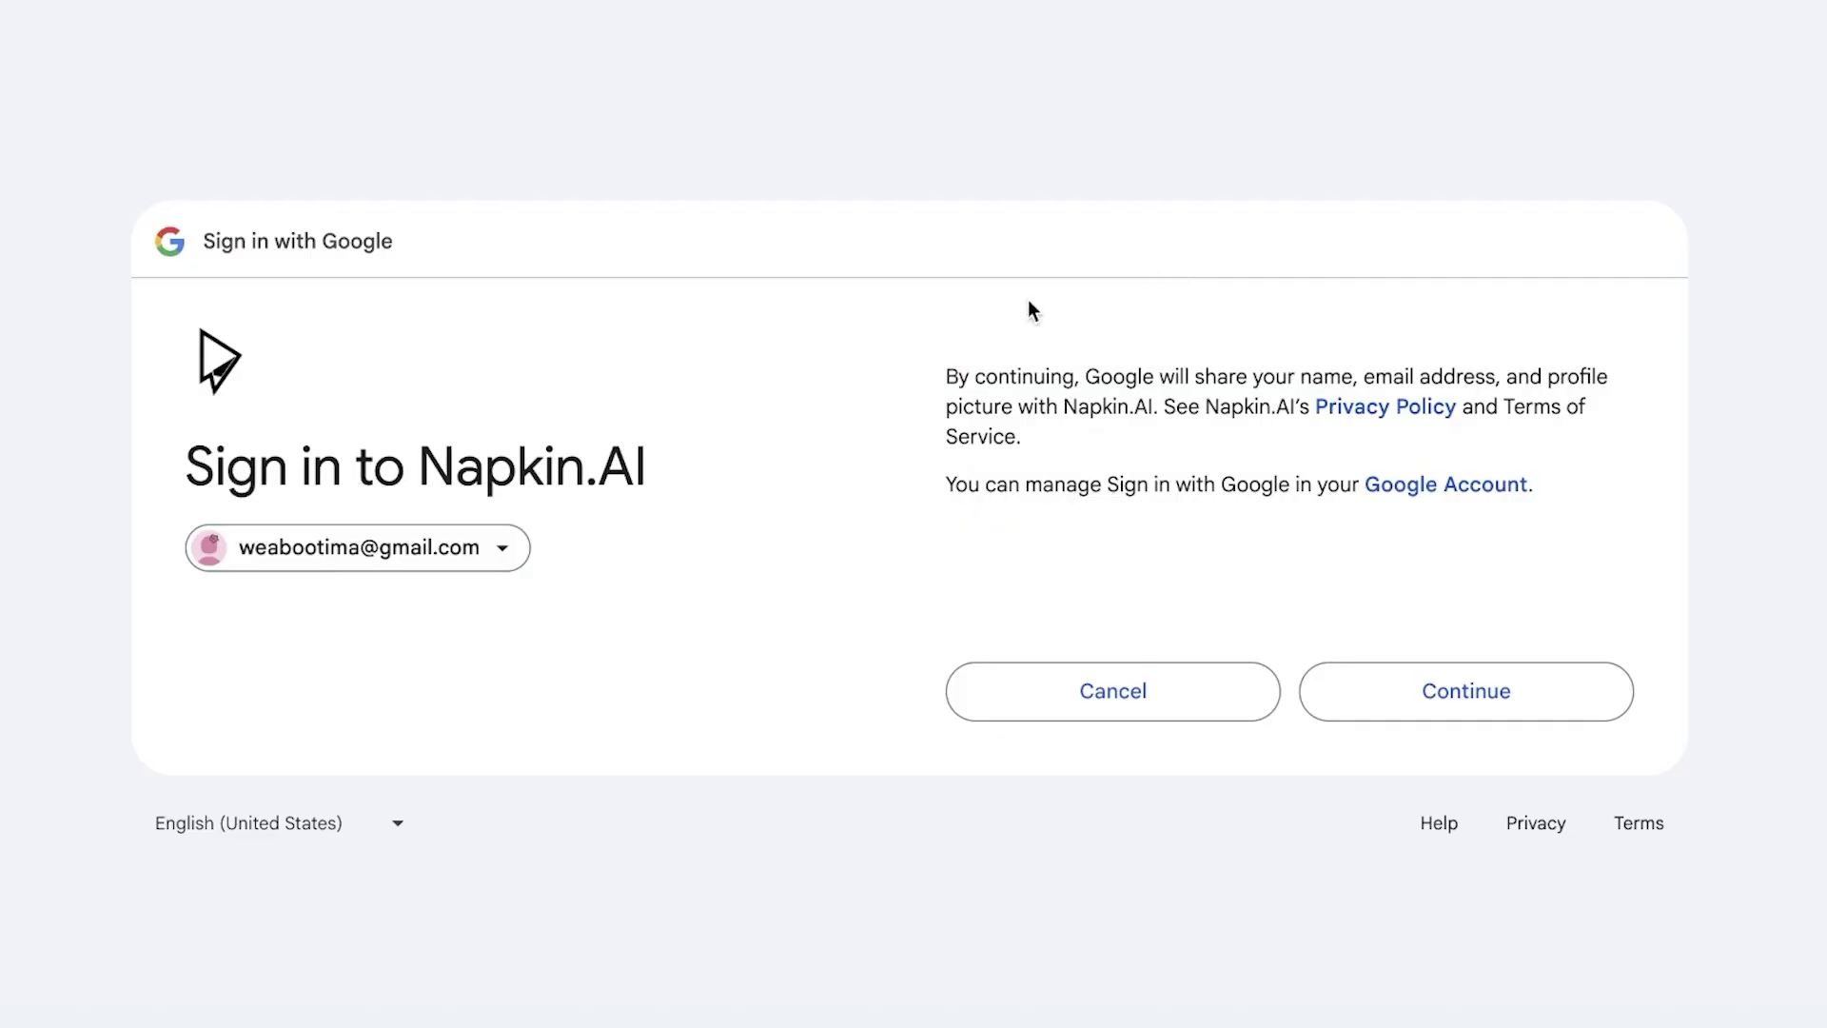
{"action": "left_click", "coordinate": [1427, 694]}
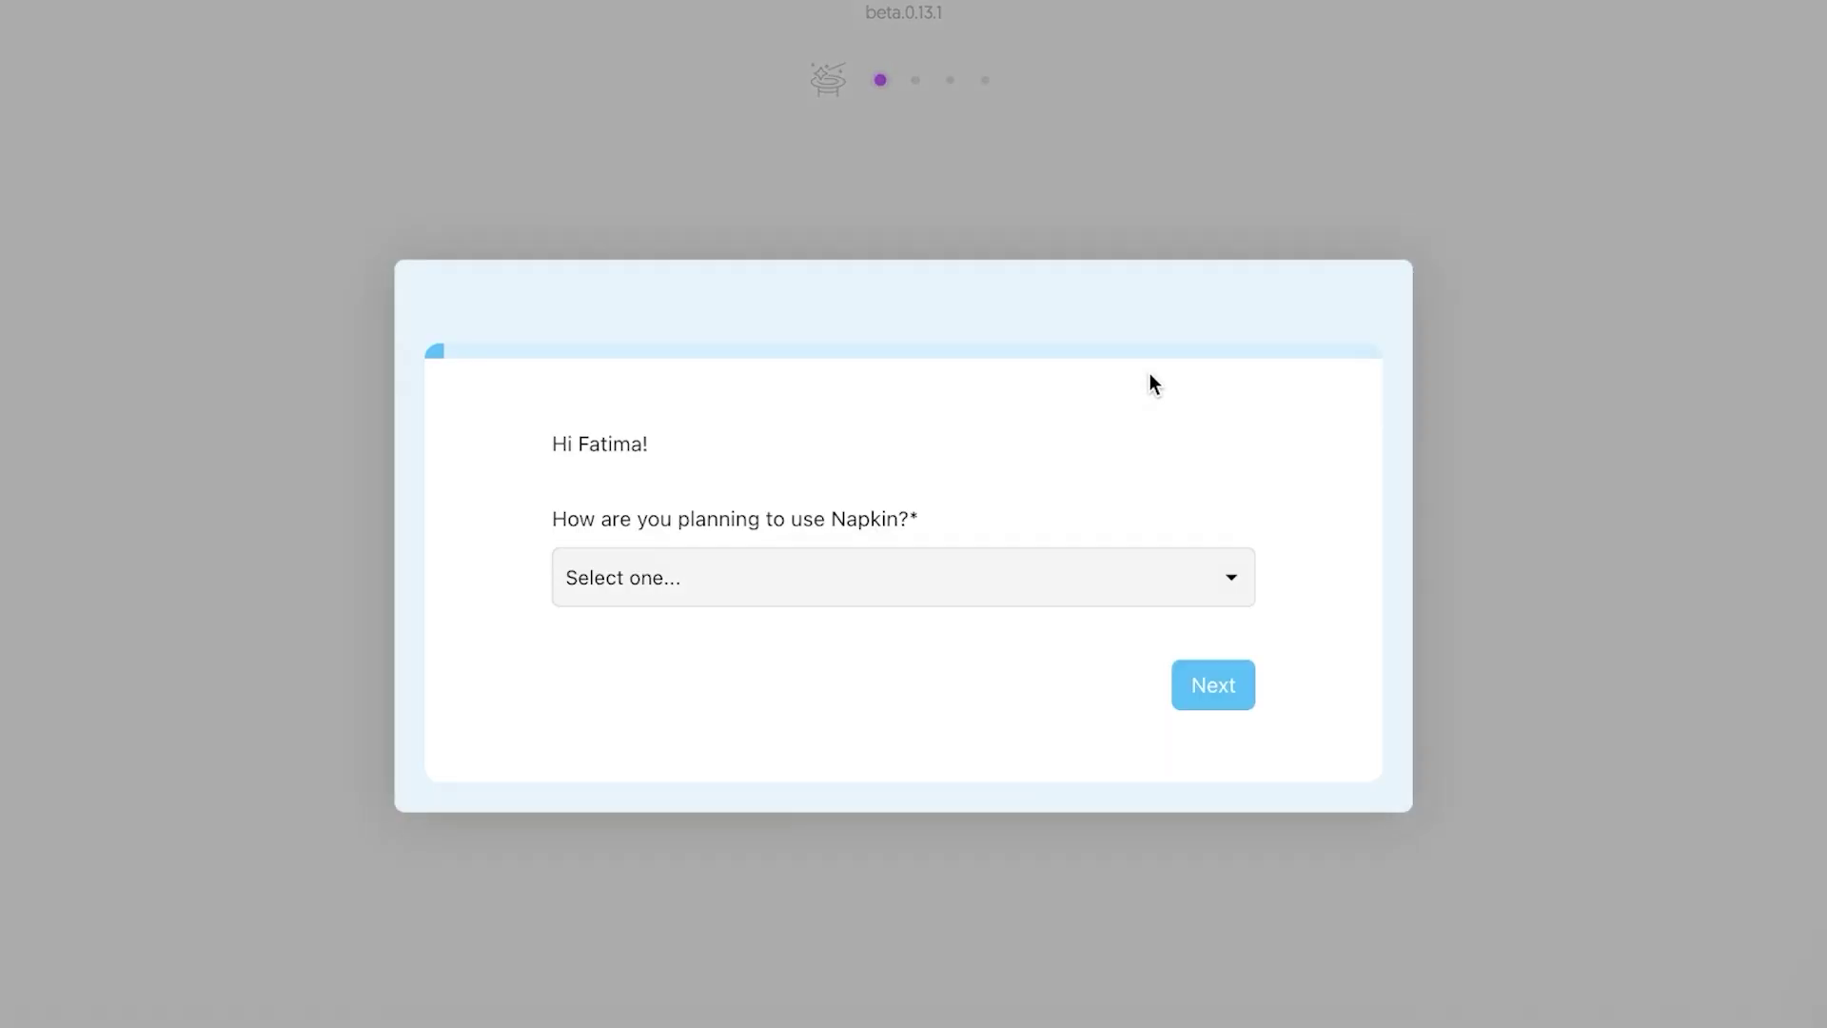
Answer the onboarding questions with use "For work", company size "Just me" and kind of work "Executive"
{"action": "left_click", "coordinate": [844, 566]}
{"action": "left_click", "coordinate": [790, 611]}
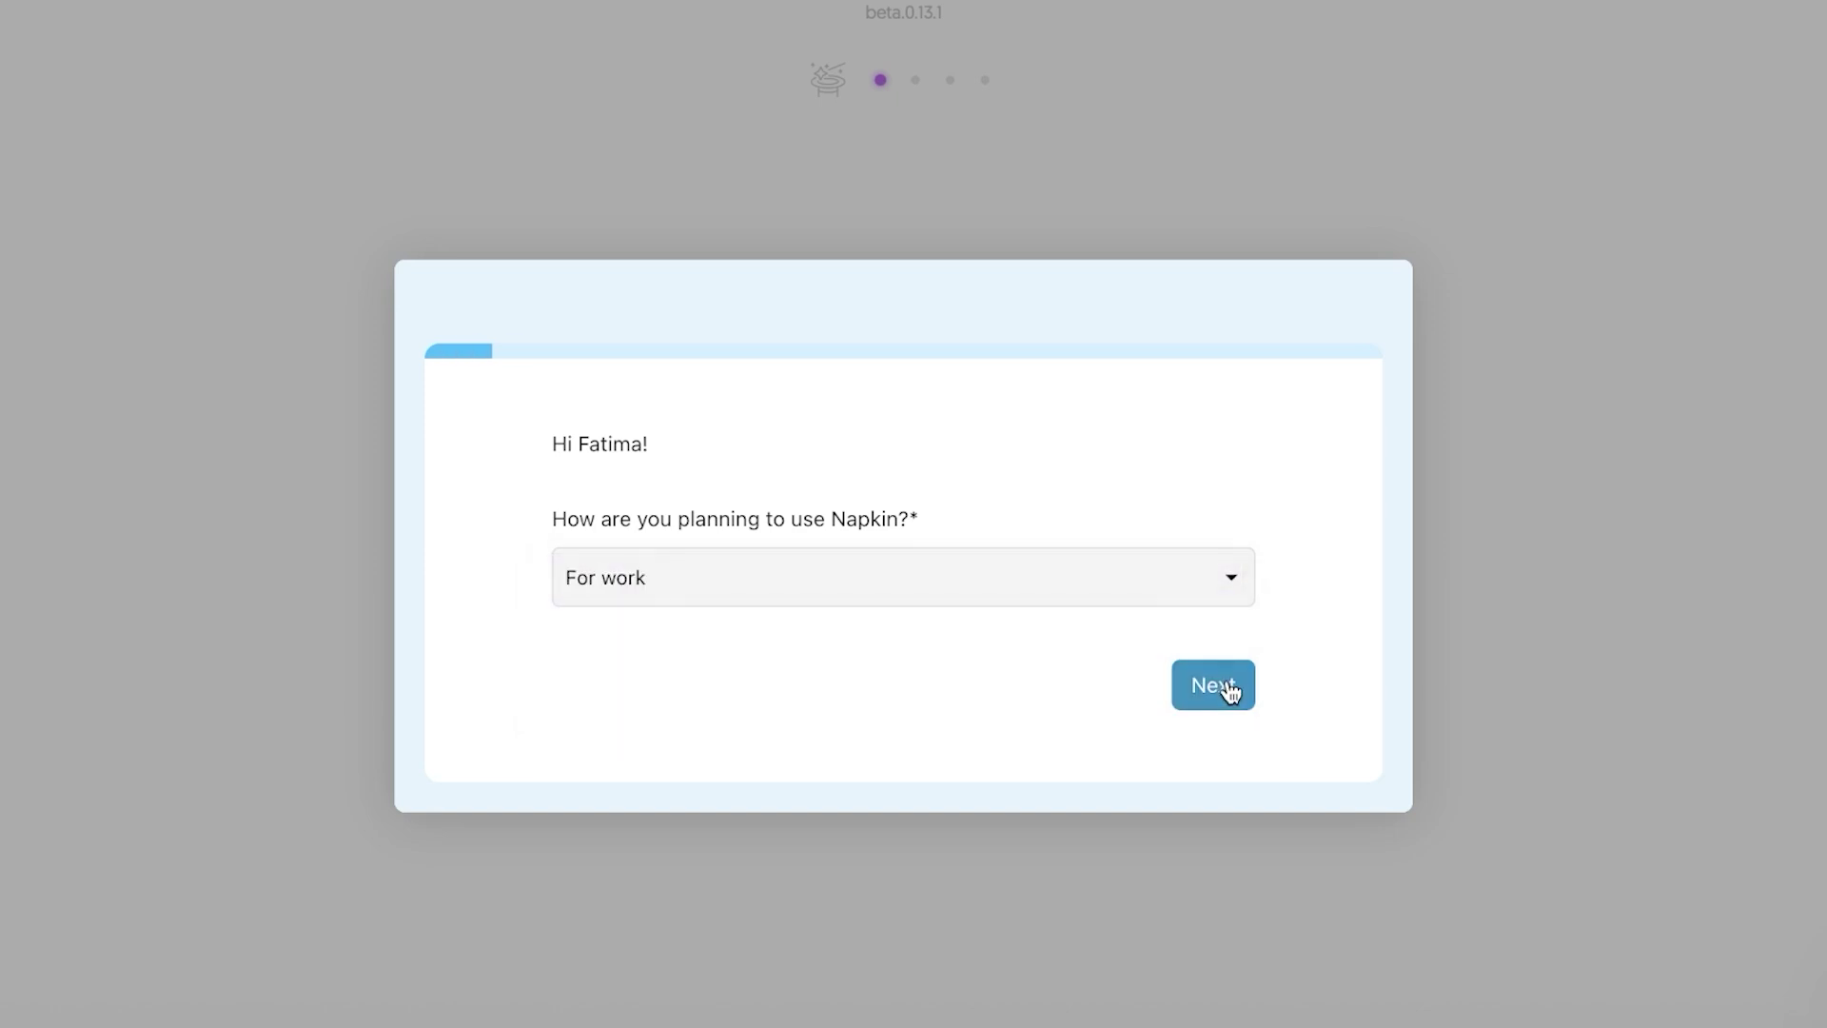
{"action": "left_click", "coordinate": [1225, 685]}
{"action": "left_click", "coordinate": [989, 571]}
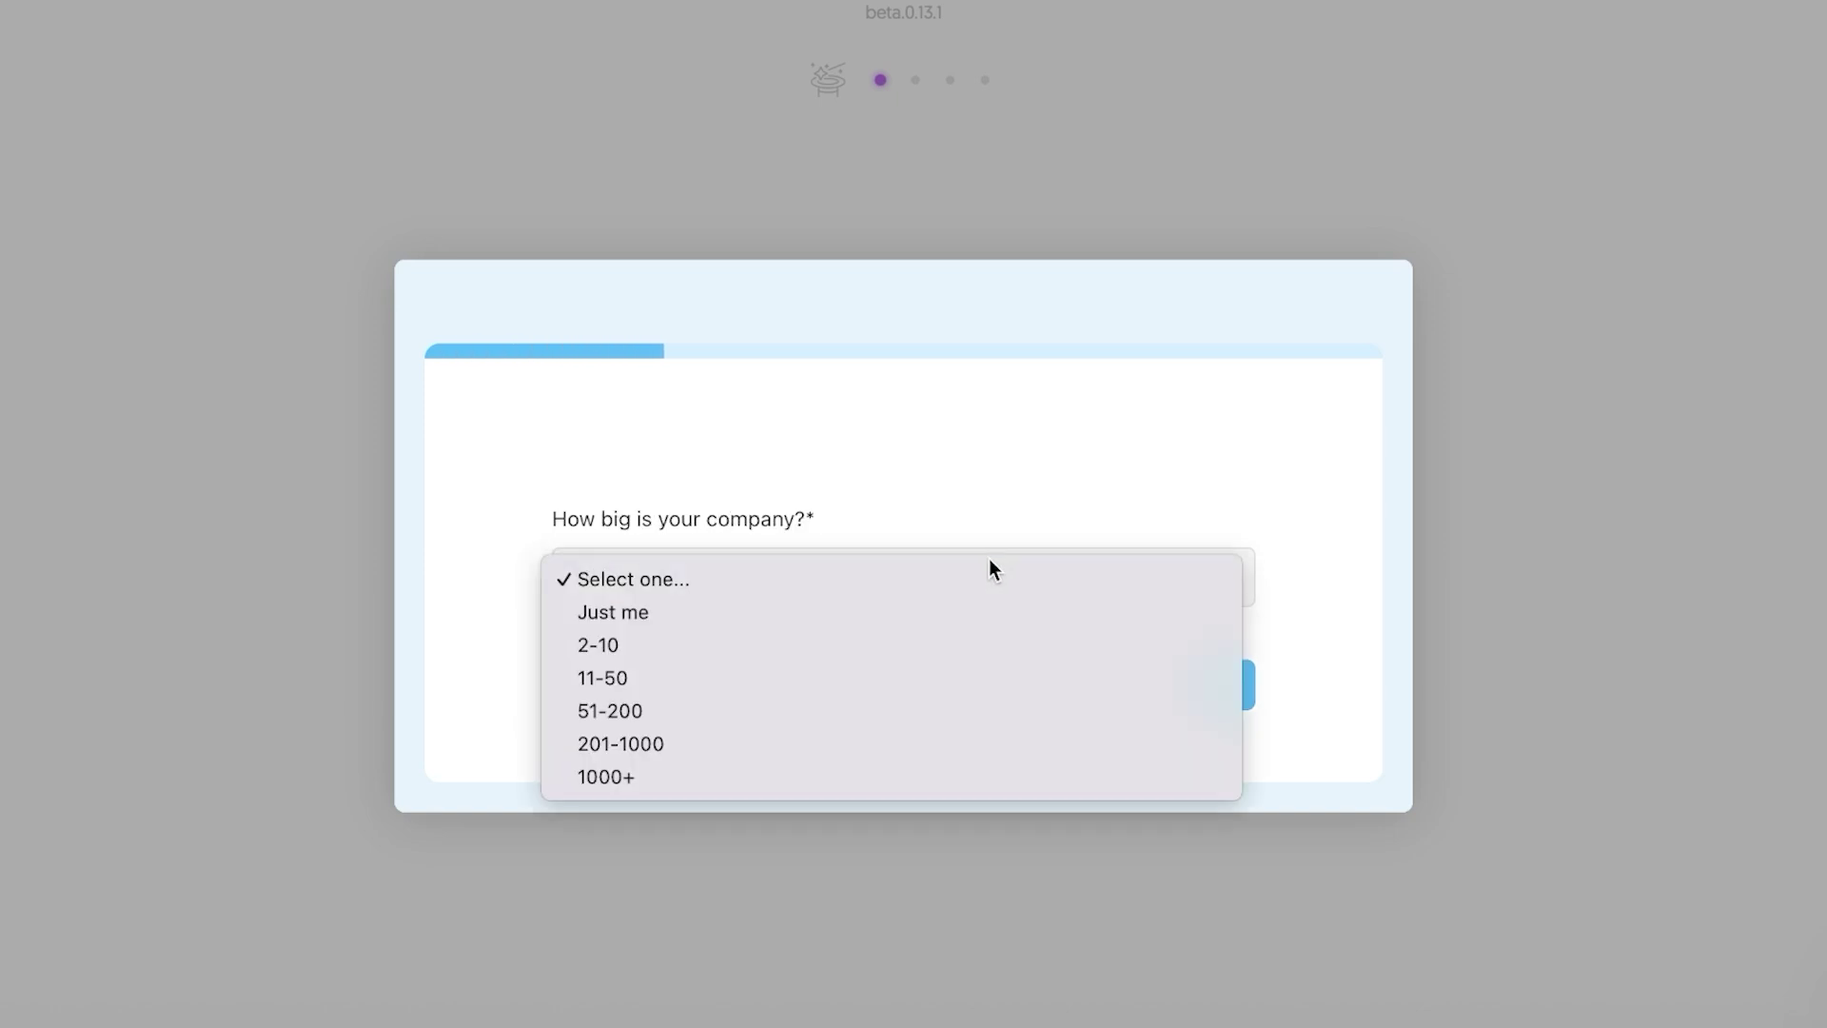
{"action": "left_click", "coordinate": [926, 613]}
{"action": "left_click", "coordinate": [1248, 690]}
{"action": "left_click", "coordinate": [1210, 681]}
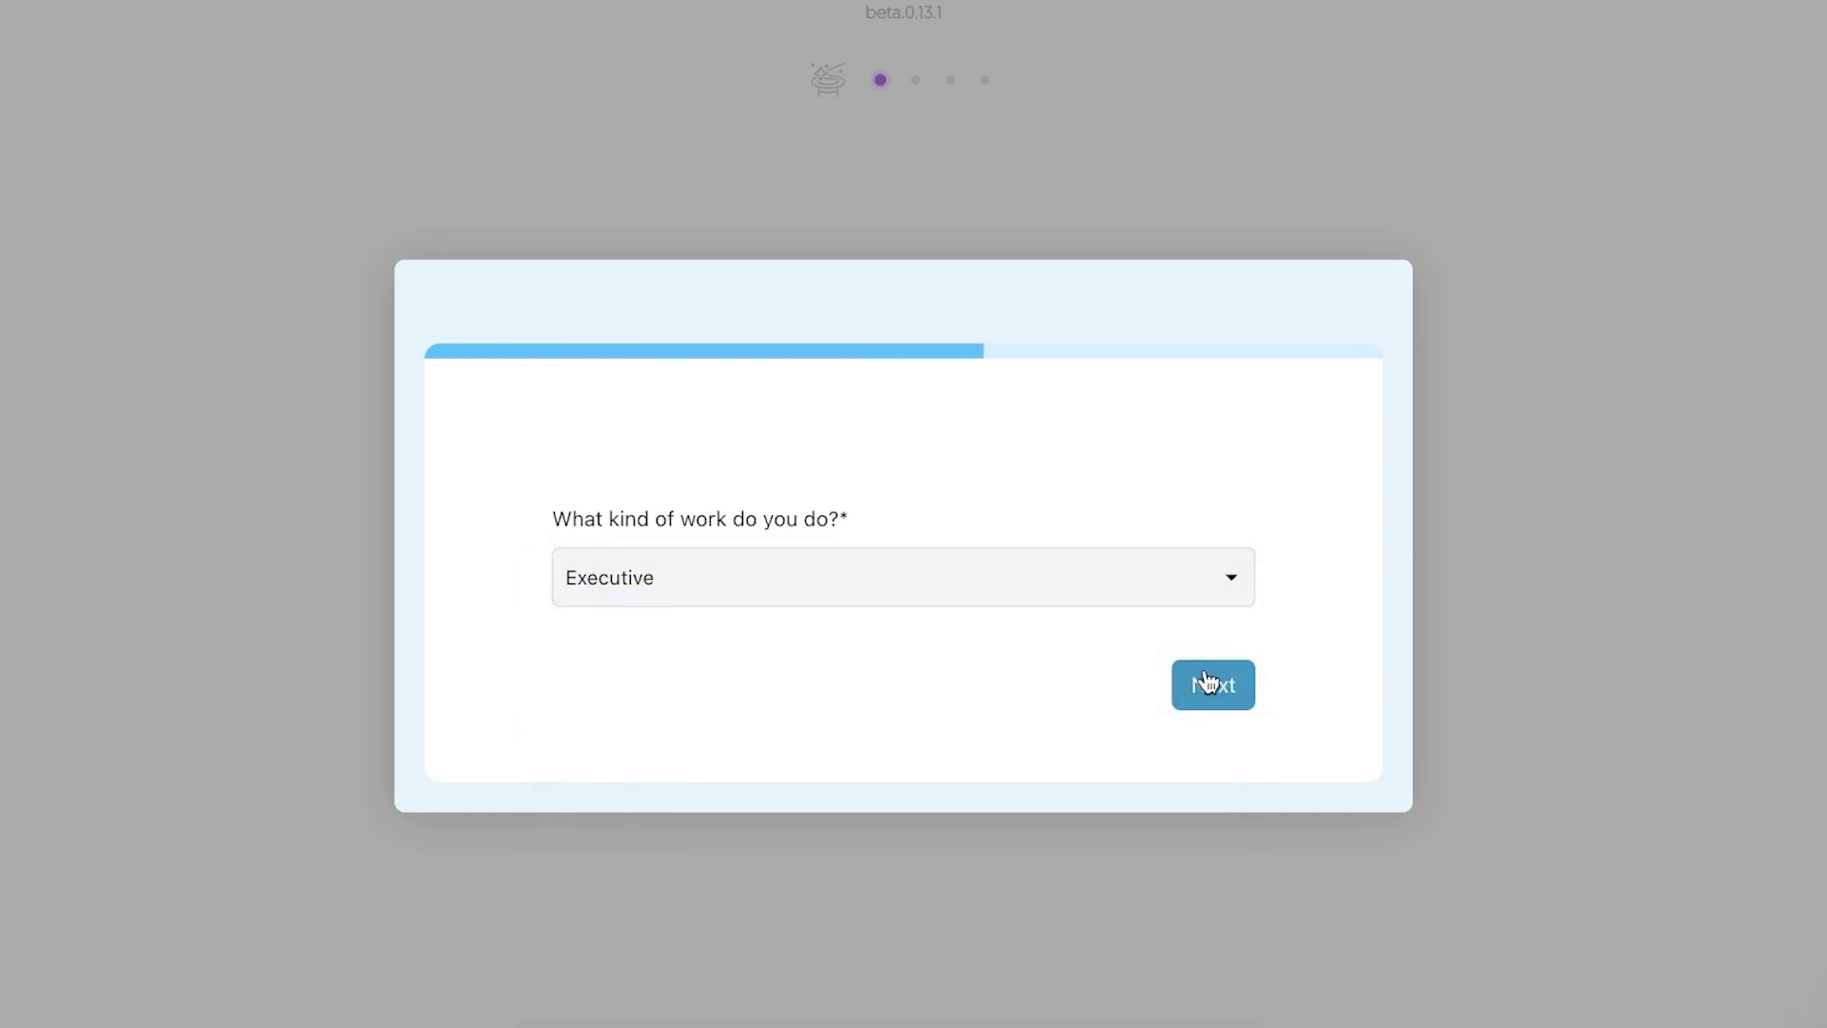
Choose Presentation as the place for using the visuals, submit the survey and close it
{"action": "left_click", "coordinate": [790, 363]}
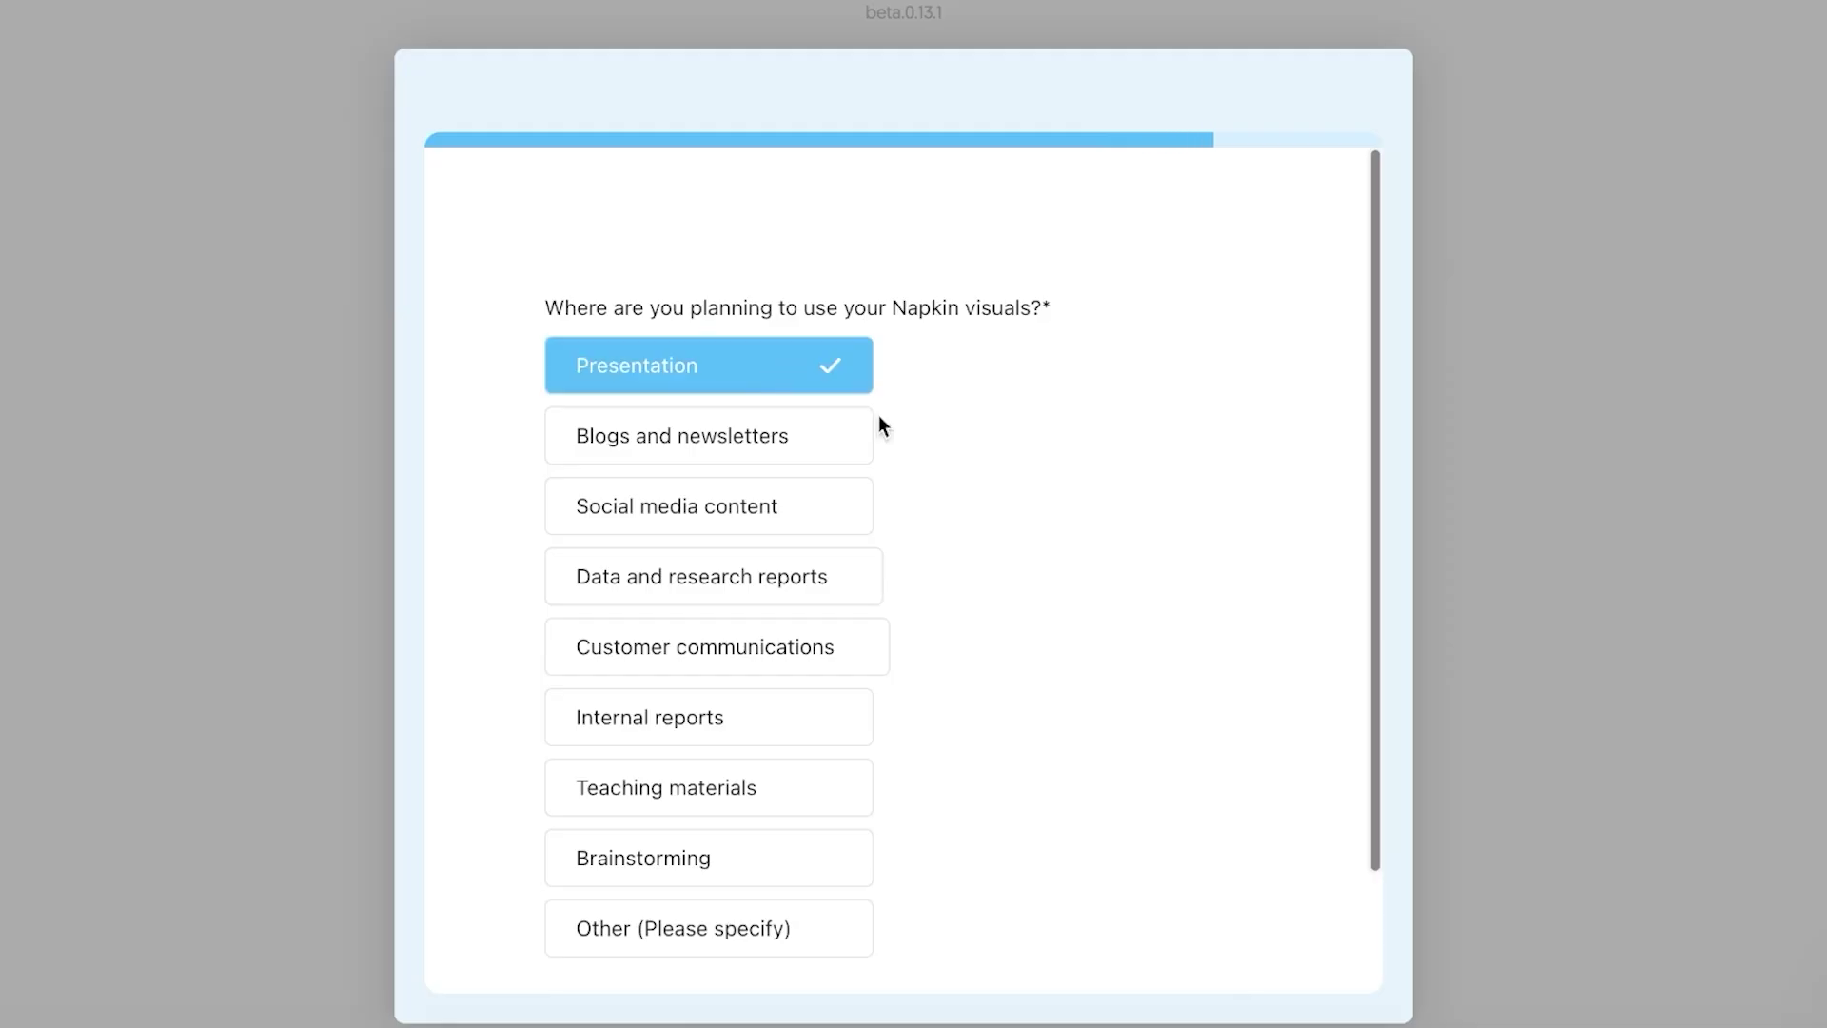
{"action": "scroll", "coordinate": [1206, 476], "scroll_direction": "down", "scroll_amount": 2}
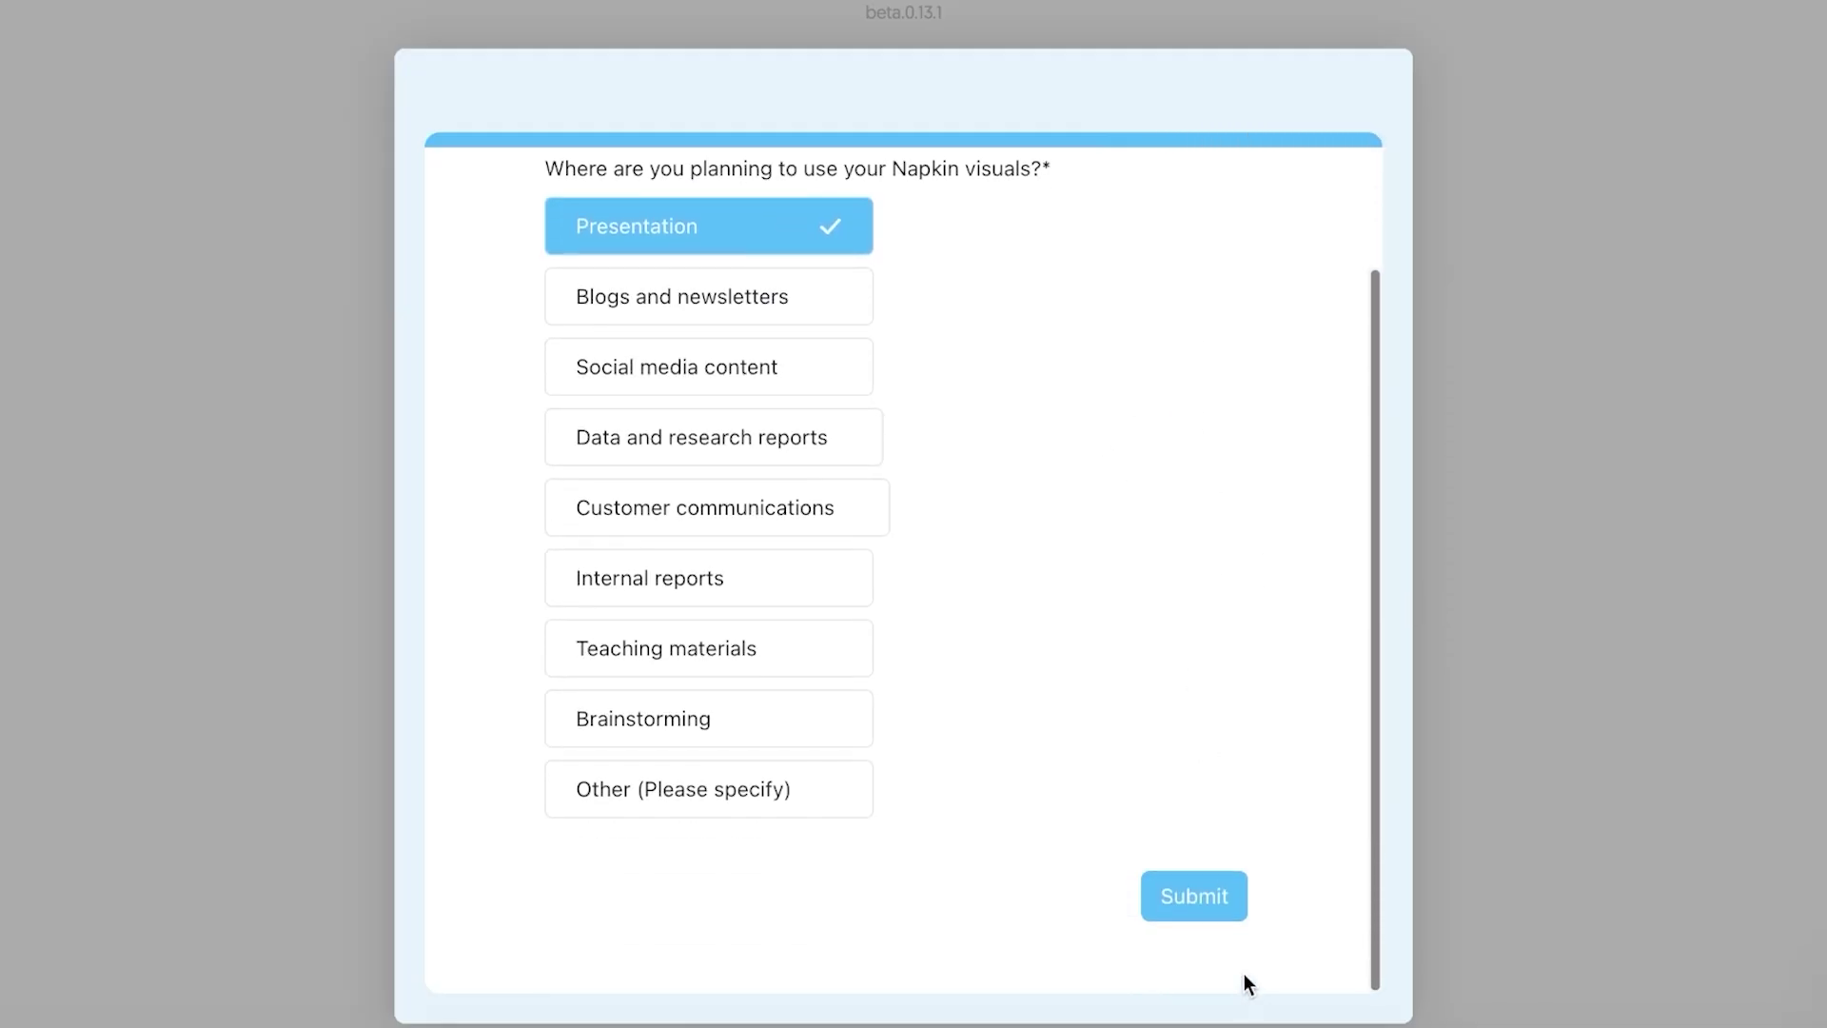
{"action": "left_click", "coordinate": [1194, 895]}
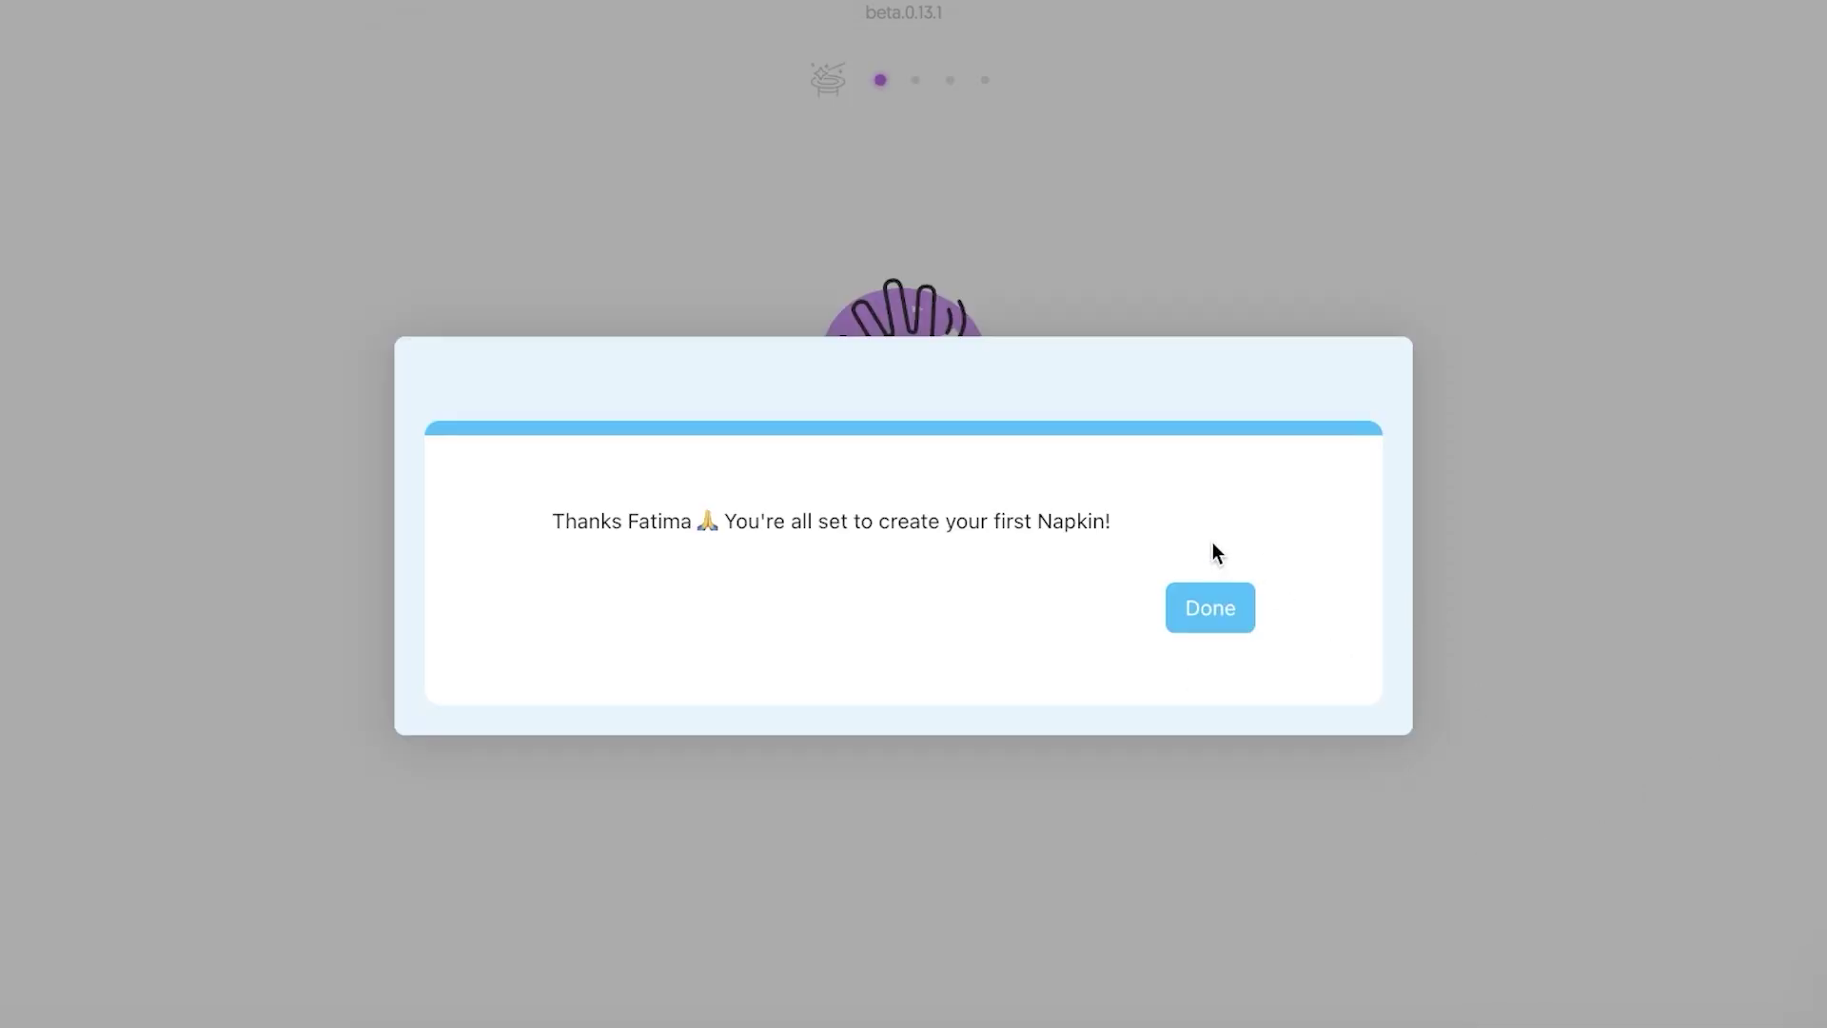
{"action": "left_click", "coordinate": [1180, 613]}
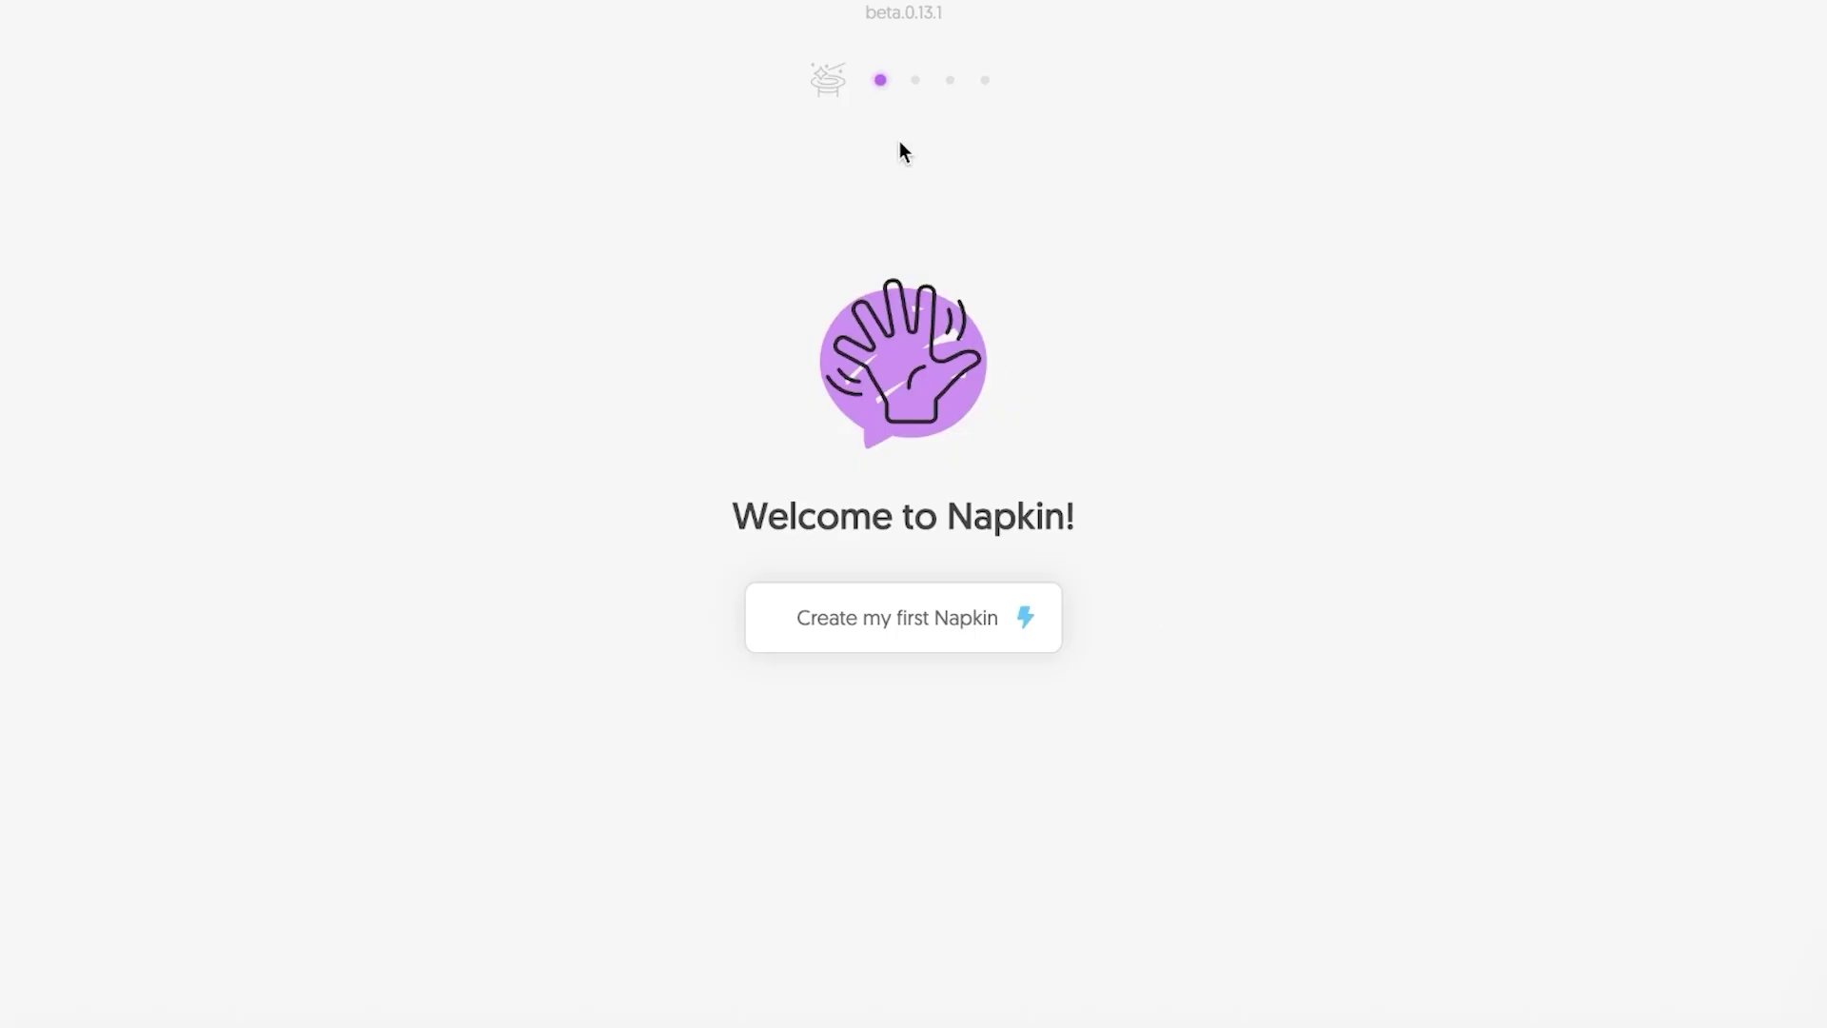
Create the first Napkin with AI-generated text from the suggested prompt "The best practices for a hiring interview"
{"action": "left_click", "coordinate": [914, 636]}
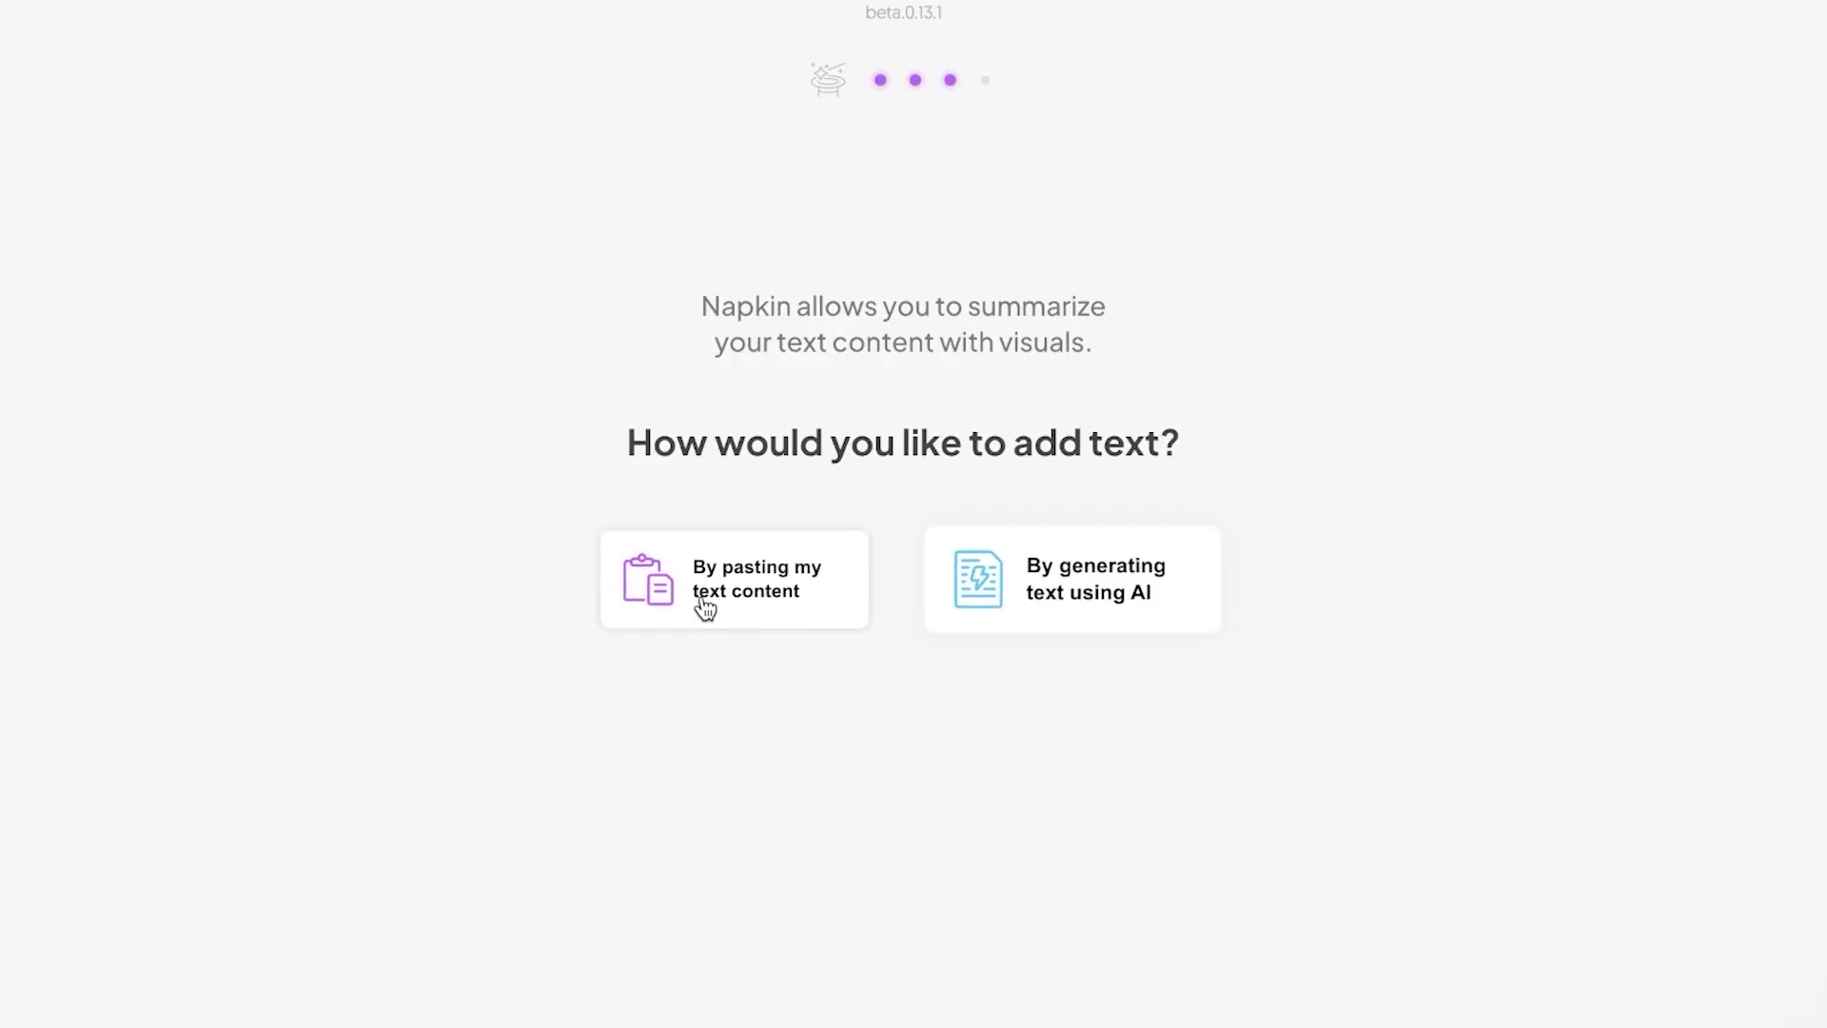
{"action": "left_click", "coordinate": [1085, 599]}
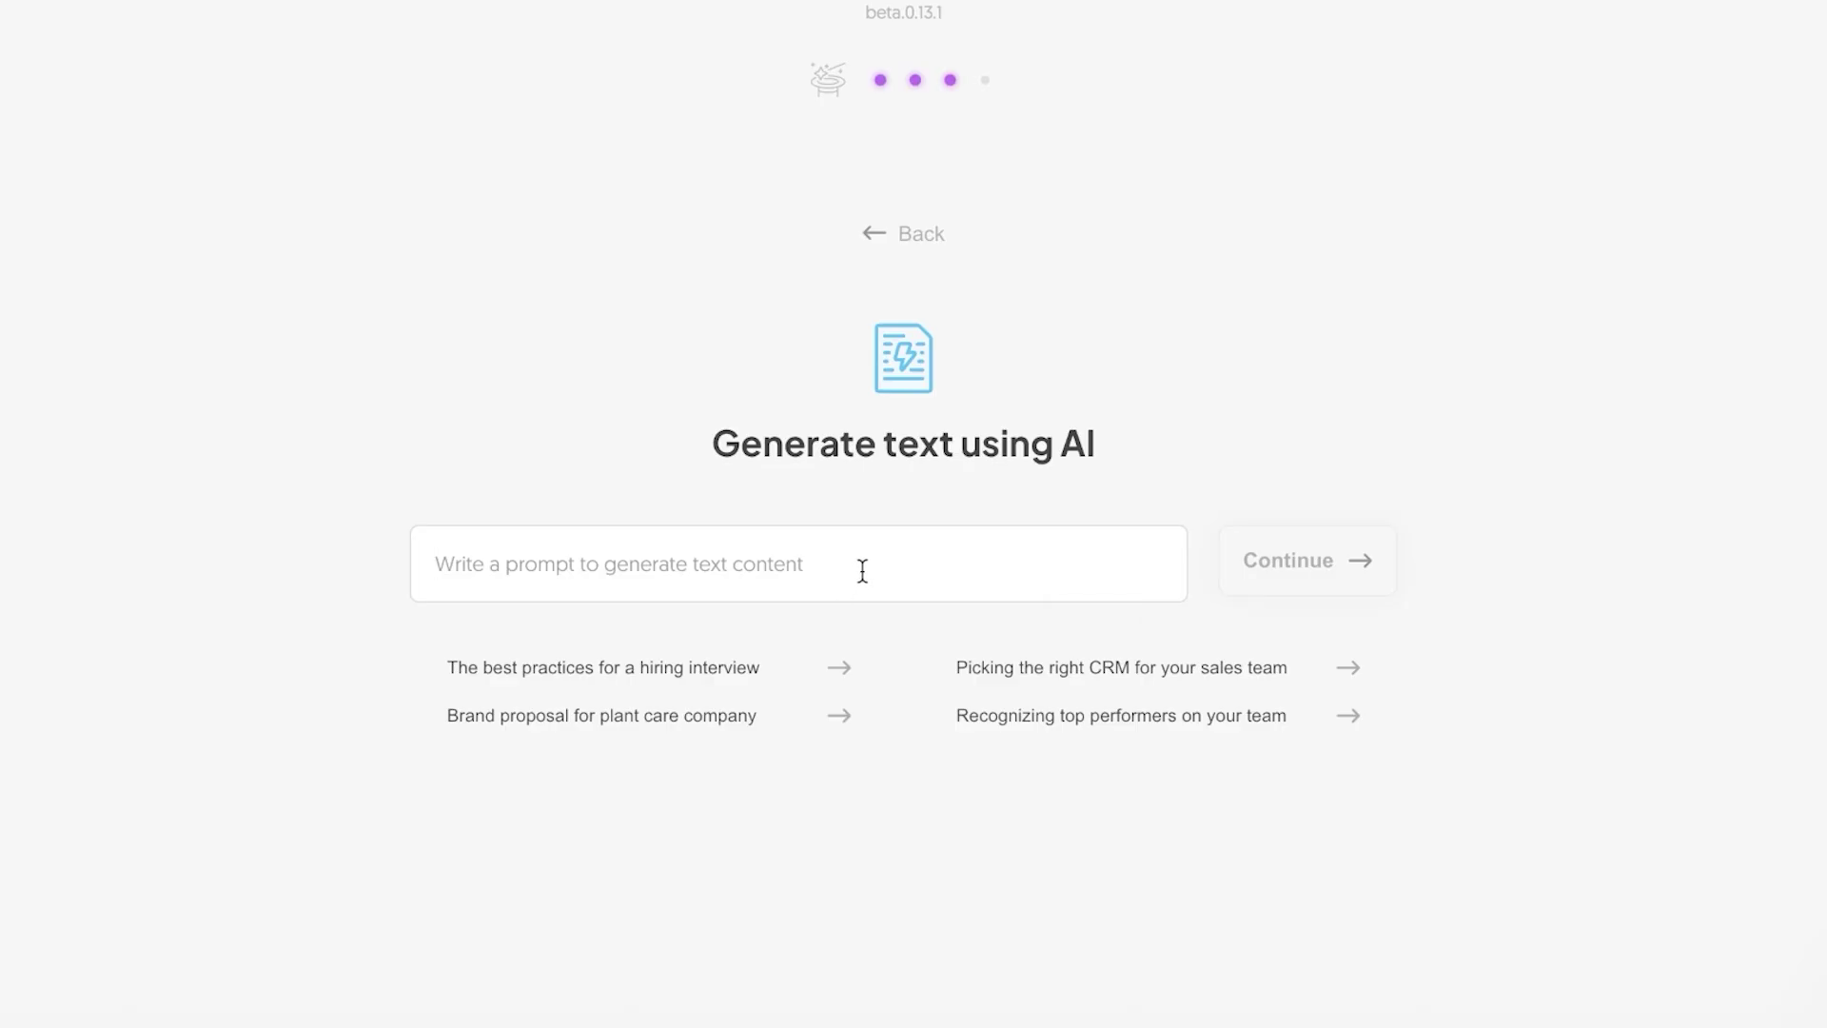
{"action": "left_click", "coordinate": [751, 677]}
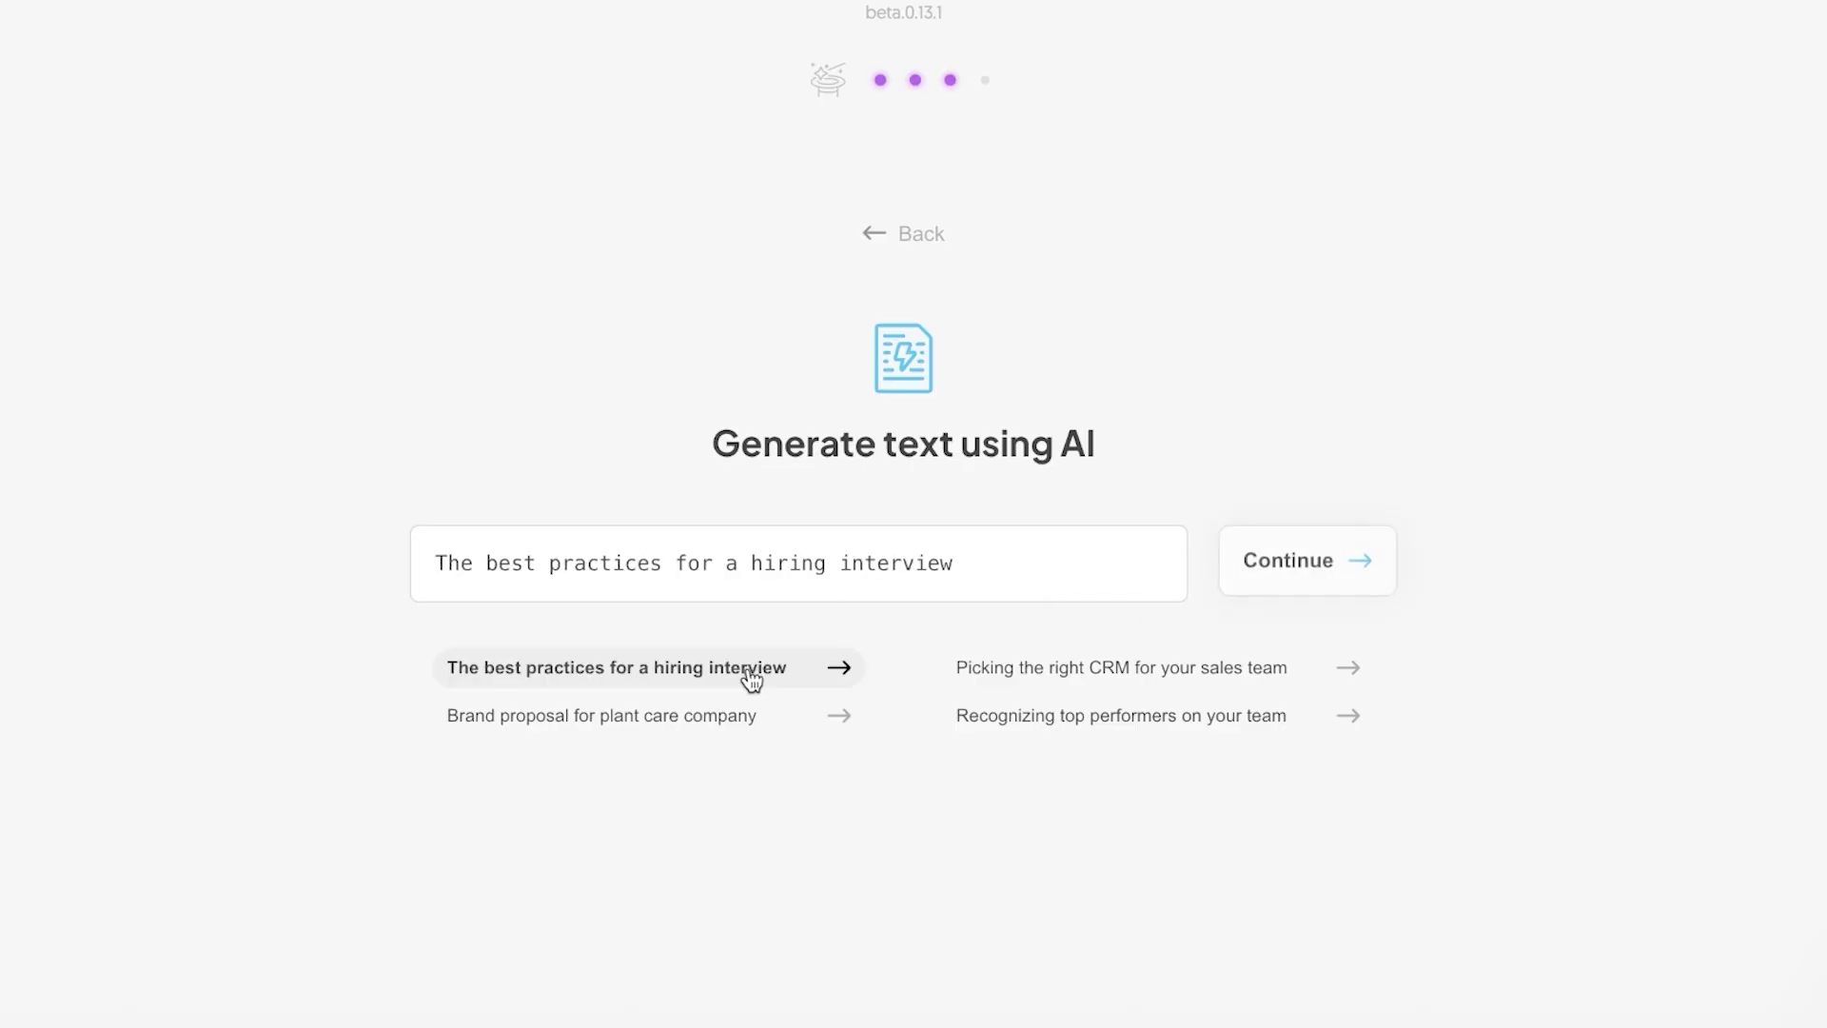
{"action": "left_click", "coordinate": [1309, 577]}
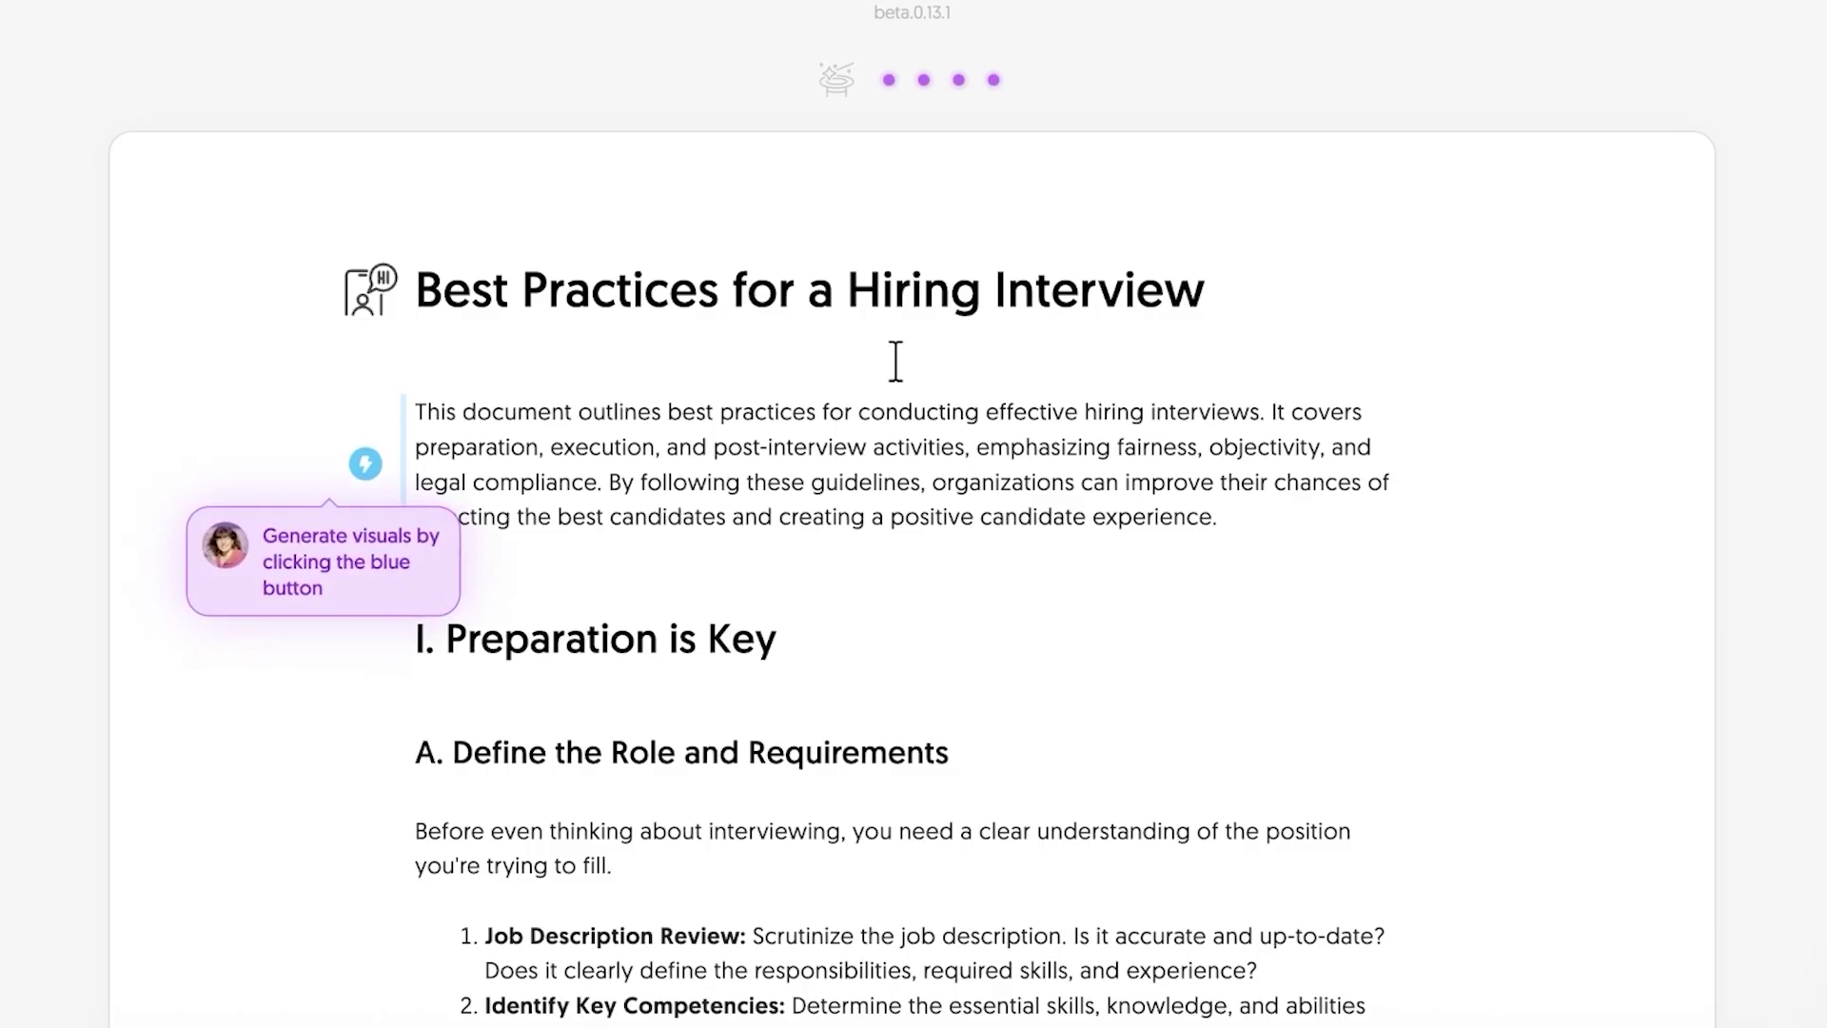
Review the generated hiring interview document from the introduction through to the closing paragraph
{"action": "scroll", "coordinate": [893, 359], "scroll_direction": "down", "scroll_amount": 20}
{"action": "scroll", "coordinate": [792, 419], "scroll_direction": "up", "scroll_amount": 20}
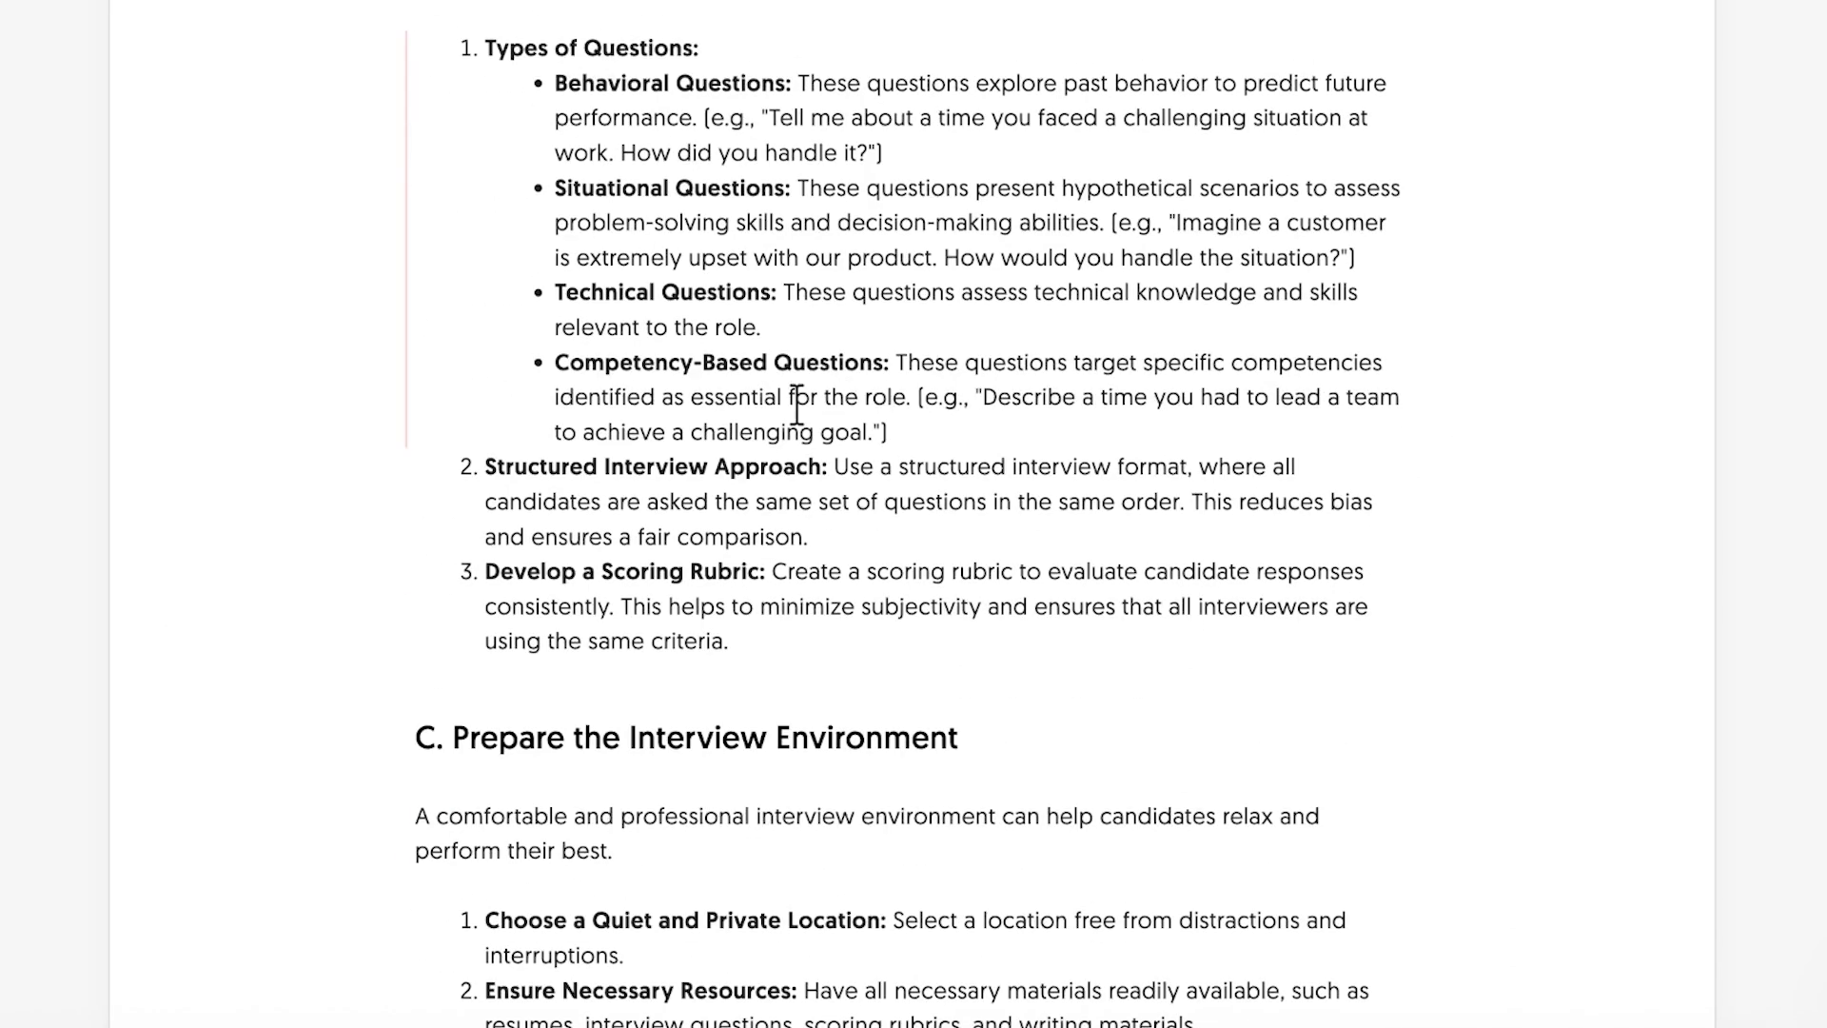
{"action": "scroll", "coordinate": [732, 398], "scroll_direction": "down", "scroll_amount": 5}
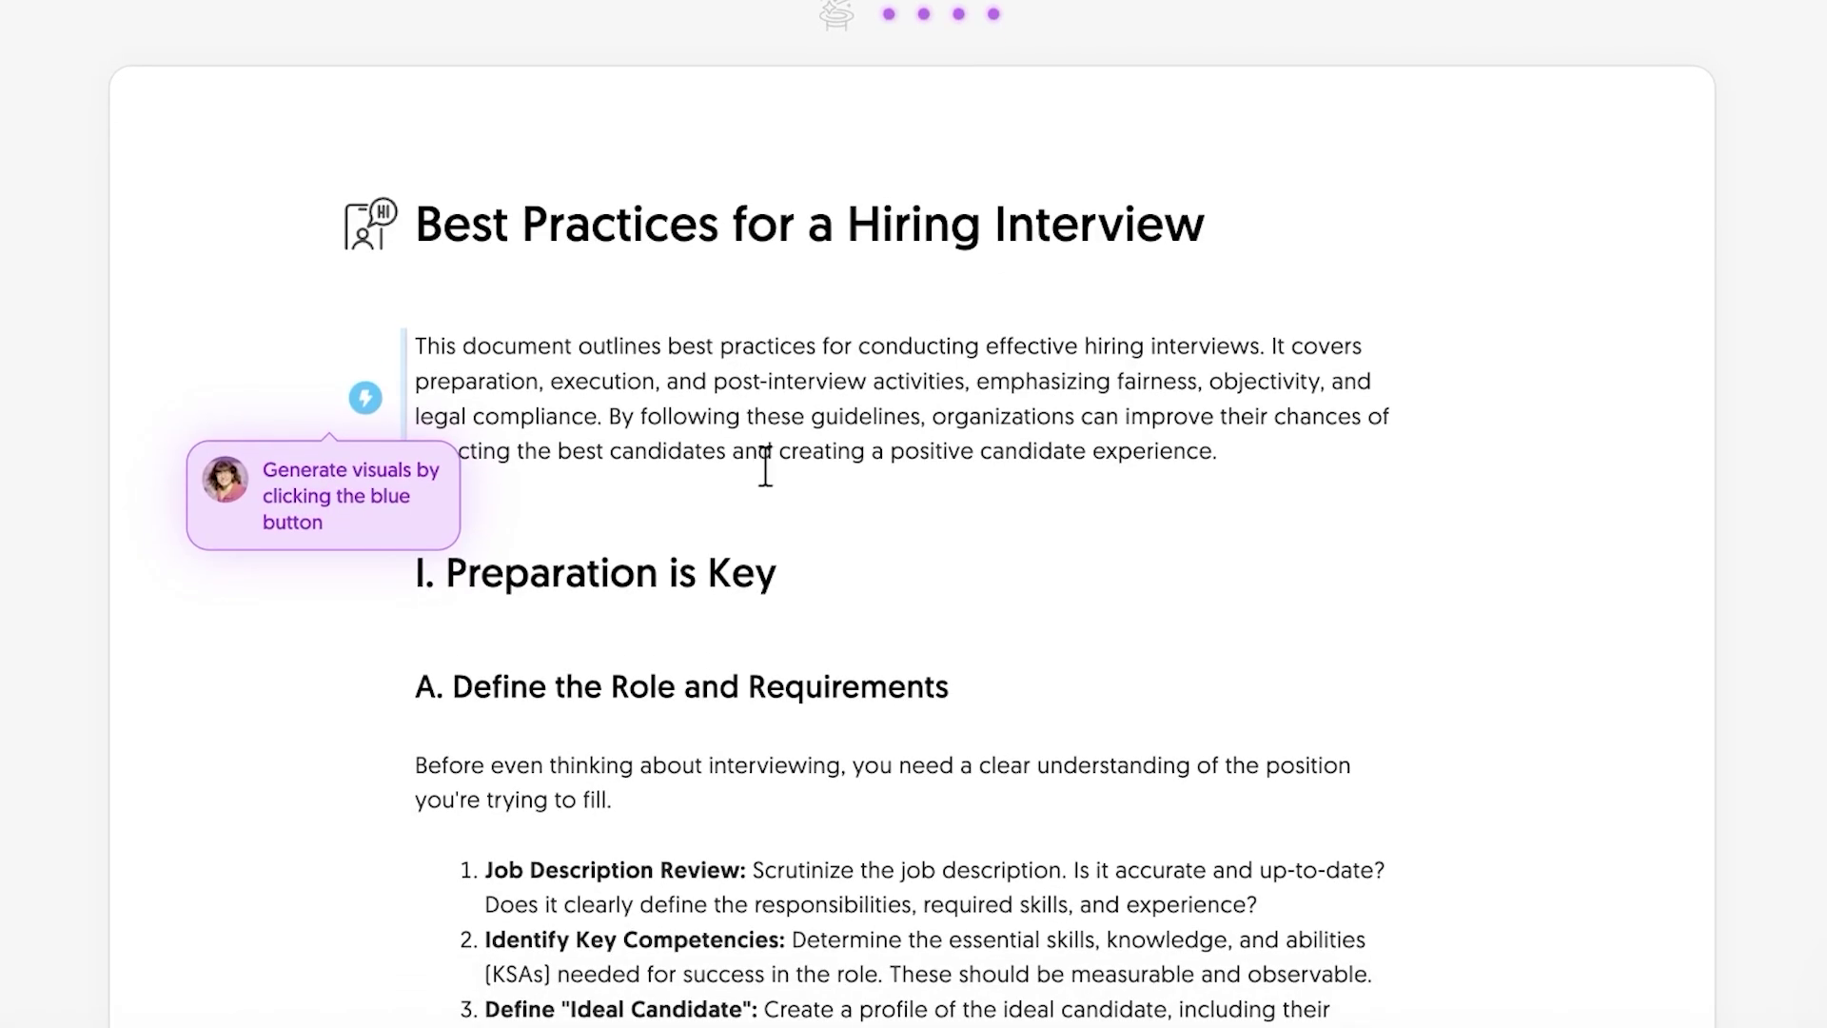
{"action": "scroll", "coordinate": [899, 474], "scroll_direction": "down", "scroll_amount": 3}
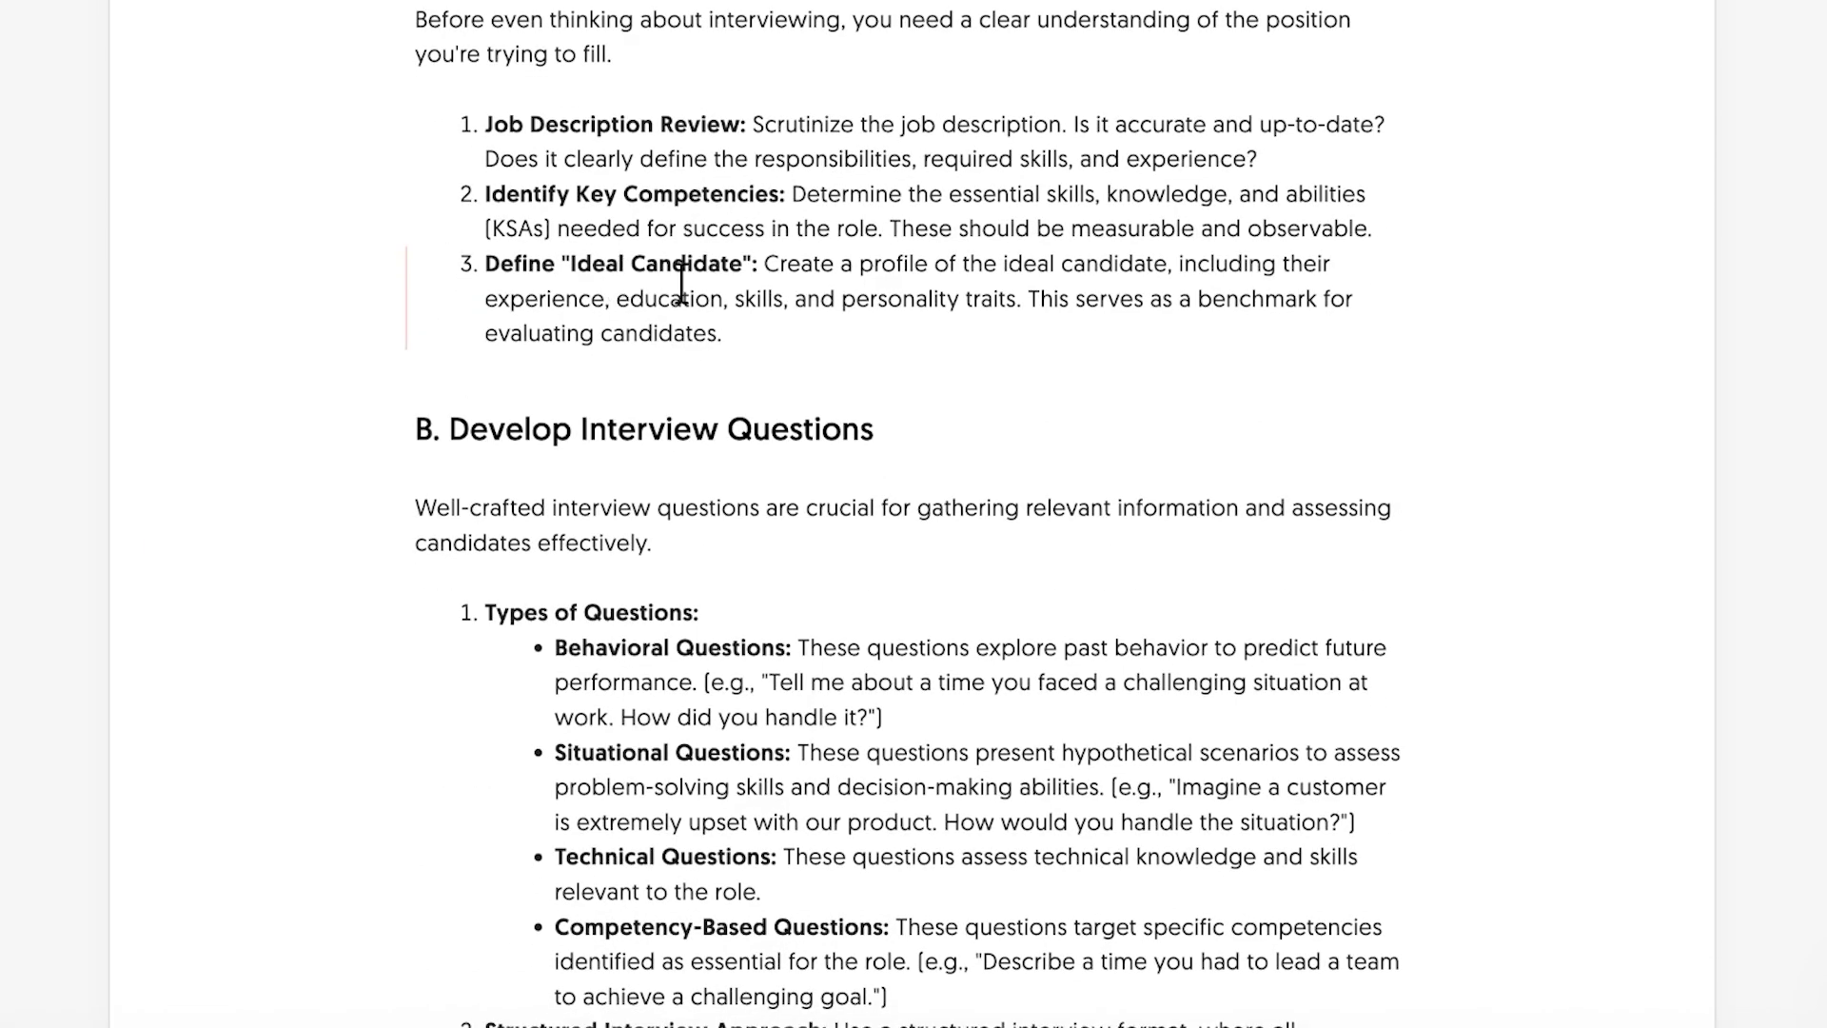
{"action": "scroll", "coordinate": [461, 343], "scroll_direction": "down", "scroll_amount": 8}
{"action": "scroll", "coordinate": [453, 583], "scroll_direction": "down", "scroll_amount": 13}
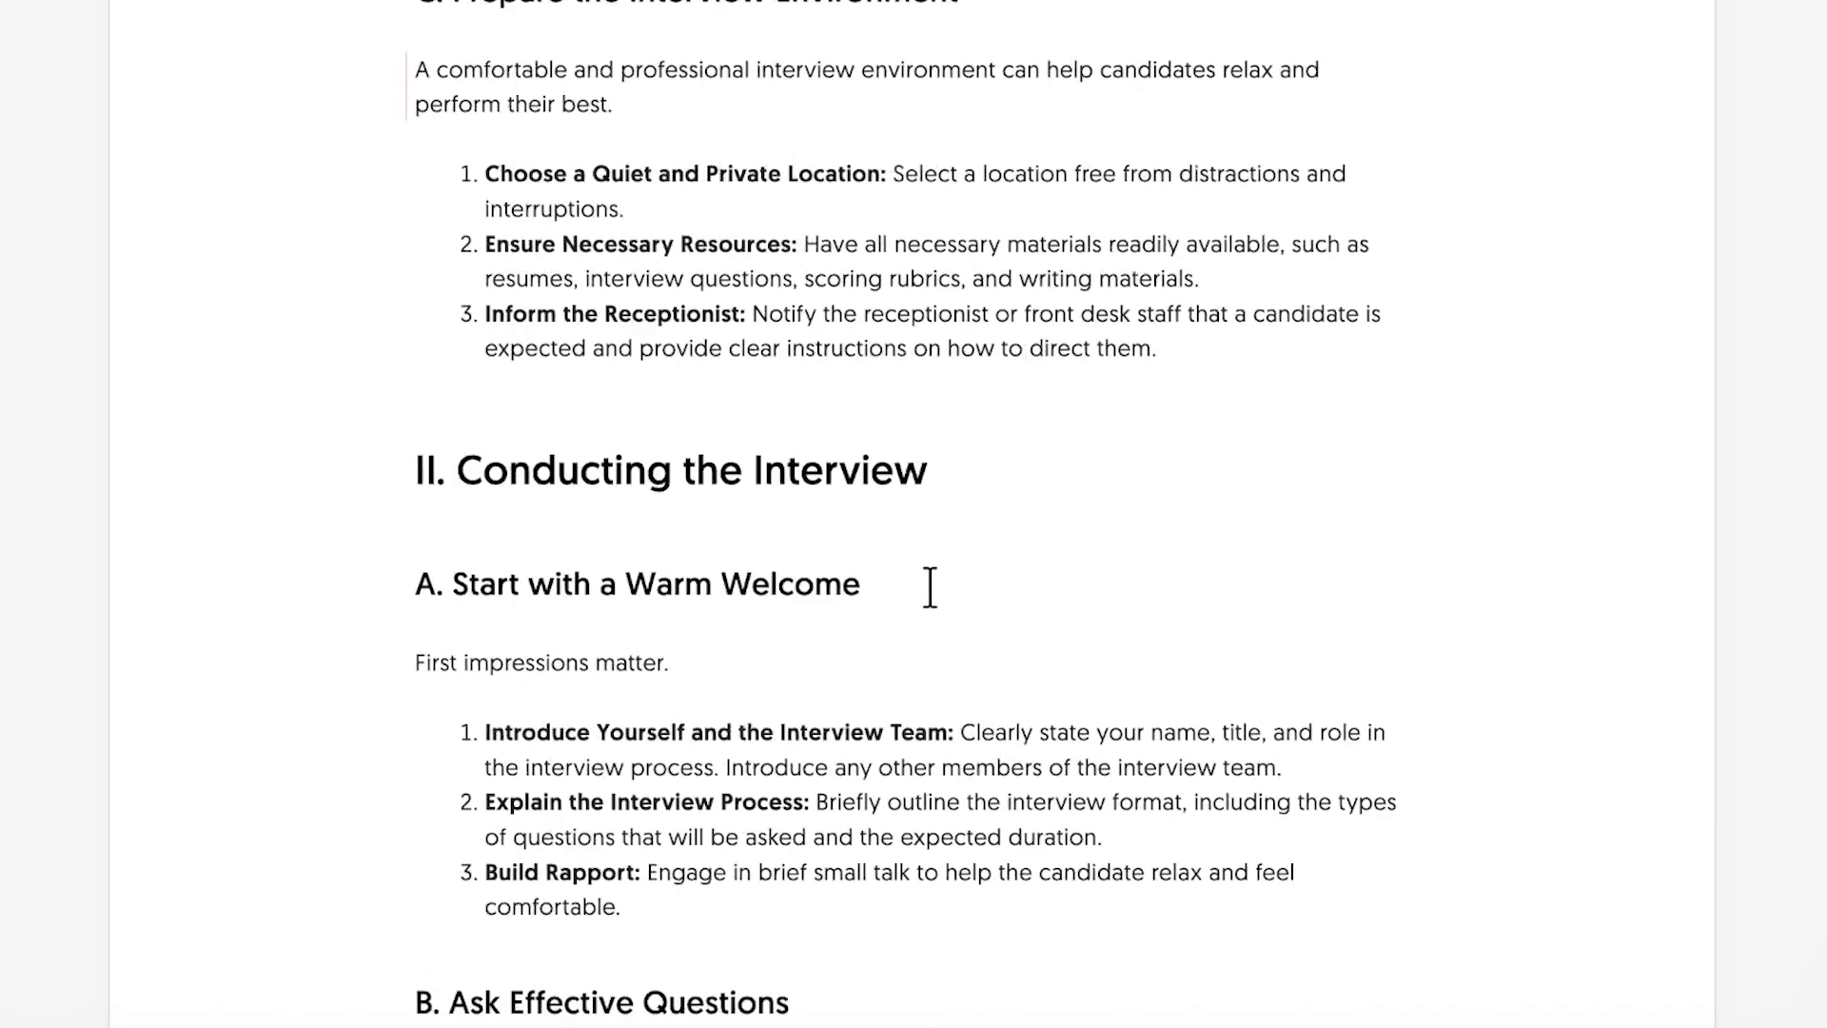
{"action": "scroll", "coordinate": [692, 366], "scroll_direction": "down", "scroll_amount": 20}
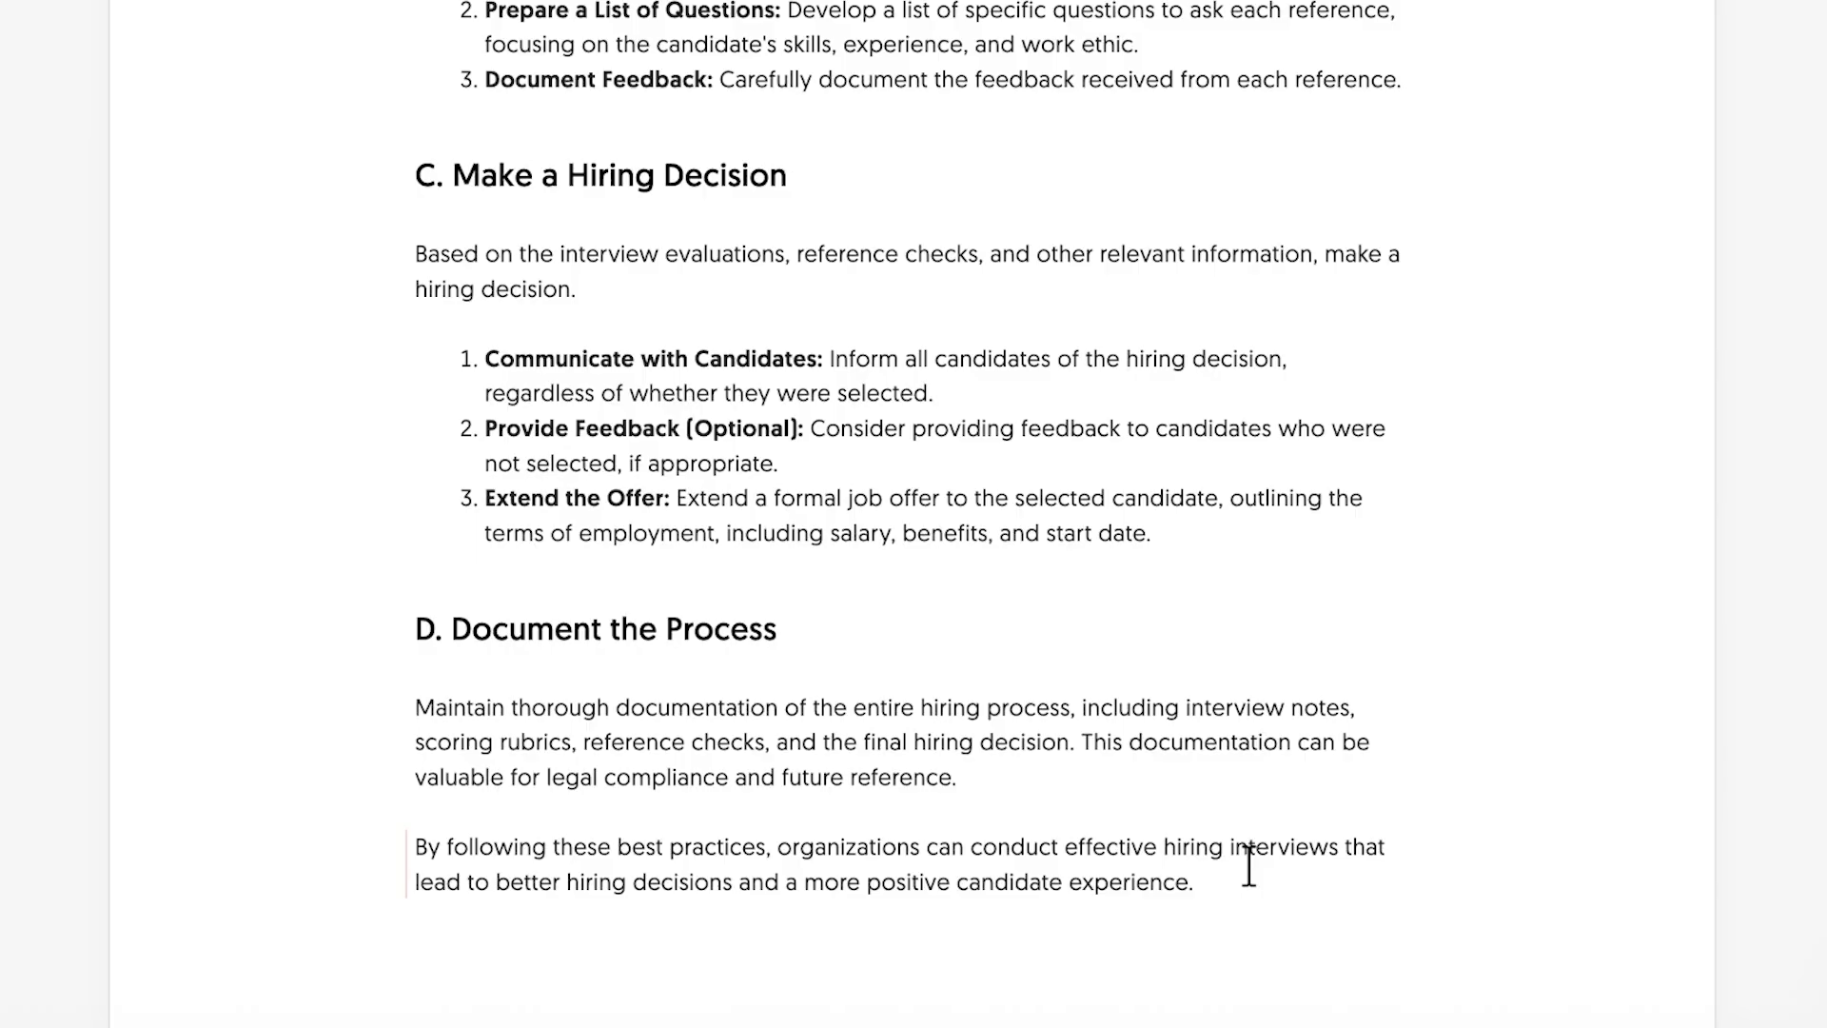
{"action": "scroll", "coordinate": [1043, 808], "scroll_direction": "up", "scroll_amount": 20}
{"action": "scroll", "coordinate": [1094, 754], "scroll_direction": "up", "scroll_amount": 20}
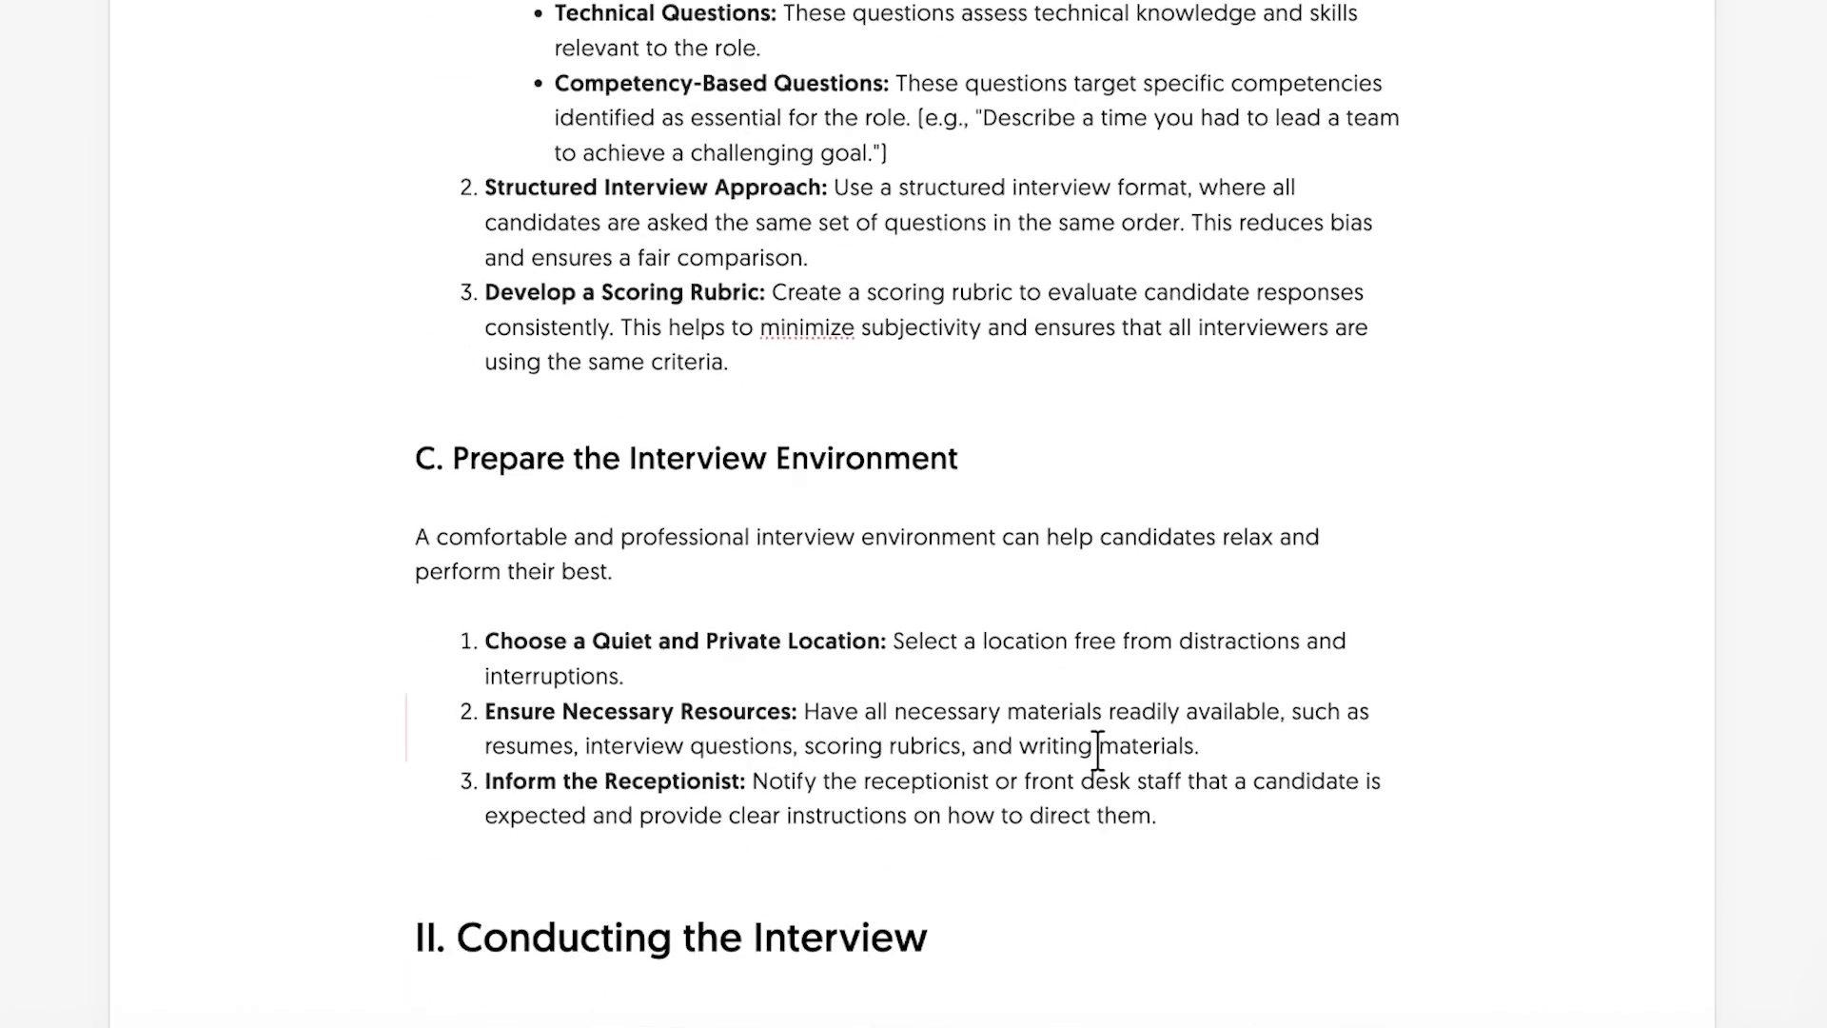
{"action": "scroll", "coordinate": [408, 625], "scroll_direction": "down", "scroll_amount": 7}
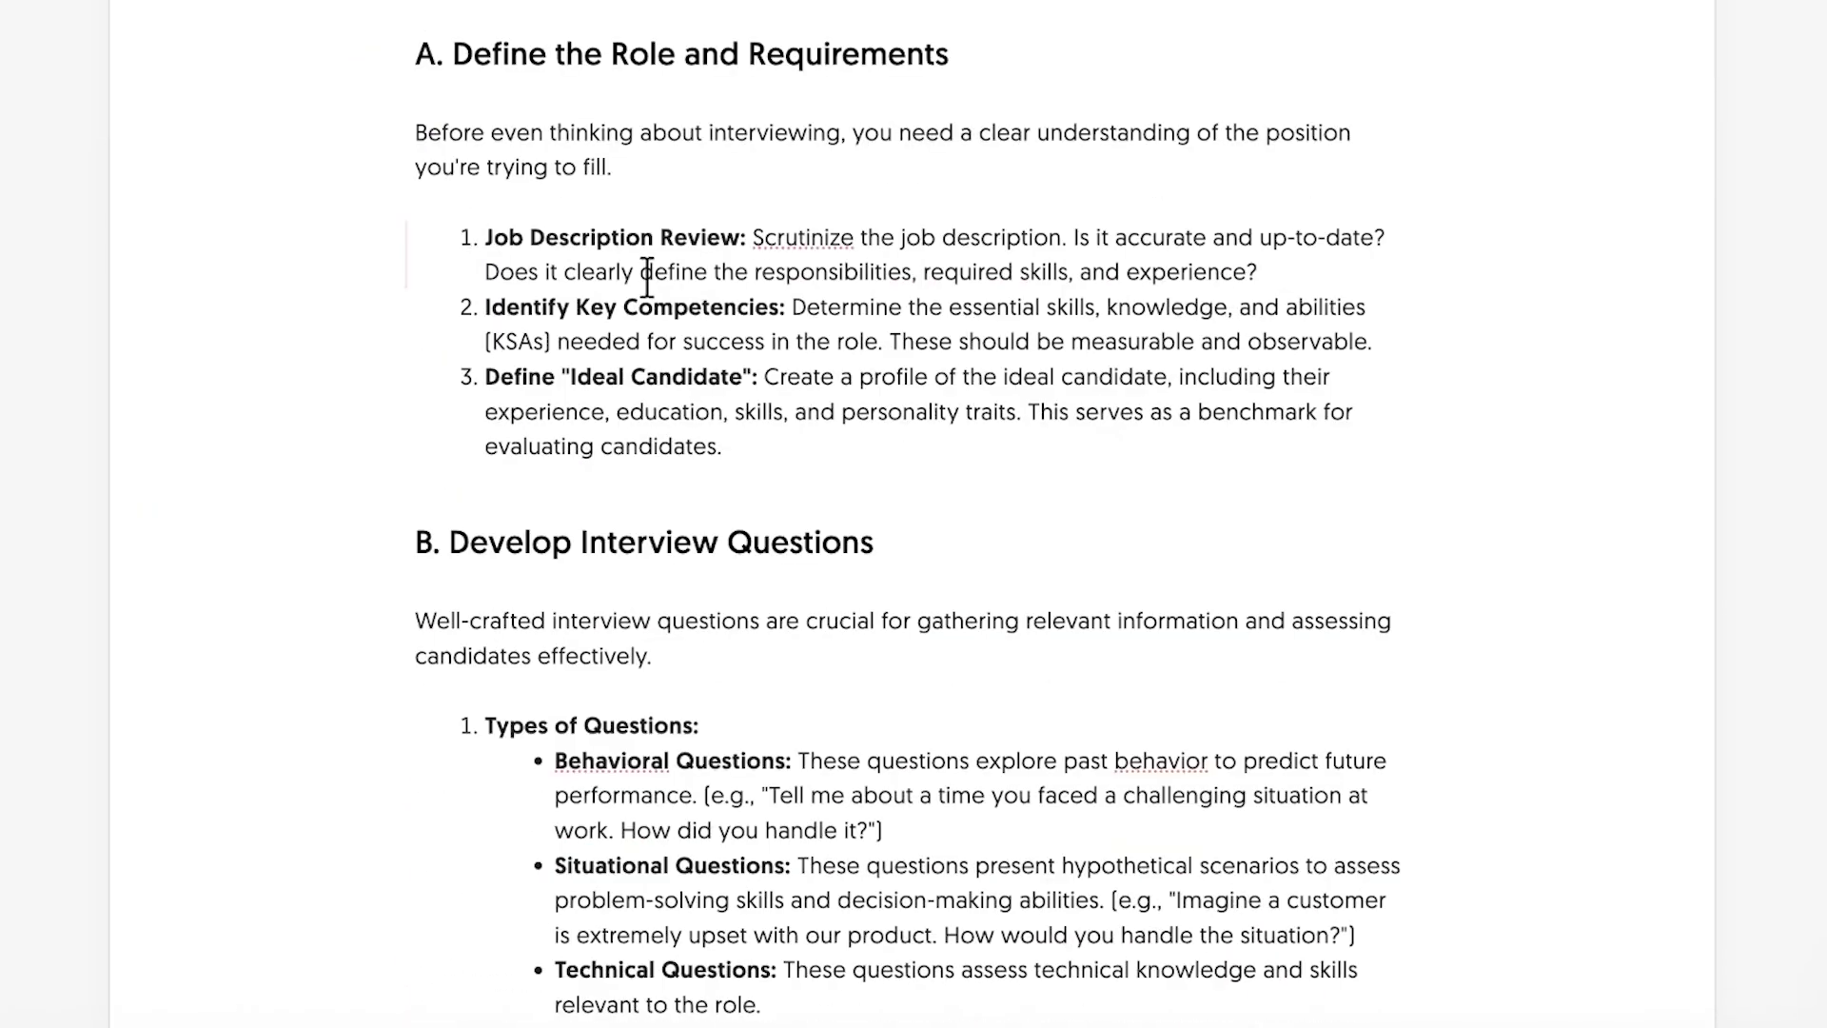
Generate a visual for the introductory paragraph and keep the purple pyramid design titled "Effective Hiring Process"
{"action": "scroll", "coordinate": [367, 546], "scroll_direction": "up", "scroll_amount": 7}
{"action": "left_click", "coordinate": [350, 475]}
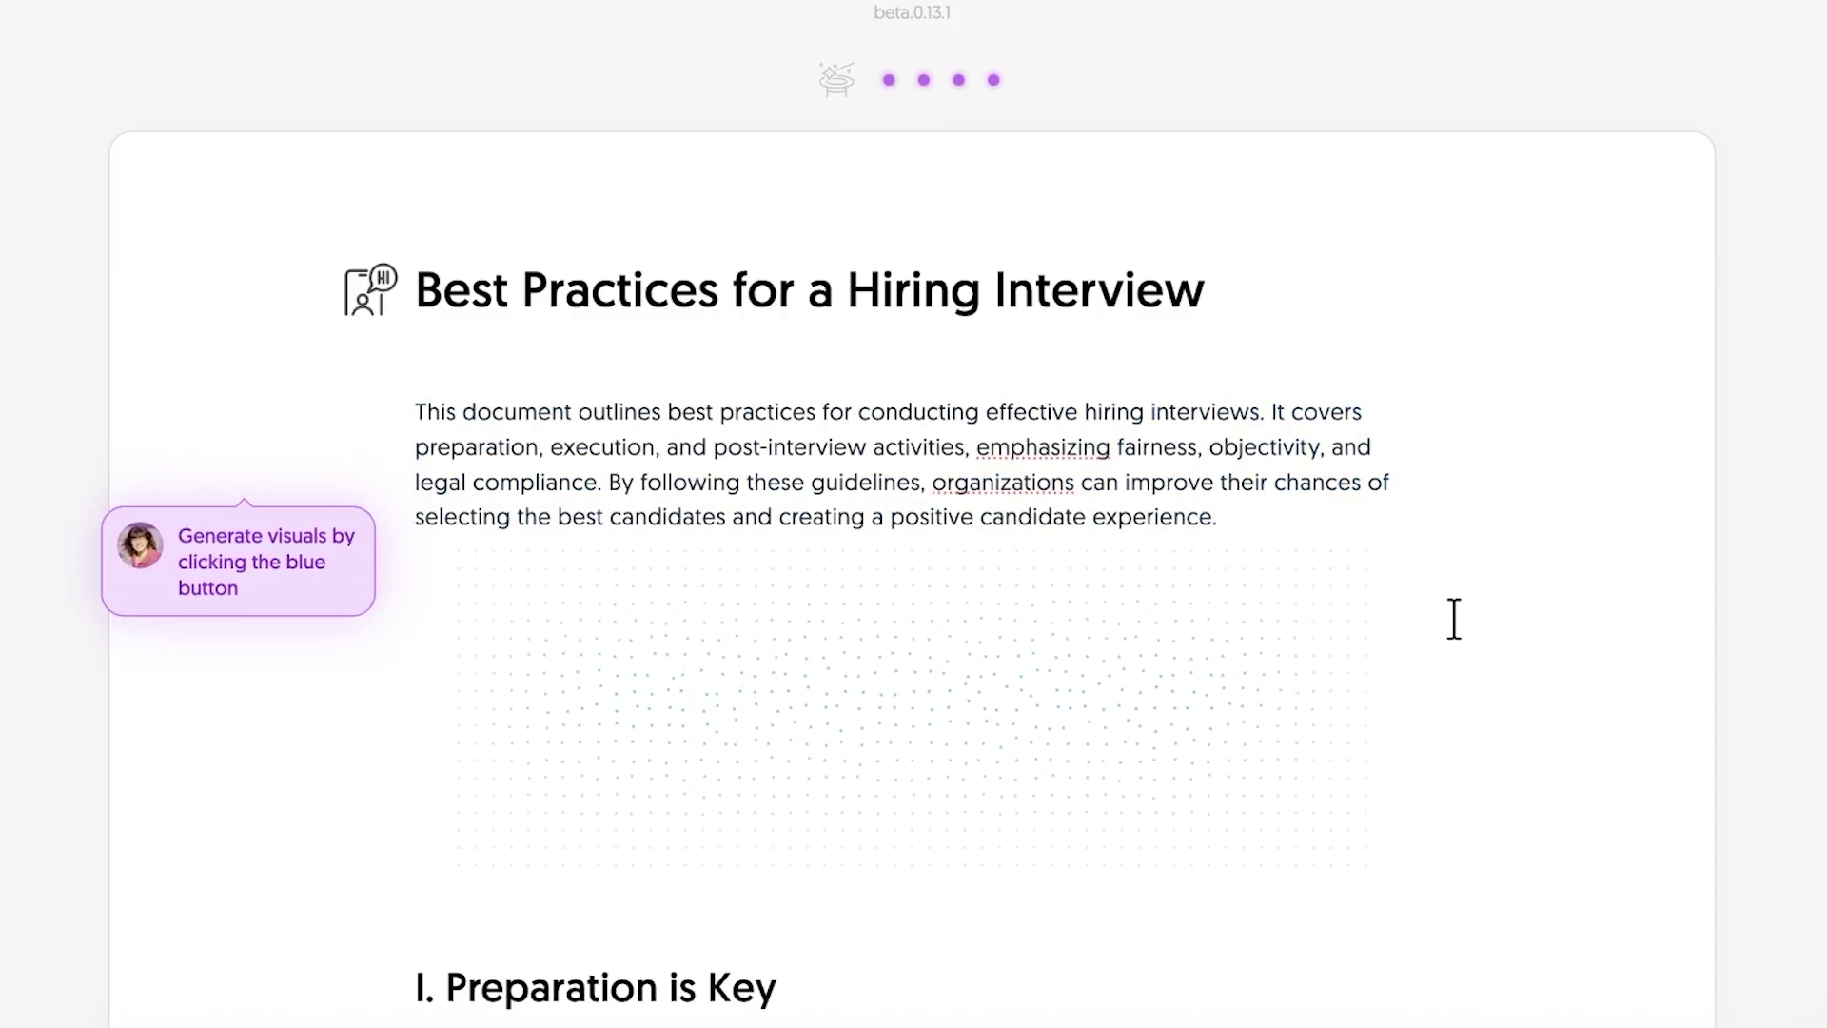
{"action": "scroll", "coordinate": [1025, 700], "scroll_direction": "down", "scroll_amount": 1}
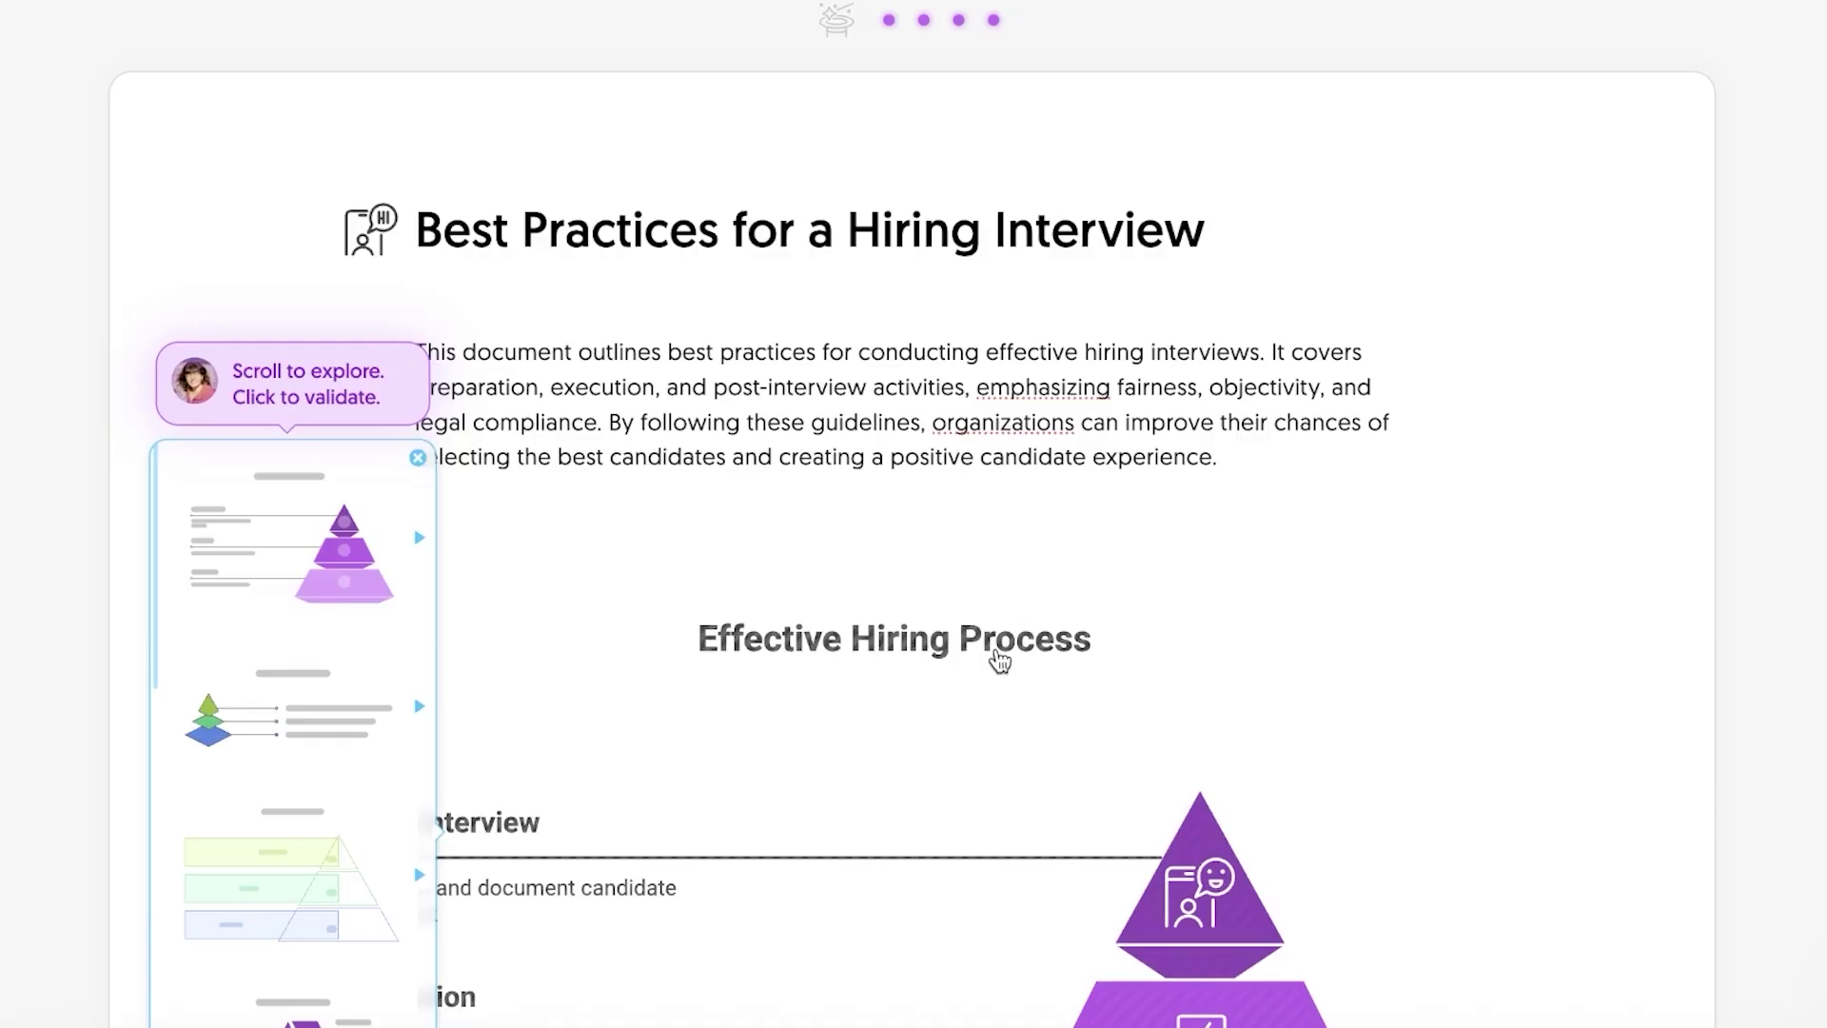
{"action": "scroll", "coordinate": [929, 518], "scroll_direction": "down", "scroll_amount": 7}
{"action": "scroll", "coordinate": [503, 497], "scroll_direction": "up", "scroll_amount": 4}
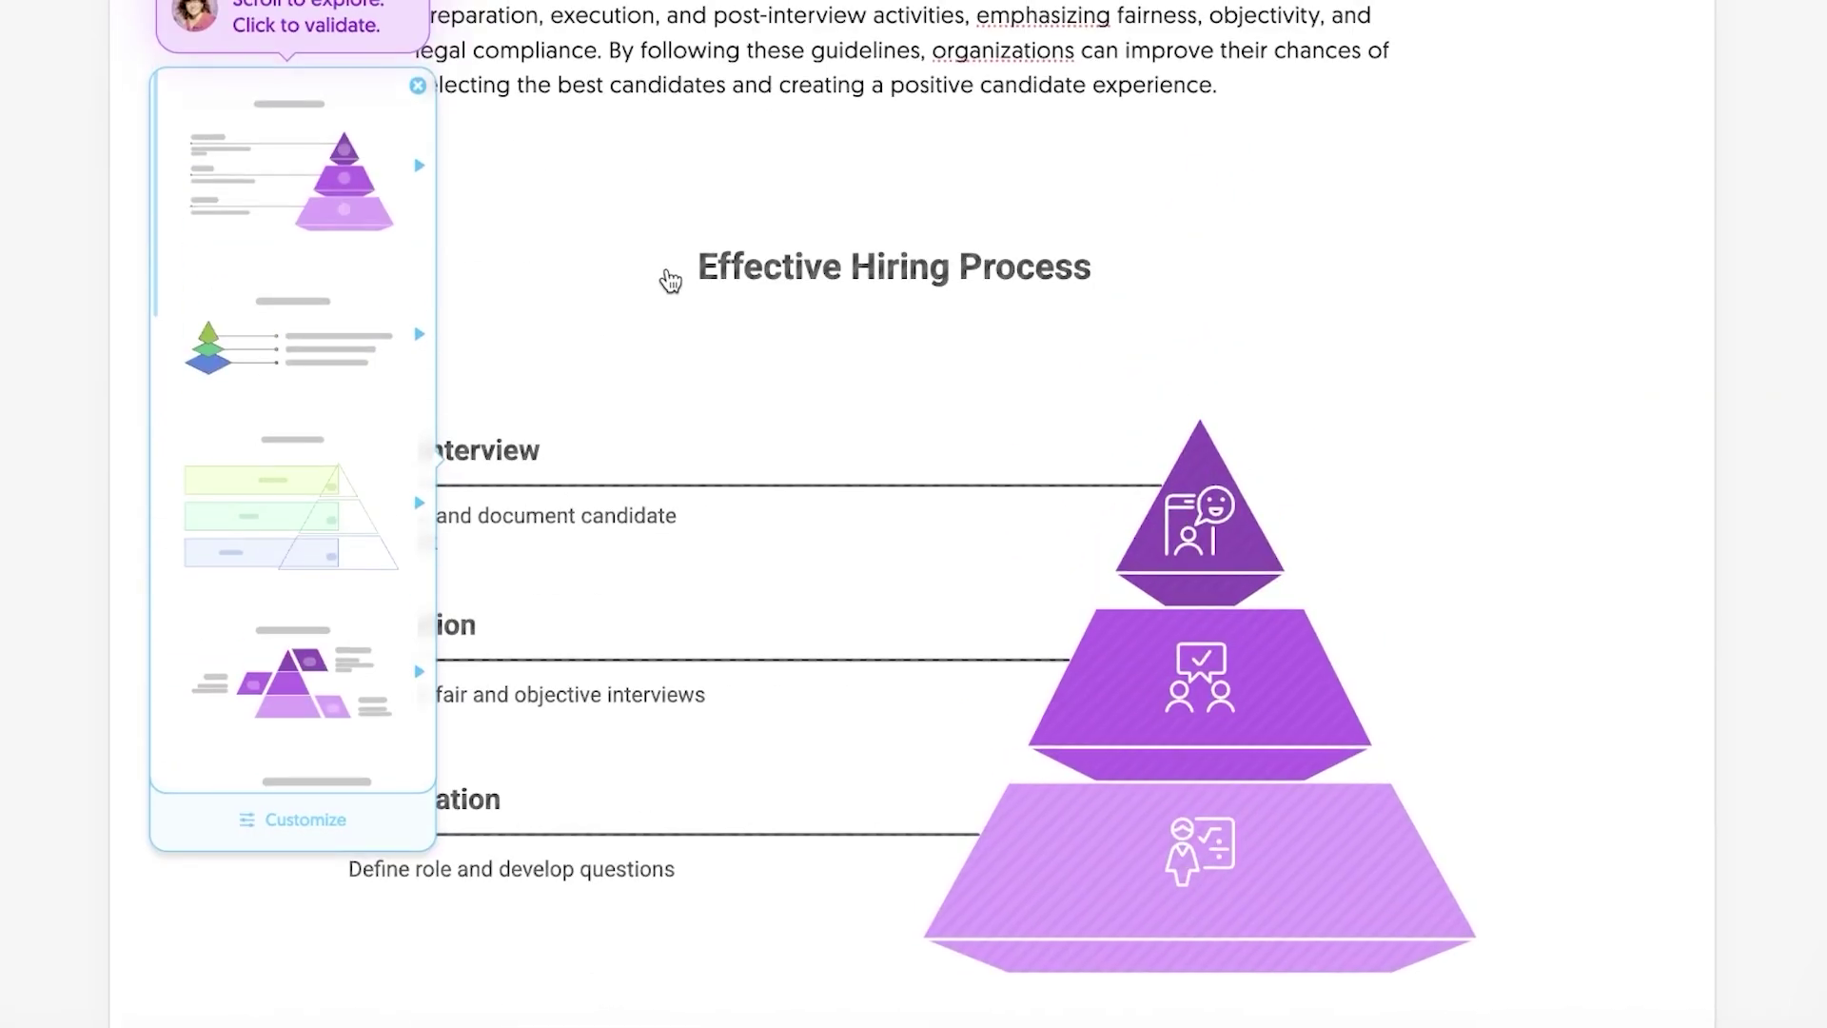
{"action": "left_click", "coordinate": [417, 85]}
Close the design choices and inspect the editing options for the pyramid, the "Post-Interview" heading and its description
{"action": "scroll", "coordinate": [694, 257], "scroll_direction": "up", "scroll_amount": 4}
{"action": "left_click", "coordinate": [445, 322]}
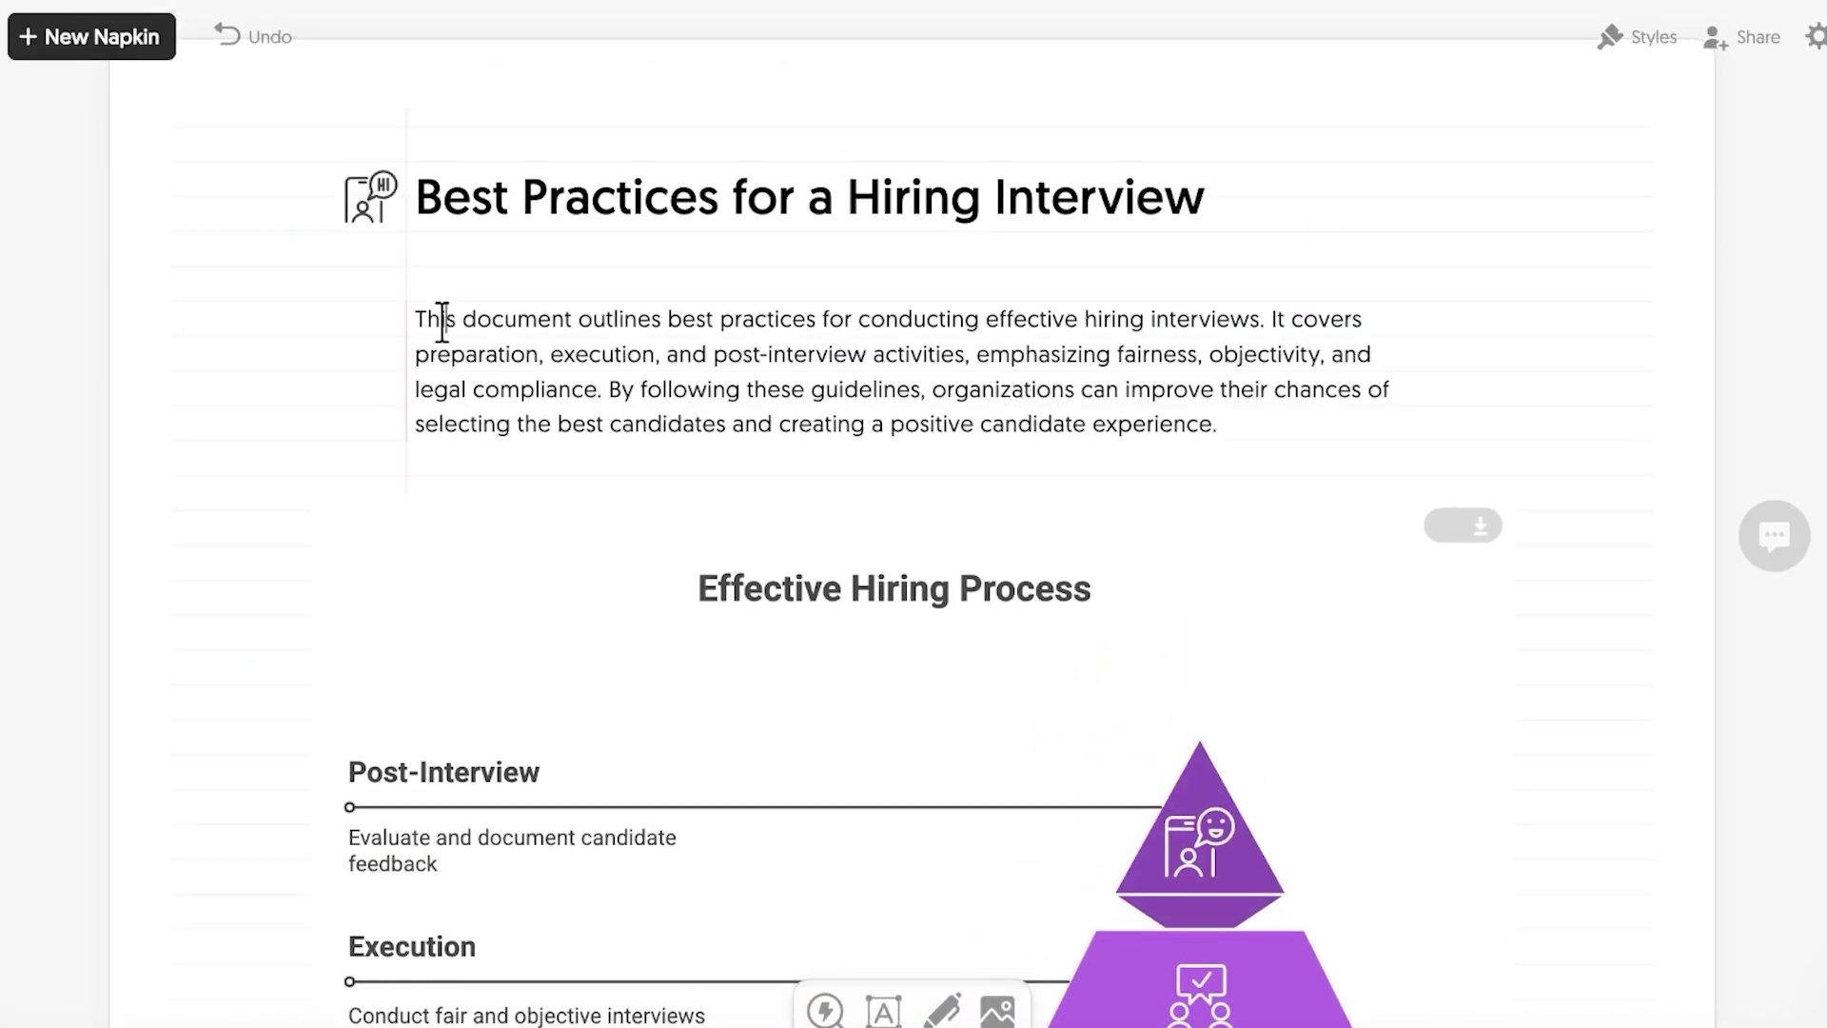
{"action": "scroll", "coordinate": [969, 601], "scroll_direction": "down", "scroll_amount": 4}
{"action": "left_click", "coordinate": [970, 601]}
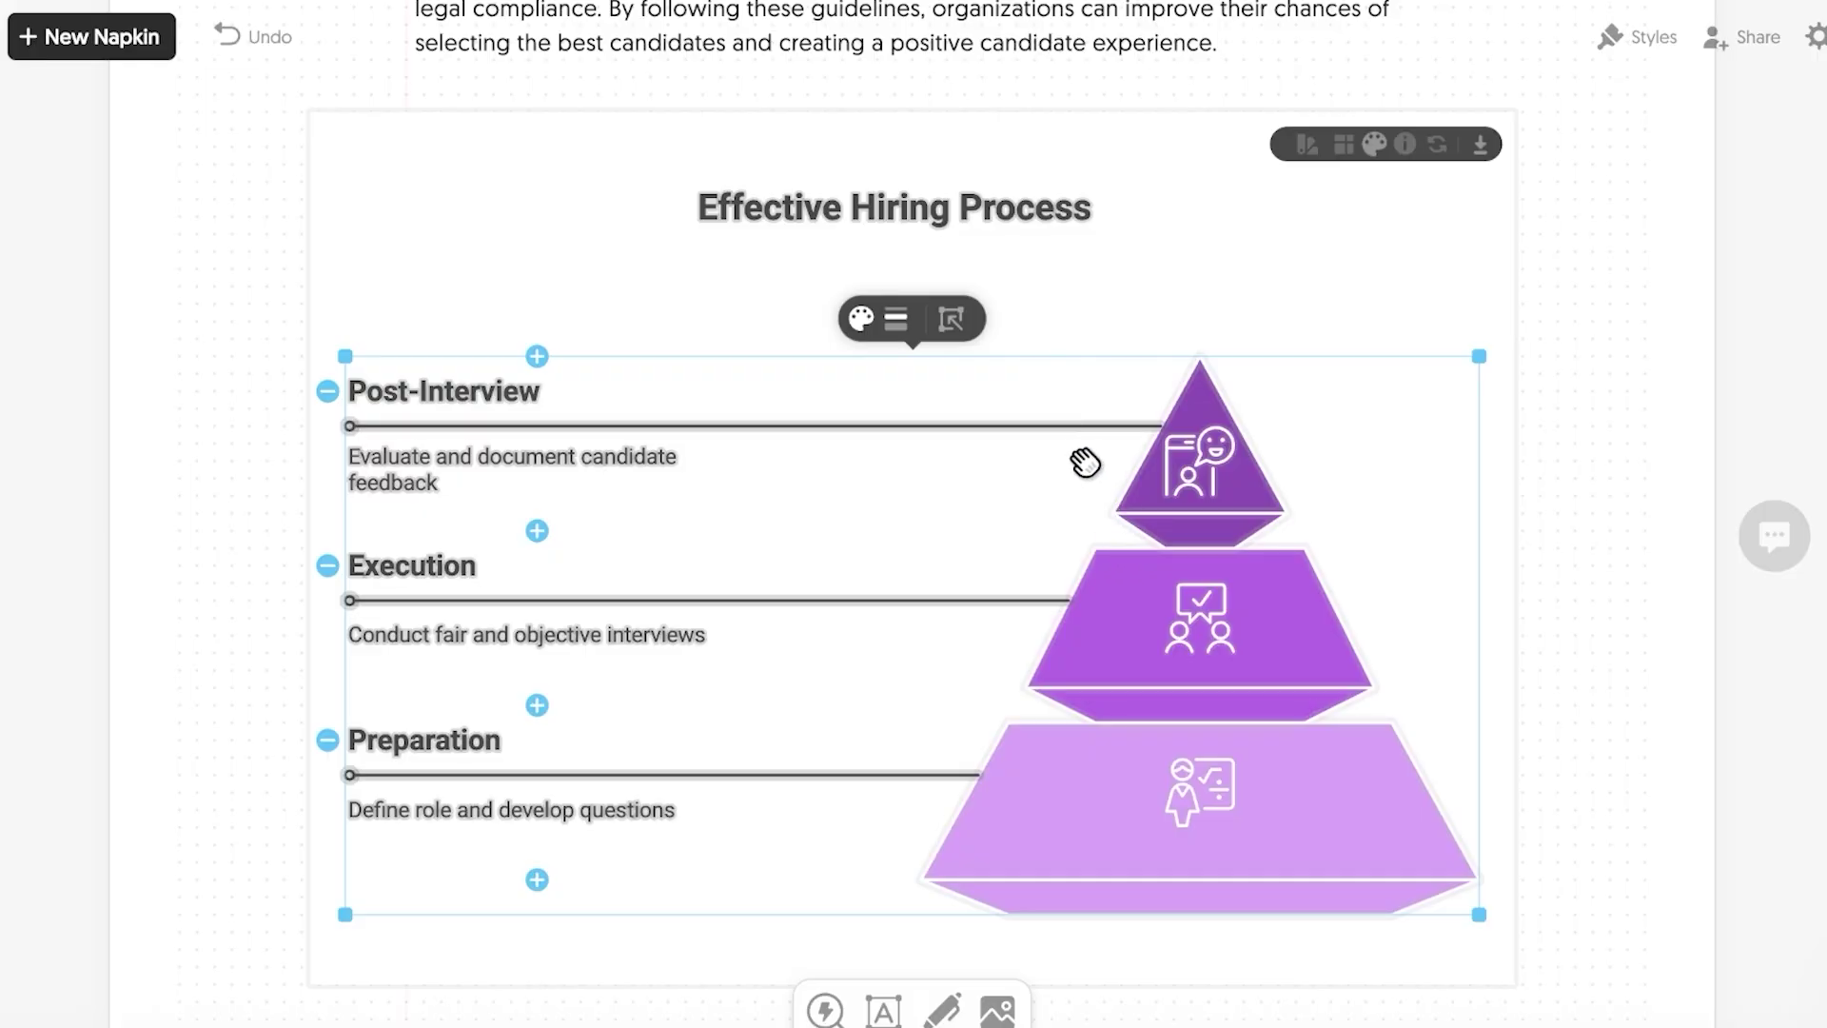
{"action": "left_click", "coordinate": [465, 399]}
{"action": "left_click", "coordinate": [466, 401]}
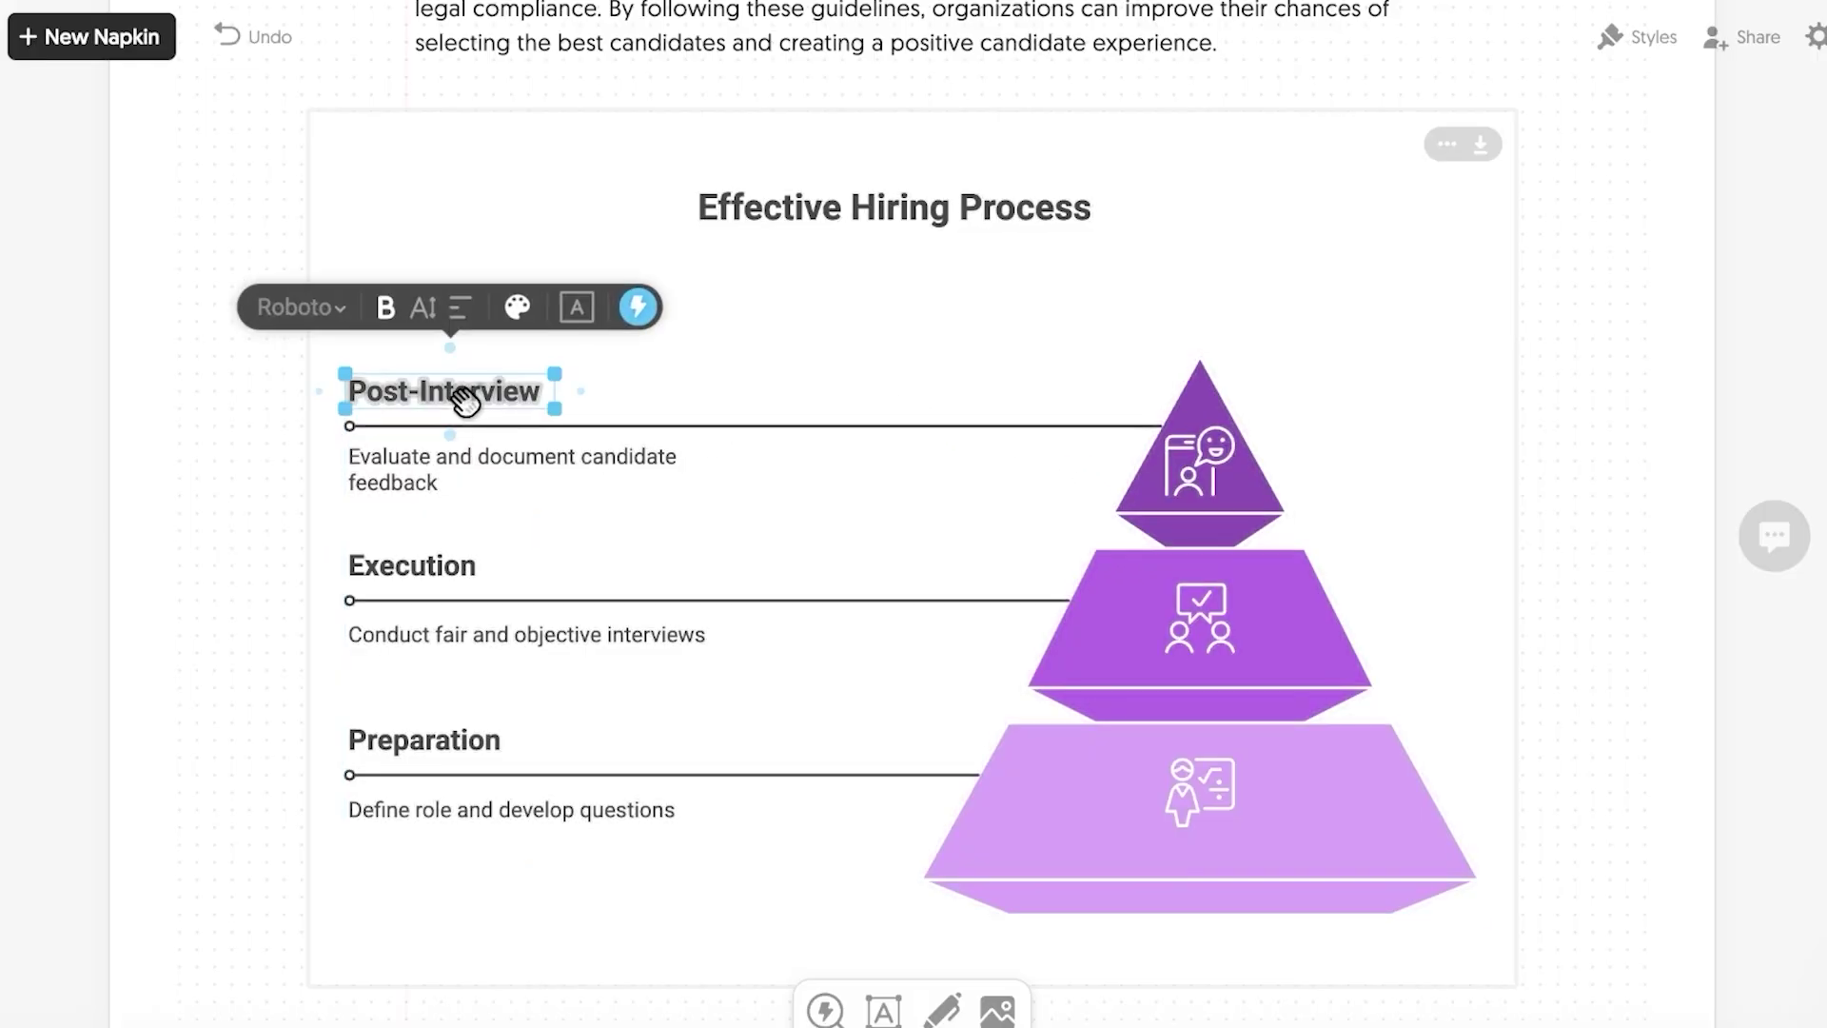
{"action": "scroll", "coordinate": [774, 448], "scroll_direction": "up", "scroll_amount": 1}
{"action": "left_click", "coordinate": [590, 537]}
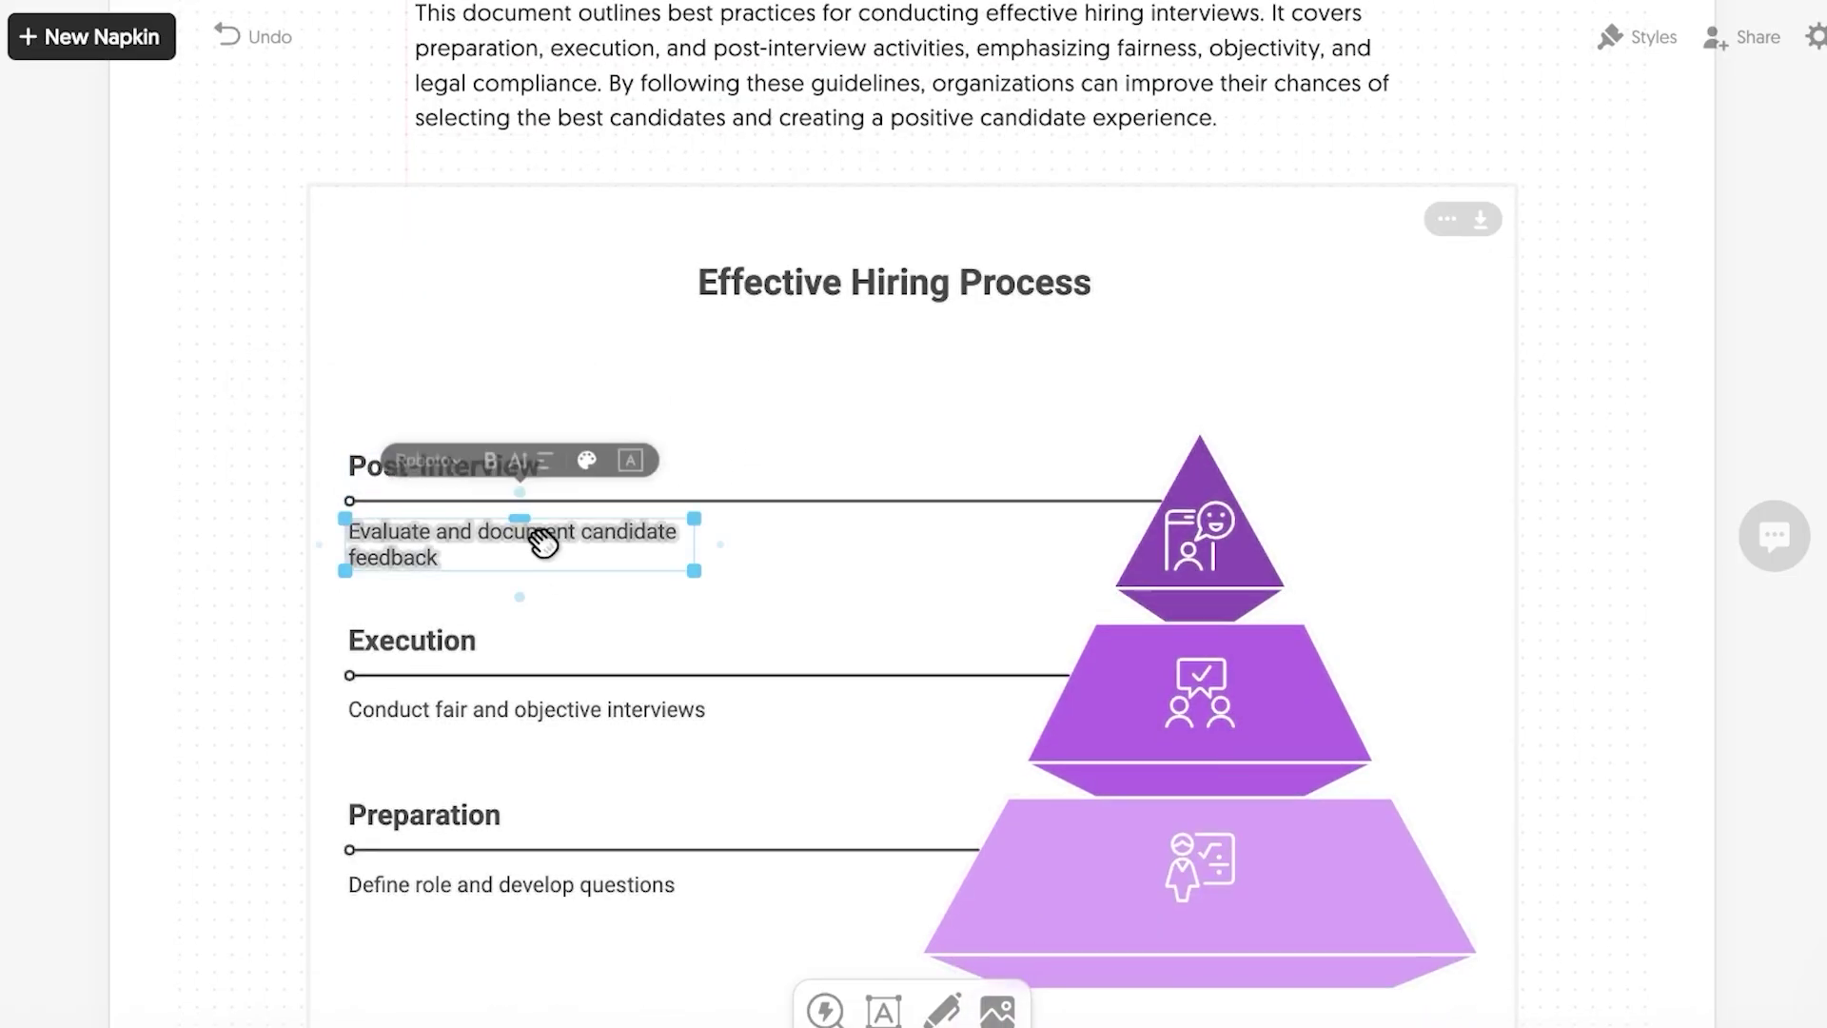
Replace the description under "Execution" in the pyramid visual with "Conducting detailed interviews"
{"action": "left_click", "coordinate": [439, 709]}
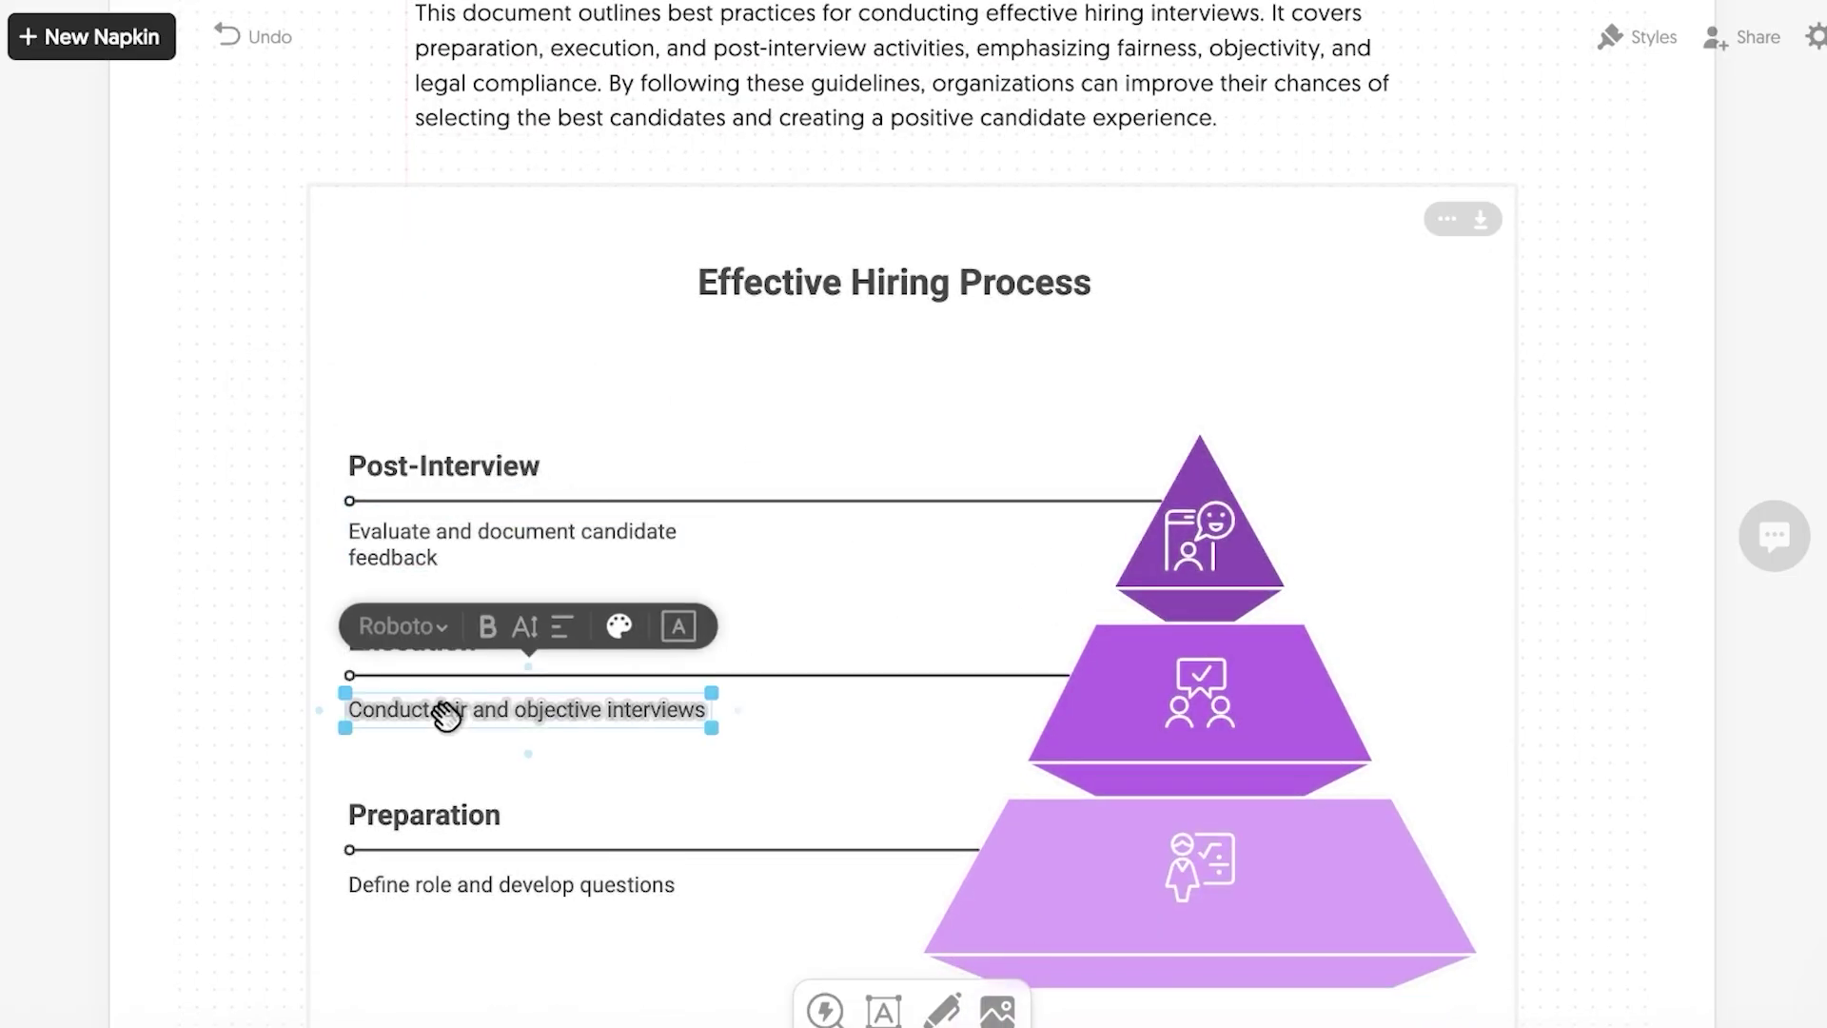
{"action": "left_click", "coordinate": [439, 709]}
{"action": "triple_click", "coordinate": [439, 709]}
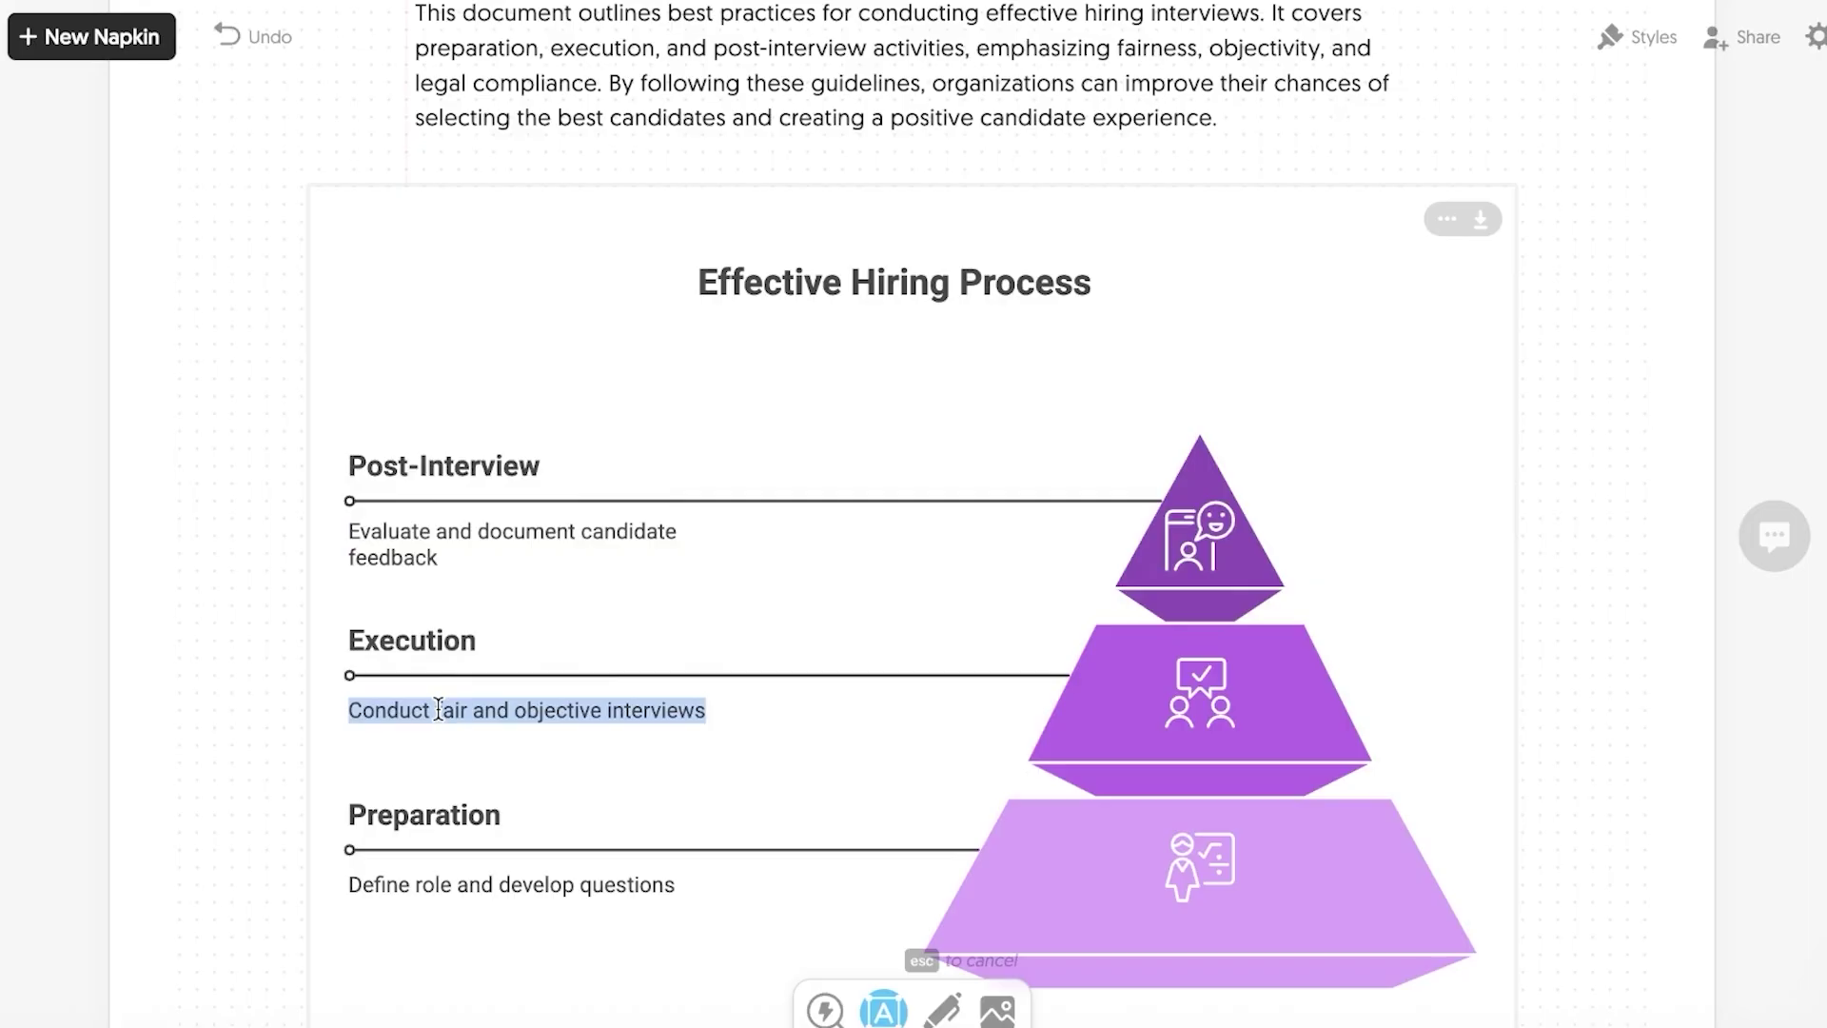
{"action": "type", "text": "co"}
{"action": "key", "text": "BackSpace"}
{"action": "type", "text": "C"}
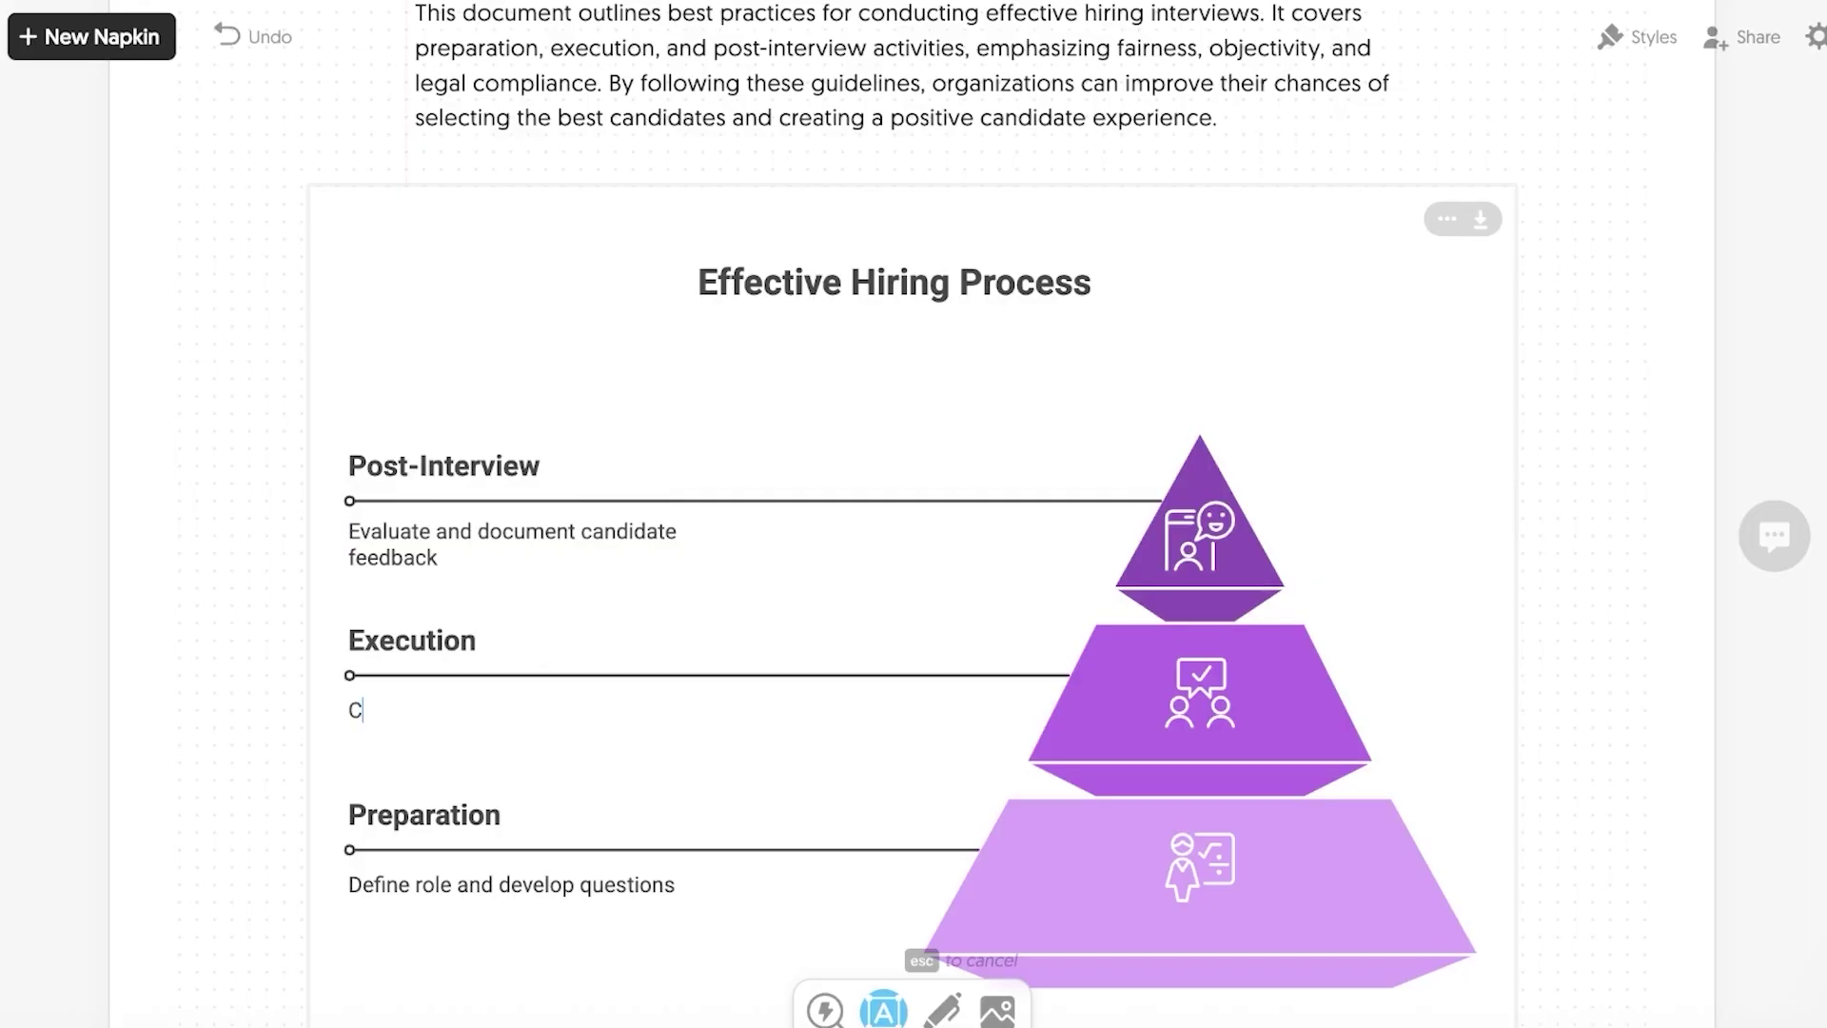
{"action": "type", "text": "onducting detai"}
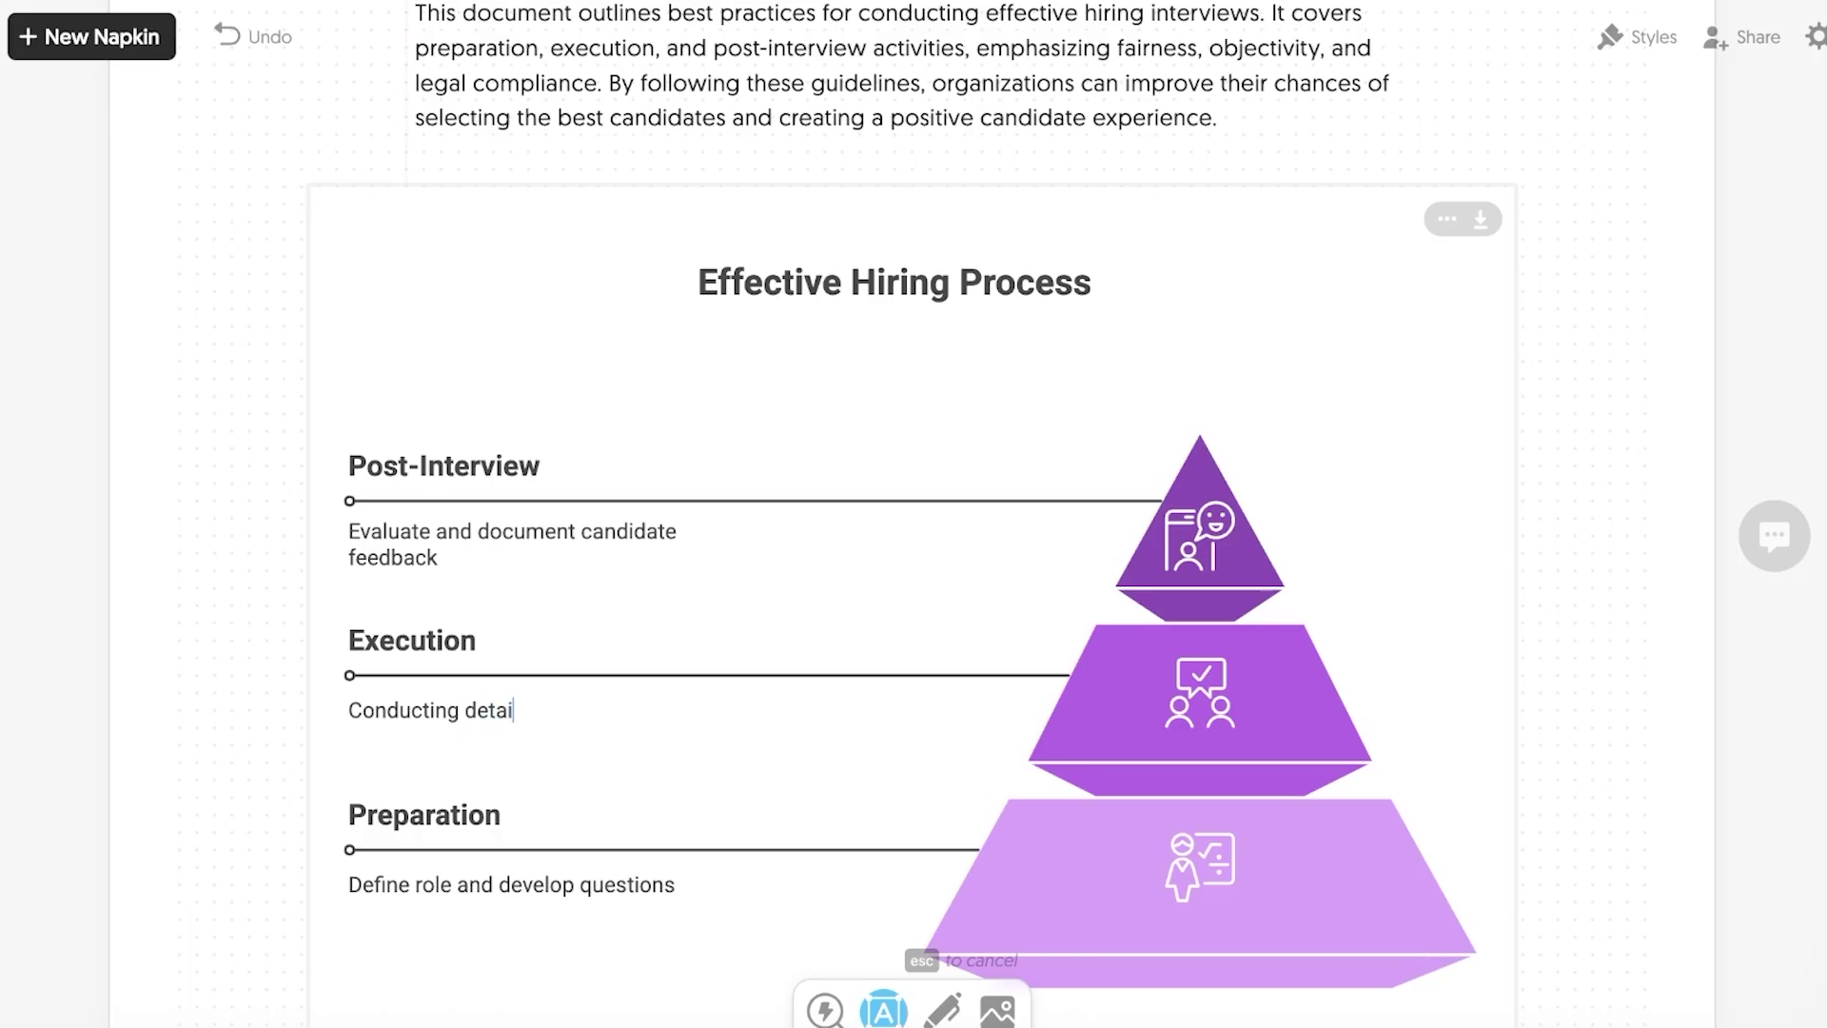
{"action": "type", "text": "led interviews"}
{"action": "left_click", "coordinate": [461, 578]}
{"action": "left_click", "coordinate": [547, 709]}
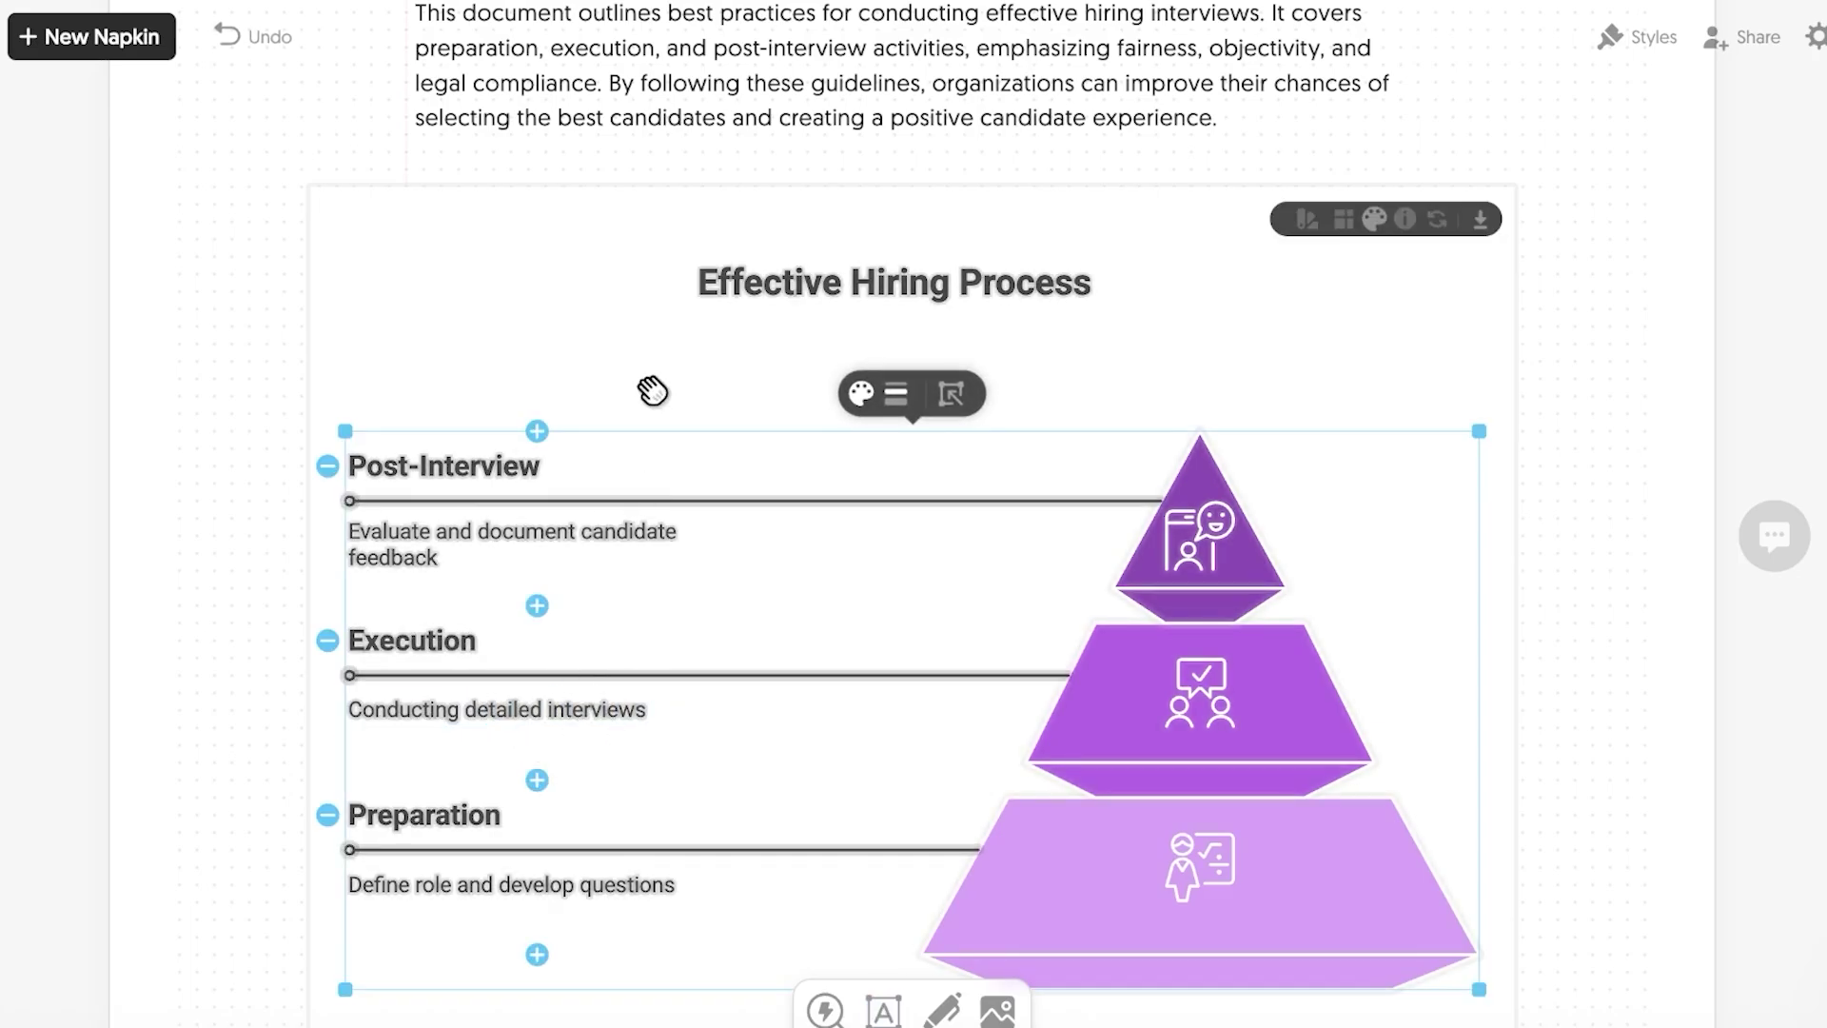
{"action": "left_click", "coordinate": [1817, 554]}
Inspect the text formatting options for the "Preparation" heading and the visual's title "Effective Hiring Process"
{"action": "scroll", "coordinate": [480, 773], "scroll_direction": "down", "scroll_amount": 2}
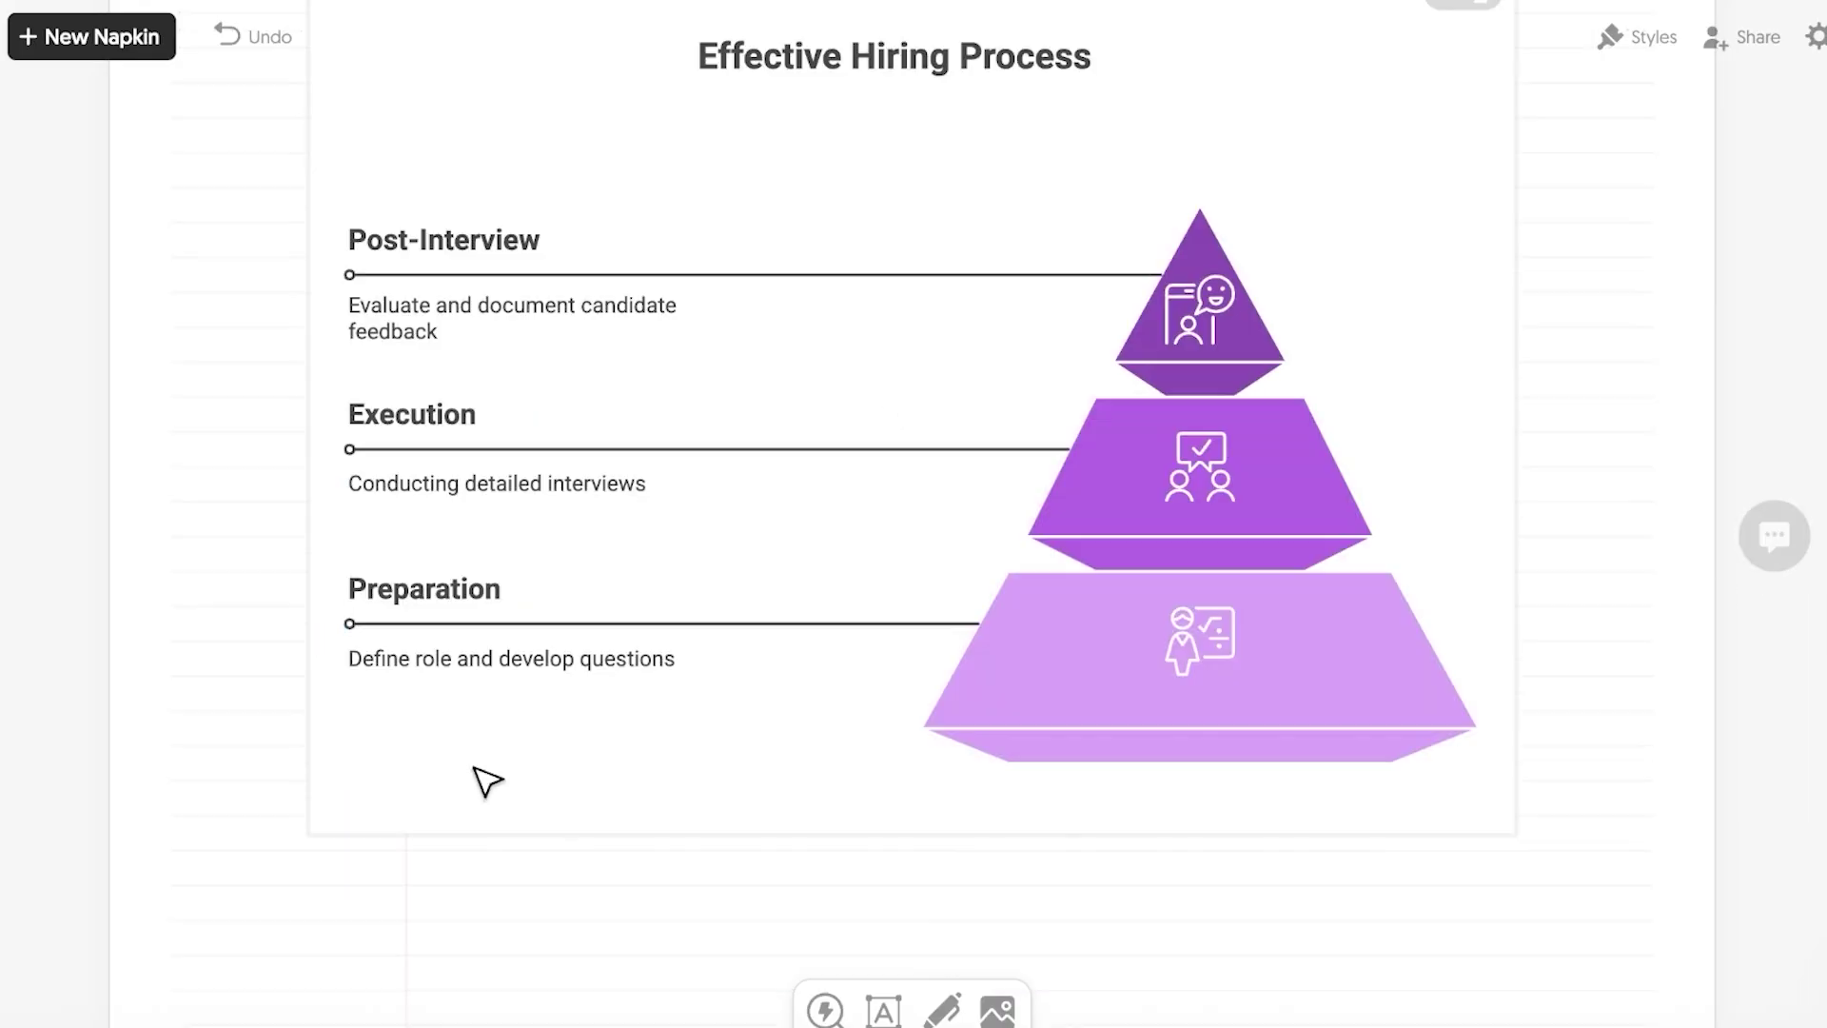
{"action": "left_click", "coordinate": [481, 595]}
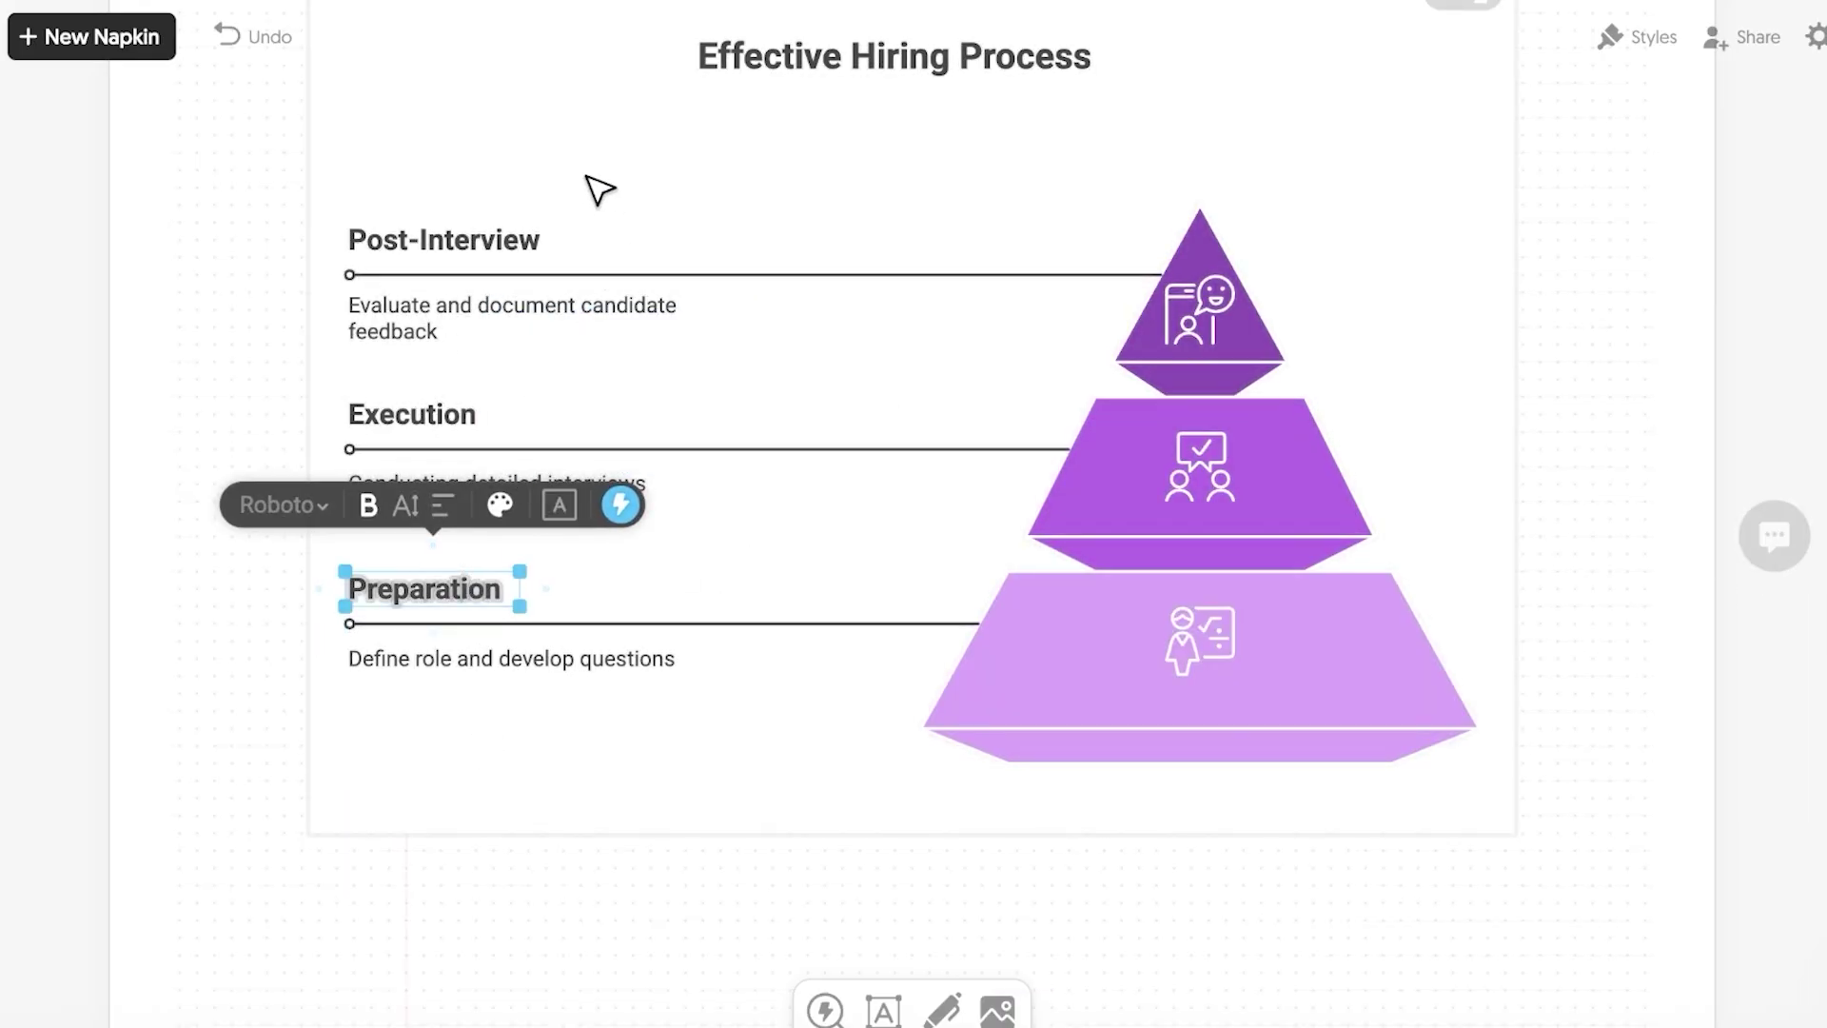
{"action": "scroll", "coordinate": [942, 314], "scroll_direction": "up", "scroll_amount": 3}
{"action": "left_click", "coordinate": [945, 369]}
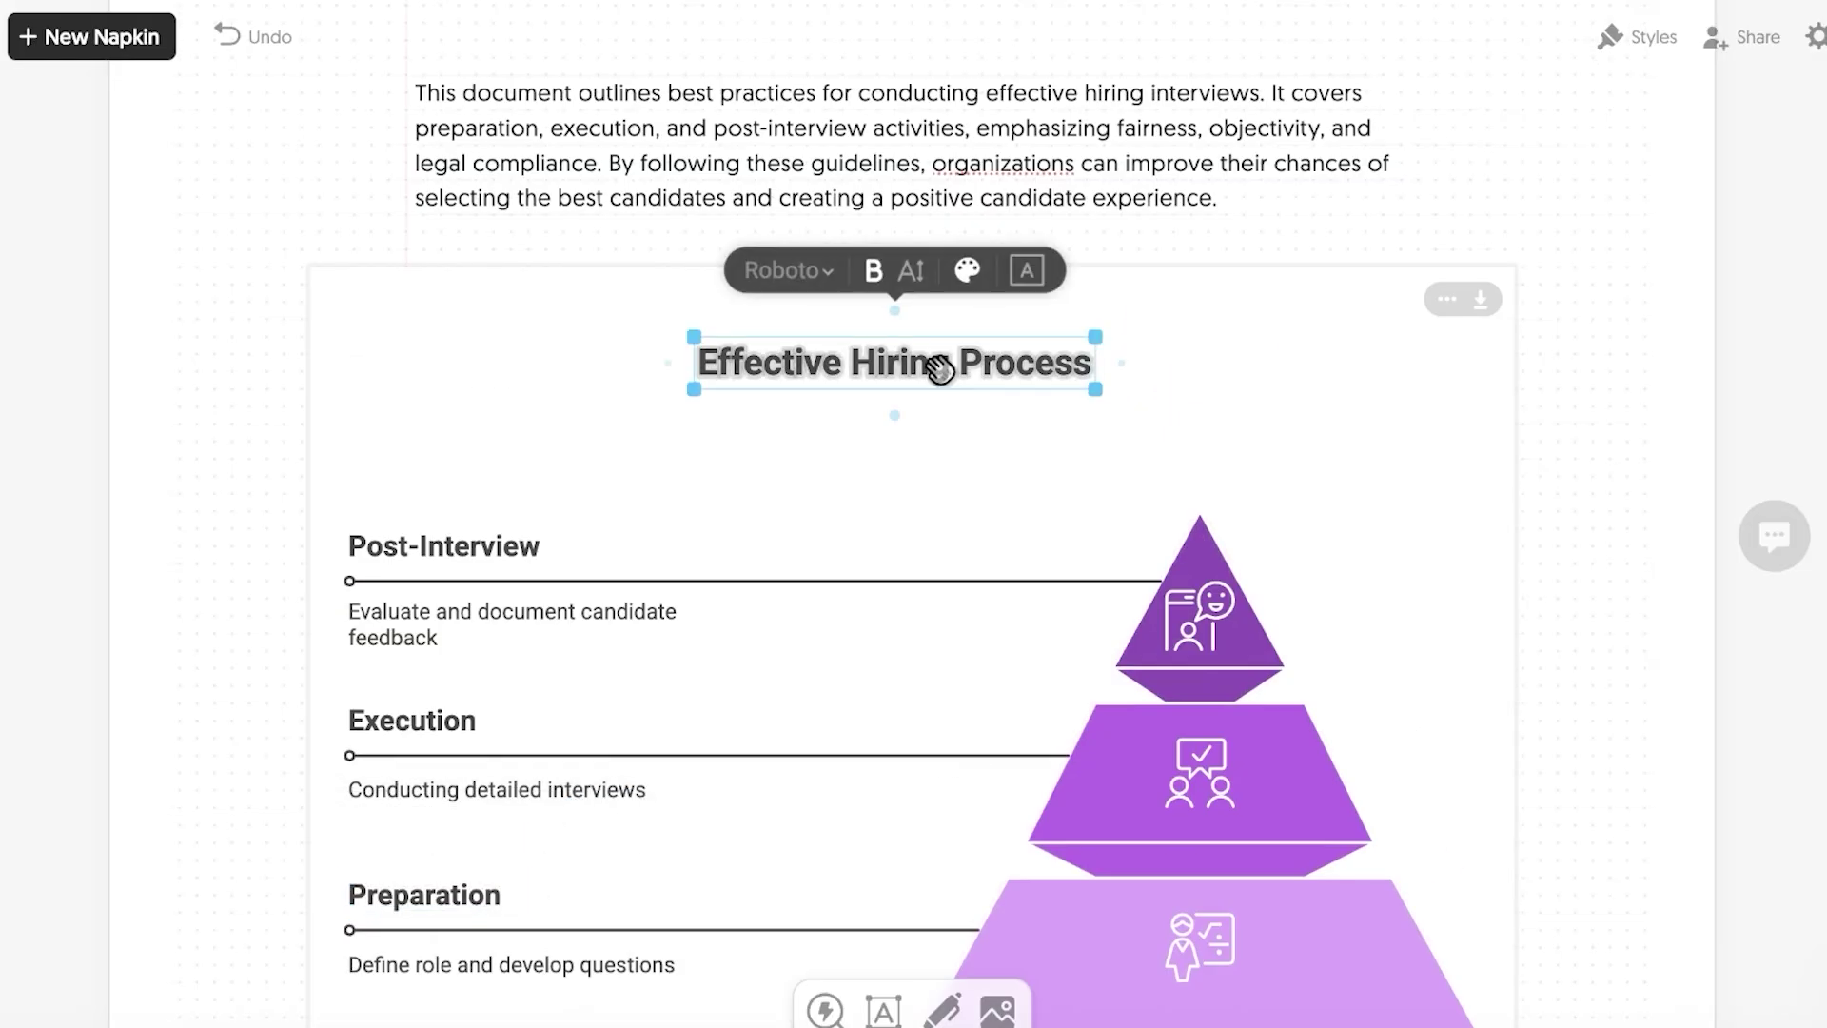
Examine the color, line shape and thickness options for the icon in the pyramid's top tier
{"action": "left_click", "coordinate": [1205, 635]}
{"action": "left_click", "coordinate": [1155, 514]}
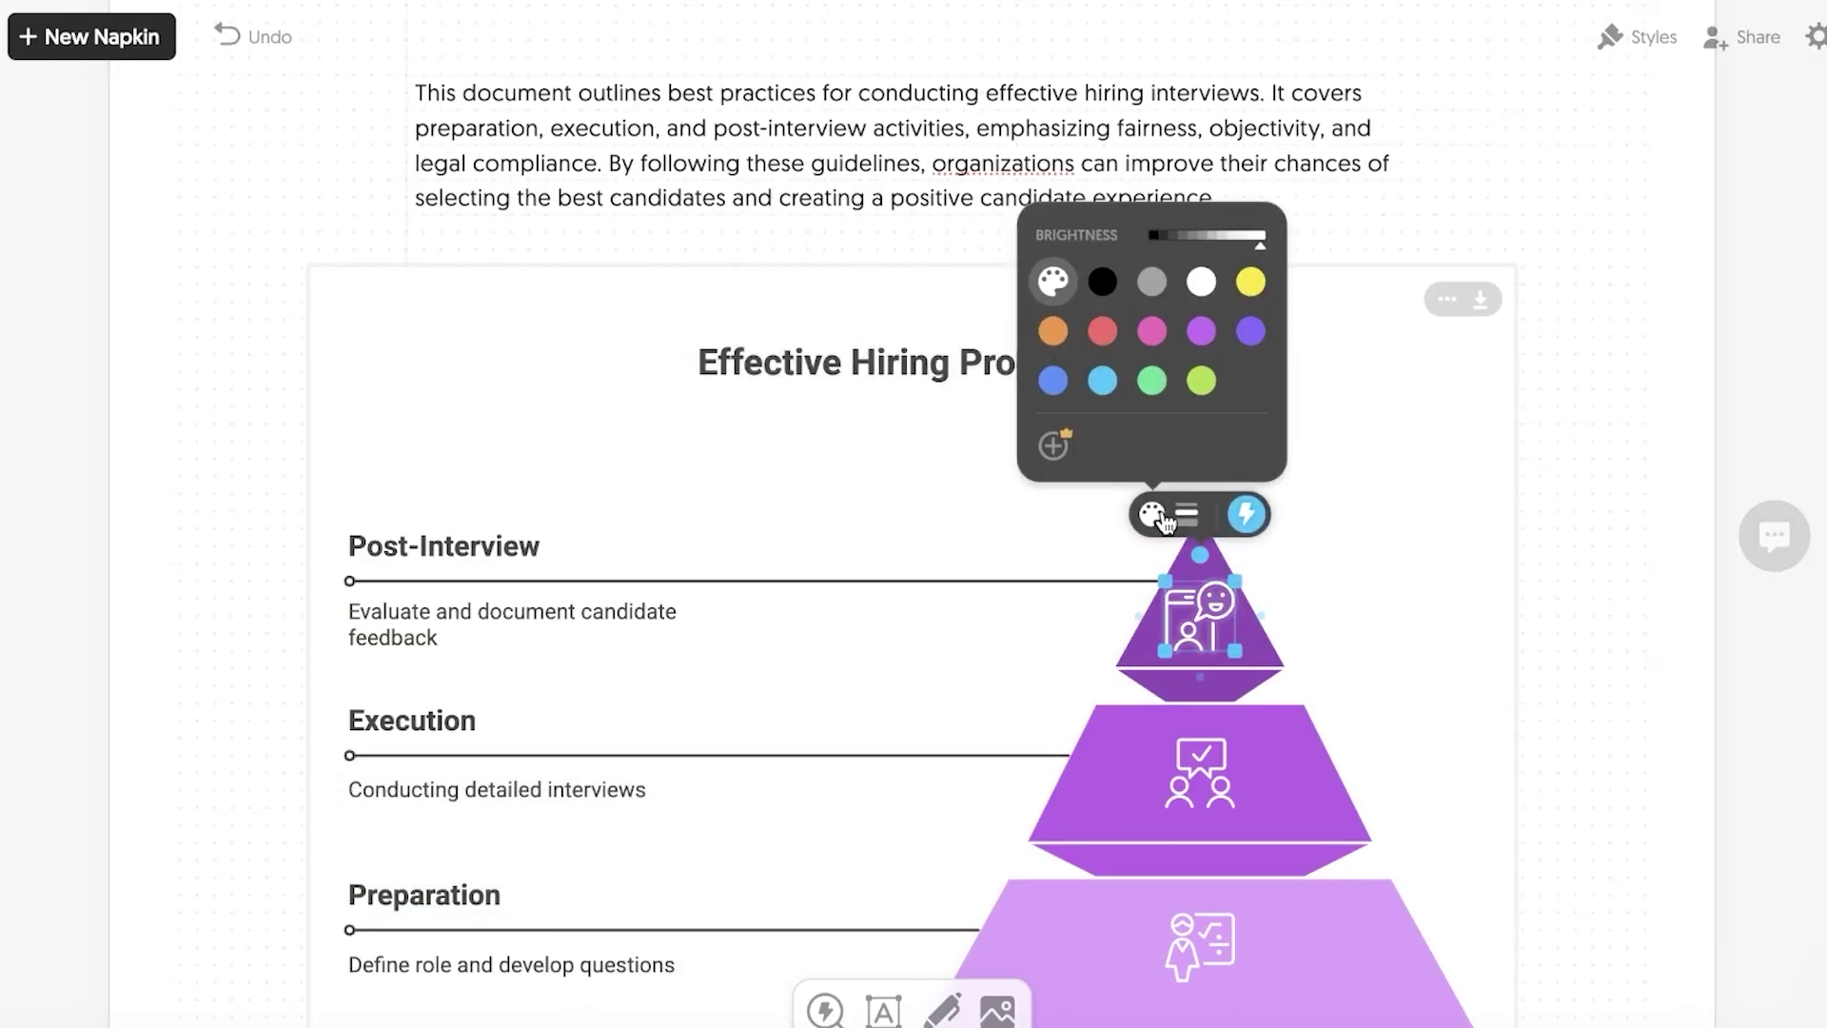
{"action": "left_click", "coordinate": [1163, 519]}
{"action": "left_click", "coordinate": [1144, 519]}
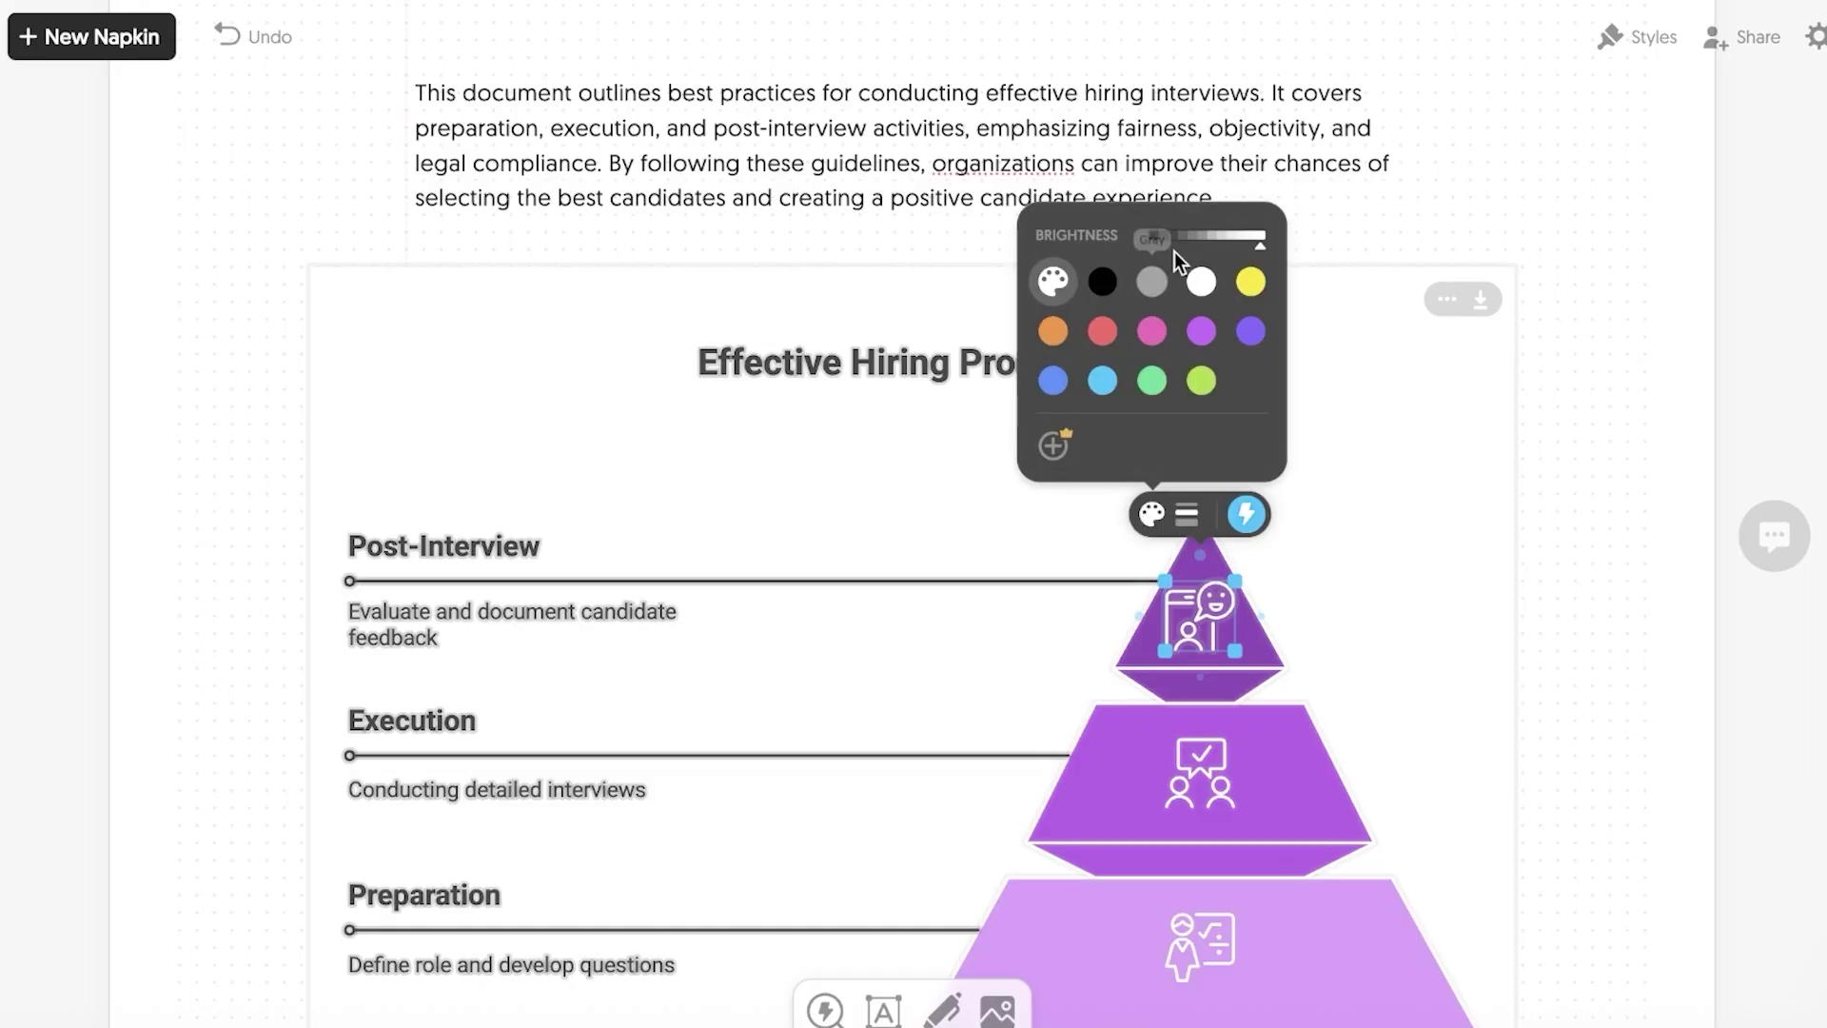
{"action": "left_click", "coordinate": [1186, 514]}
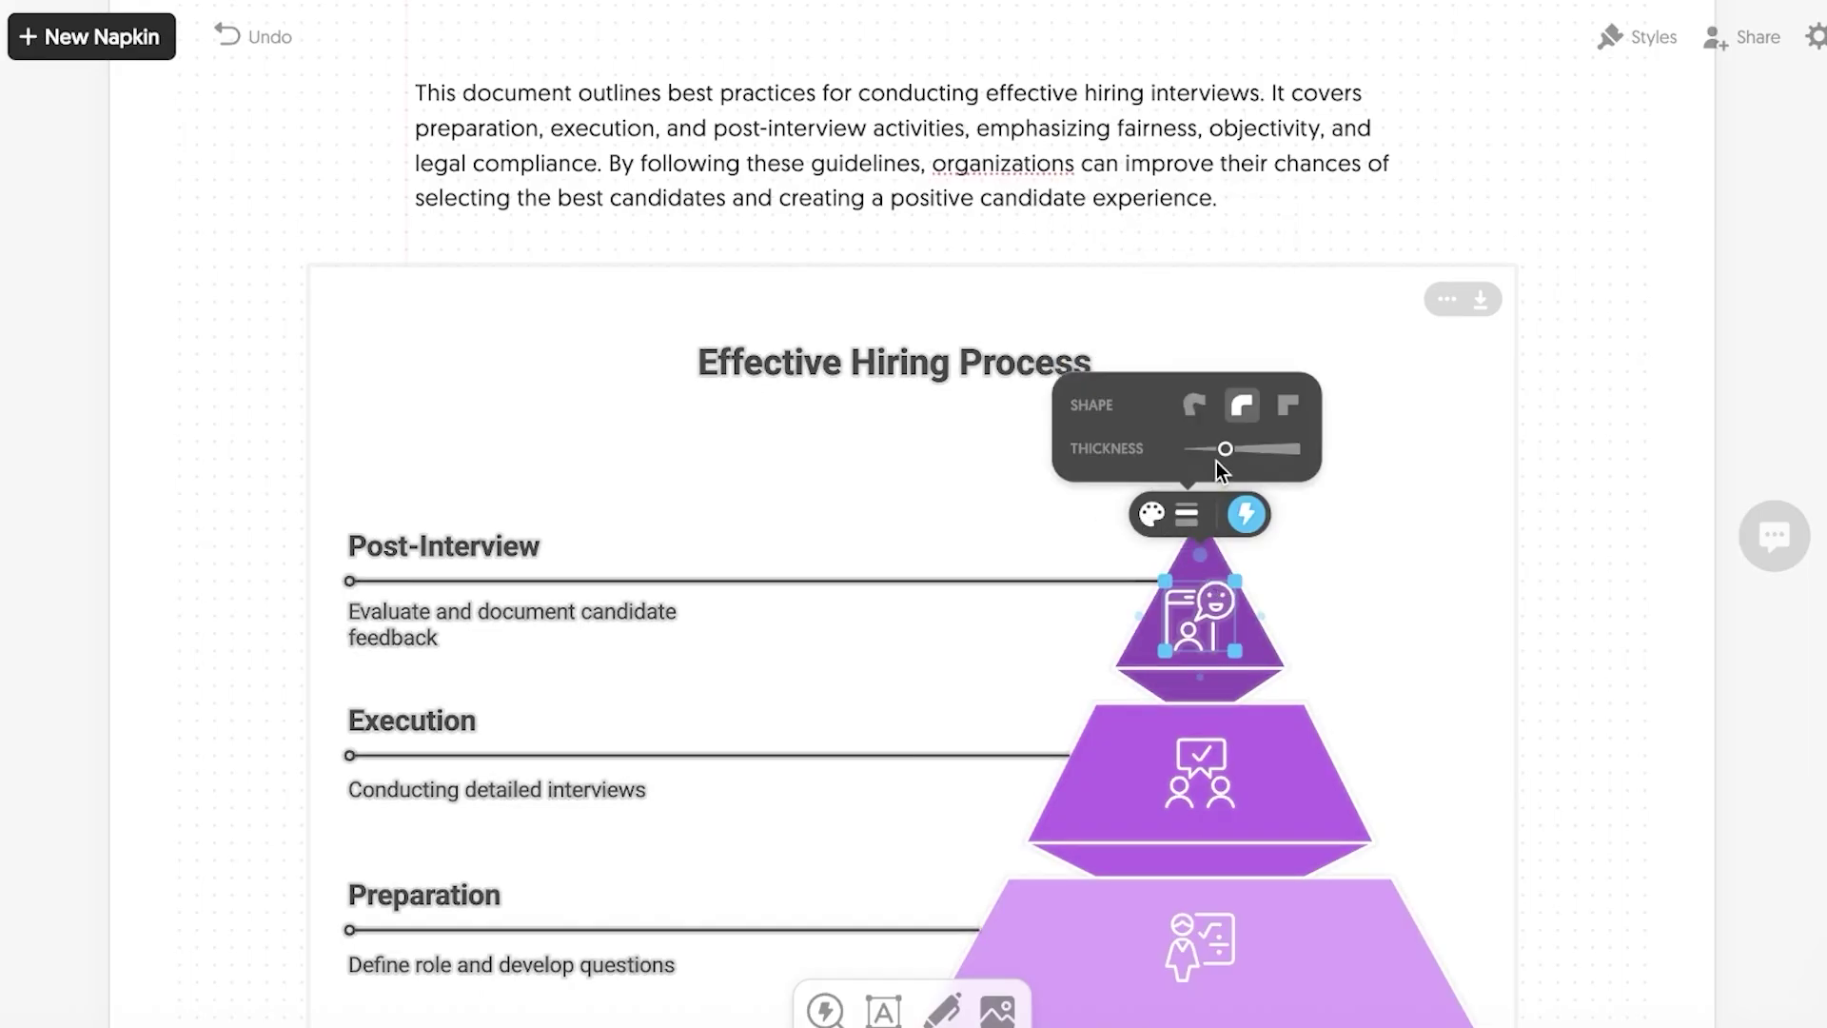
{"action": "mouse_move", "coordinate": [1218, 455]}
{"action": "left_mouse_down"}
{"action": "mouse_move", "coordinate": [1275, 453]}
{"action": "mouse_move", "coordinate": [1243, 462]}
{"action": "left_mouse_up"}
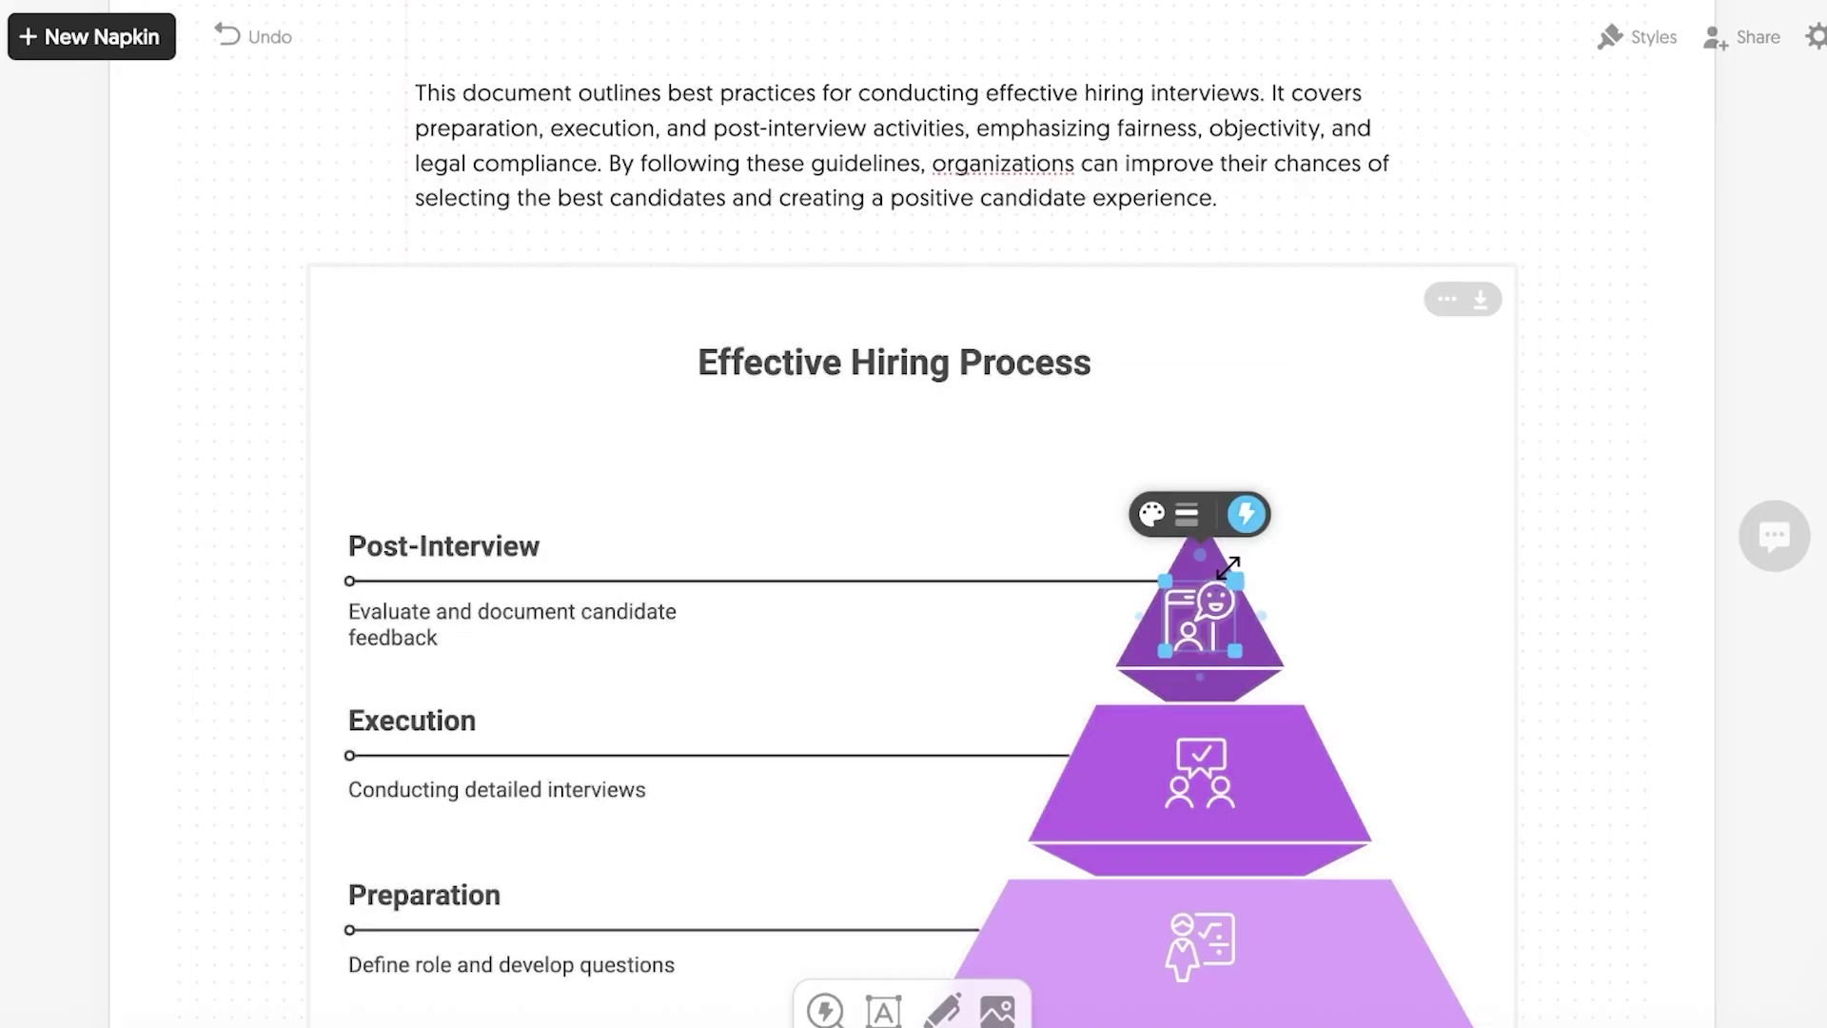
Search the icon alternatives for "email" and replace the top tier's icon with the laptop showing an envelope
{"action": "left_click", "coordinate": [1246, 515]}
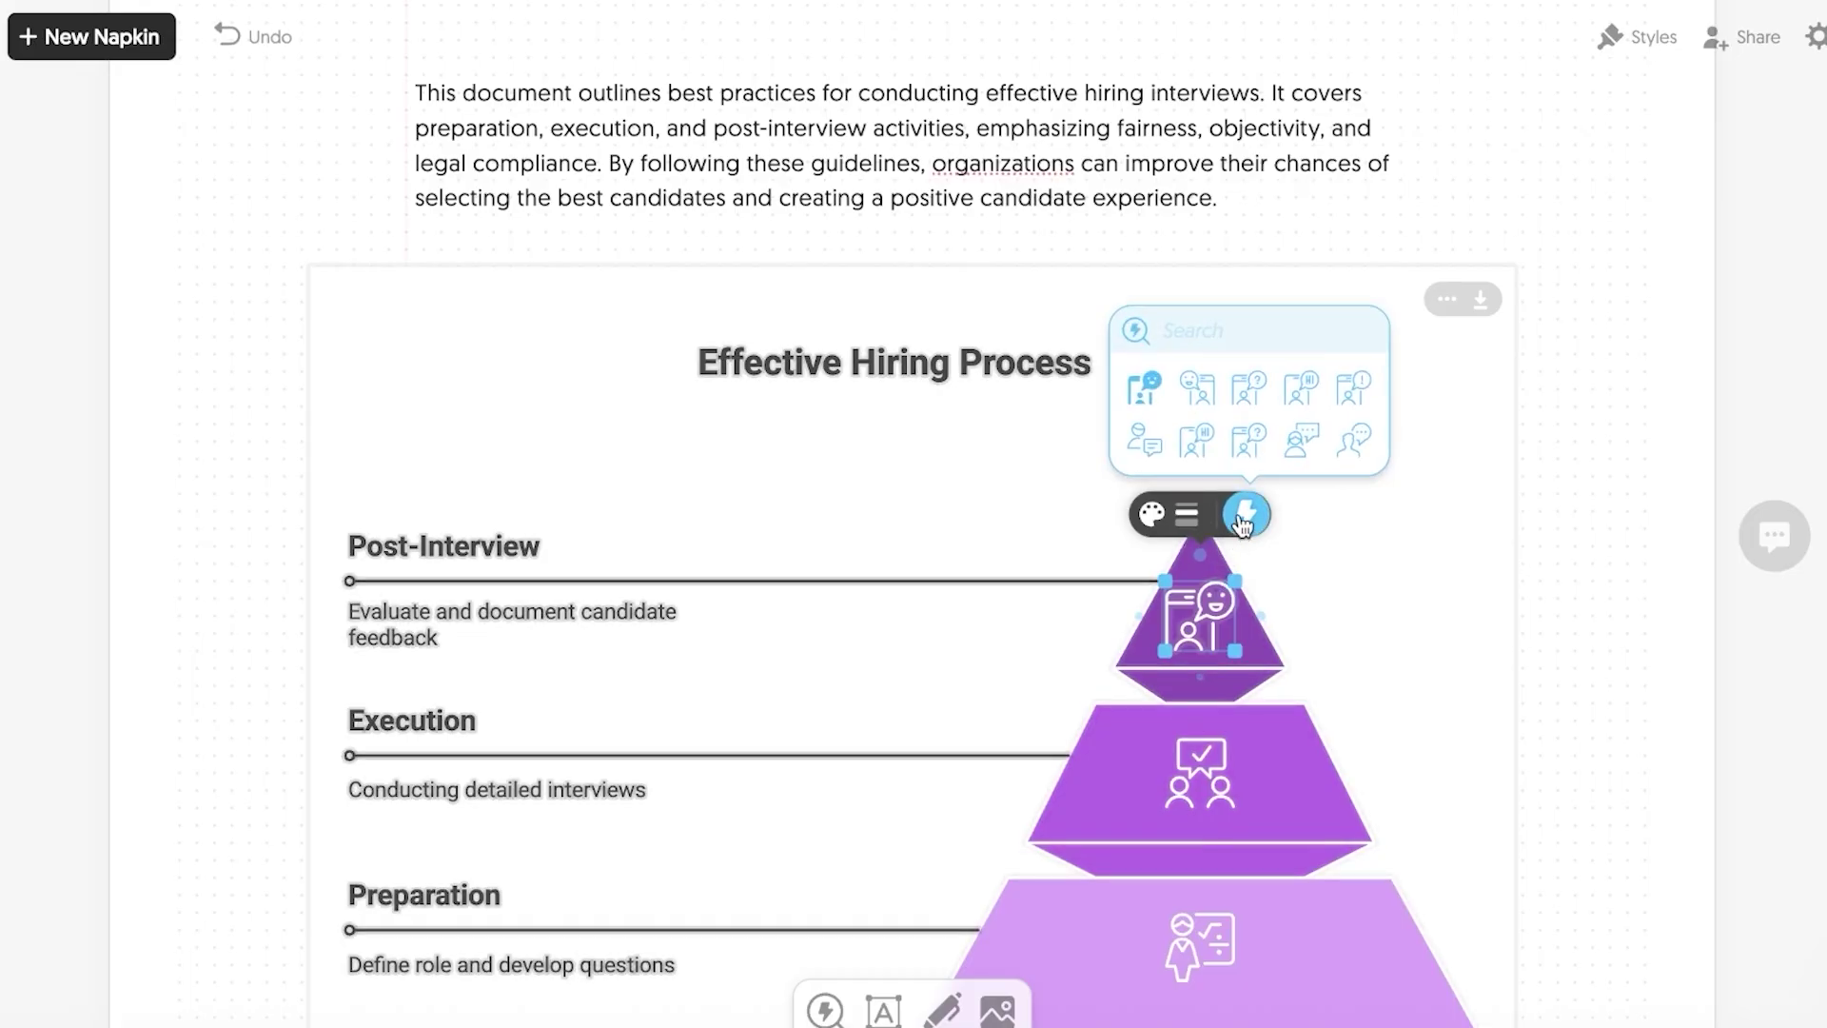
{"action": "scroll", "coordinate": [1307, 433], "scroll_direction": "down", "scroll_amount": 1}
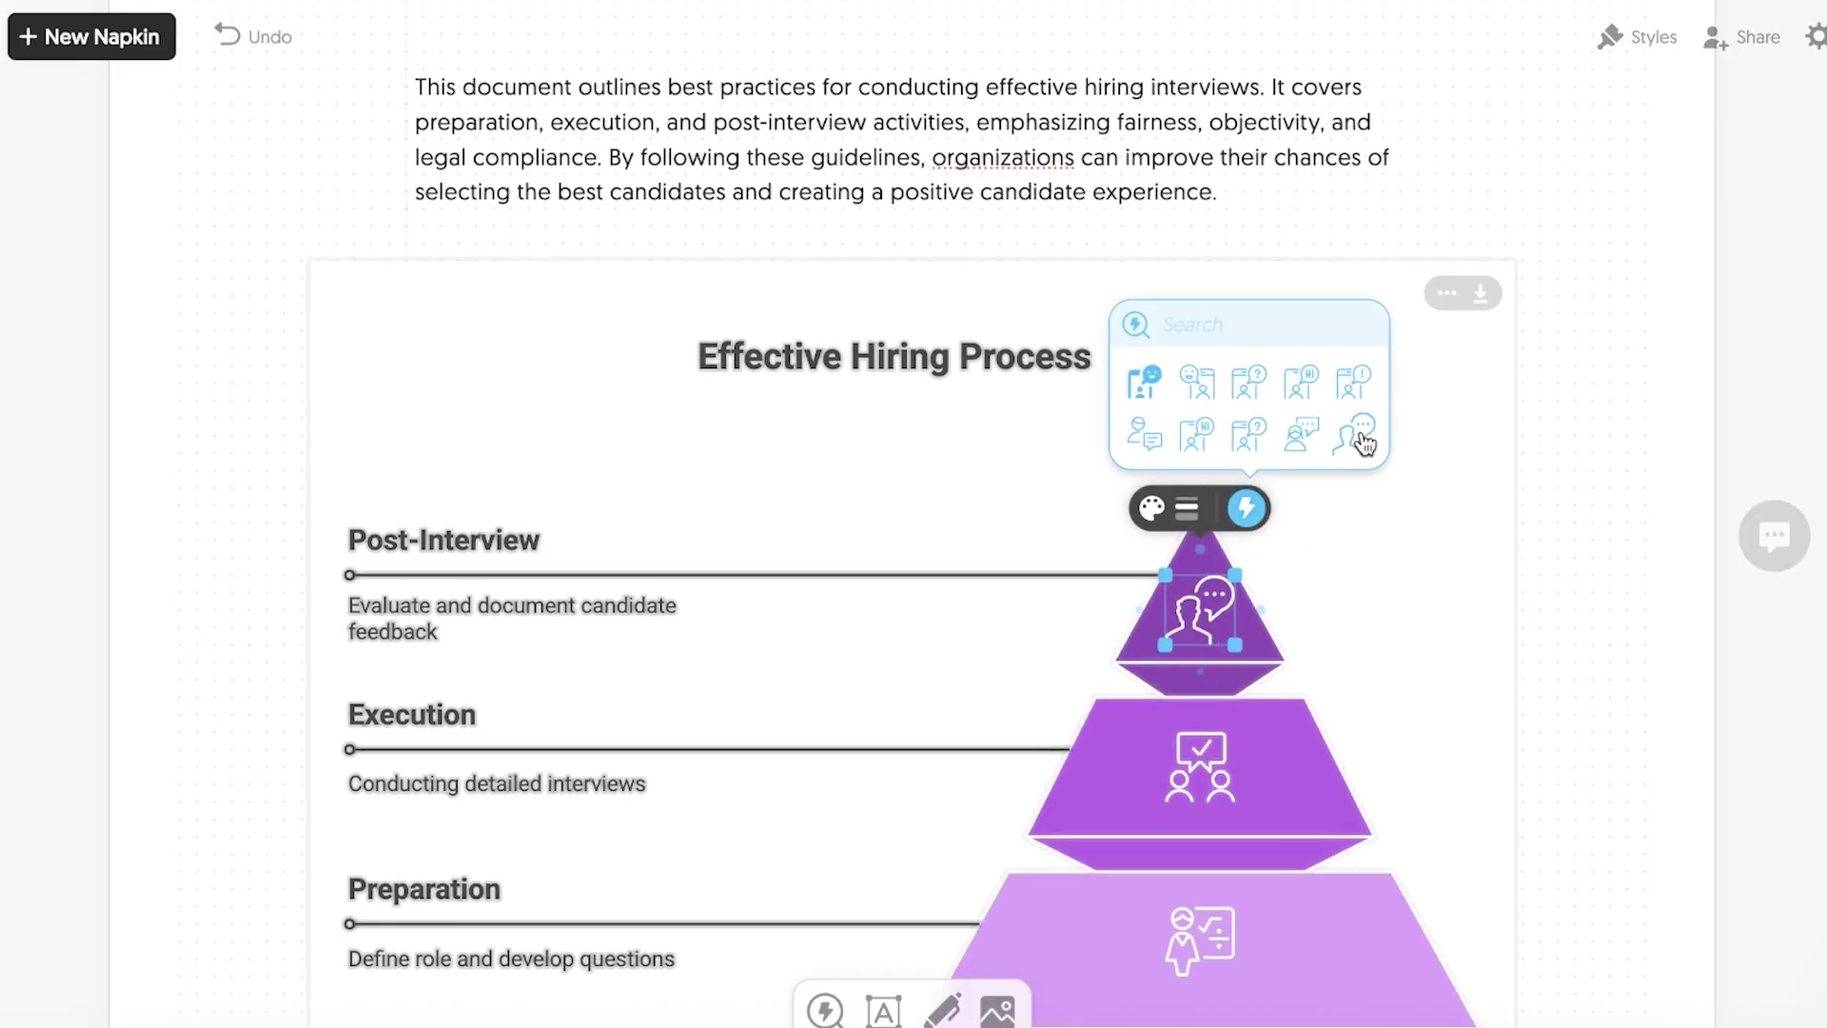
{"action": "scroll", "coordinate": [1488, 530], "scroll_direction": "down", "scroll_amount": 1}
{"action": "left_click", "coordinate": [1247, 449]}
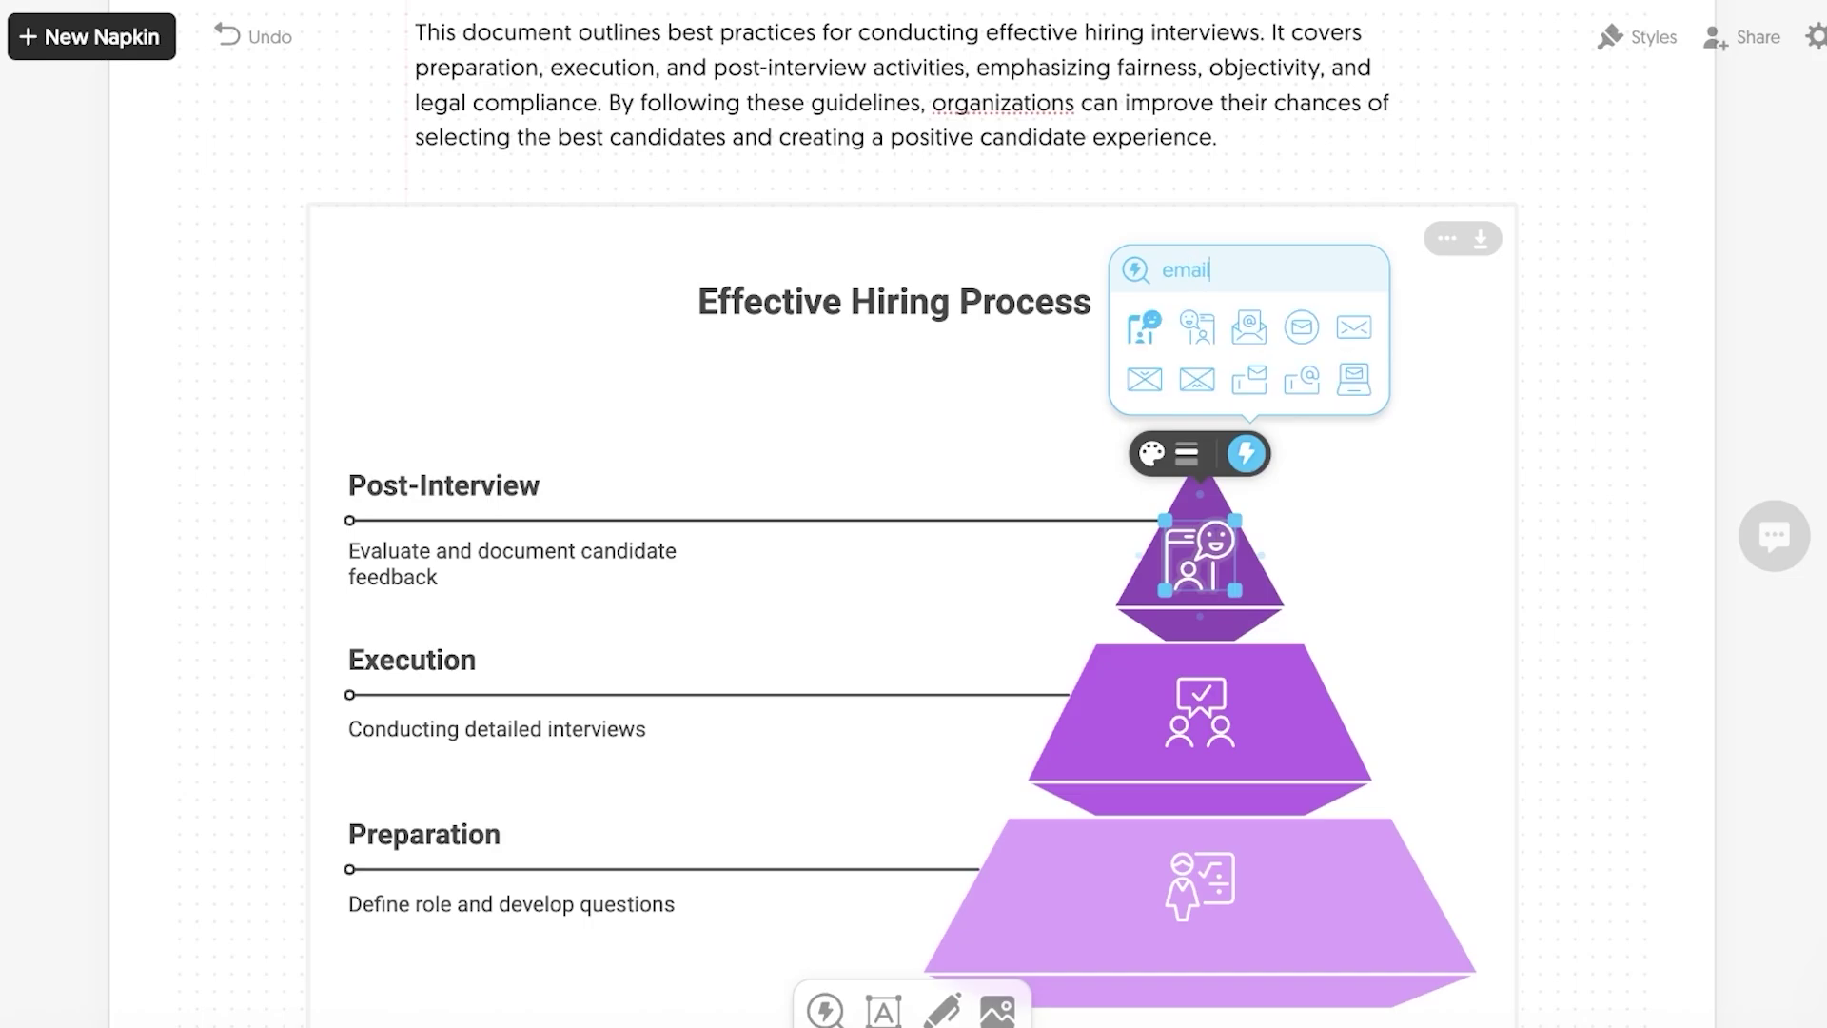
{"action": "left_click", "coordinate": [1302, 326]}
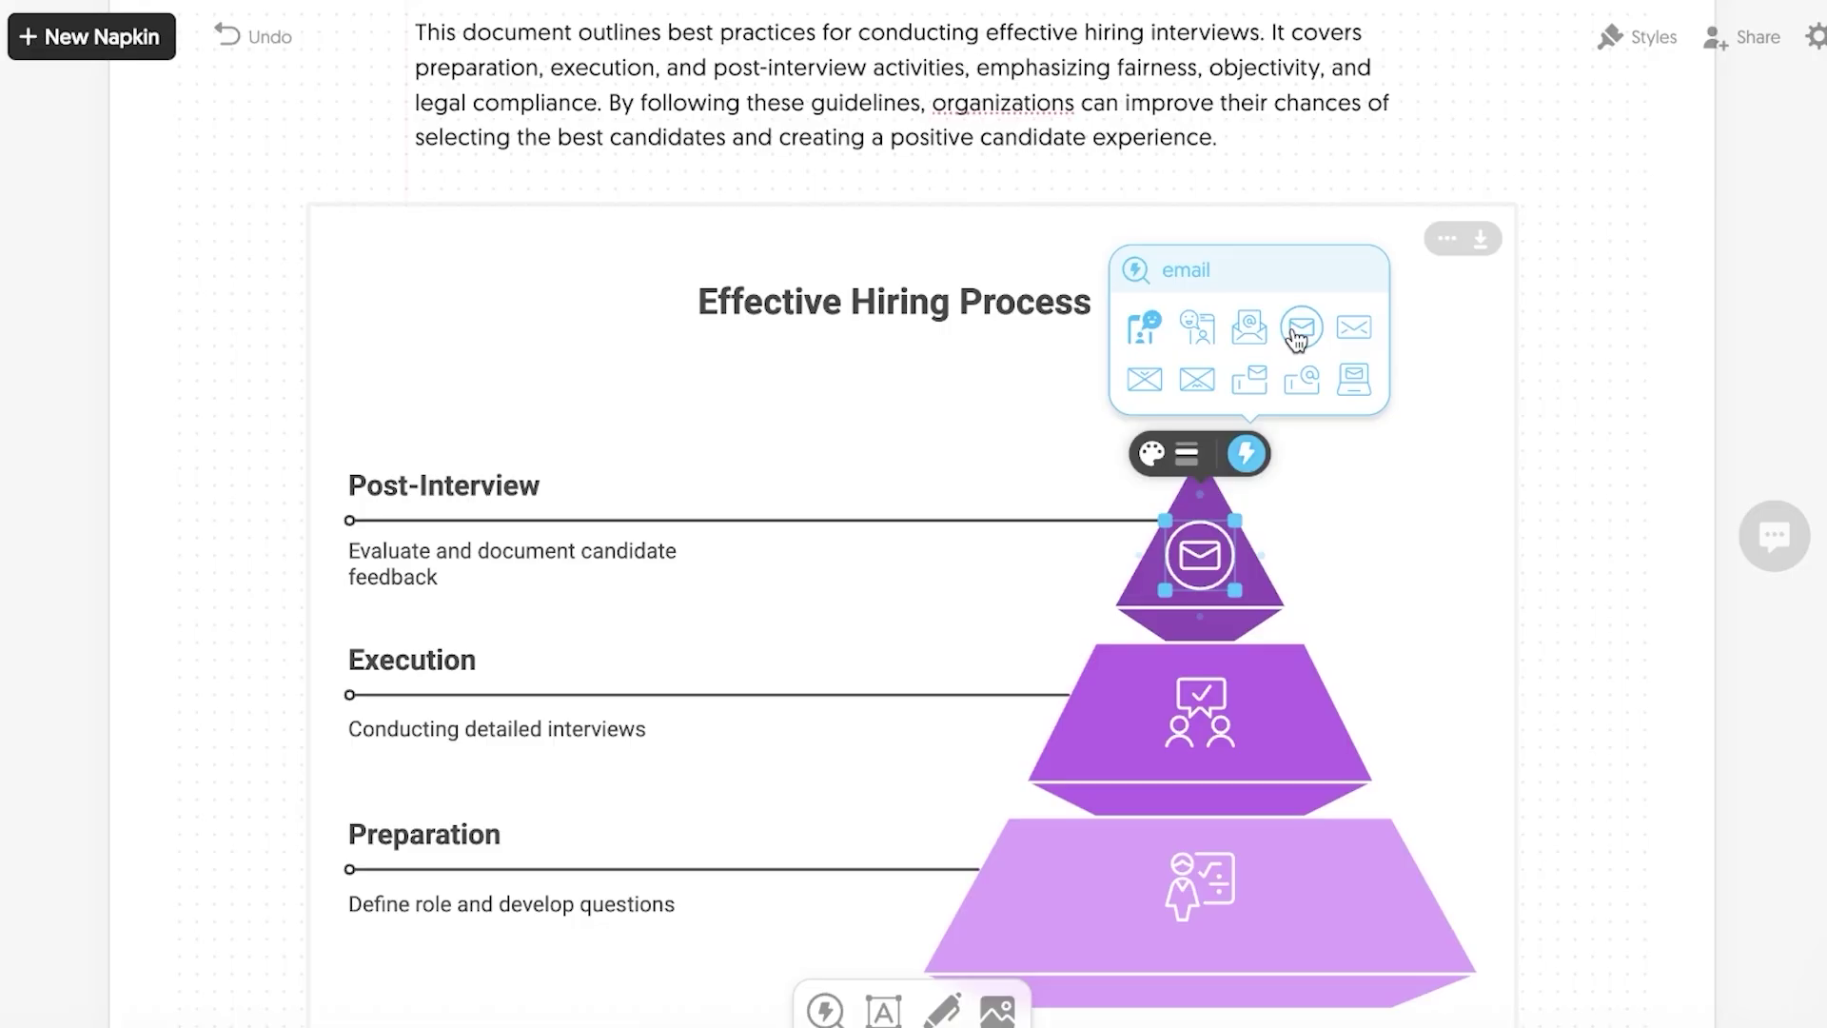
{"action": "left_click", "coordinate": [1356, 382]}
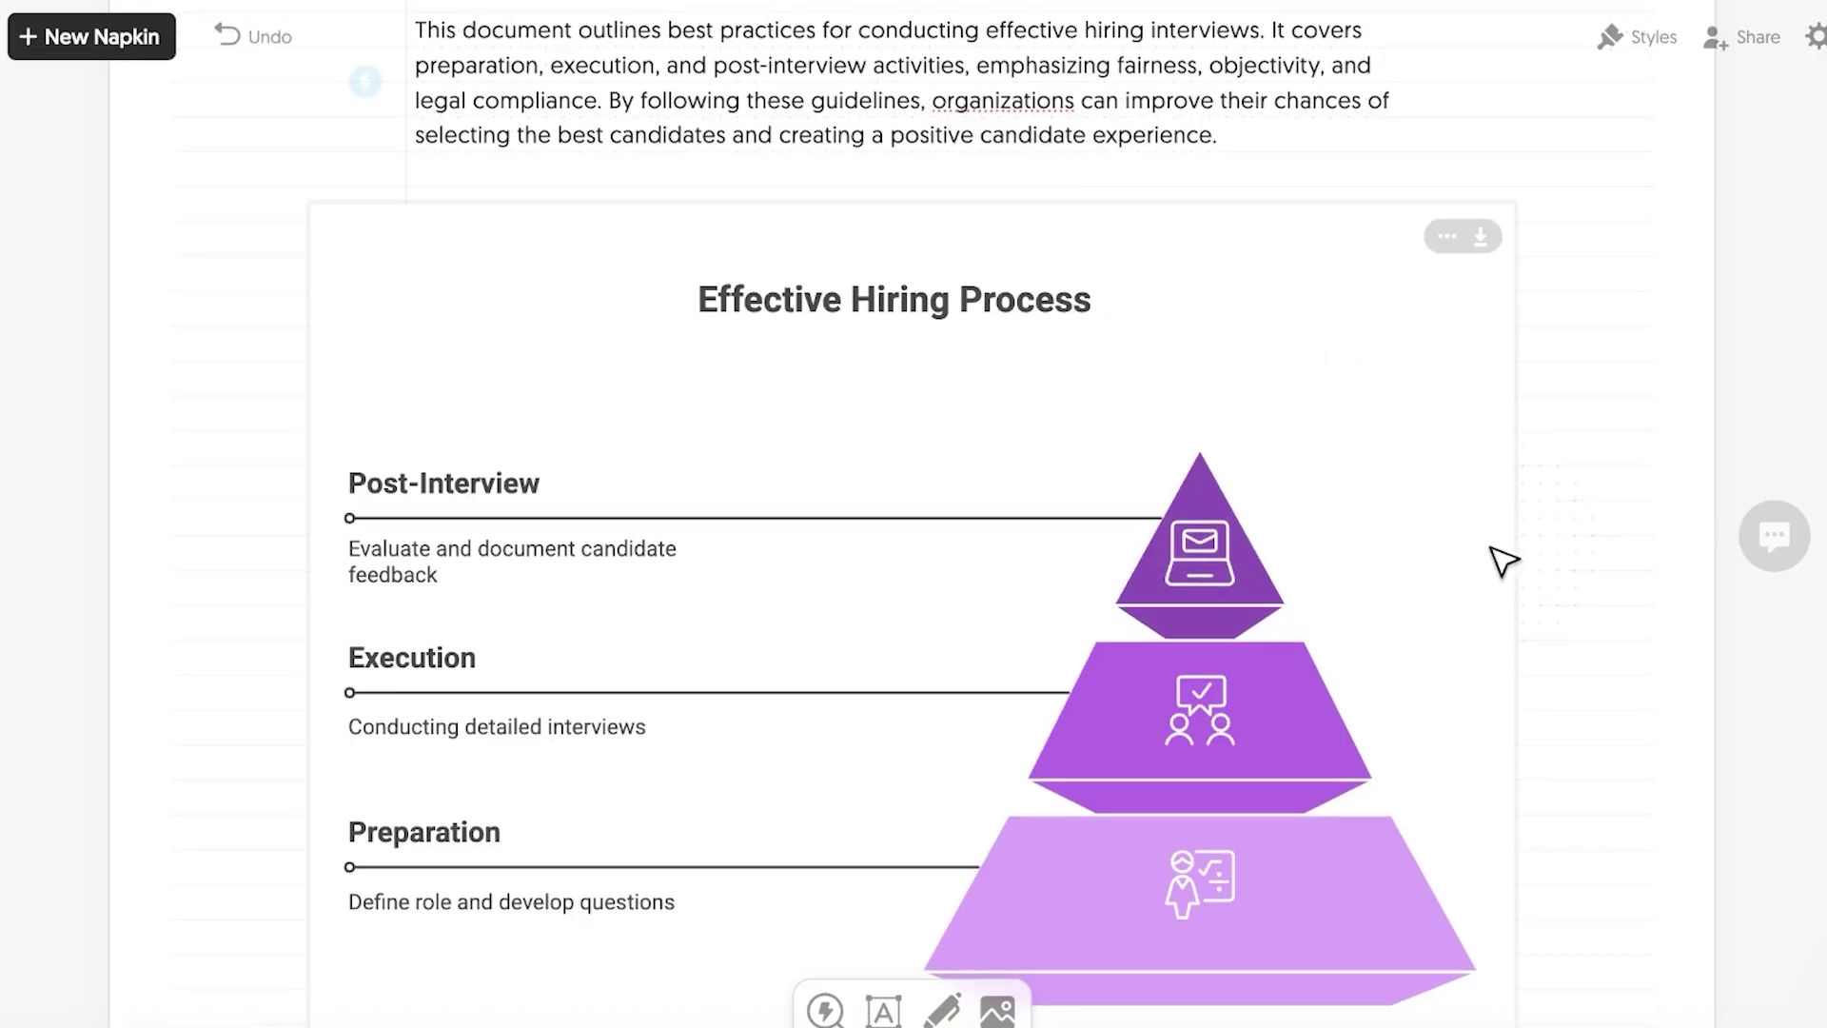
{"action": "left_click", "coordinate": [1216, 599]}
View the available ways to import an image into the document and close the import options
{"action": "scroll", "coordinate": [1216, 600], "scroll_direction": "down", "scroll_amount": 1}
{"action": "scroll", "coordinate": [1032, 840], "scroll_direction": "down", "scroll_amount": 3}
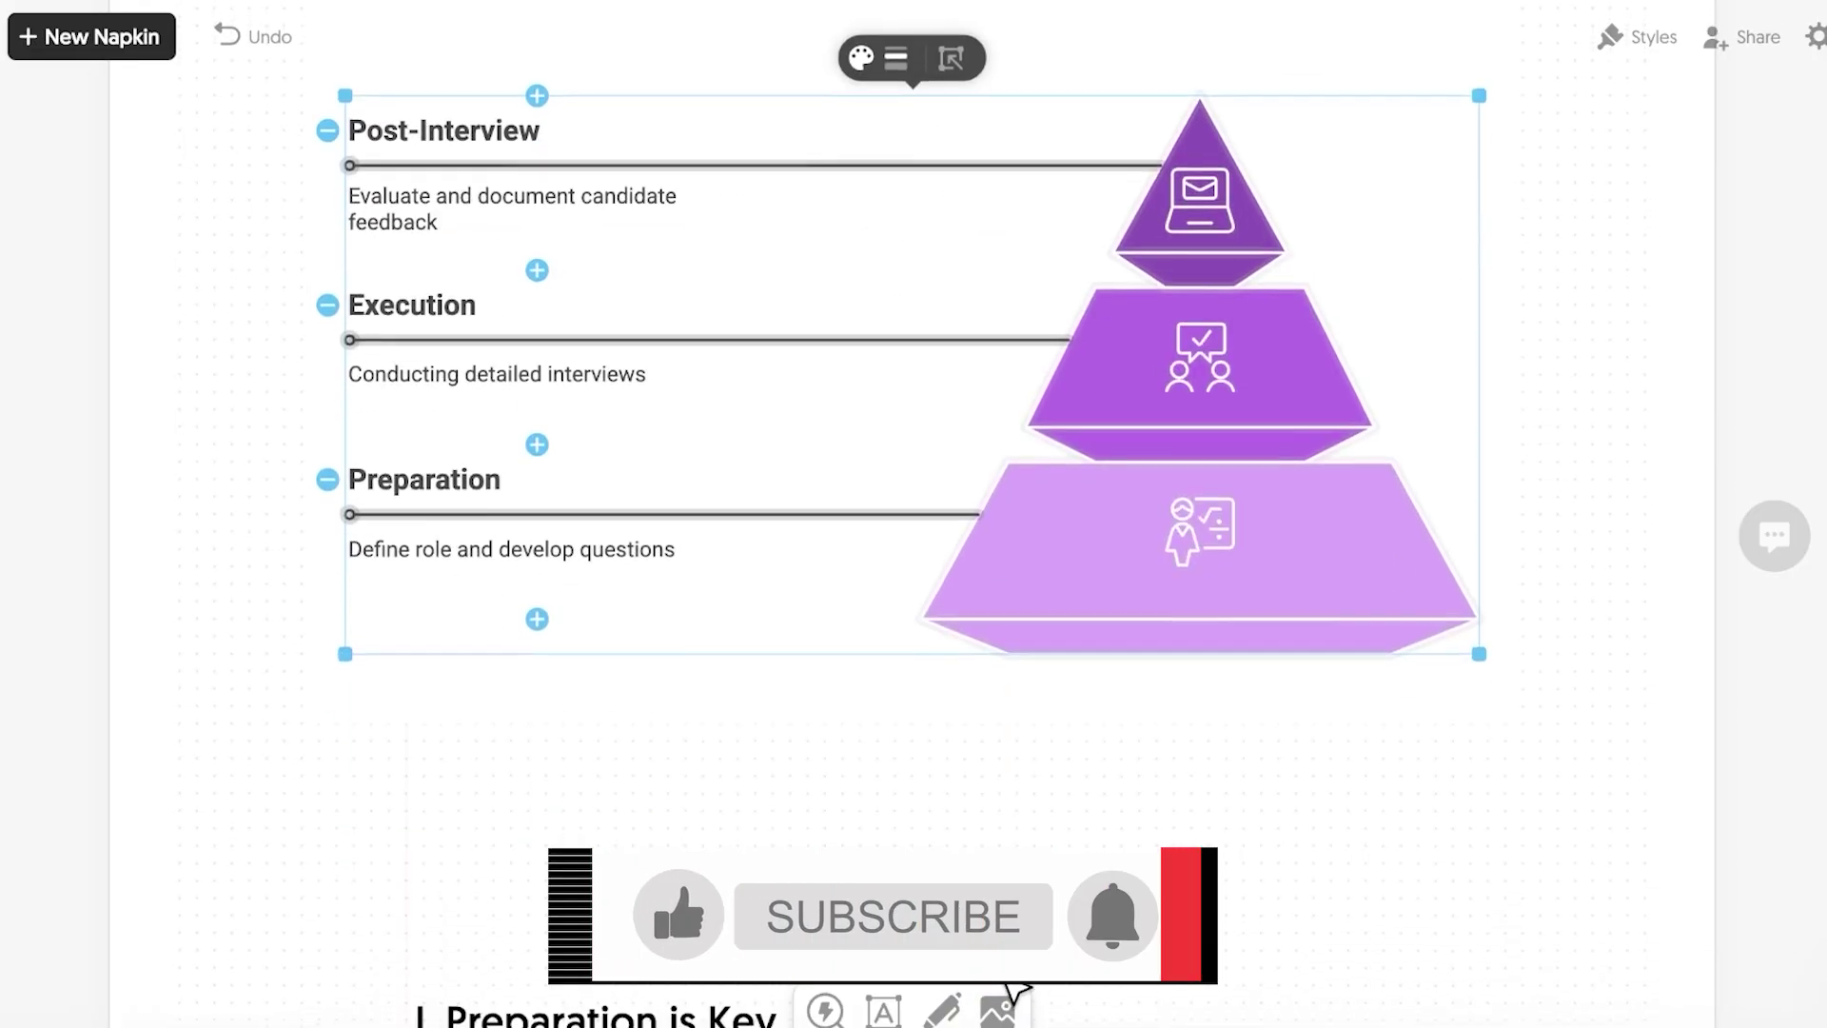
{"action": "scroll", "coordinate": [1212, 658], "scroll_direction": "up", "scroll_amount": 4}
{"action": "scroll", "coordinate": [1213, 659], "scroll_direction": "down", "scroll_amount": 1}
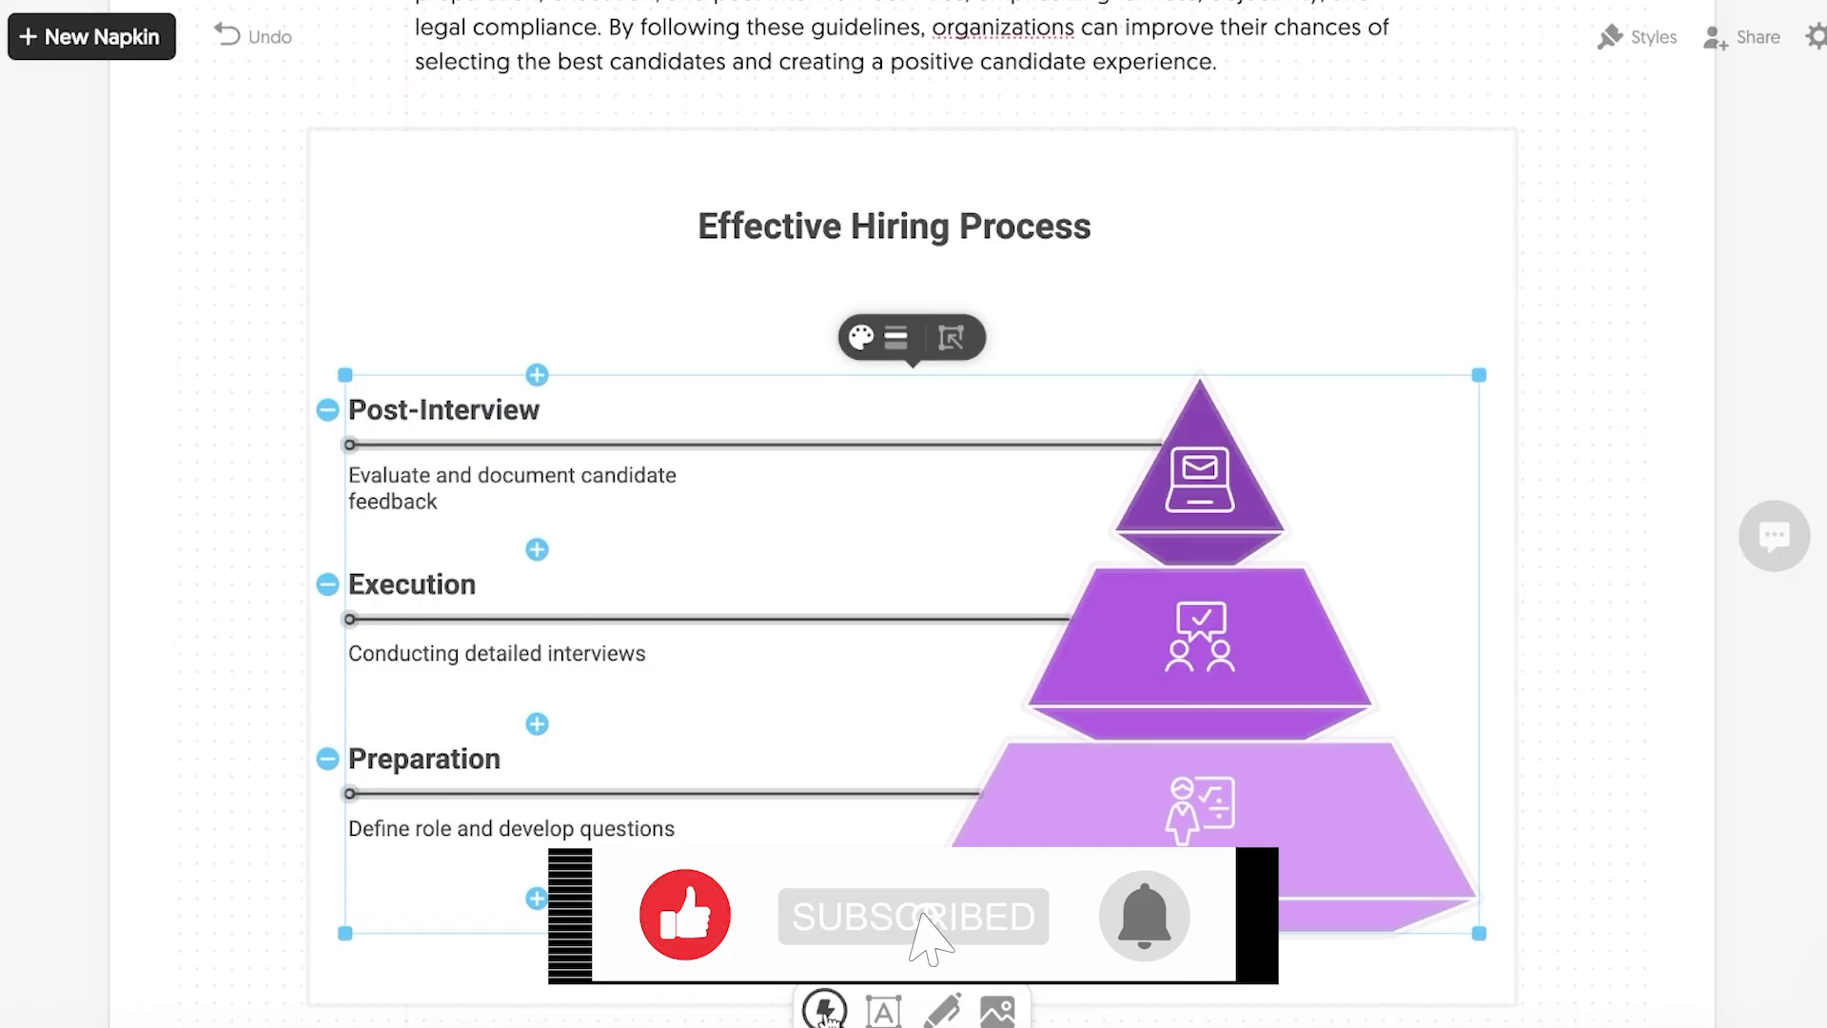
{"action": "left_click", "coordinate": [997, 1010]}
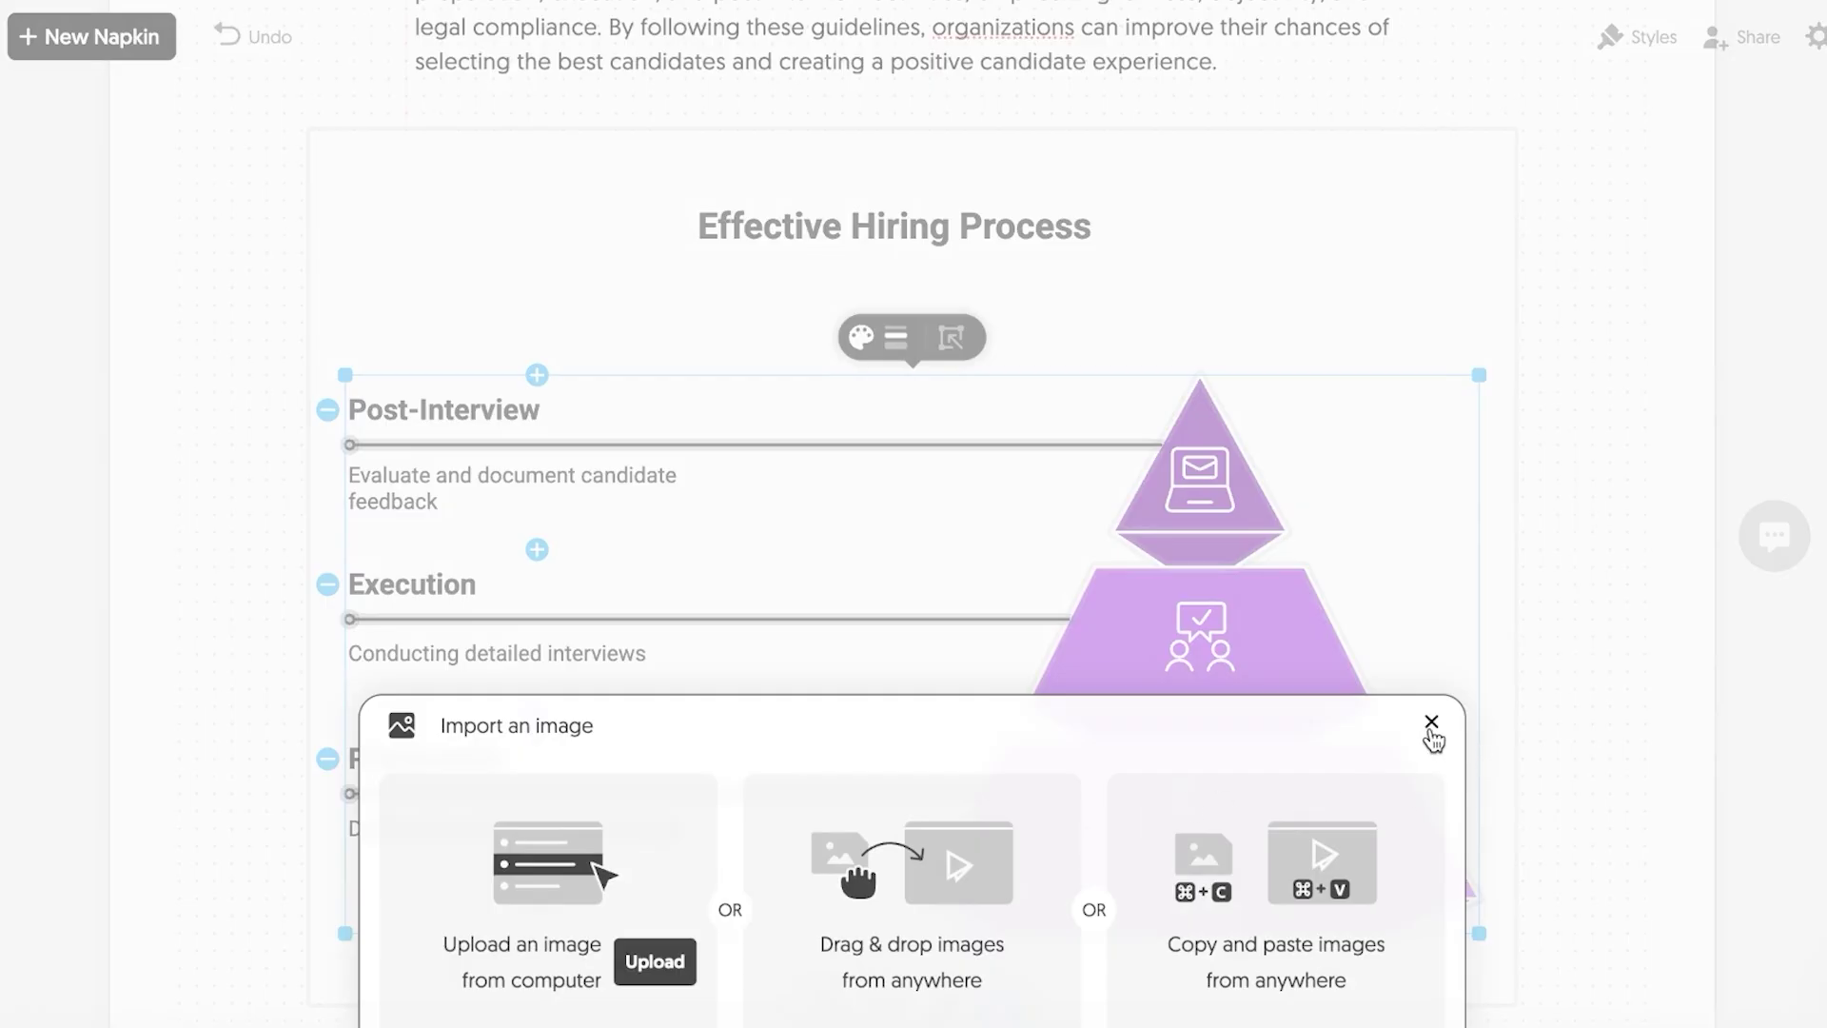
{"action": "left_click", "coordinate": [1431, 722]}
{"action": "scroll", "coordinate": [1329, 665], "scroll_direction": "down", "scroll_amount": 15}
{"action": "scroll", "coordinate": [1259, 631], "scroll_direction": "up", "scroll_amount": 10}
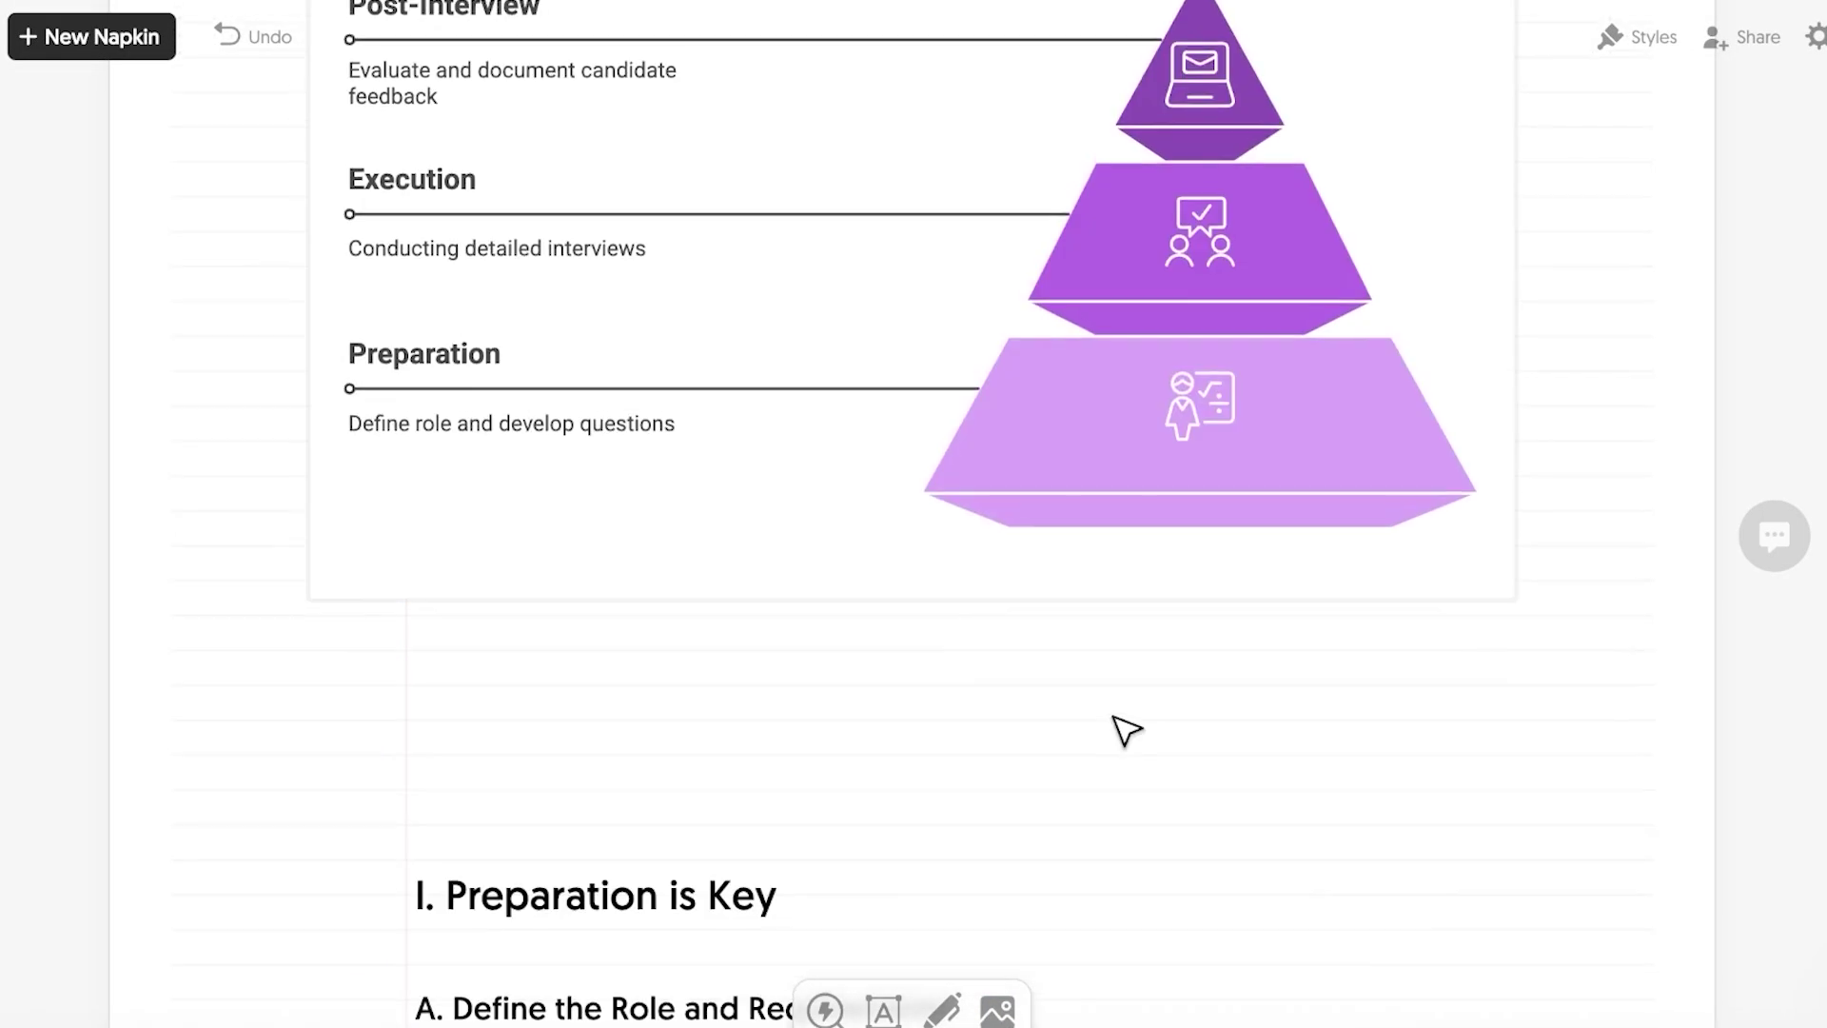
Try a pastel style with handwritten lettering on the pyramid visual and view its aspect ratio options
{"action": "scroll", "coordinate": [1126, 731], "scroll_direction": "up", "scroll_amount": 4}
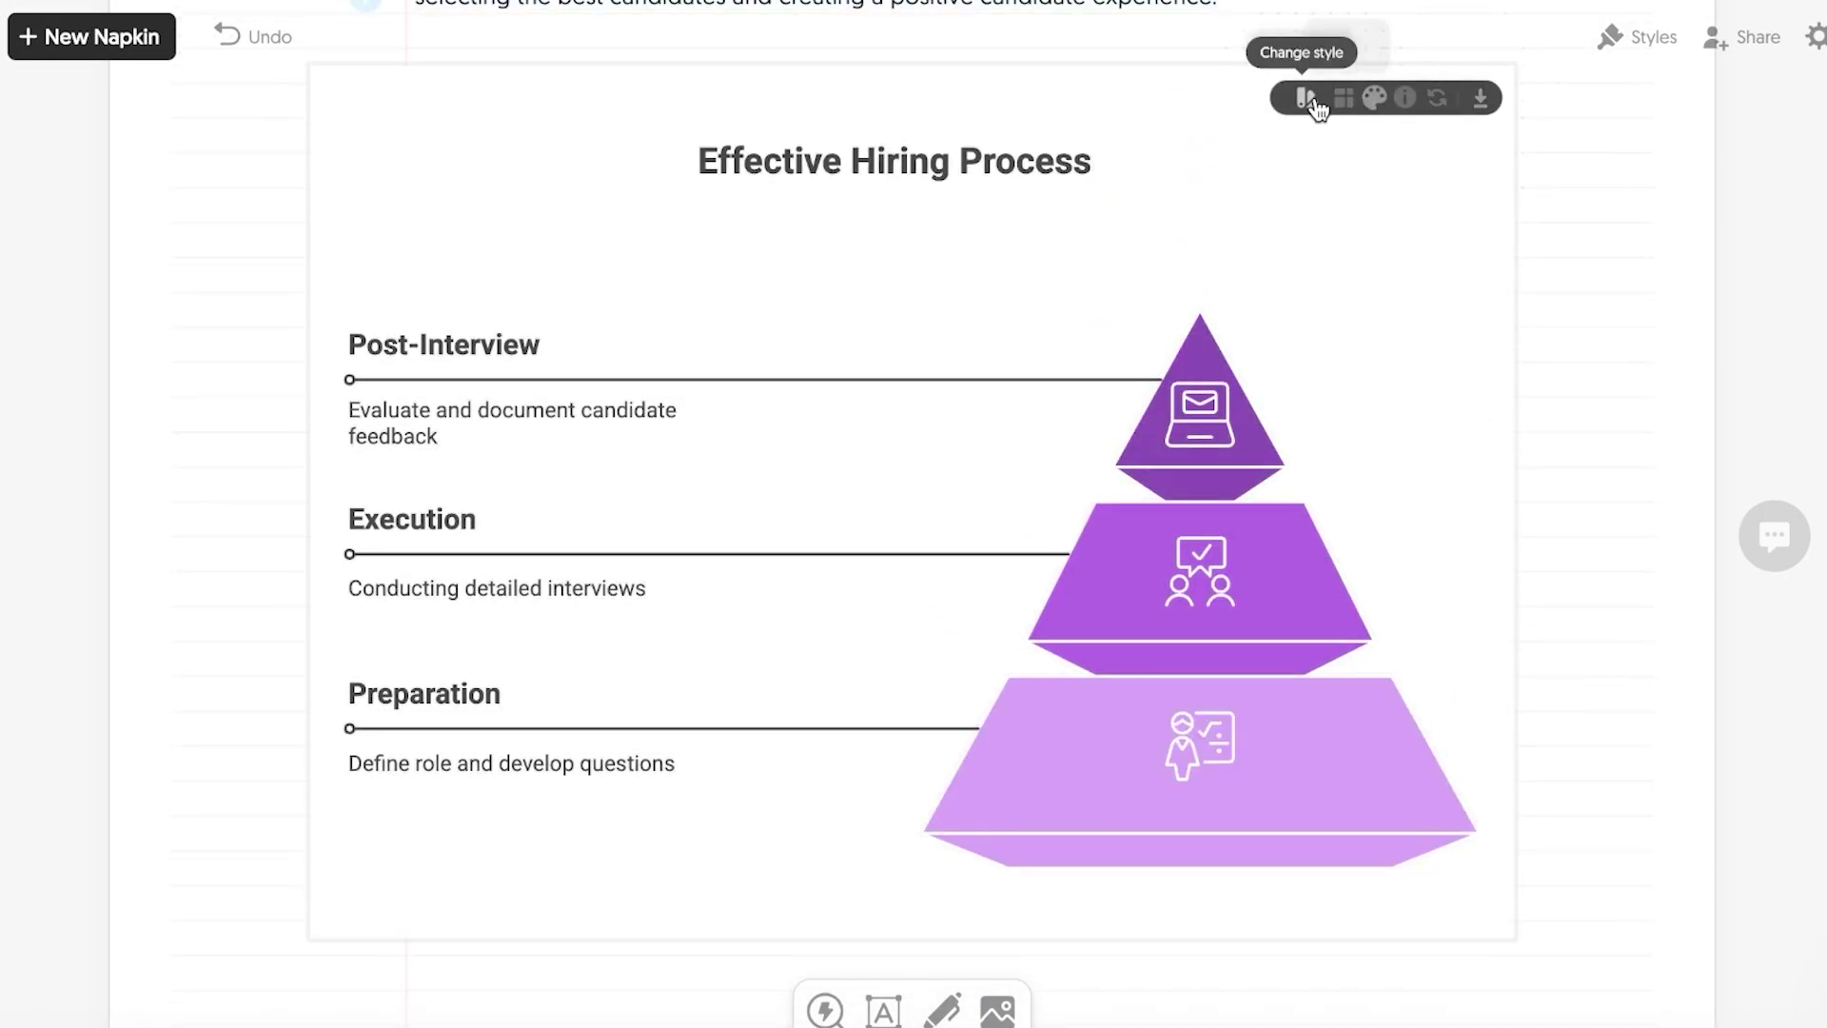
{"action": "scroll", "coordinate": [1306, 105], "scroll_direction": "up", "scroll_amount": 4}
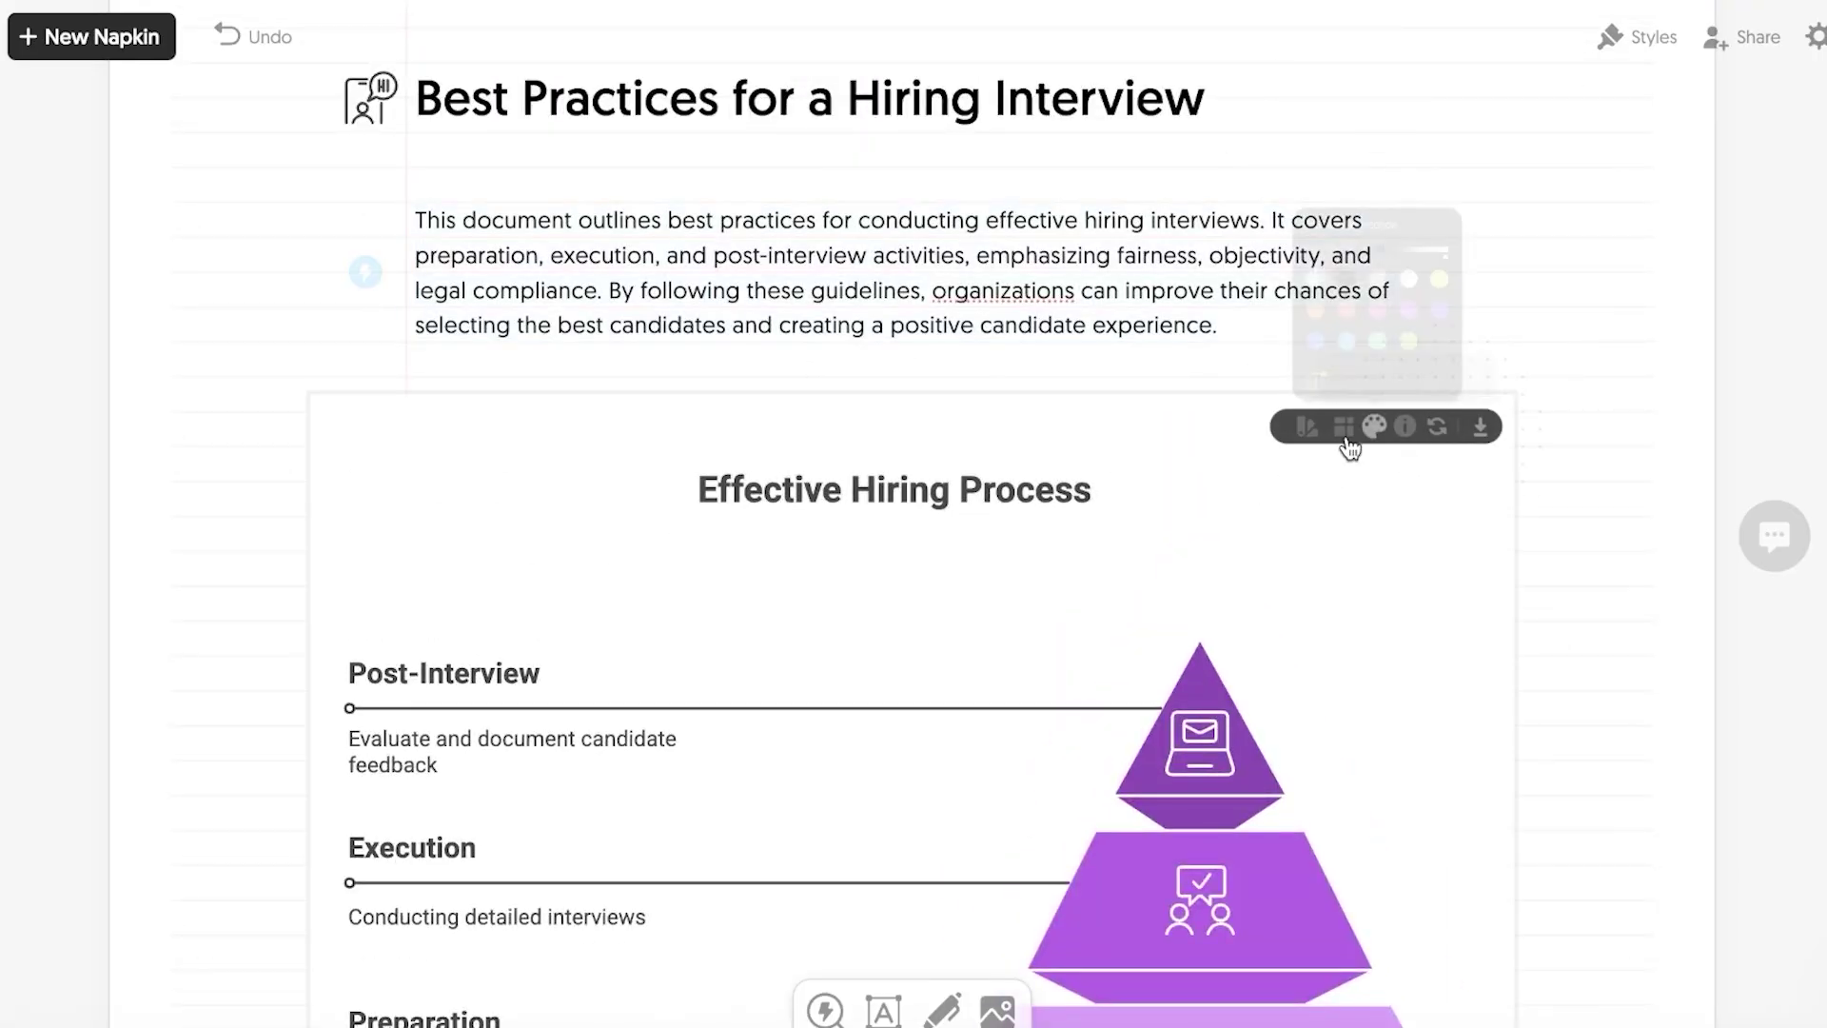
{"action": "left_click", "coordinate": [1307, 425]}
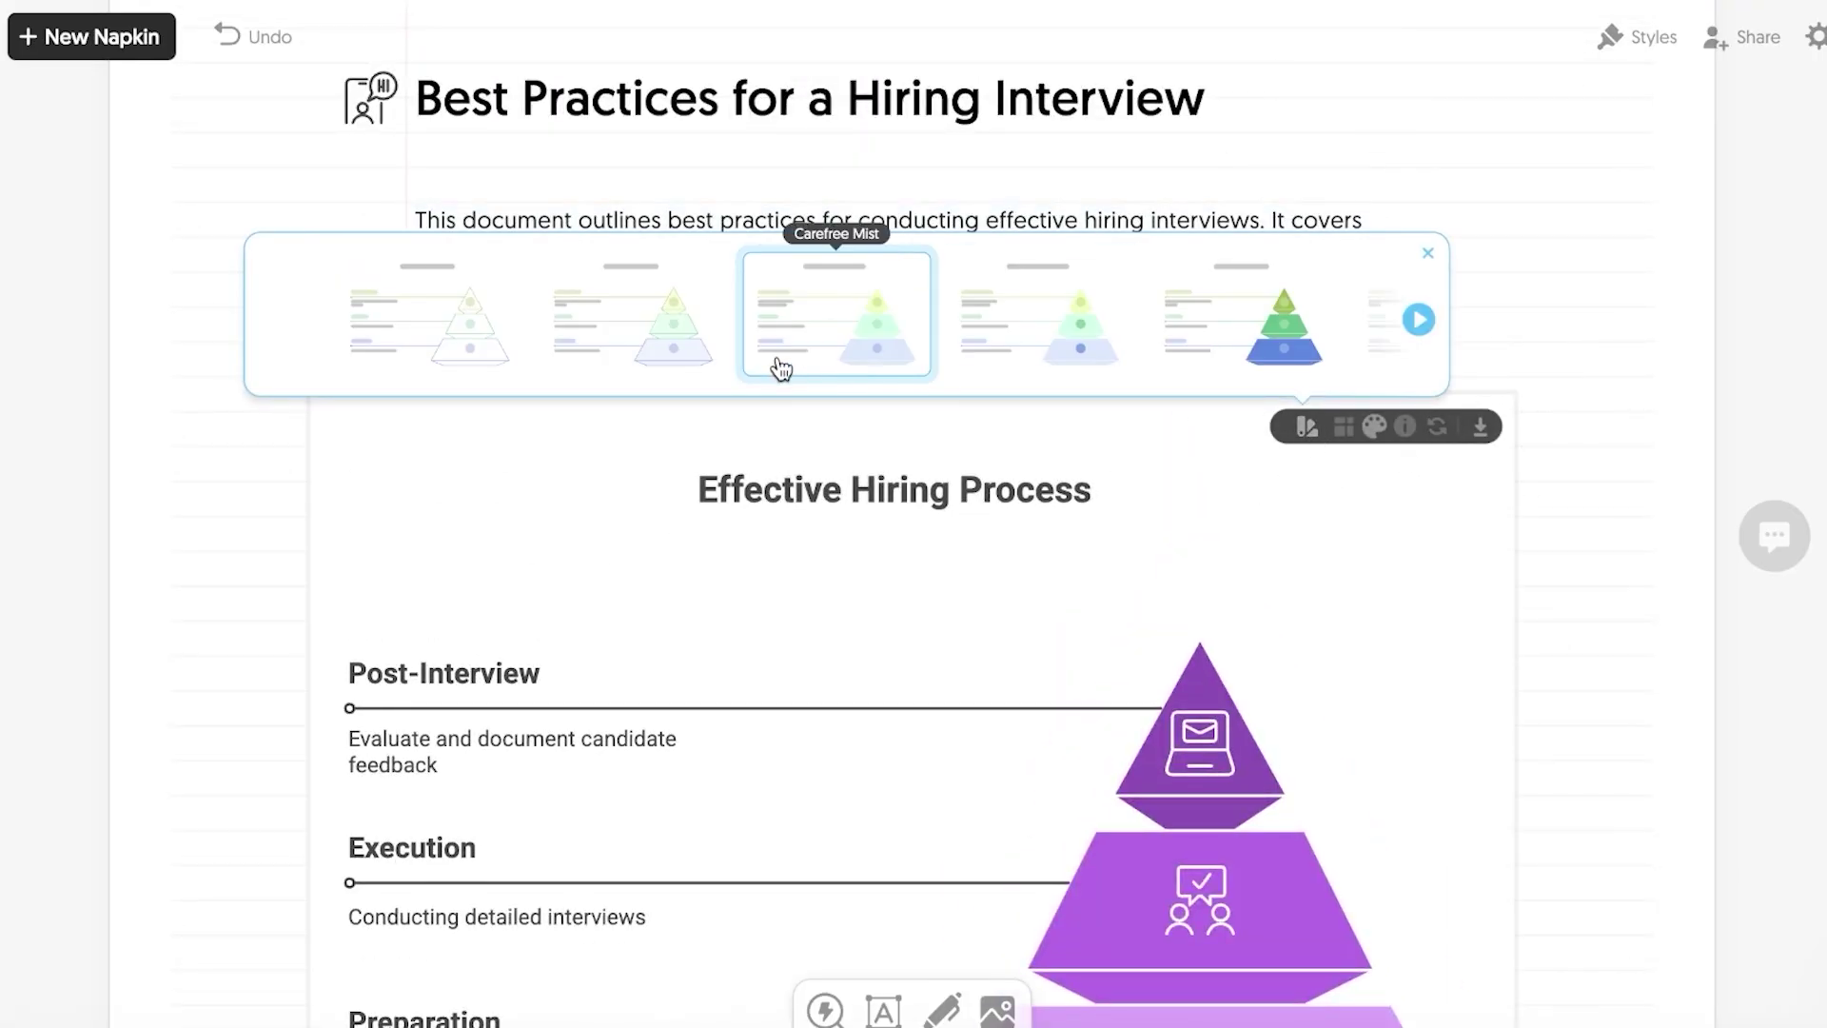
{"action": "left_click", "coordinate": [1039, 328]}
{"action": "left_click", "coordinate": [1342, 427]}
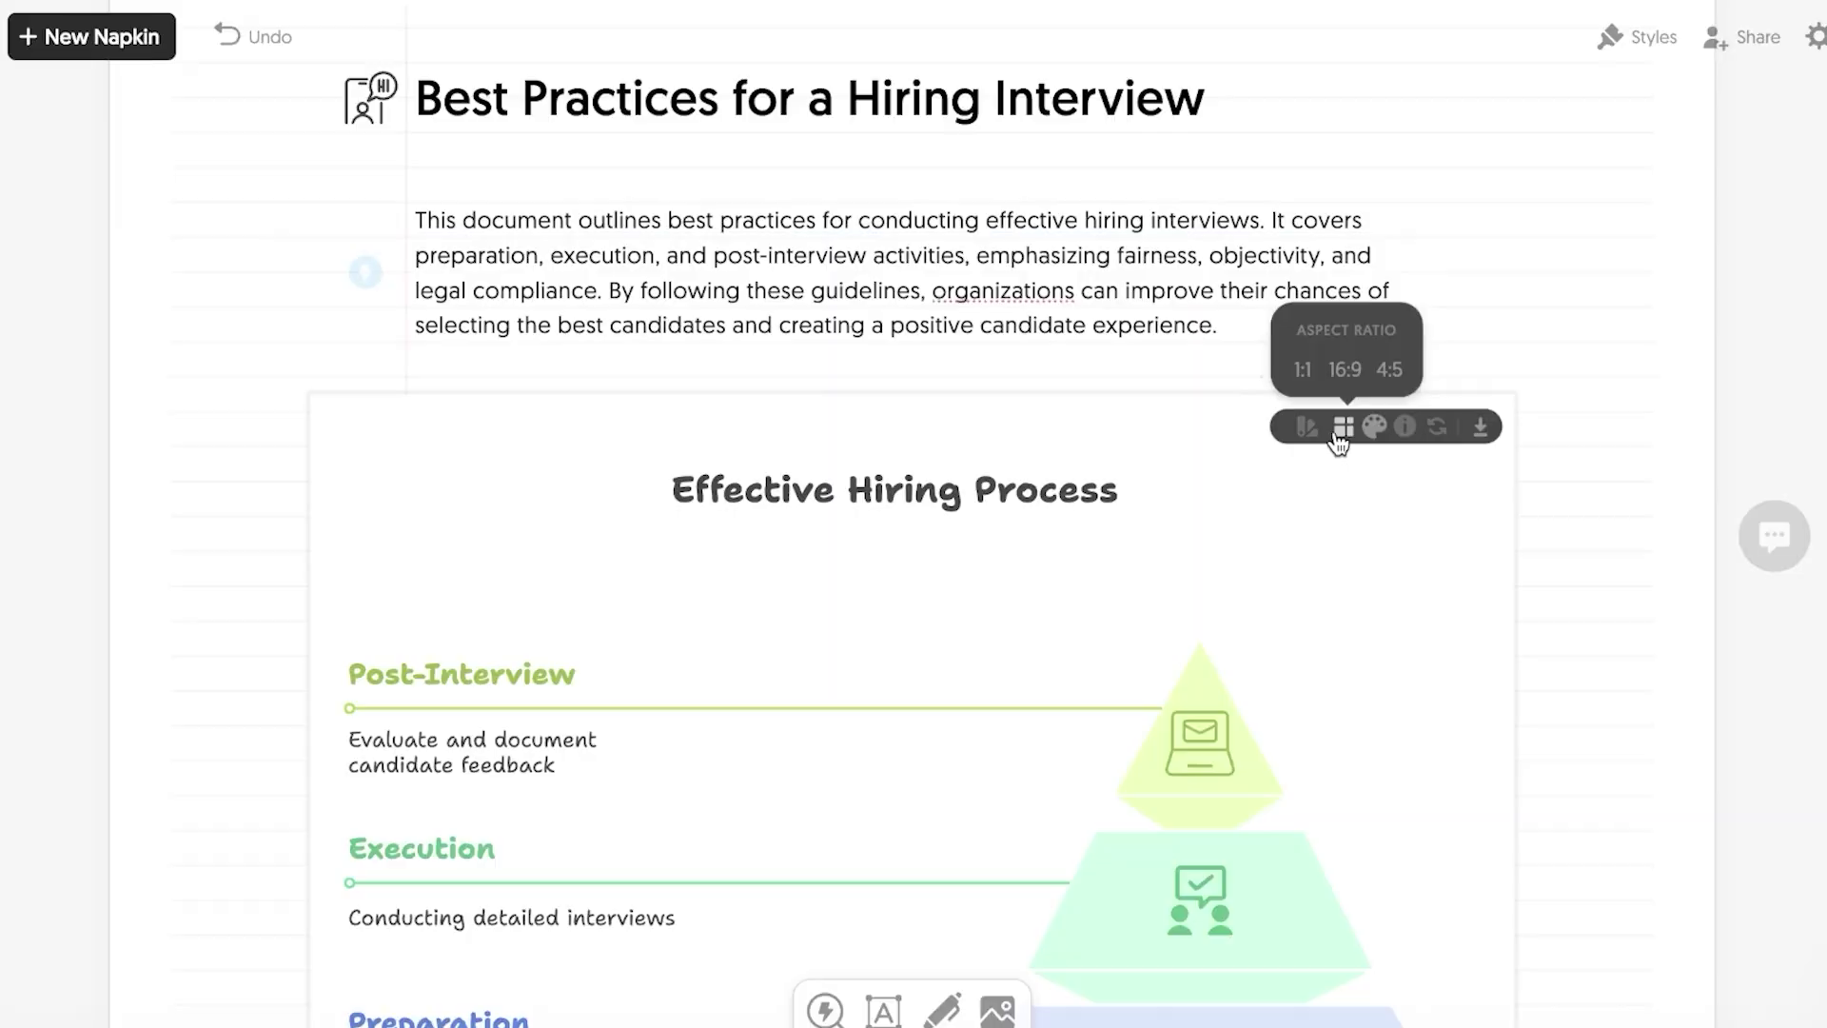
{"action": "left_click", "coordinate": [1309, 425]}
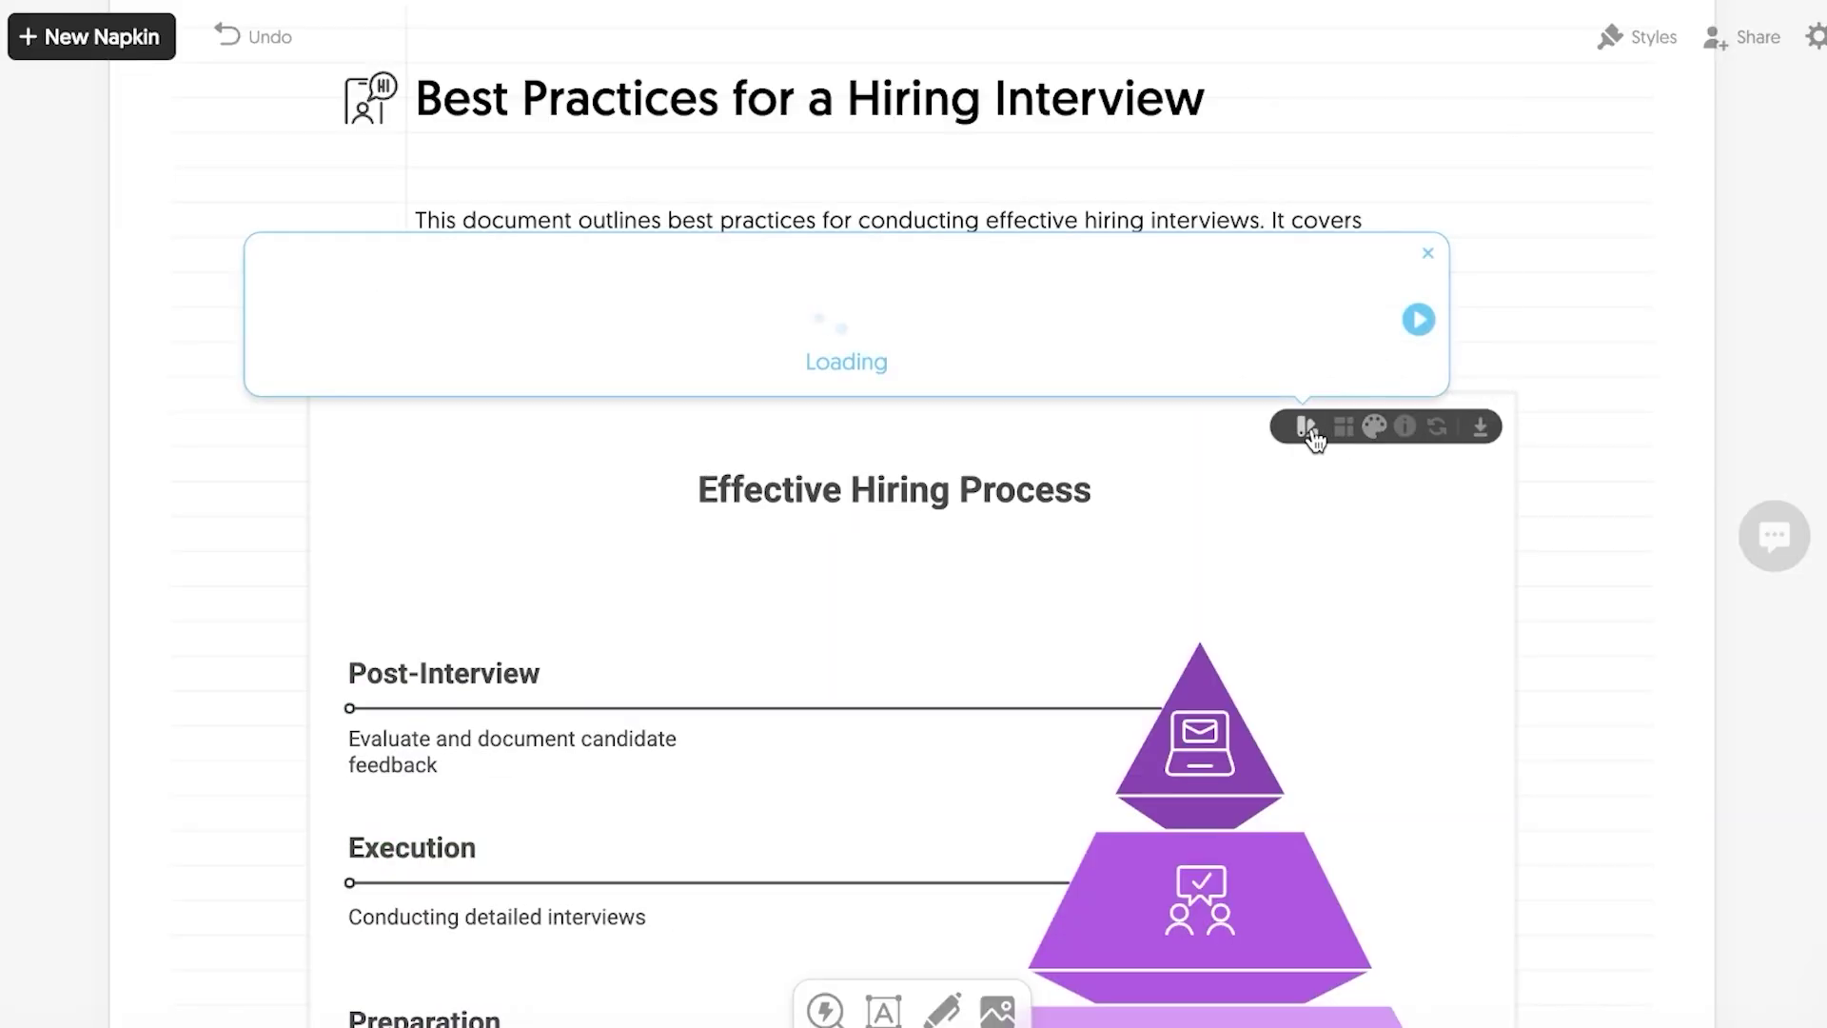
Delete the "Effective Hiring Process" pyramid visual below the introductory paragraph
{"action": "left_click", "coordinate": [1121, 461]}
{"action": "key", "text": "Delete"}
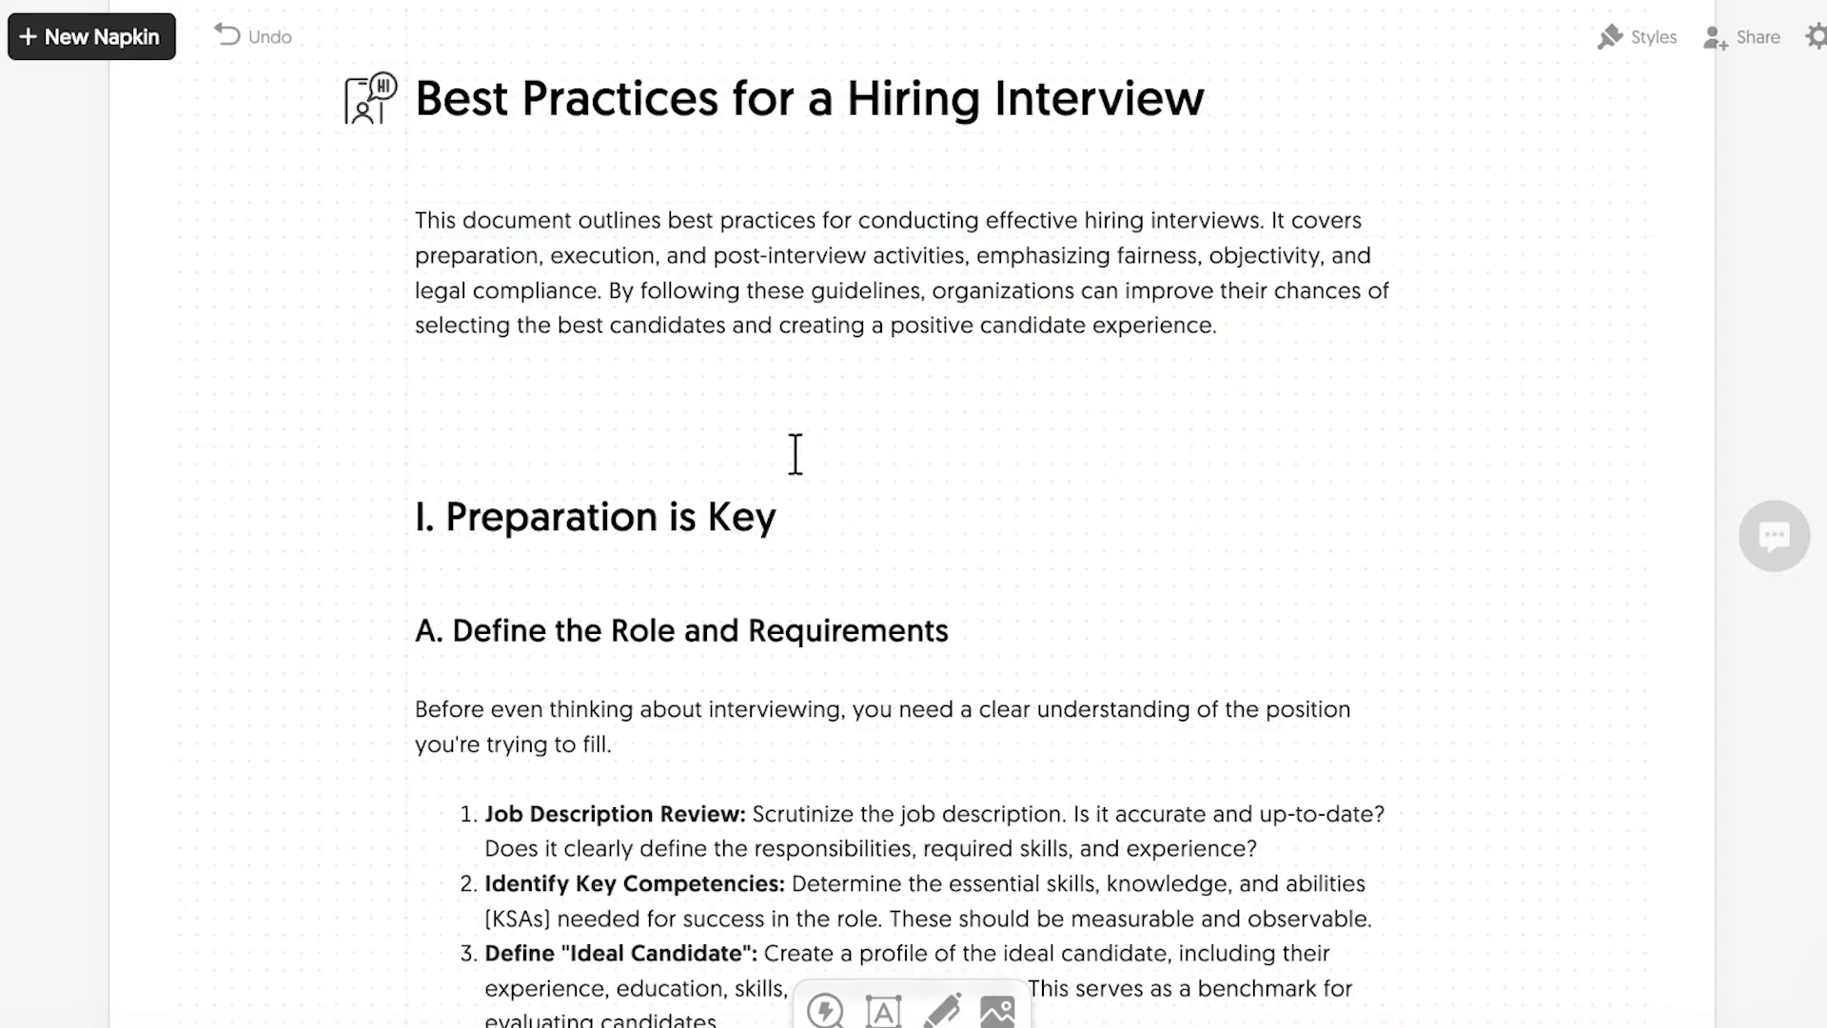
Select the text from the "I. Preparation is Key" heading to the document's end and generate visuals from it
{"action": "scroll", "coordinate": [1141, 847], "scroll_direction": "down", "scroll_amount": 10}
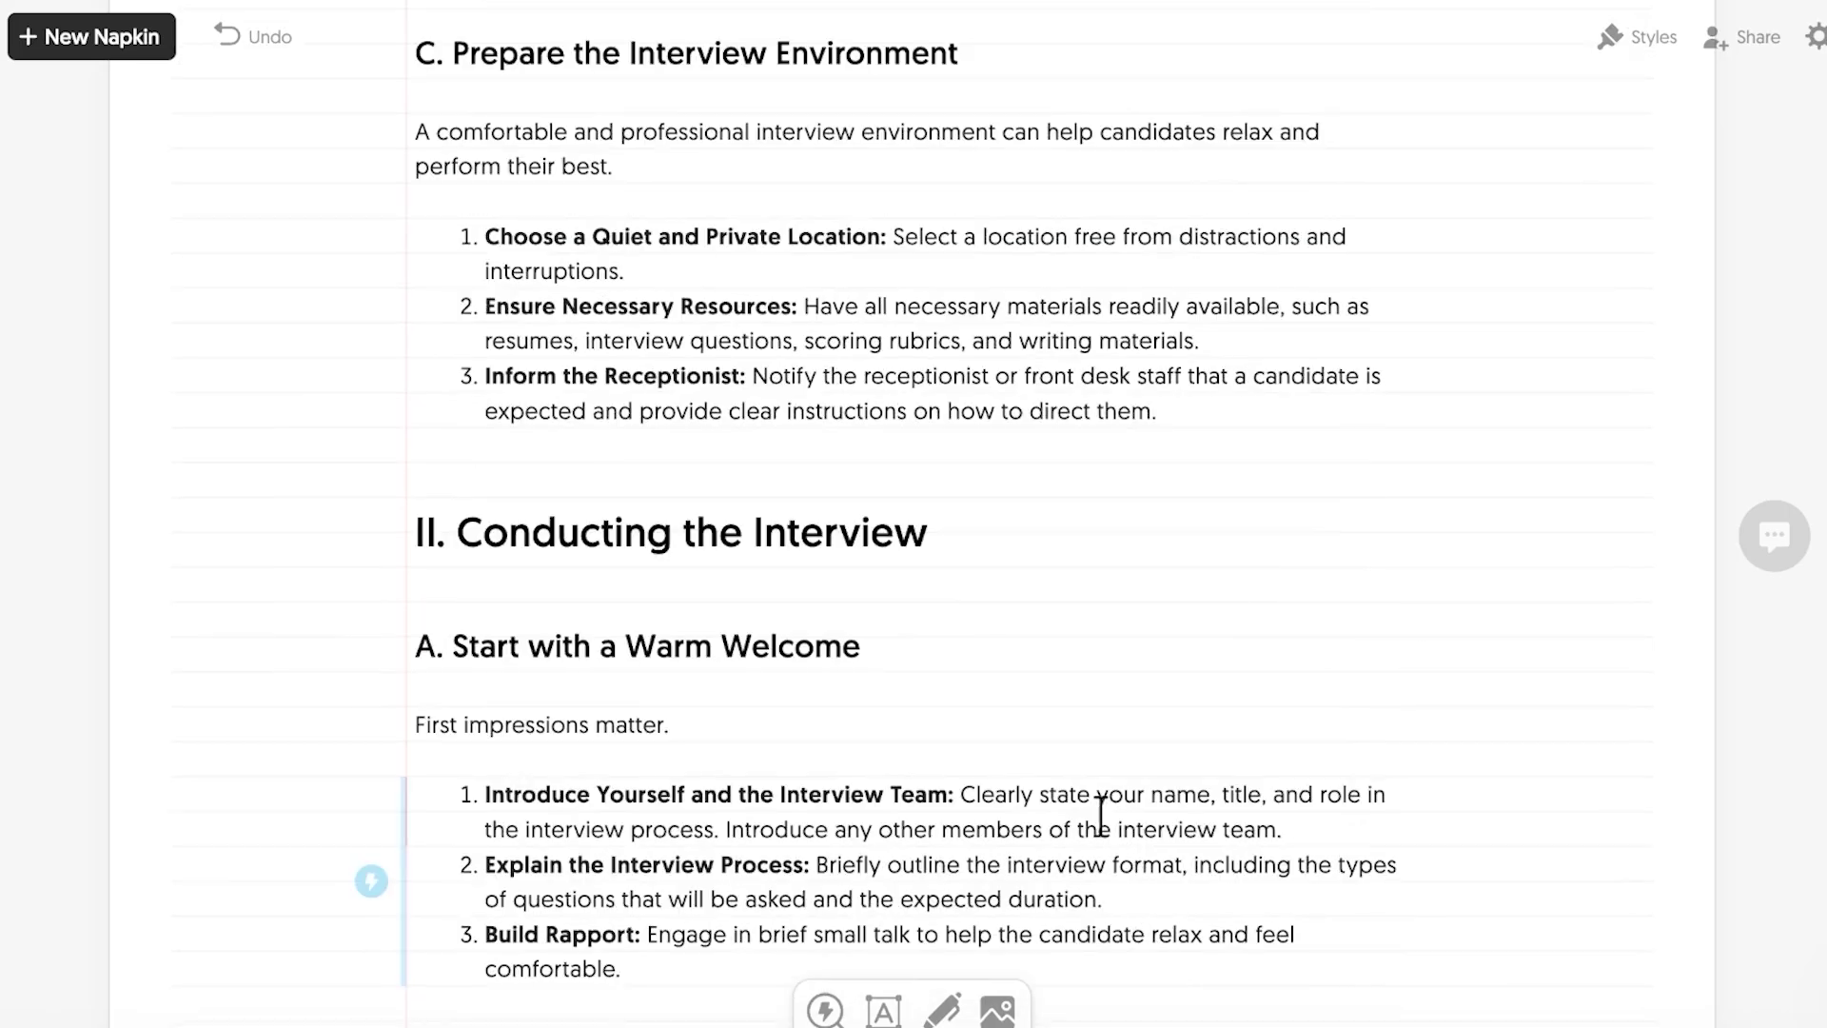
{"action": "scroll", "coordinate": [730, 375], "scroll_direction": "up", "scroll_amount": 12}
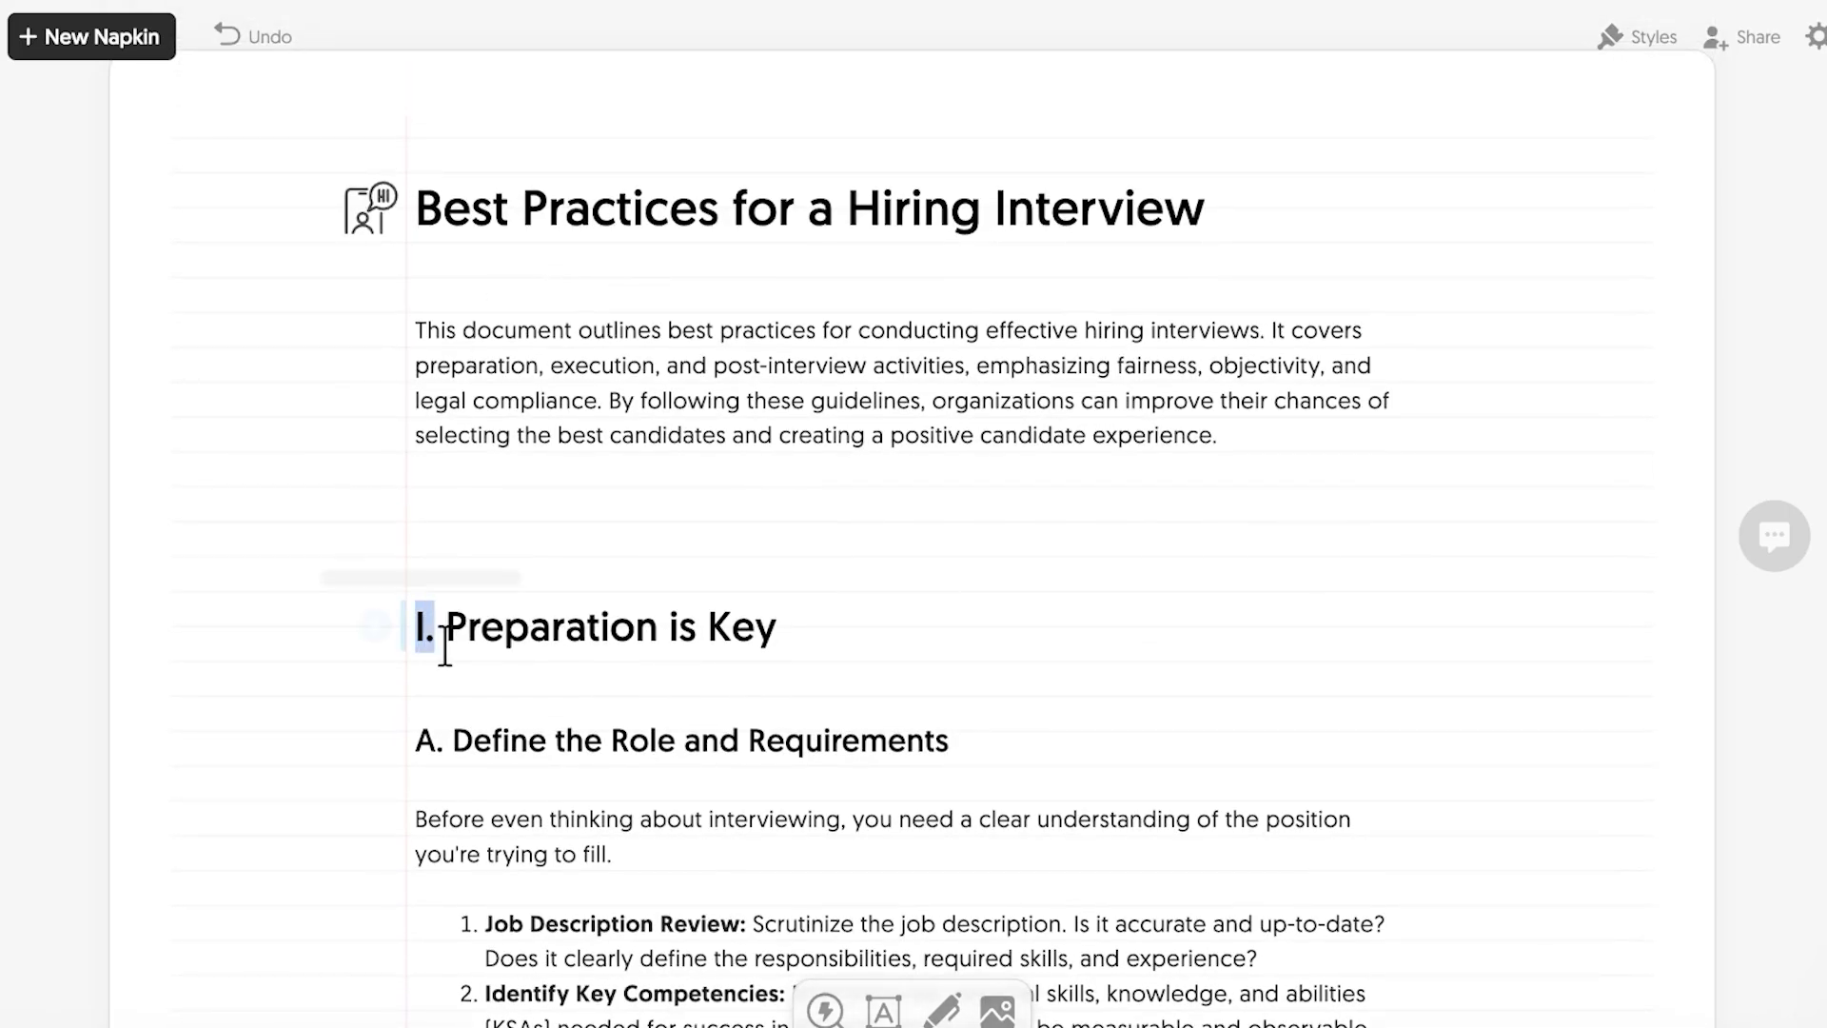
{"action": "left_click_drag", "start_coordinate": [444, 647], "coordinate": [704, 820]}
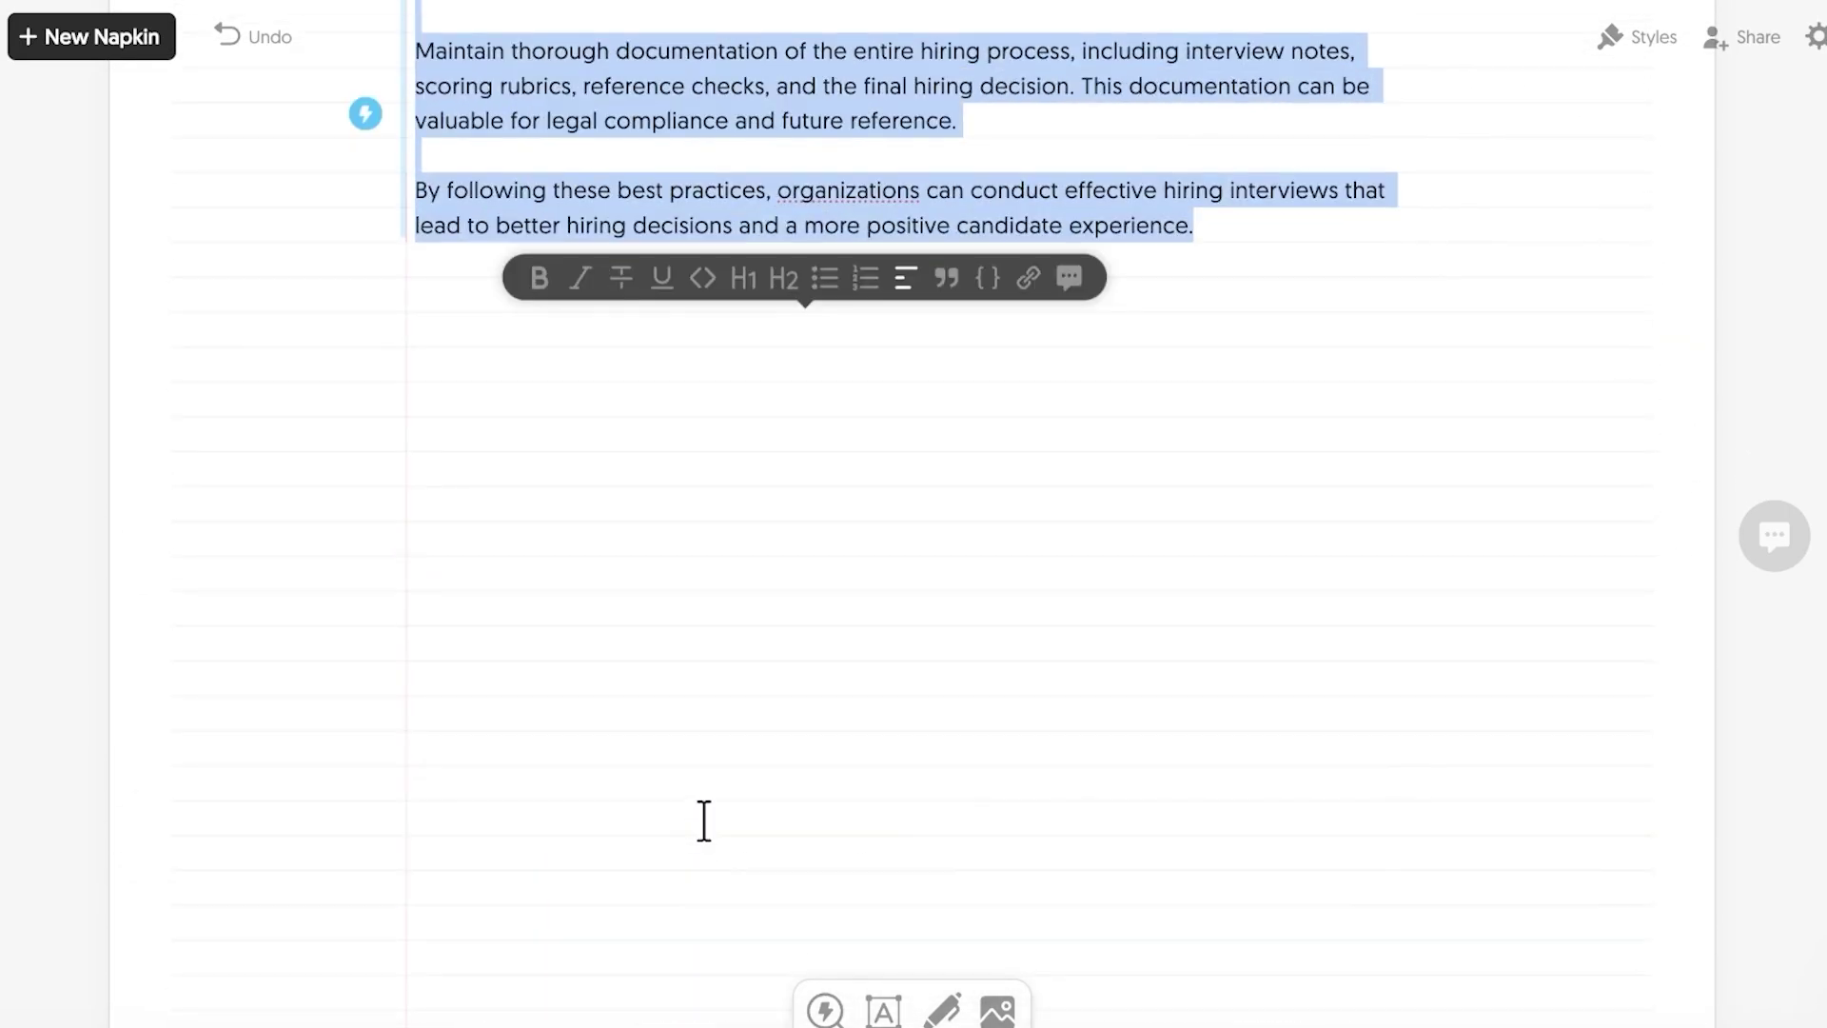
{"action": "scroll", "coordinate": [396, 412], "scroll_direction": "up", "scroll_amount": 12}
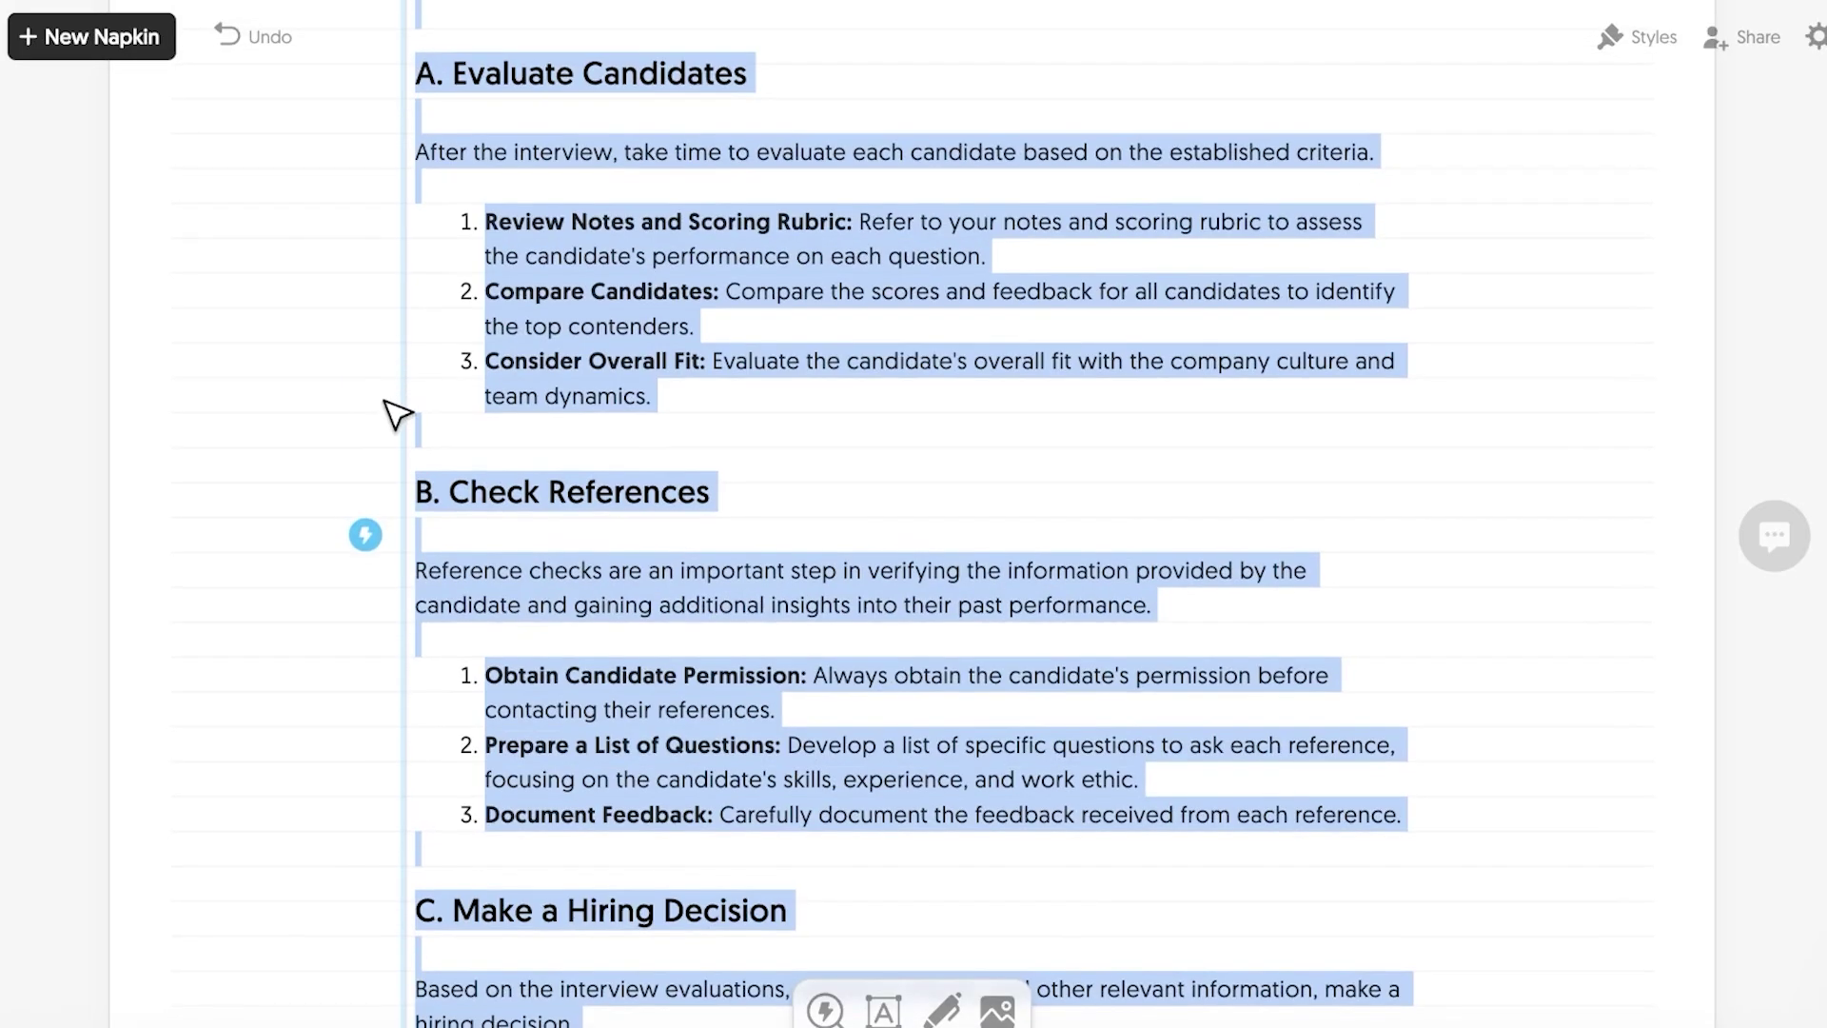
{"action": "scroll", "coordinate": [397, 618], "scroll_direction": "down", "scroll_amount": 8}
{"action": "left_click", "coordinate": [509, 719]}
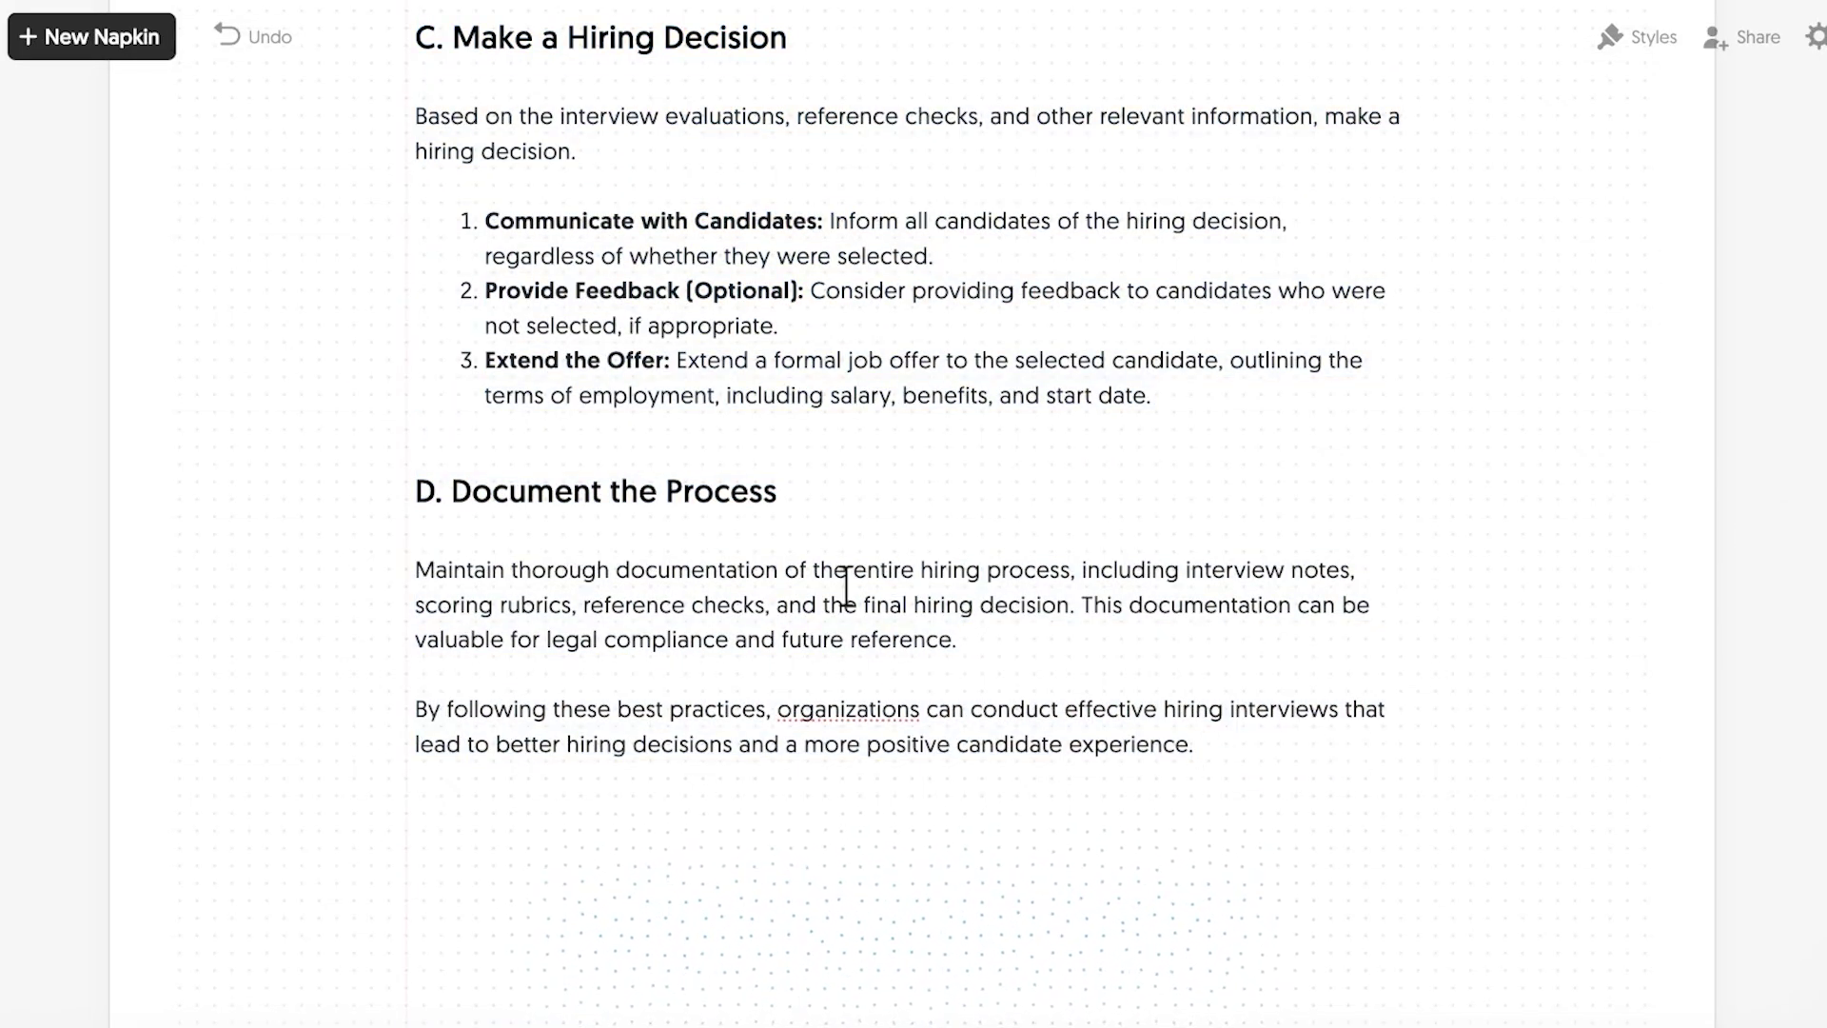
{"action": "scroll", "coordinate": [922, 580], "scroll_direction": "down", "scroll_amount": 5}
{"action": "scroll", "coordinate": [922, 578], "scroll_direction": "up", "scroll_amount": 4}
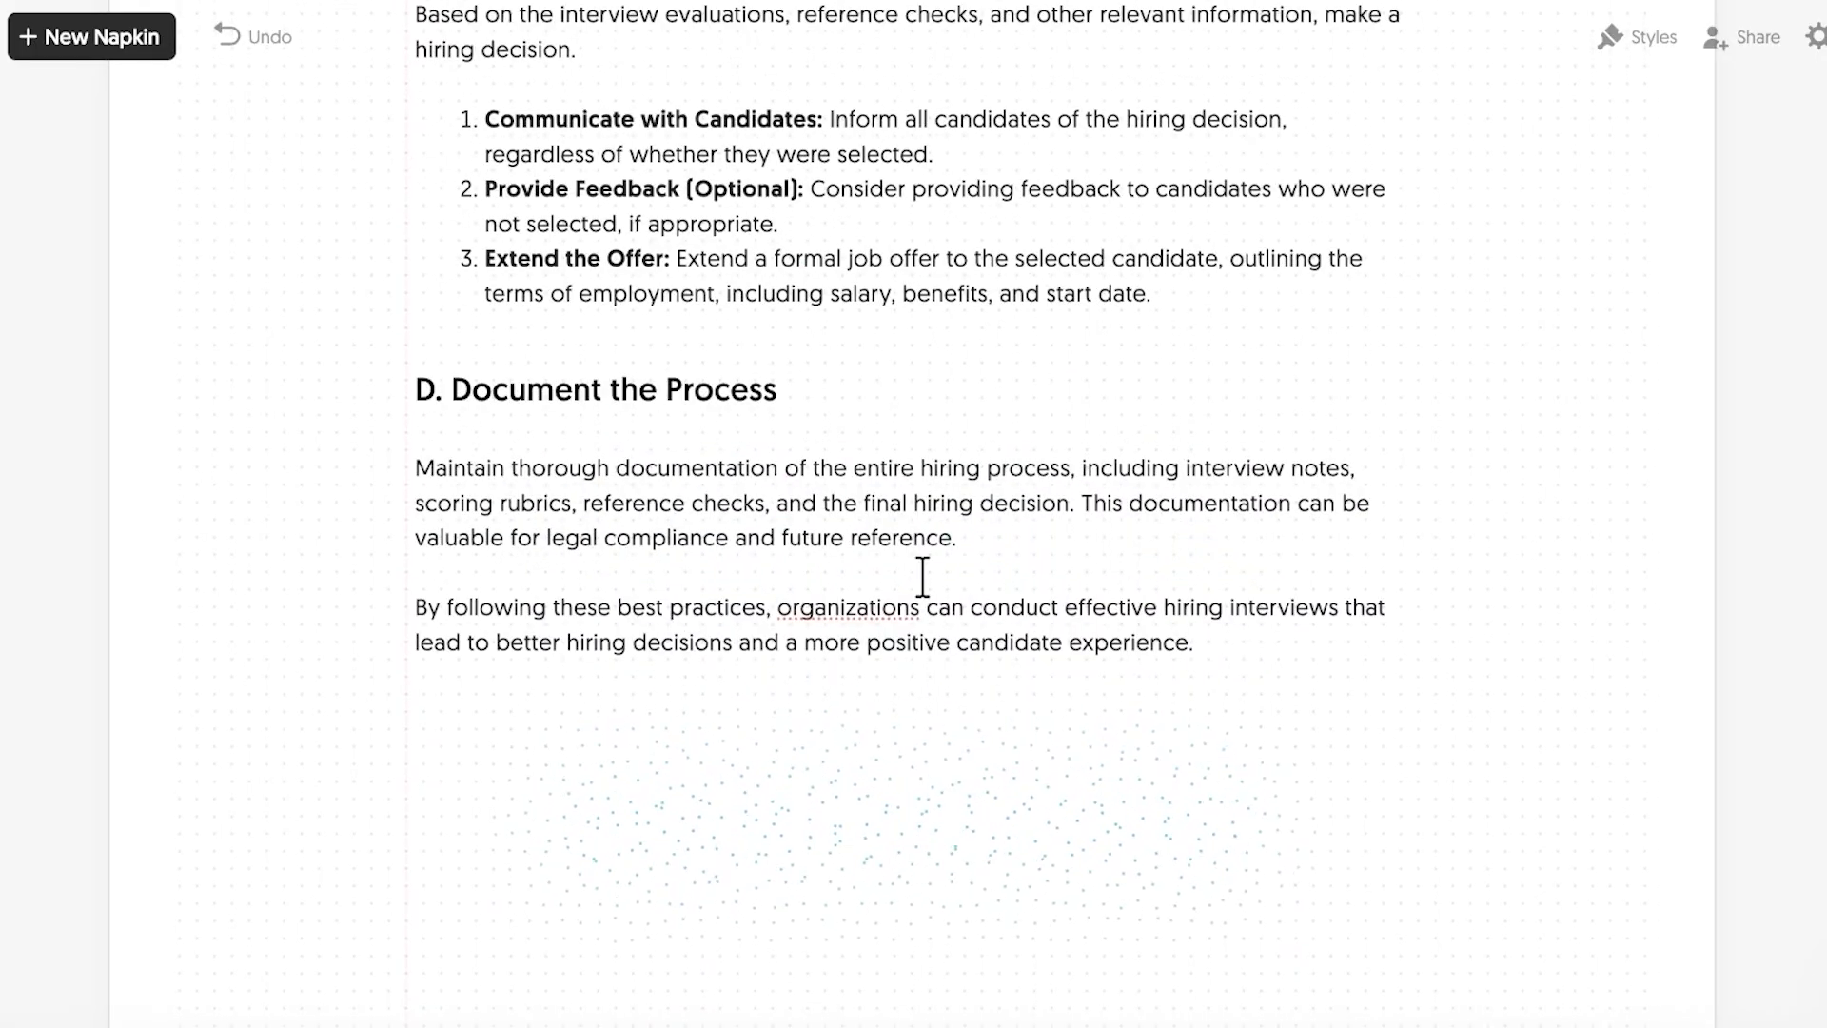
{"action": "scroll", "coordinate": [922, 576], "scroll_direction": "down", "scroll_amount": 3}
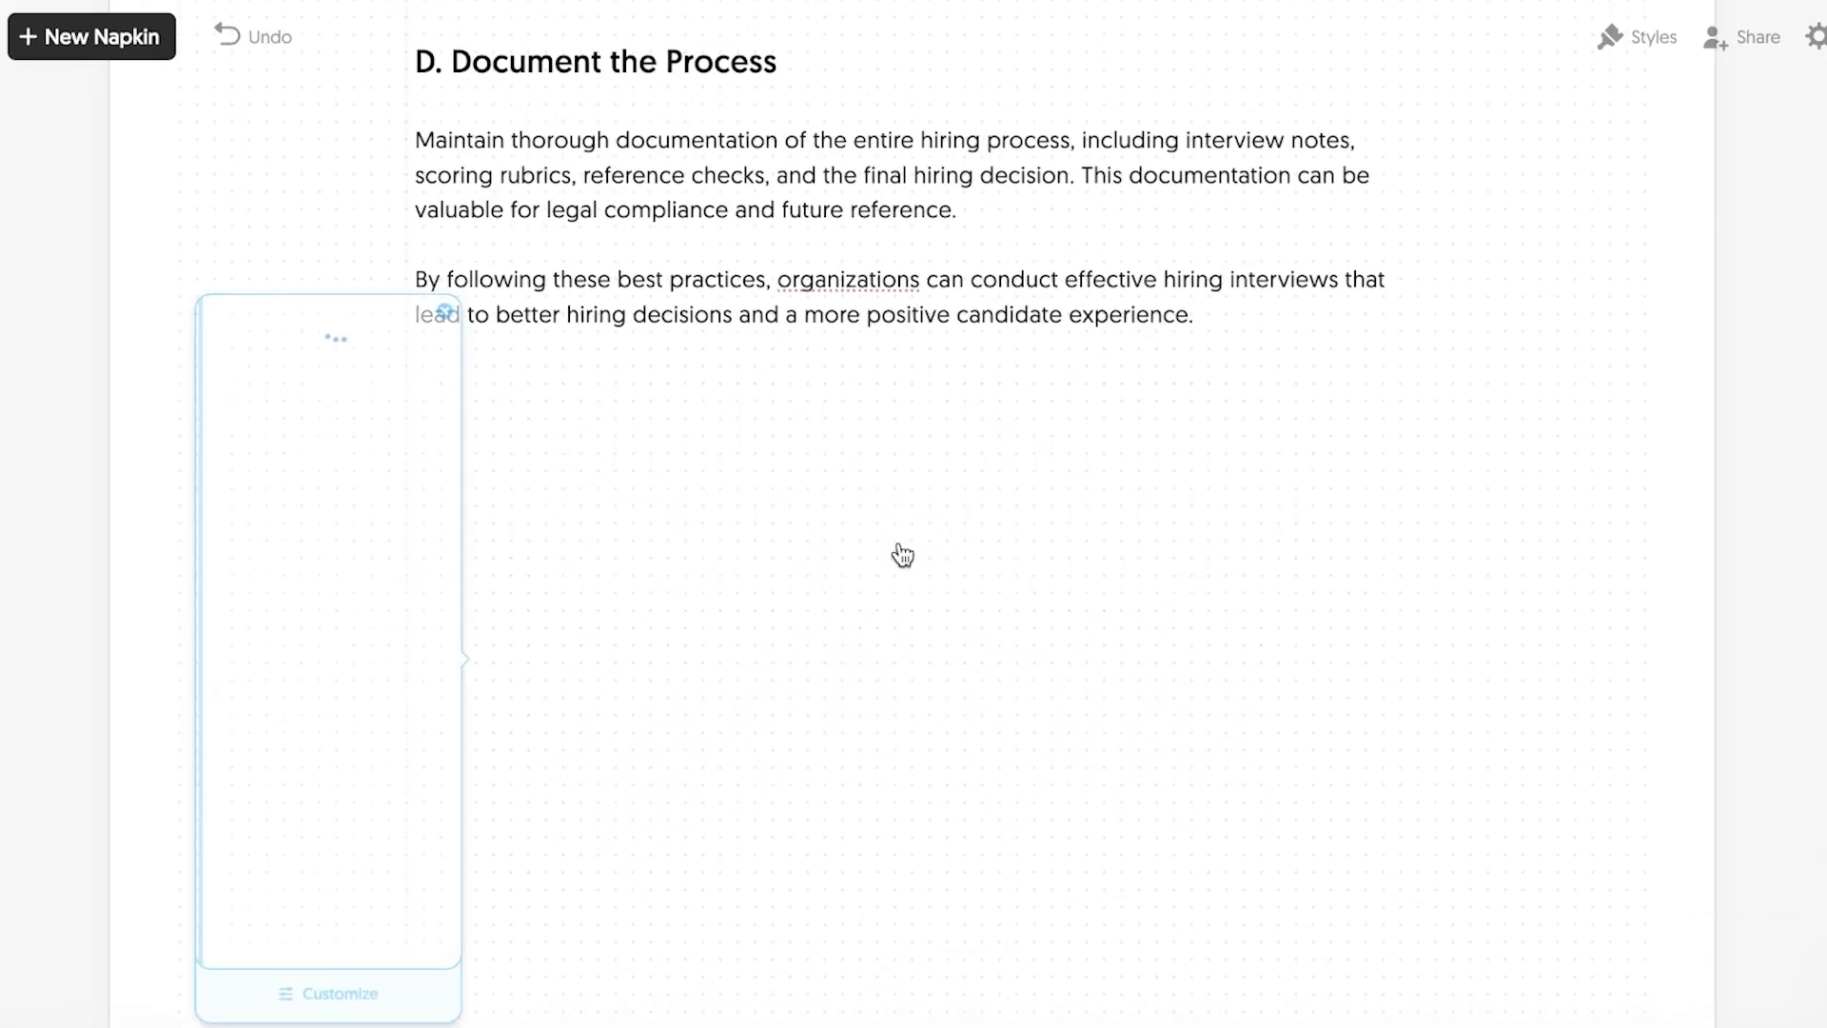
Preview the suggested layouts for the hiring process visual, including the numbered blocks, stacked layers, wavy arrow and rocket path
{"action": "scroll", "coordinate": [1123, 335], "scroll_direction": "down", "scroll_amount": 6}
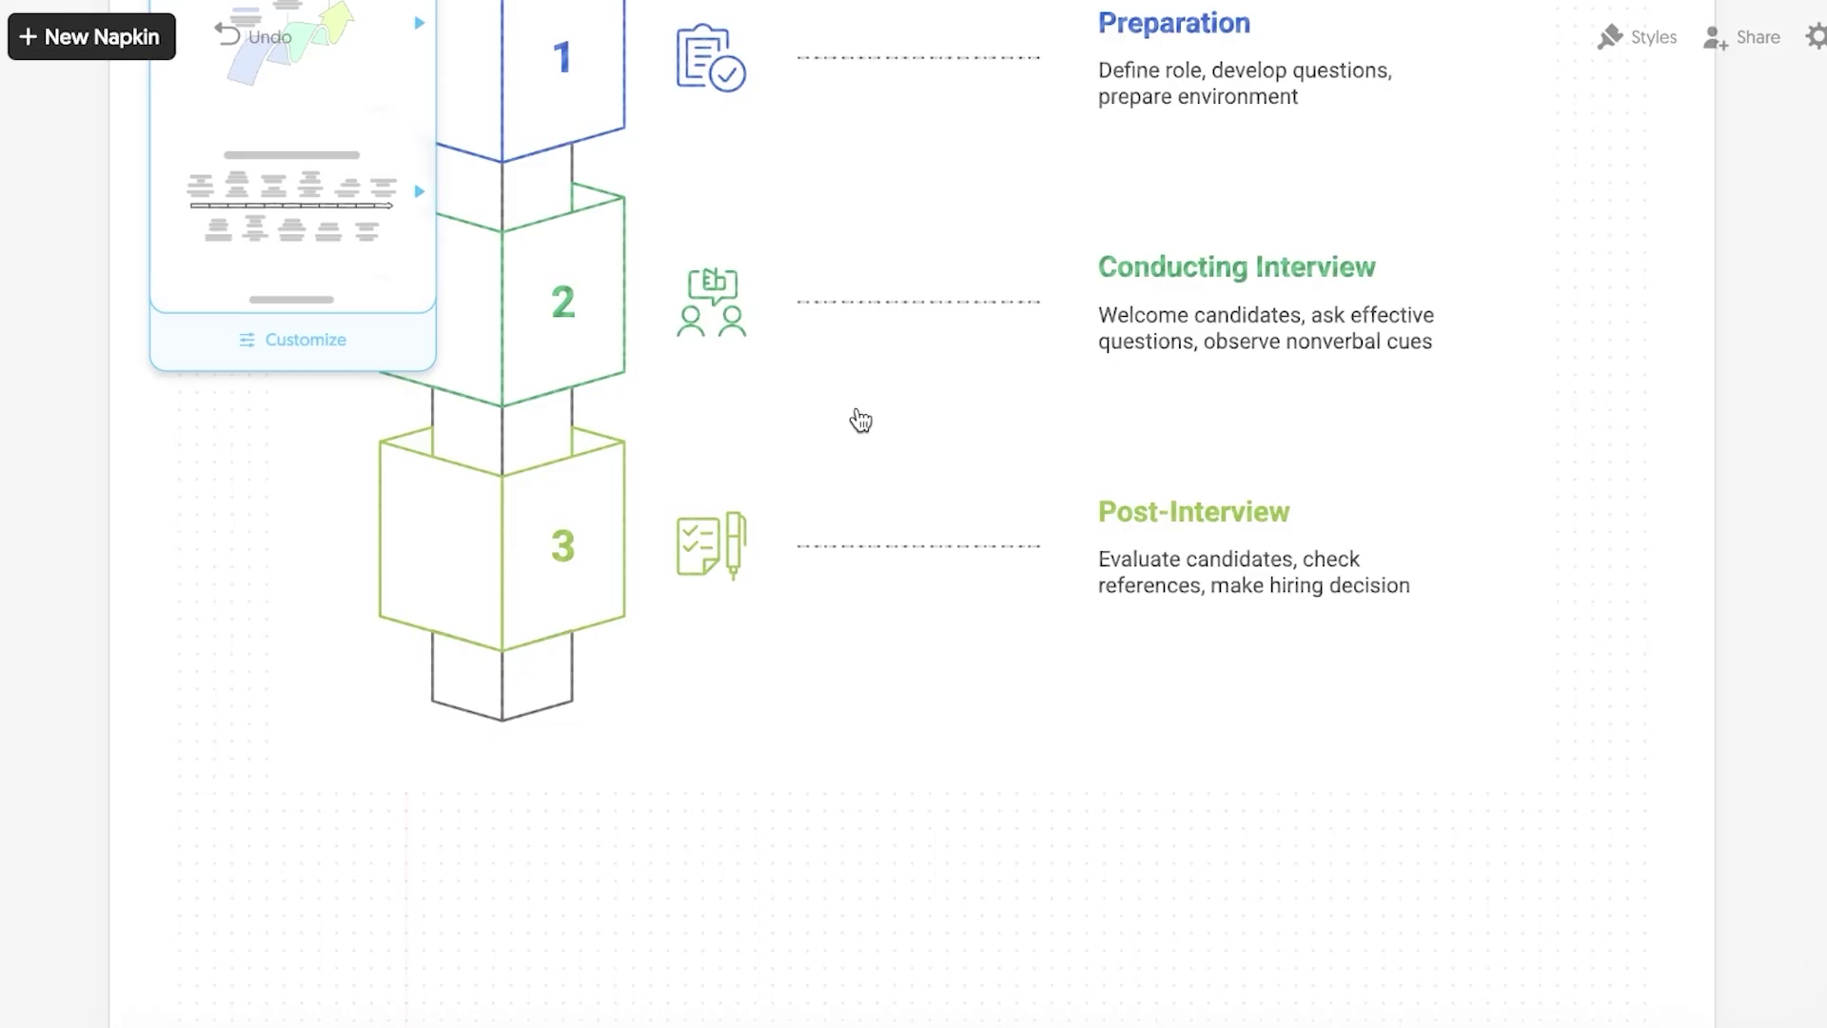
{"action": "scroll", "coordinate": [857, 416], "scroll_direction": "up", "scroll_amount": 3}
{"action": "scroll", "coordinate": [602, 538], "scroll_direction": "up", "scroll_amount": 1}
{"action": "scroll", "coordinate": [601, 537], "scroll_direction": "up", "scroll_amount": 3}
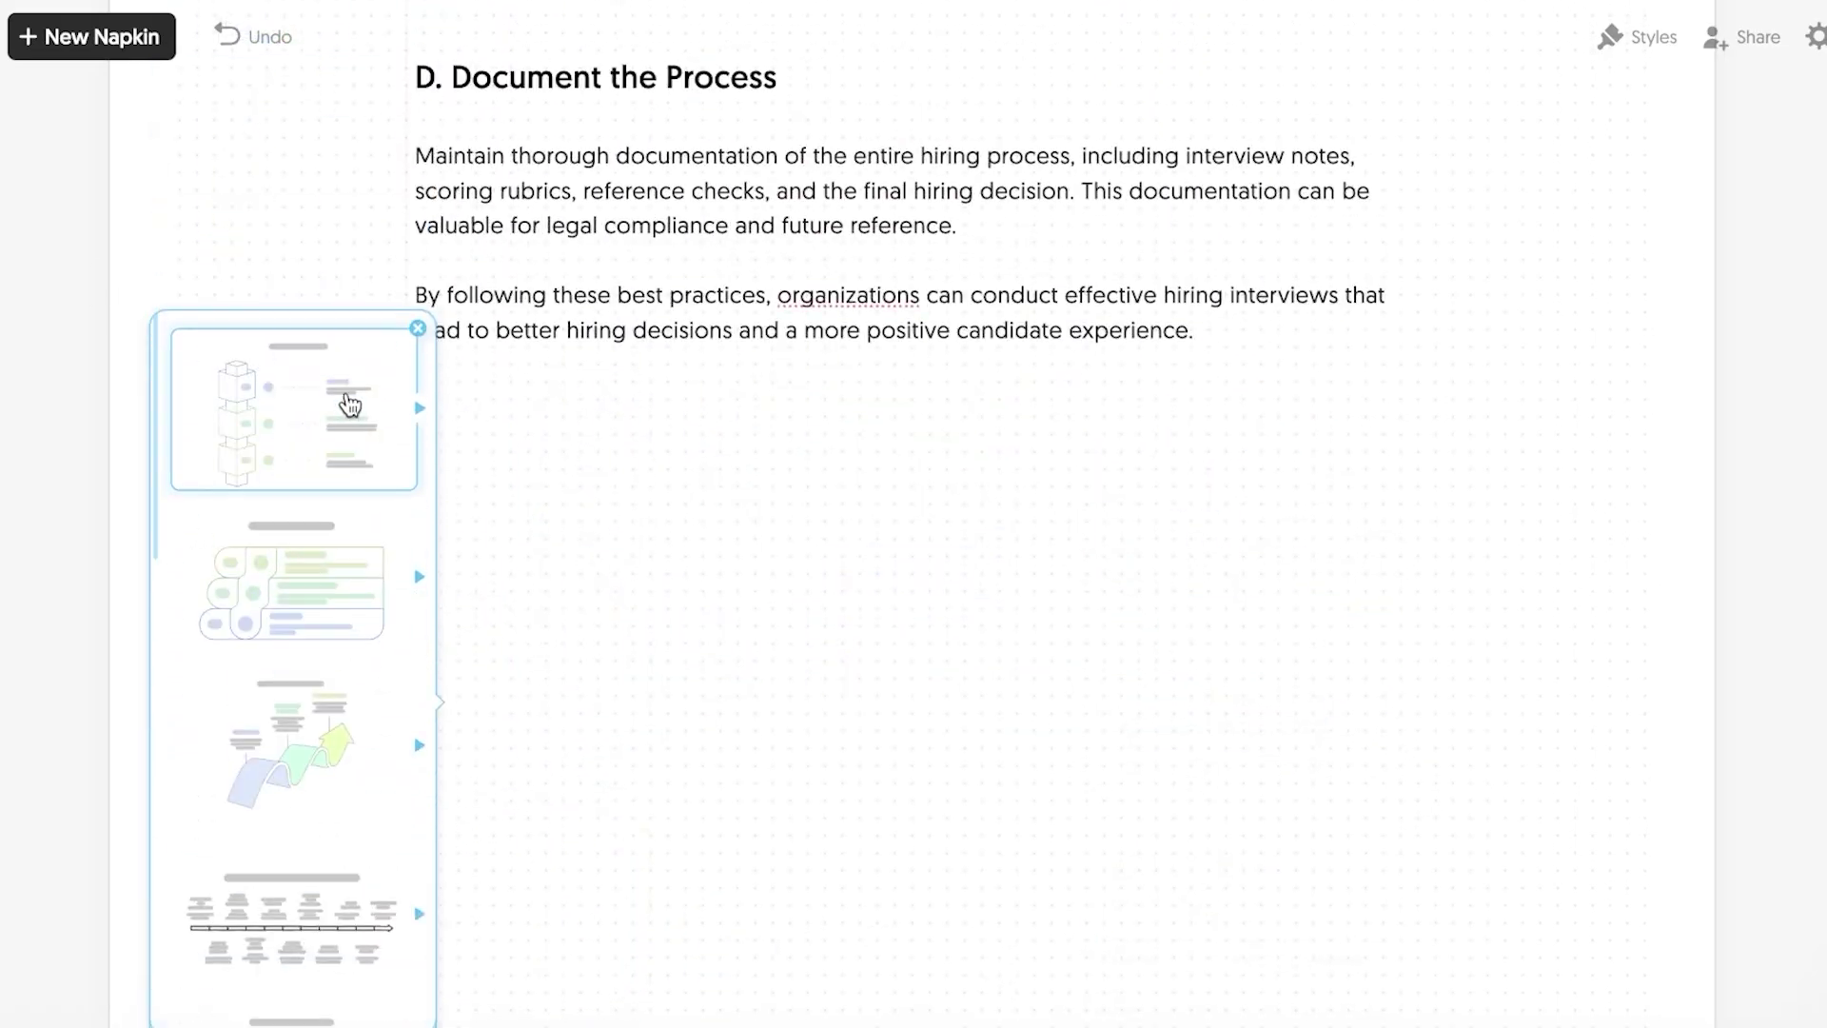
{"action": "left_click", "coordinate": [338, 562]}
{"action": "scroll", "coordinate": [967, 465], "scroll_direction": "up", "scroll_amount": 15}
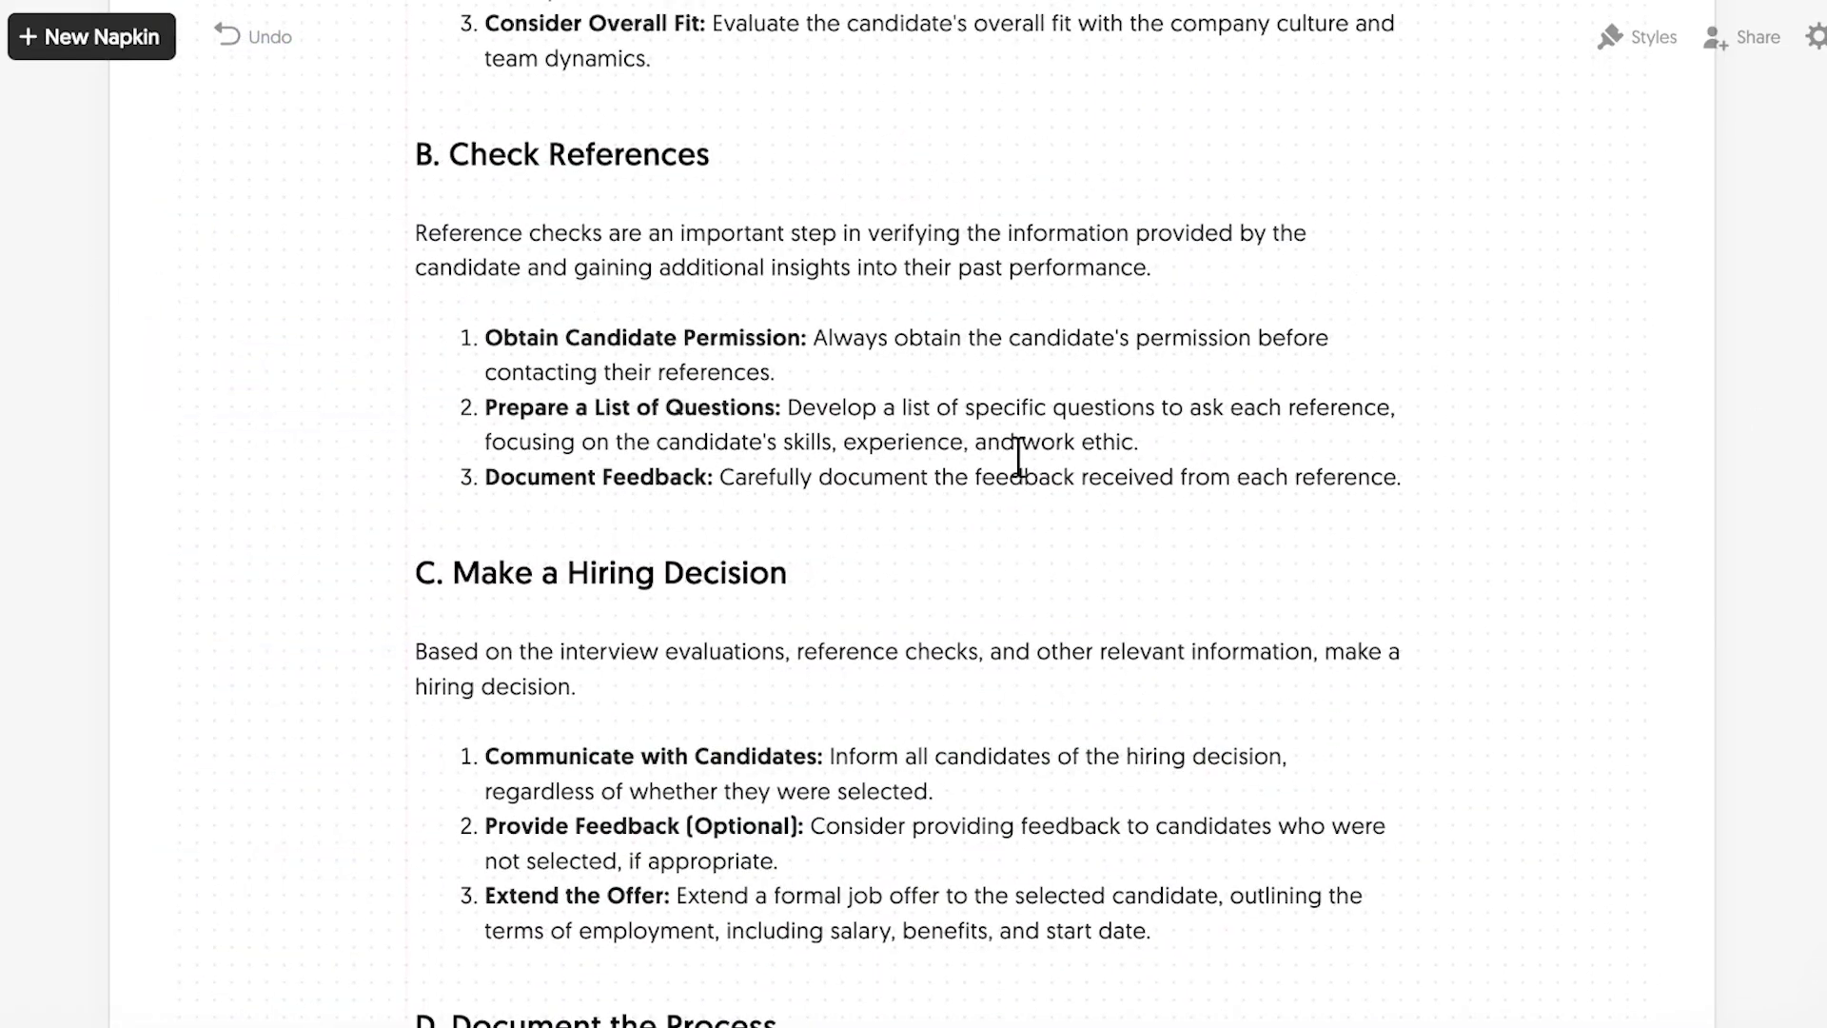
{"action": "scroll", "coordinate": [722, 298], "scroll_direction": "down", "scroll_amount": 20}
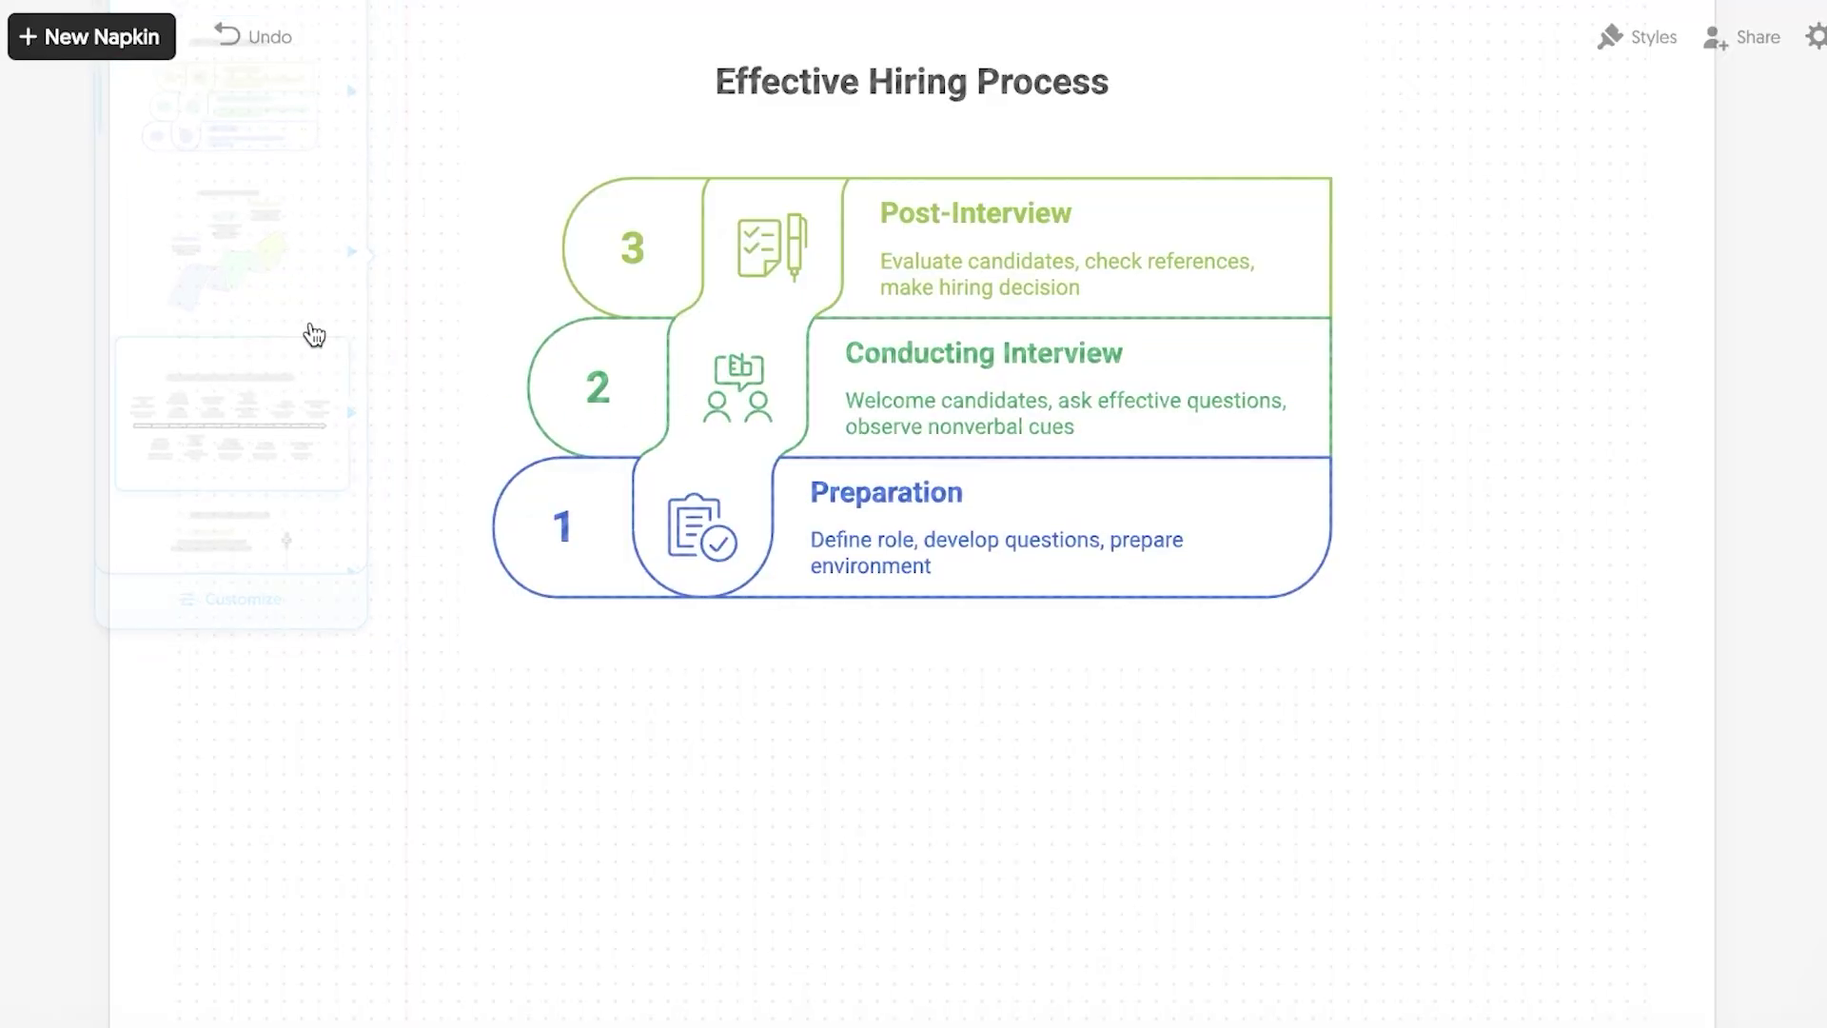
{"action": "left_click", "coordinate": [310, 271]}
{"action": "scroll", "coordinate": [603, 514], "scroll_direction": "up", "scroll_amount": 1}
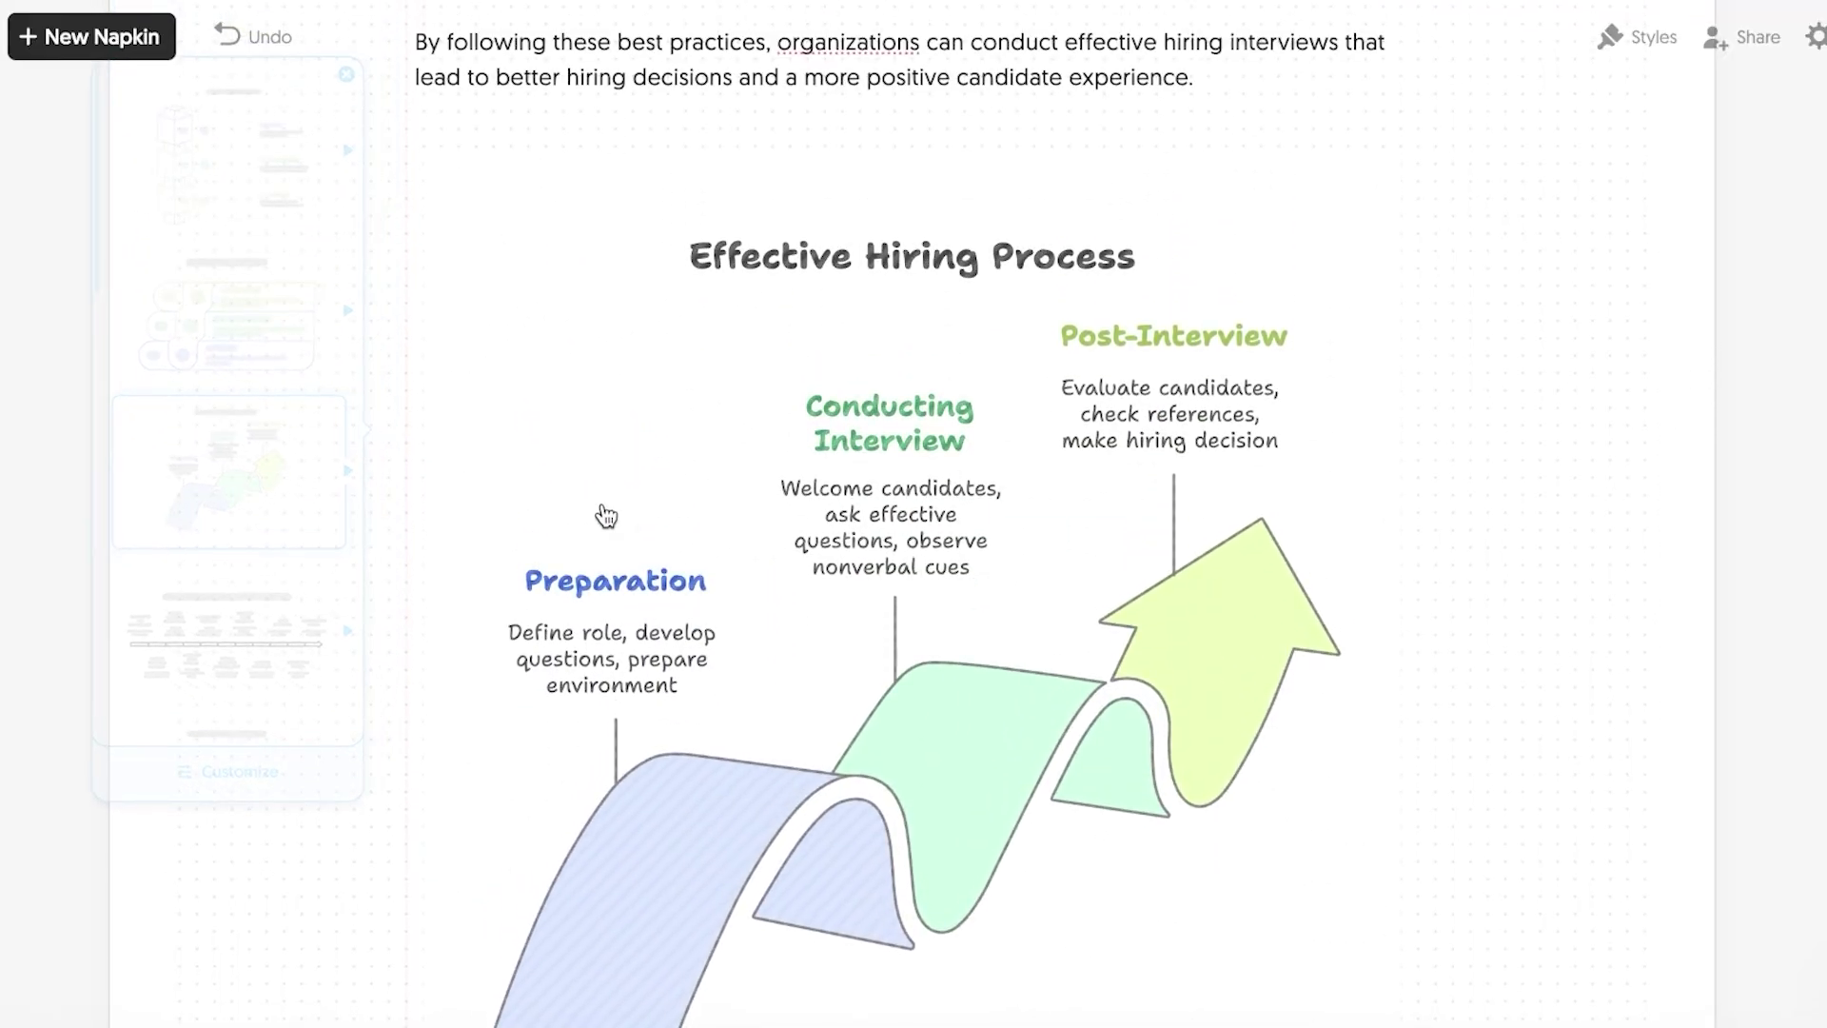
{"action": "left_click", "coordinate": [245, 253]}
{"action": "left_click", "coordinate": [253, 187]}
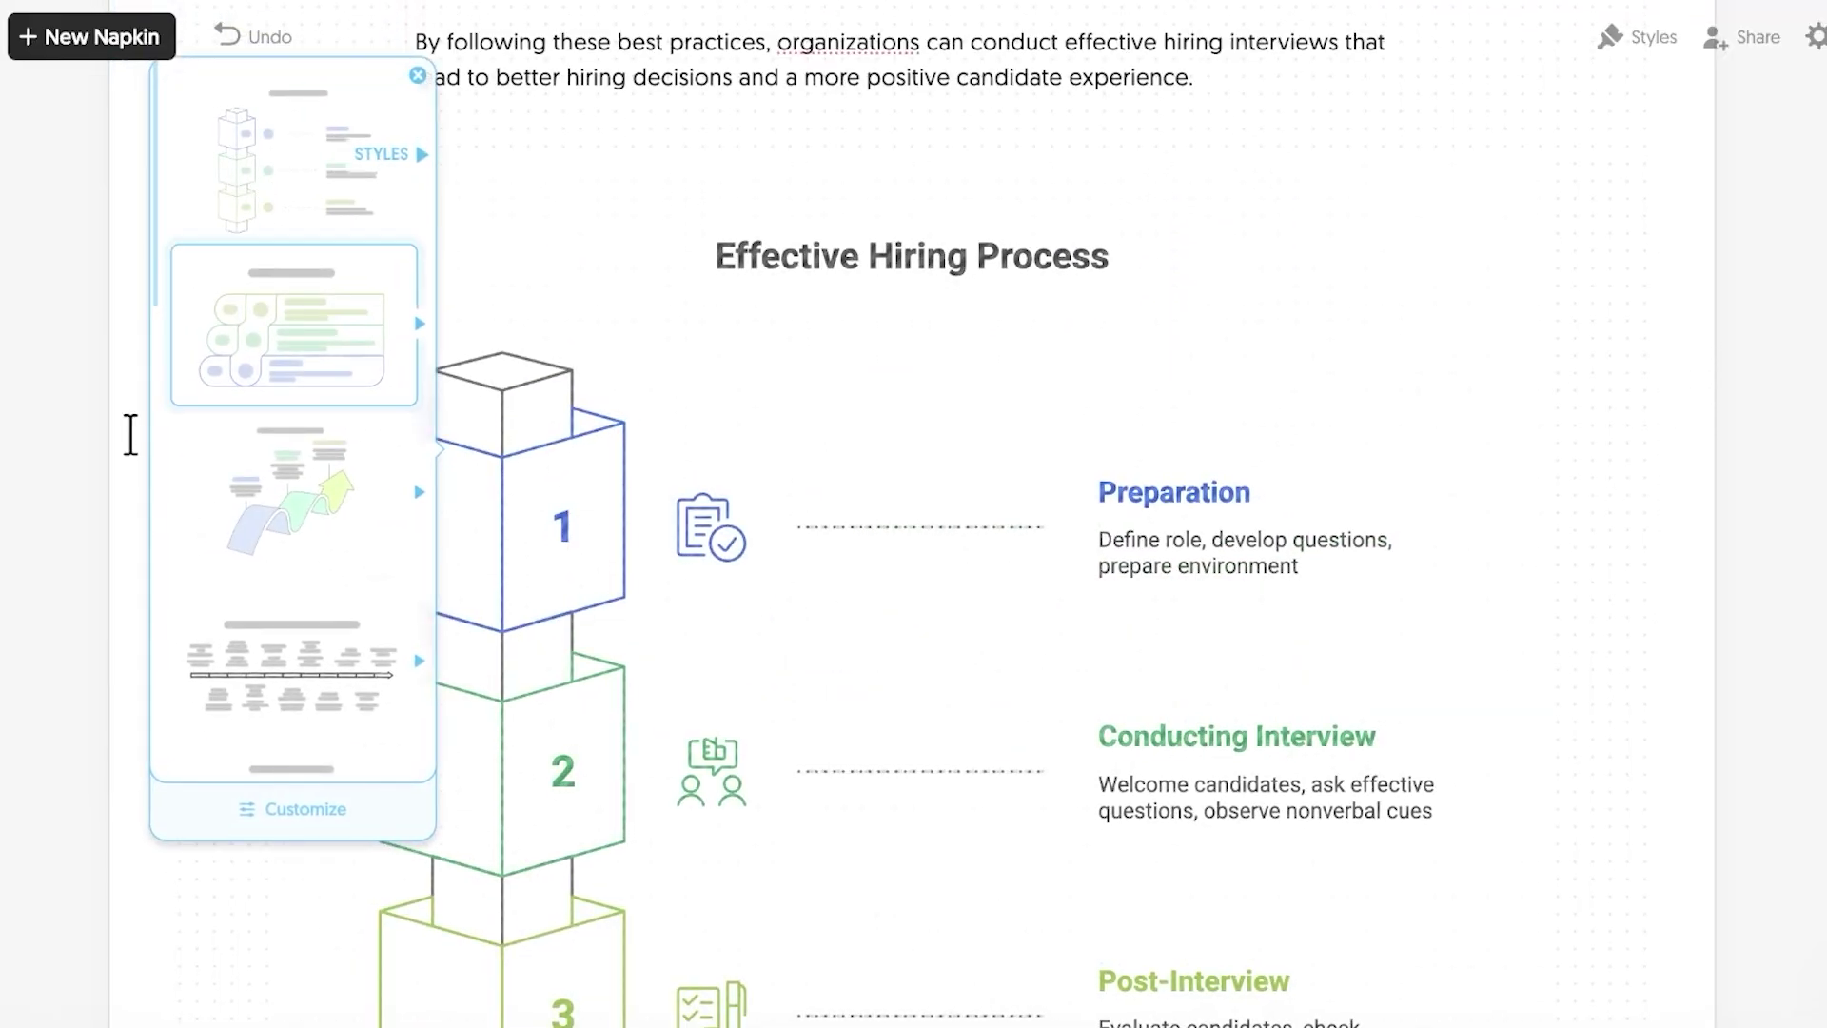
{"action": "left_click", "coordinate": [286, 334]}
{"action": "left_click", "coordinate": [307, 514]}
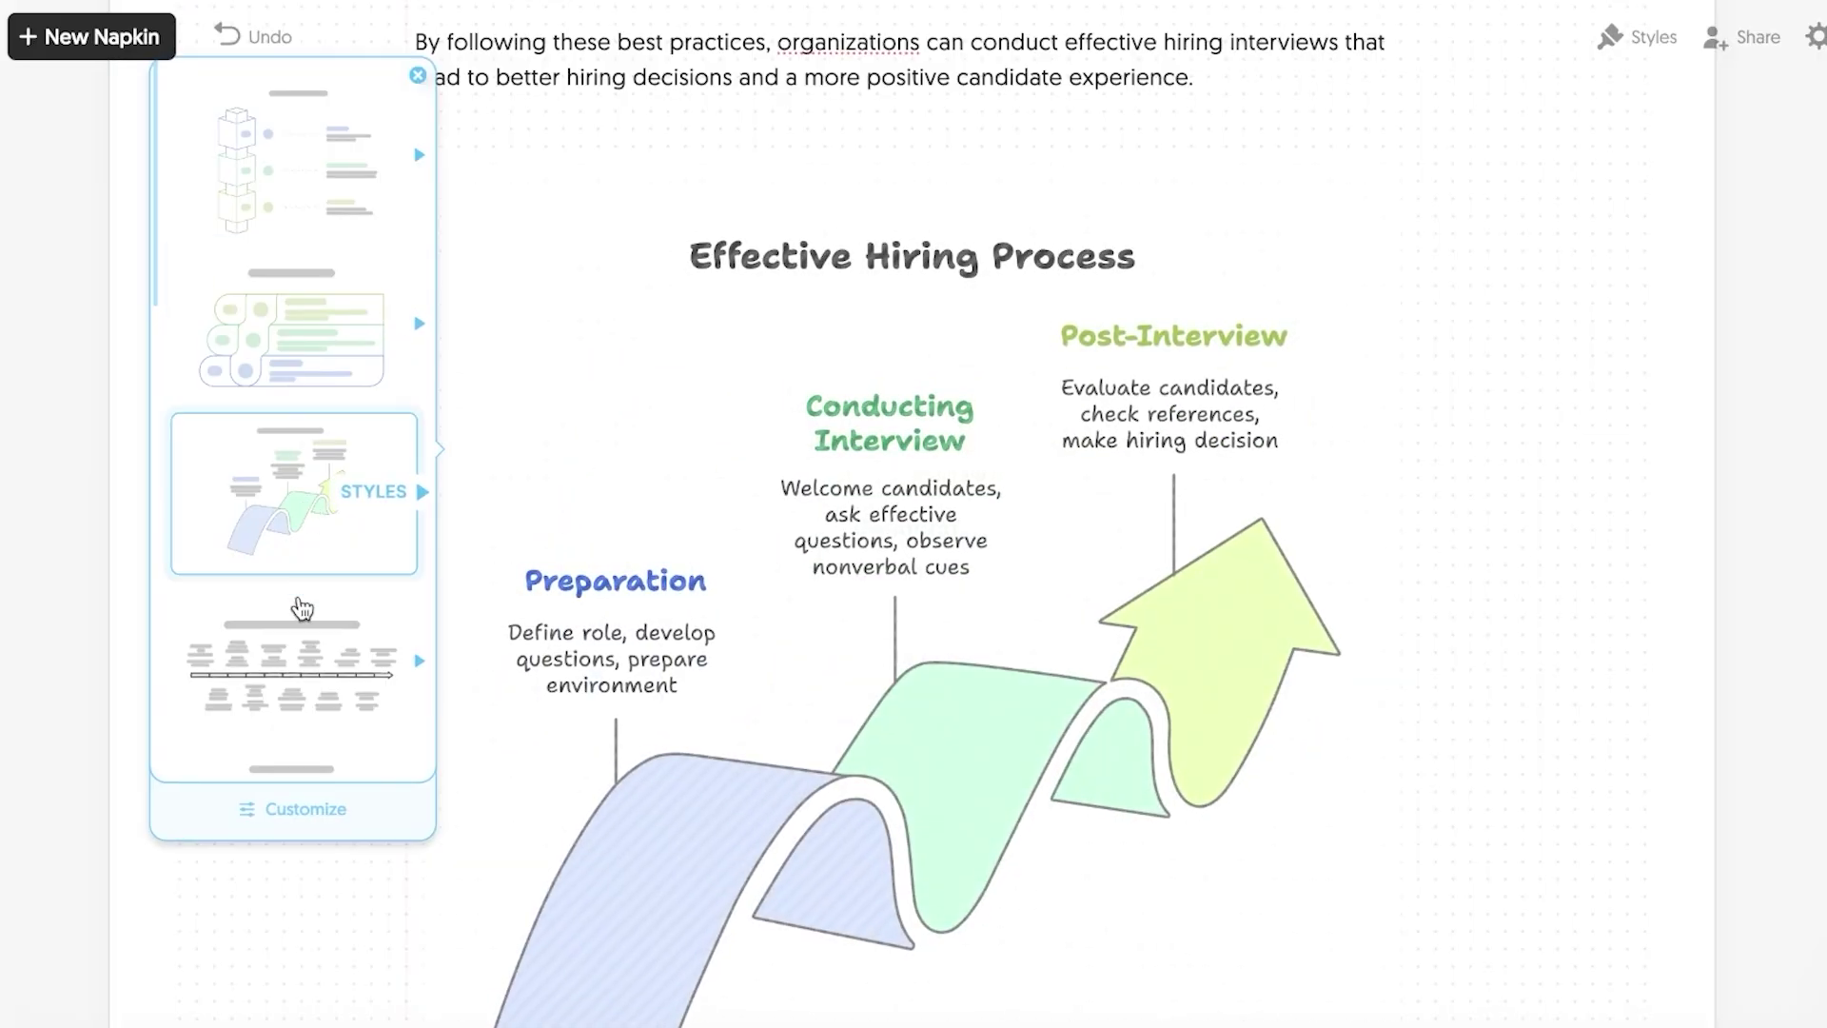
{"action": "left_click", "coordinate": [298, 672]}
{"action": "left_click", "coordinate": [294, 766]}
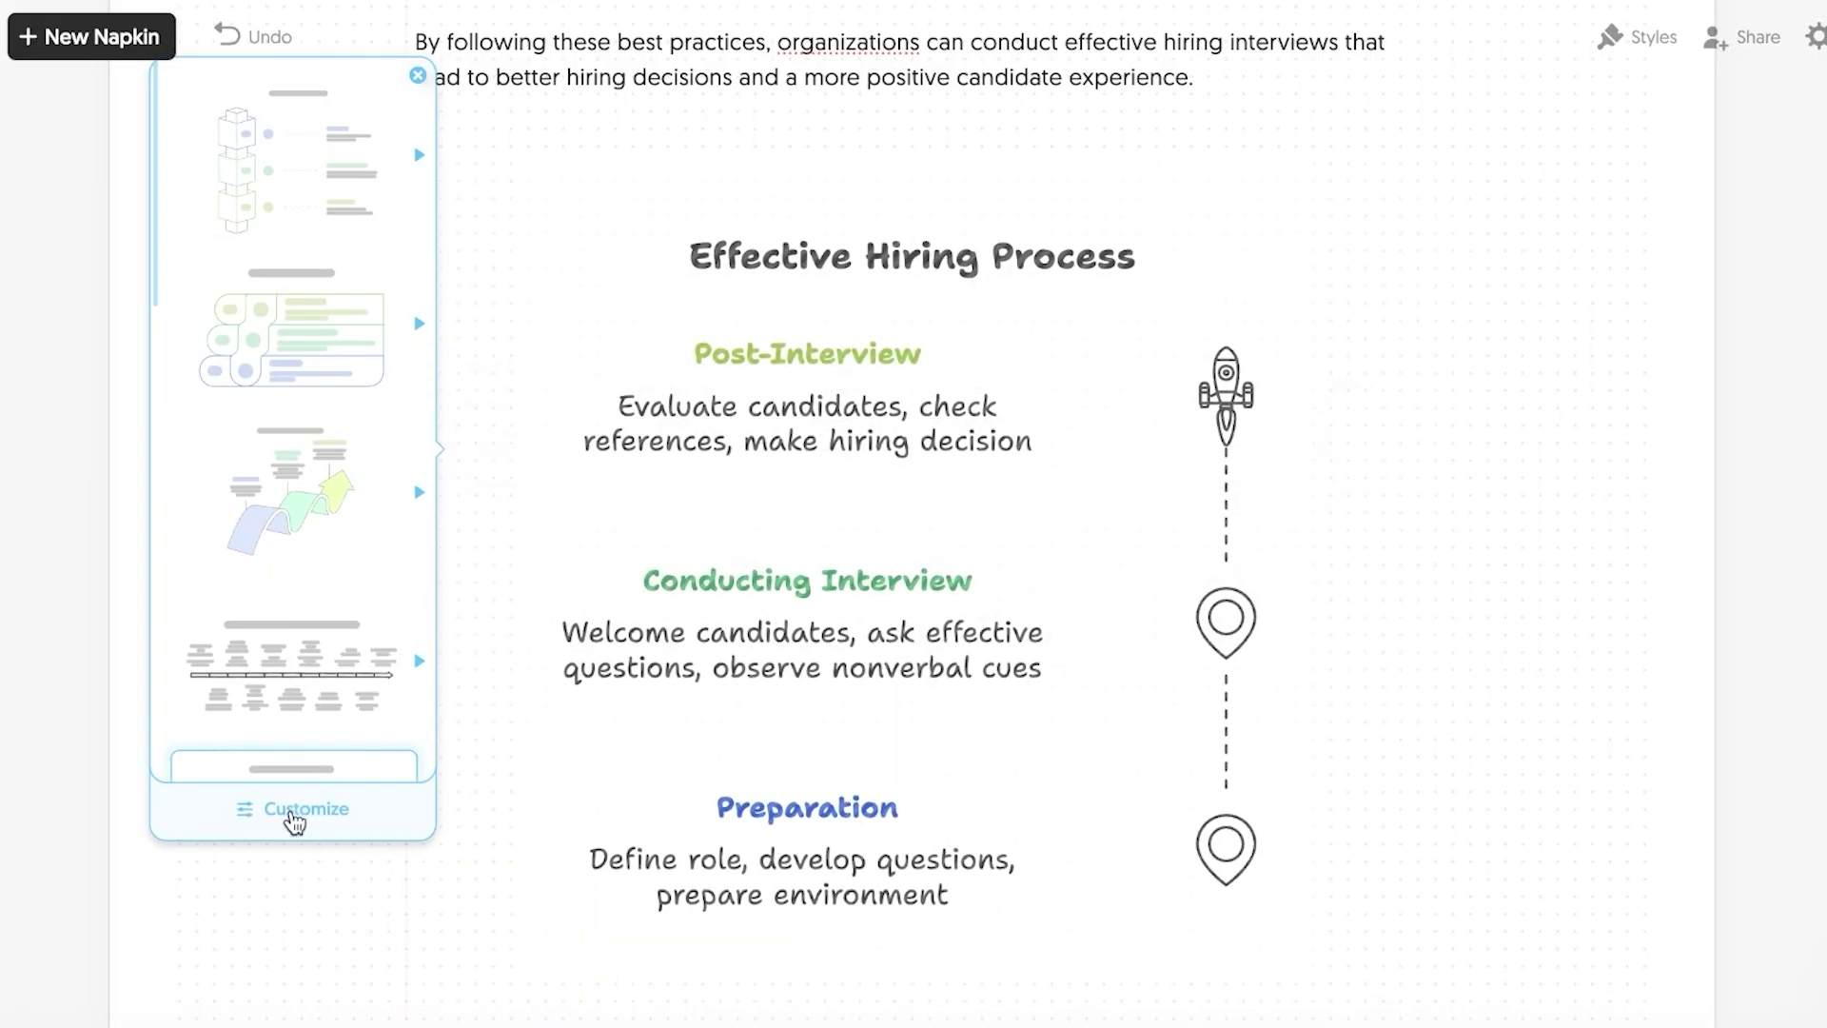
Customize the visual suggestions with horizontal orientation and the Detailed level, and regenerate them
{"action": "left_click", "coordinate": [292, 810]}
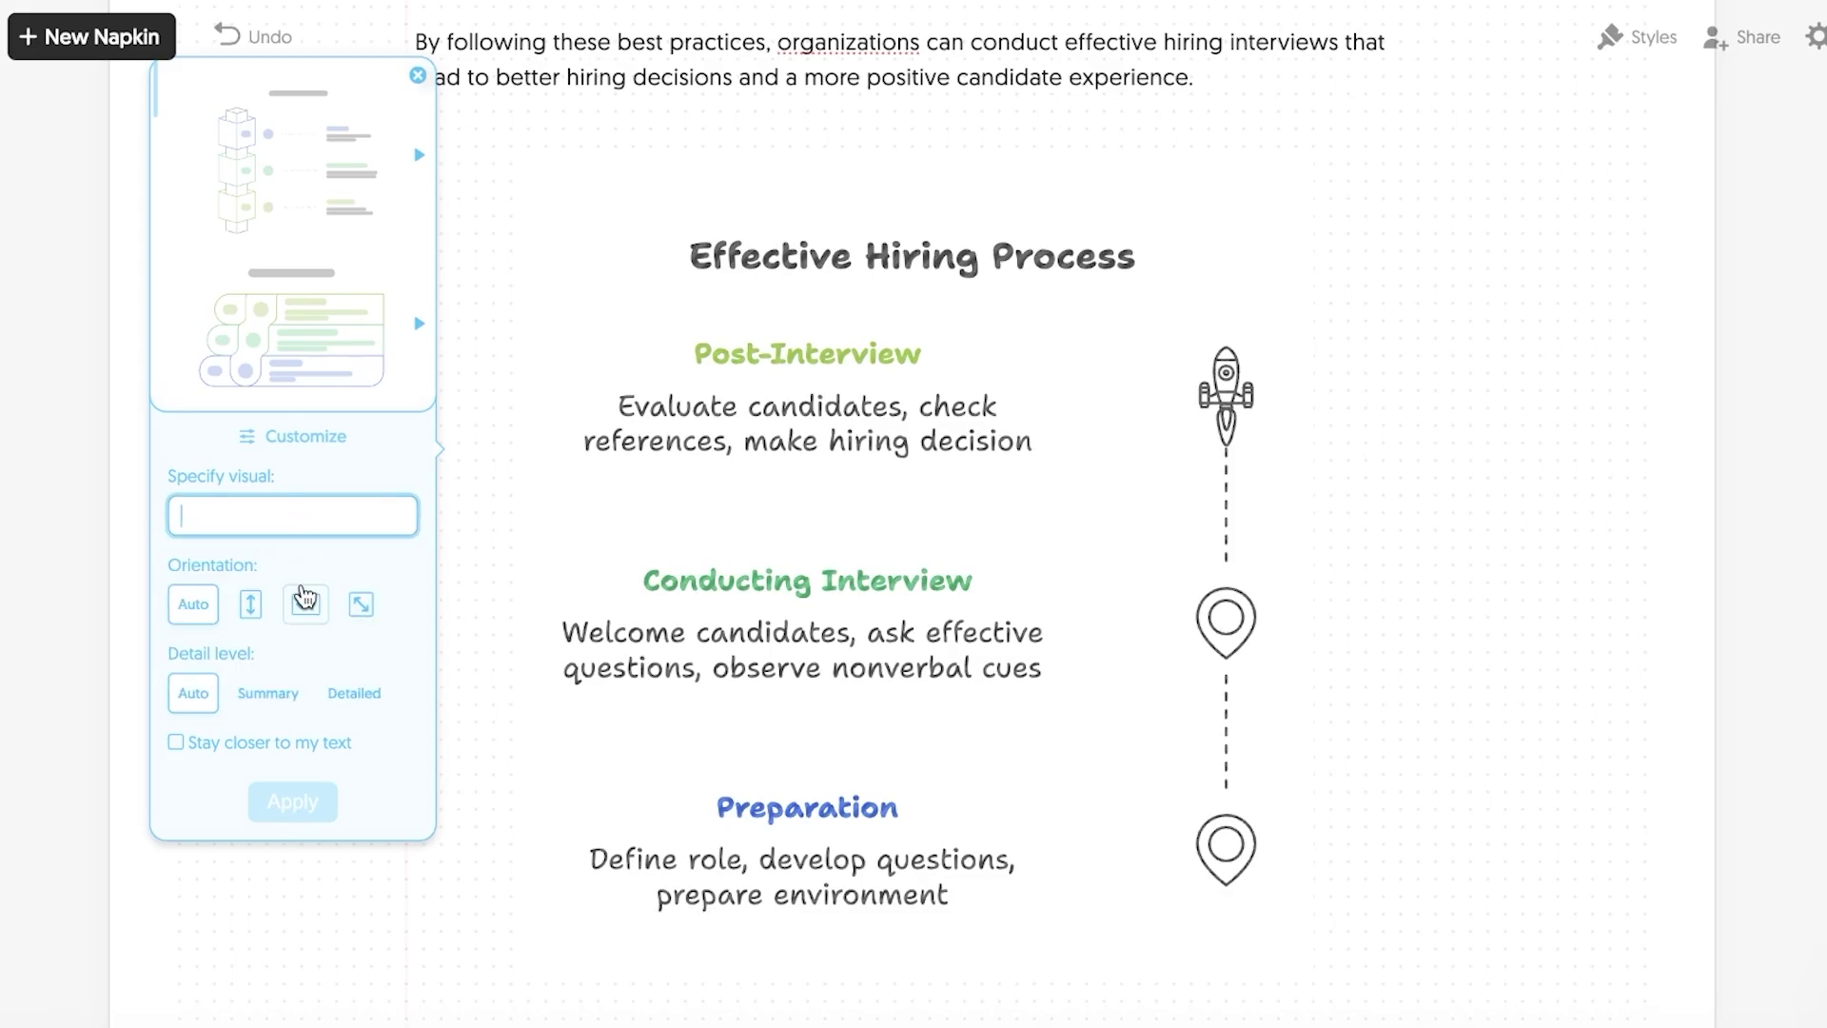
{"action": "left_click", "coordinate": [305, 599]}
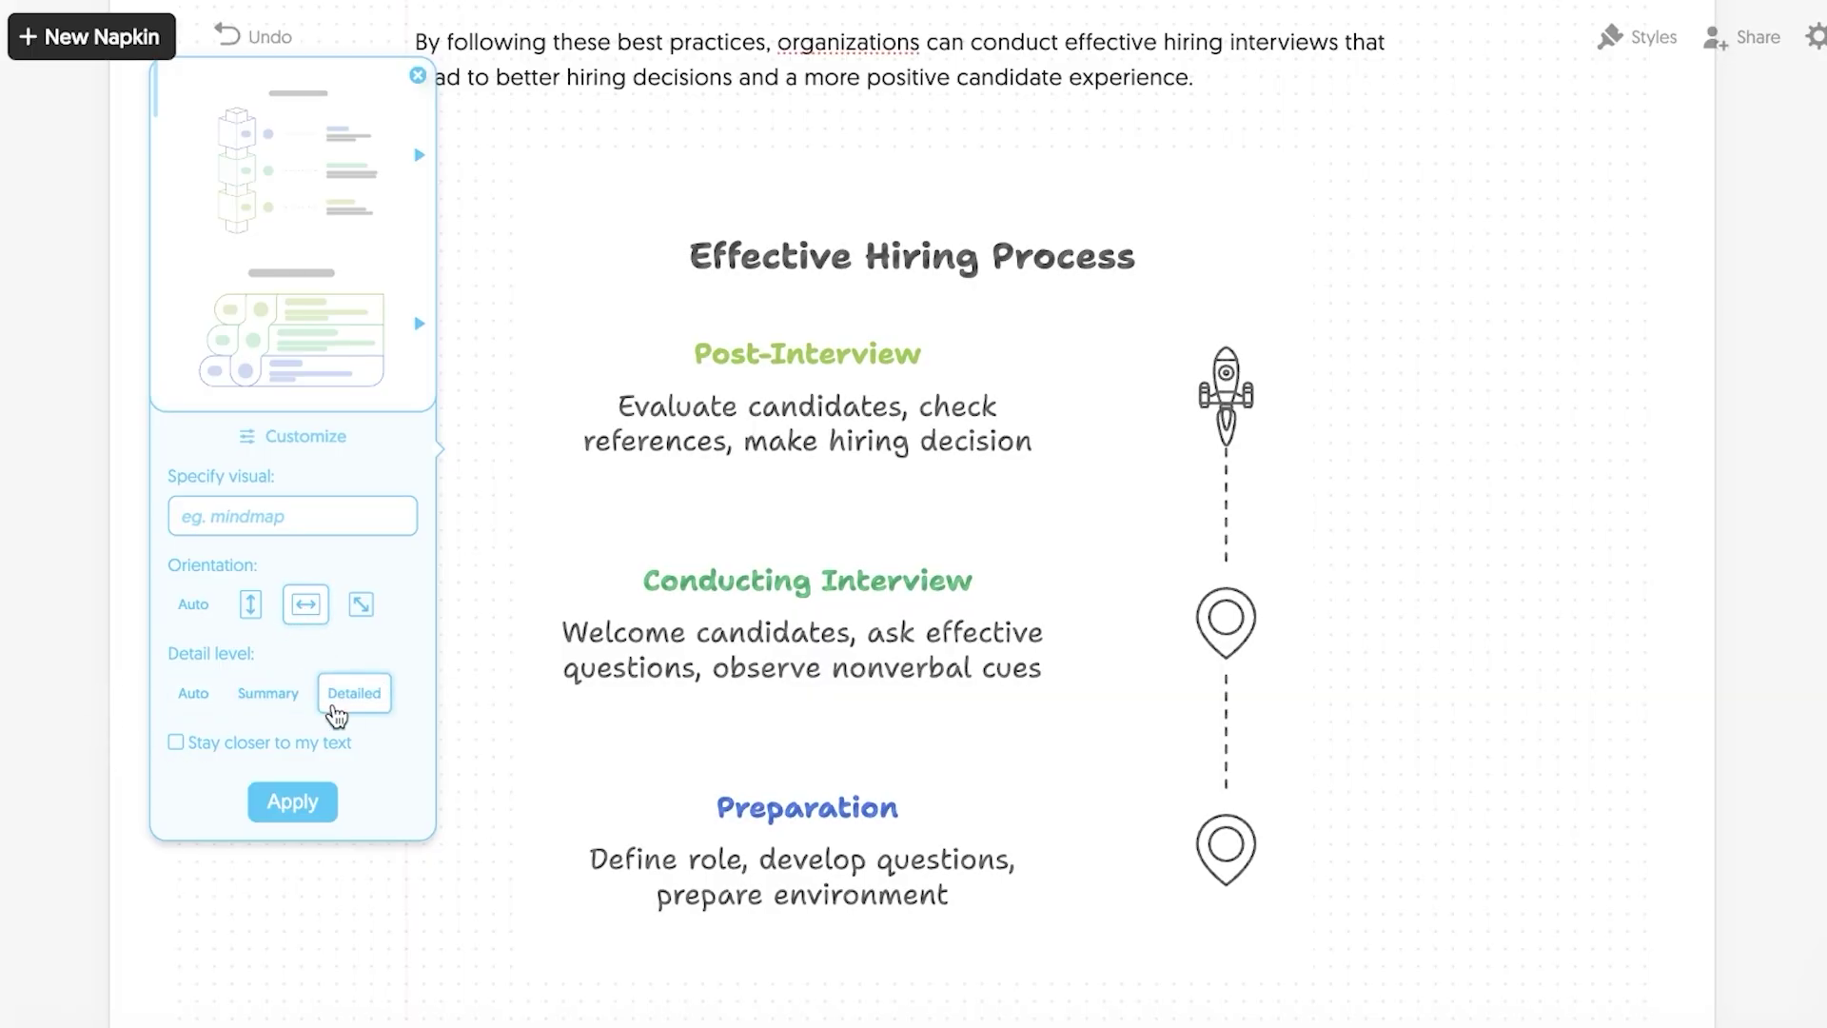
{"action": "left_click", "coordinate": [281, 808]}
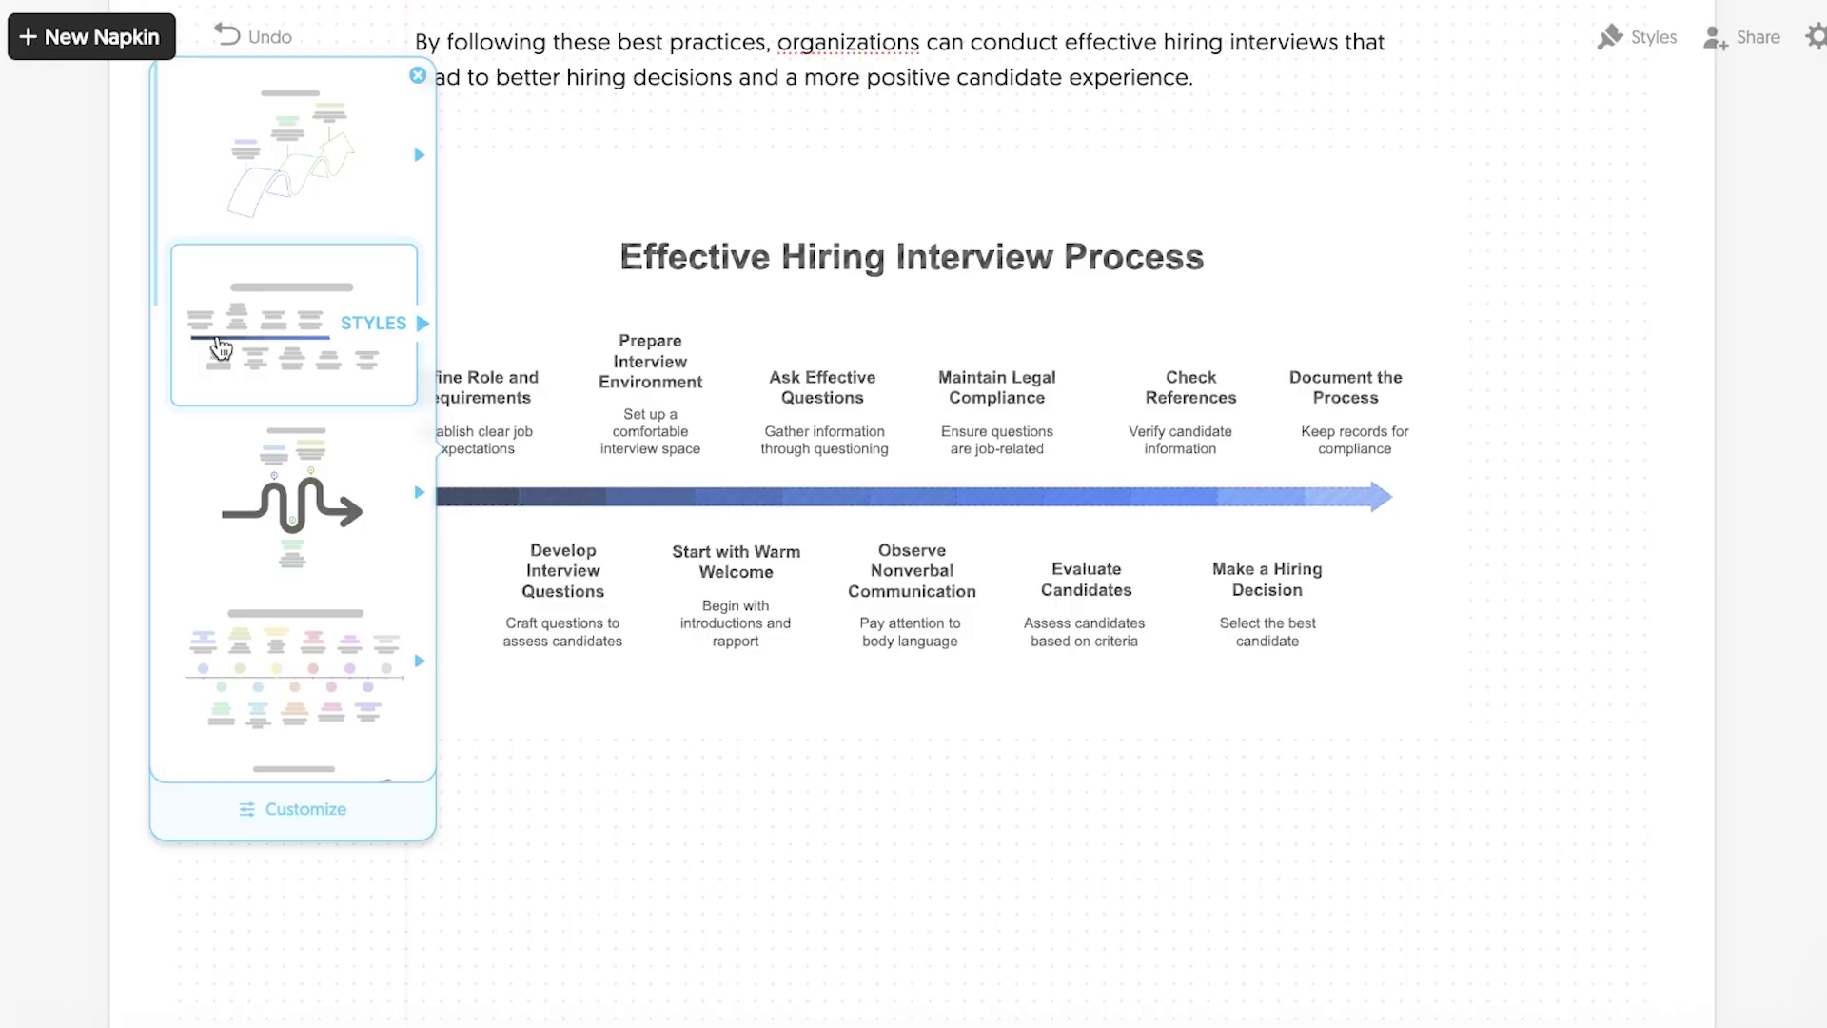
Insert the multicoloured timeline layout with icons above and below the arrow, in the style with solid icons and handwritten lettering
{"action": "left_click", "coordinate": [360, 676]}
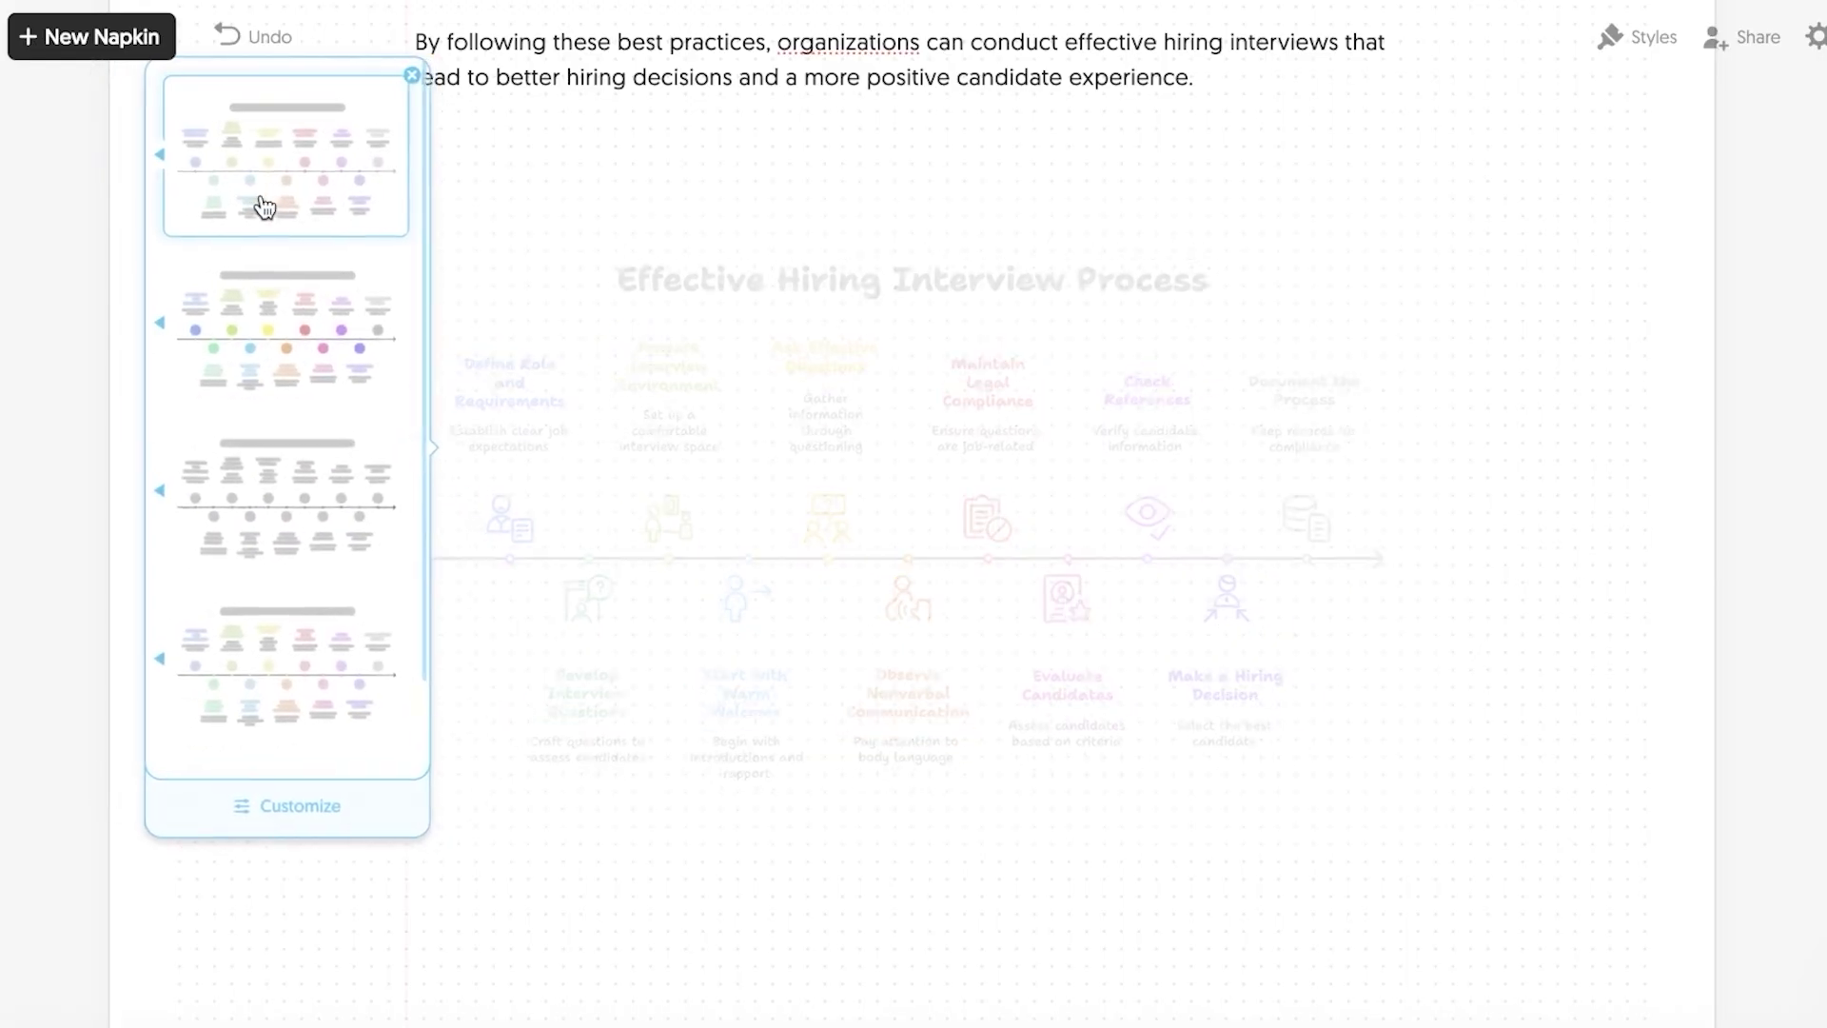
{"action": "left_click", "coordinate": [269, 635]}
{"action": "left_click", "coordinate": [1168, 422]}
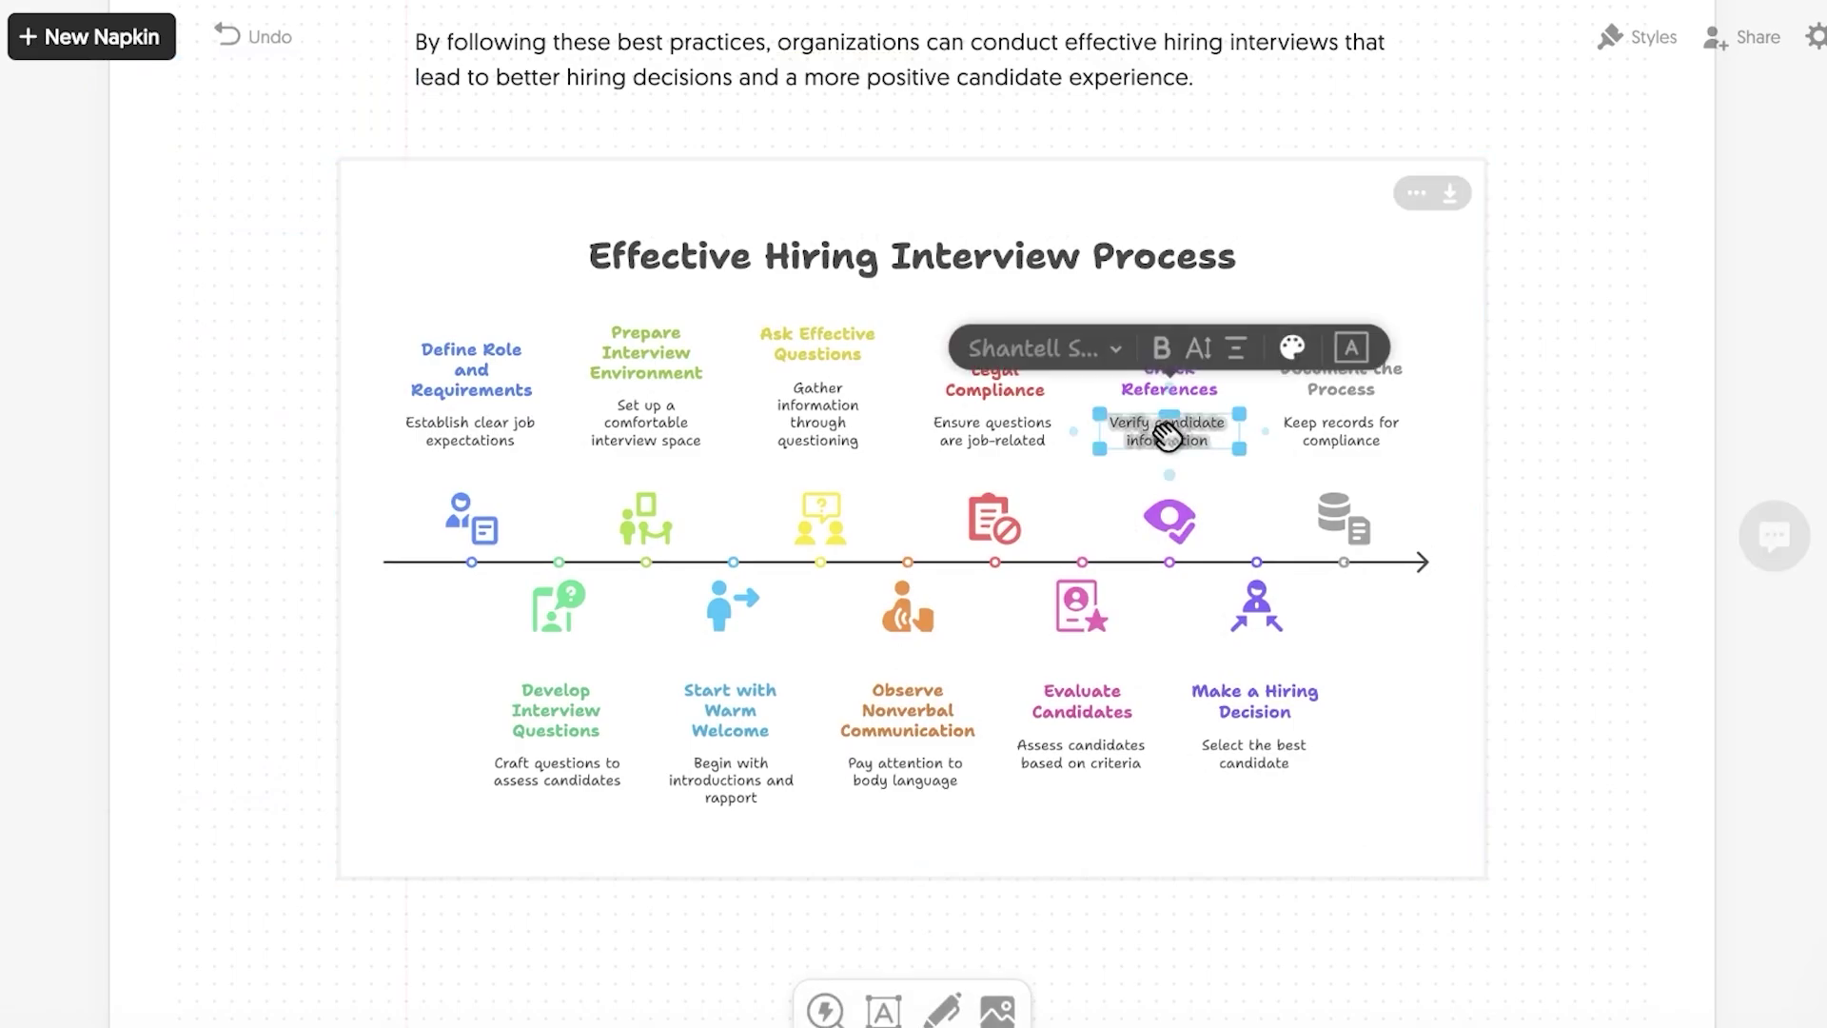
{"action": "left_click", "coordinate": [1532, 433]}
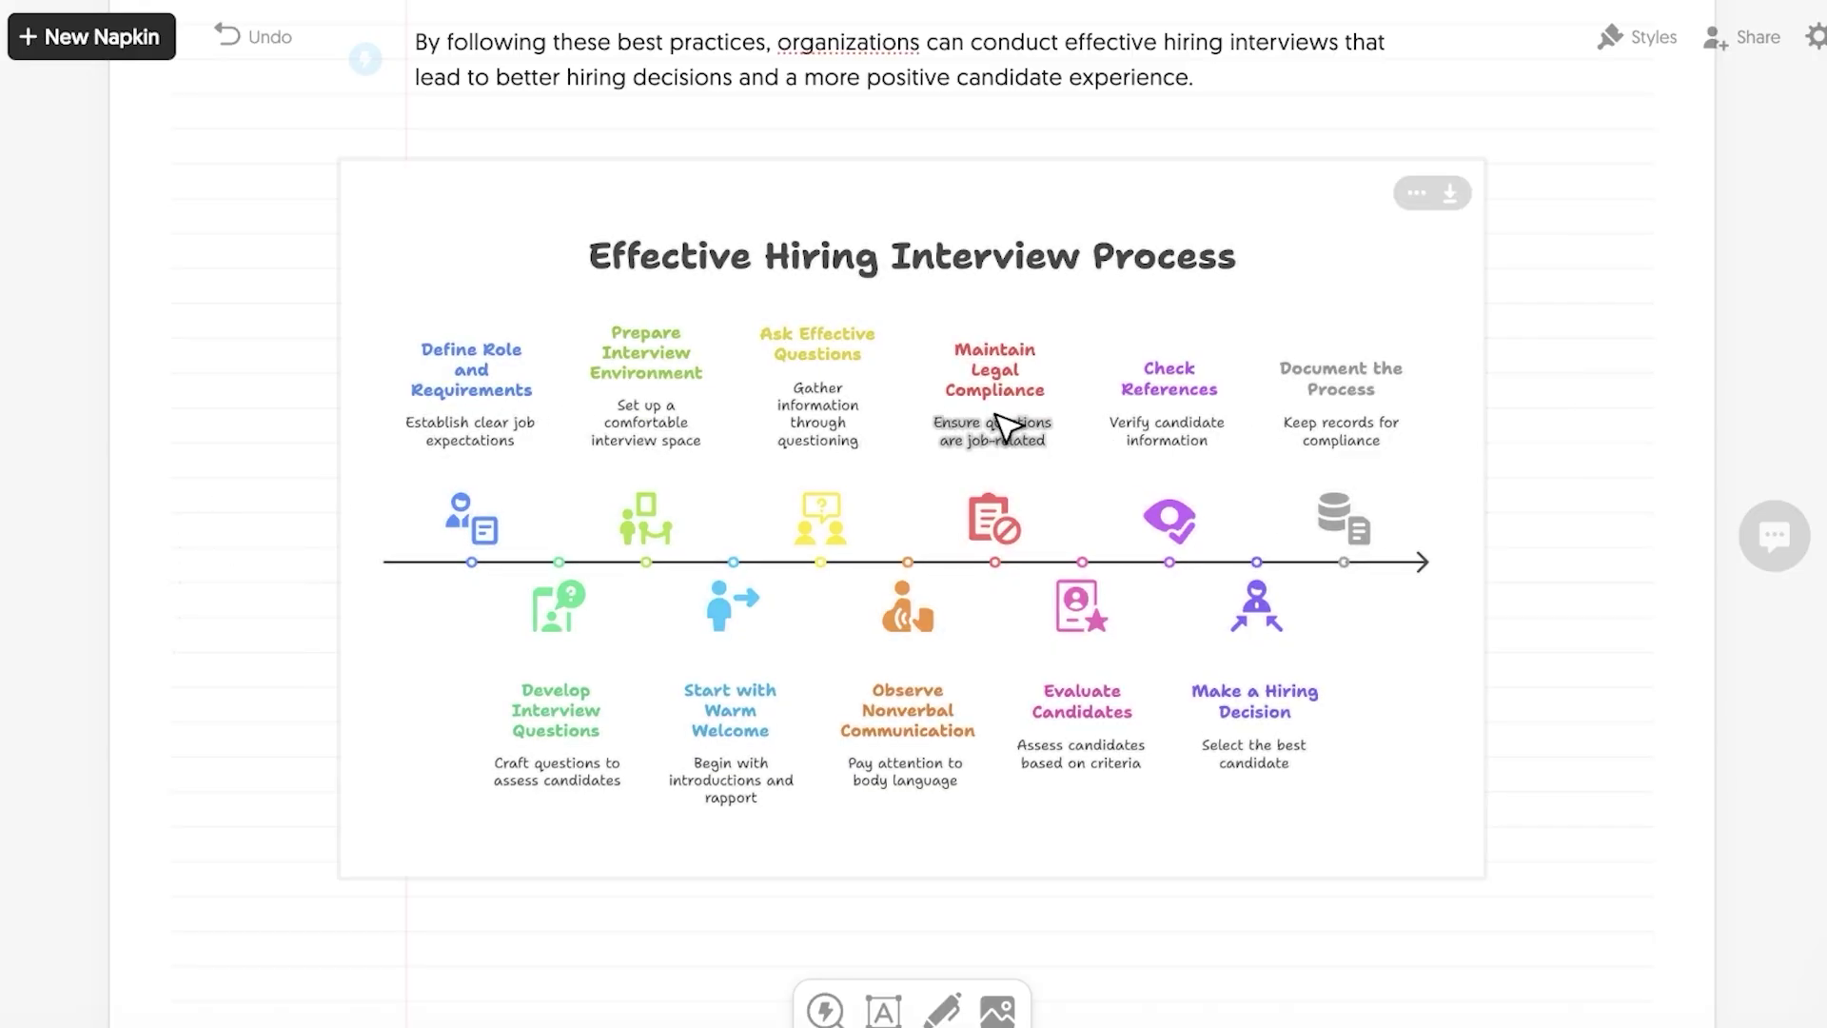
Delete the descriptions under the timeline's first five upper headings, from "Define Role and Requirements" to "Check References"
{"action": "left_click", "coordinate": [476, 392]}
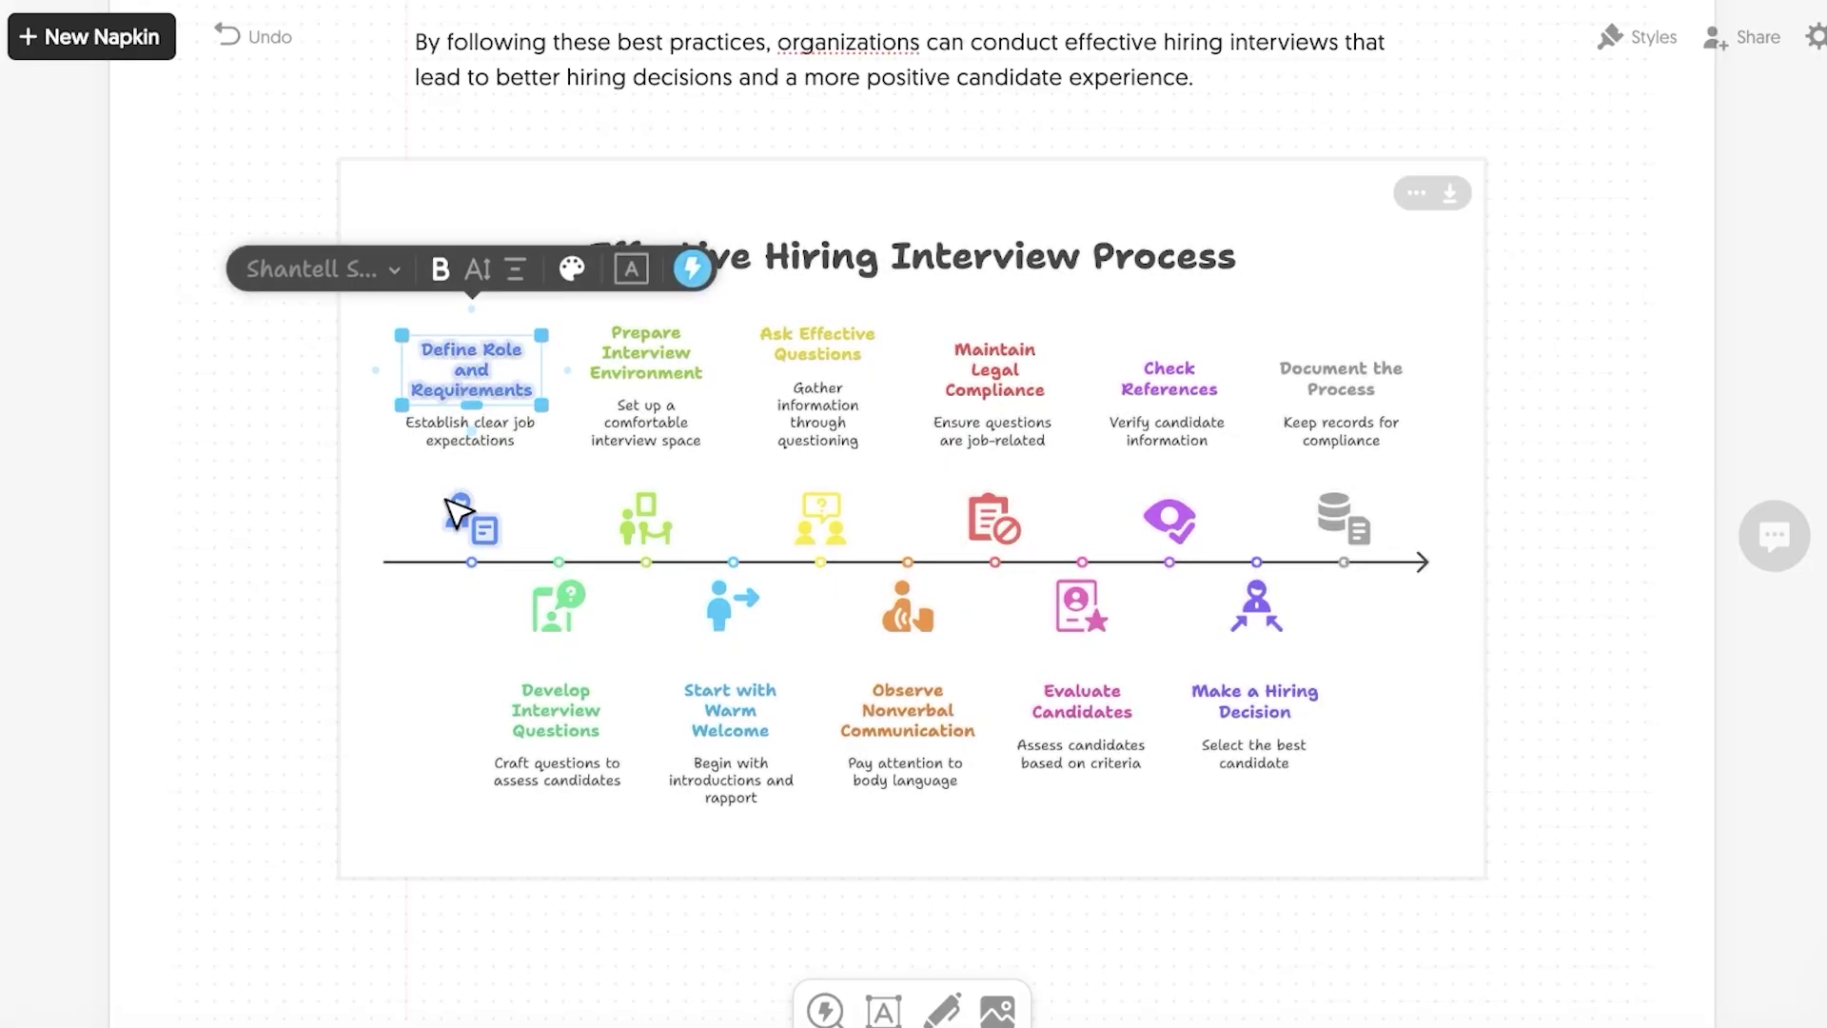
{"action": "left_click", "coordinate": [474, 436]}
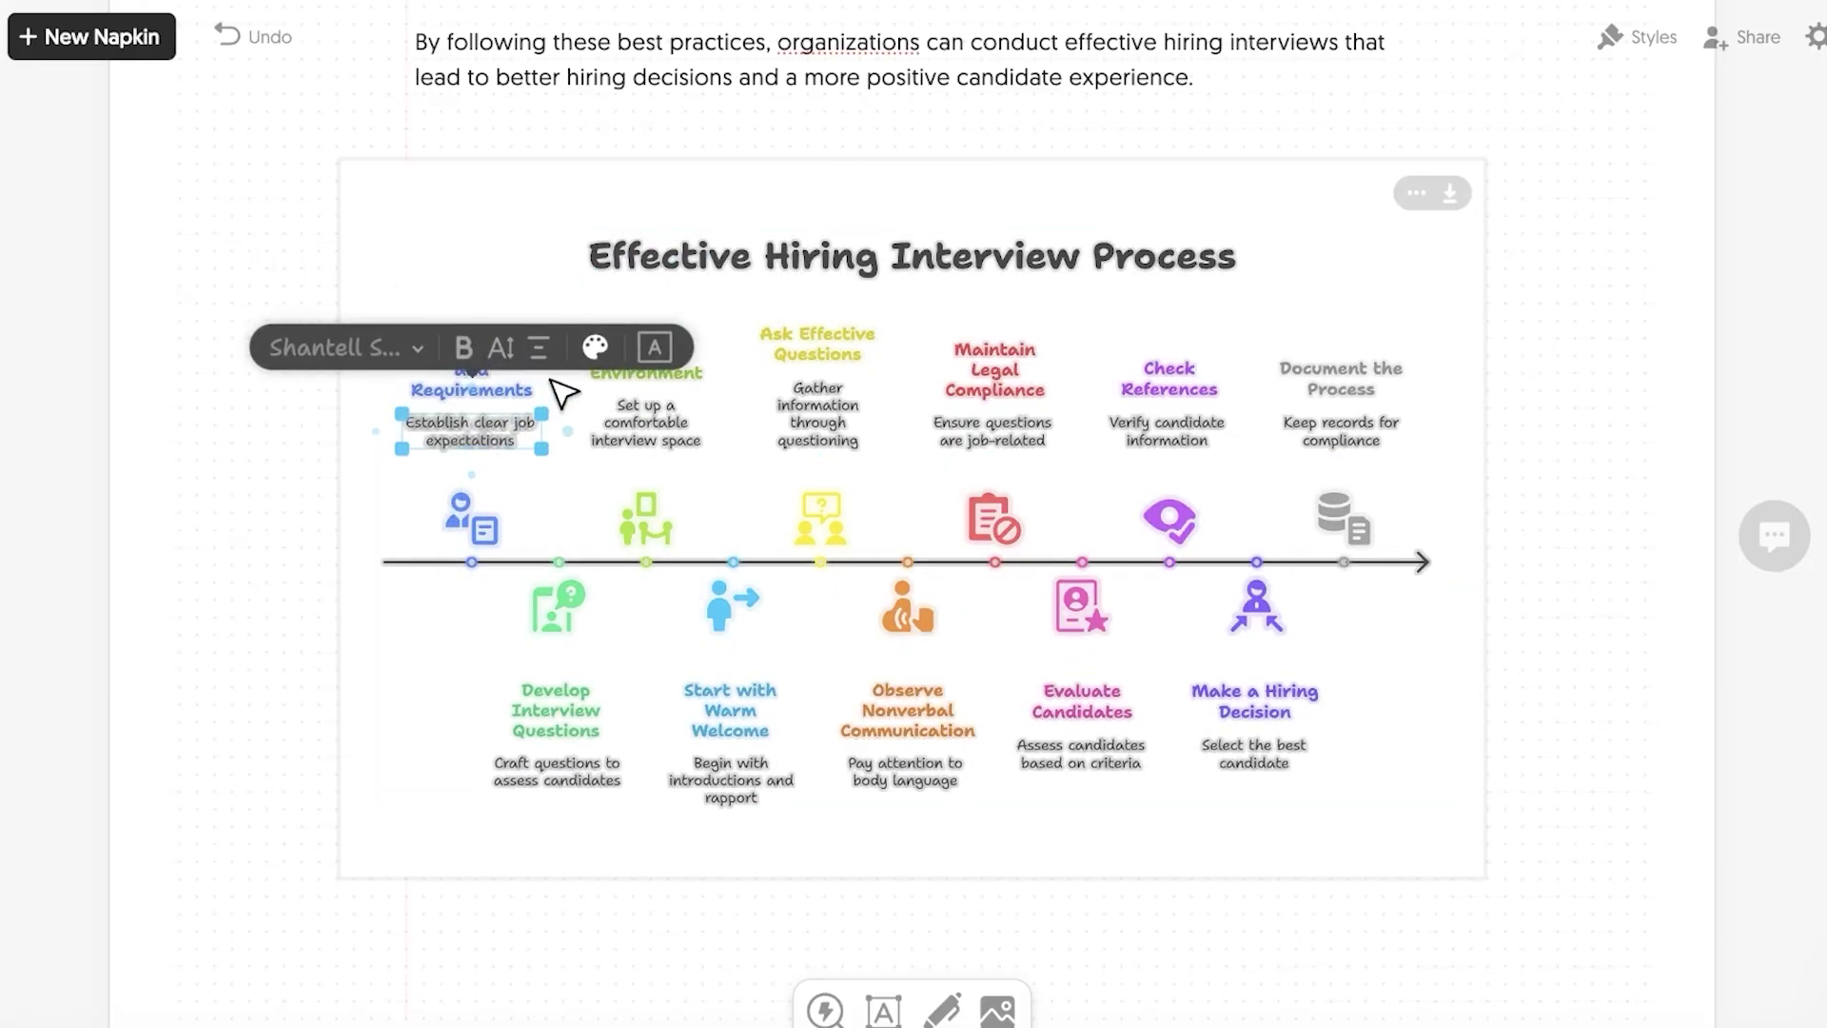
{"action": "key", "text": "Delete"}
{"action": "left_click", "coordinate": [646, 423]}
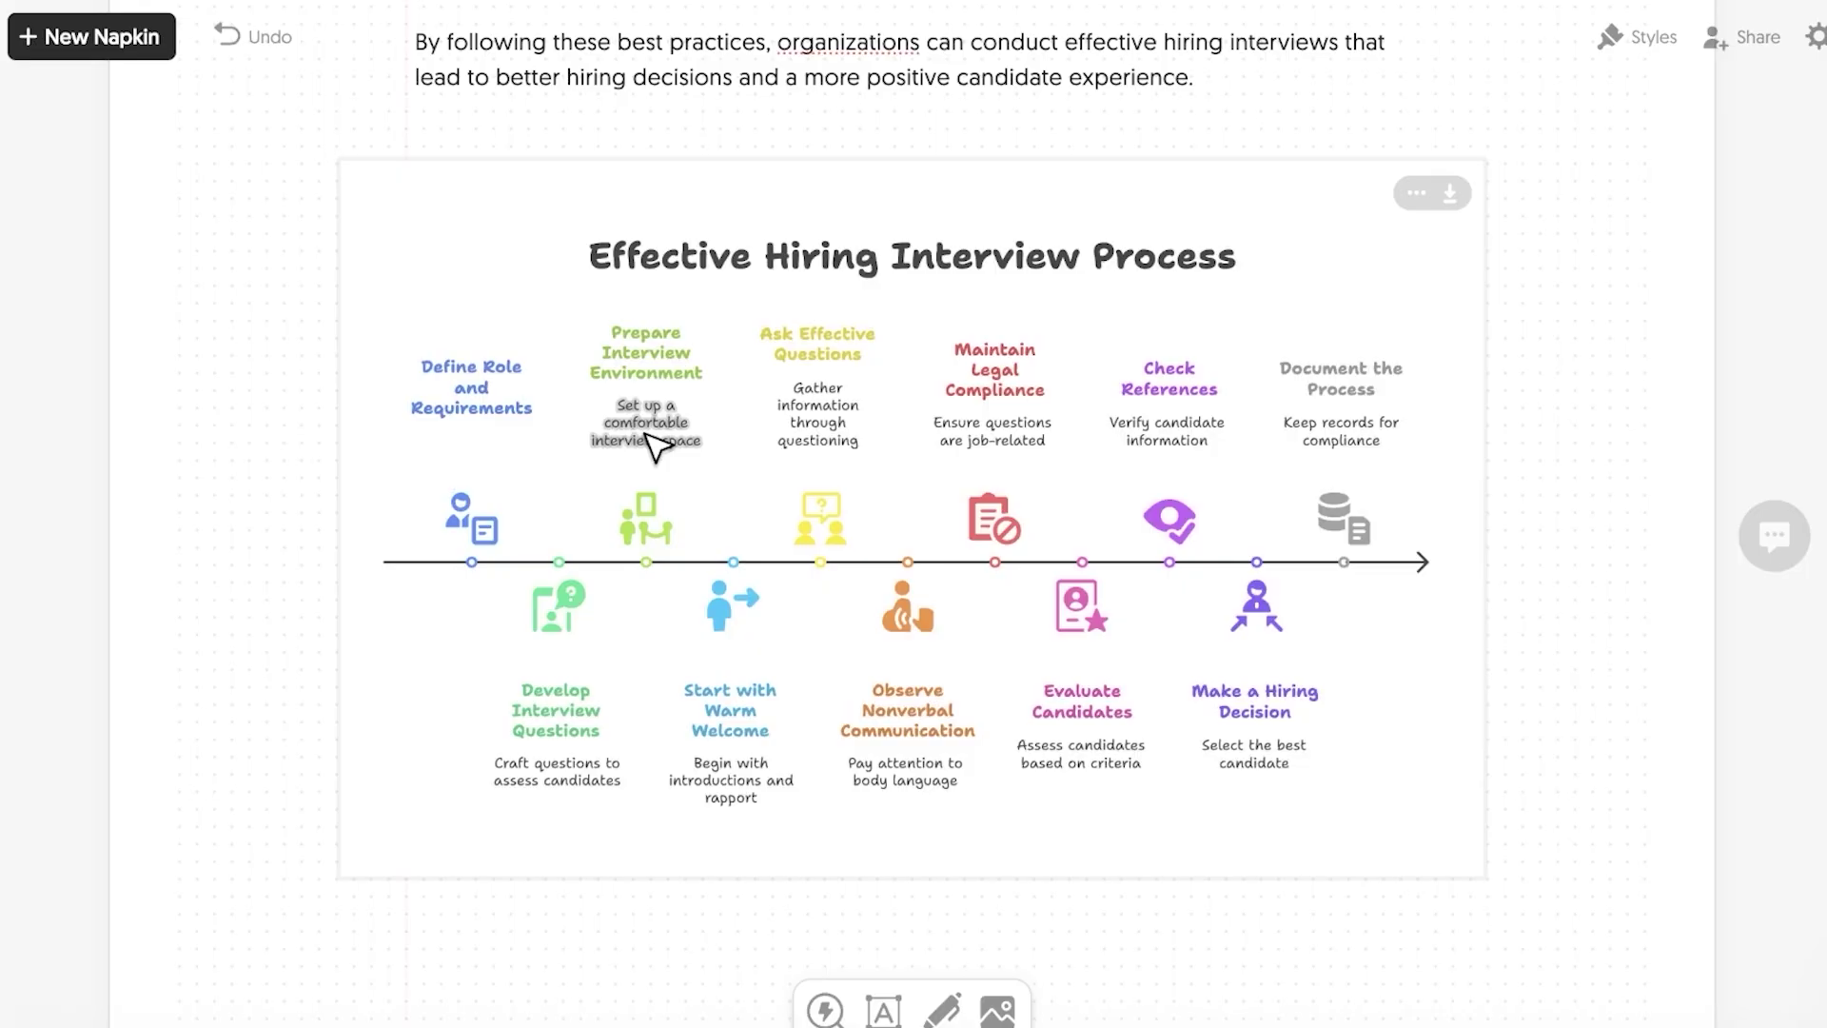
{"action": "key", "text": "Delete"}
{"action": "left_click", "coordinate": [830, 438]}
{"action": "key", "text": "Delete"}
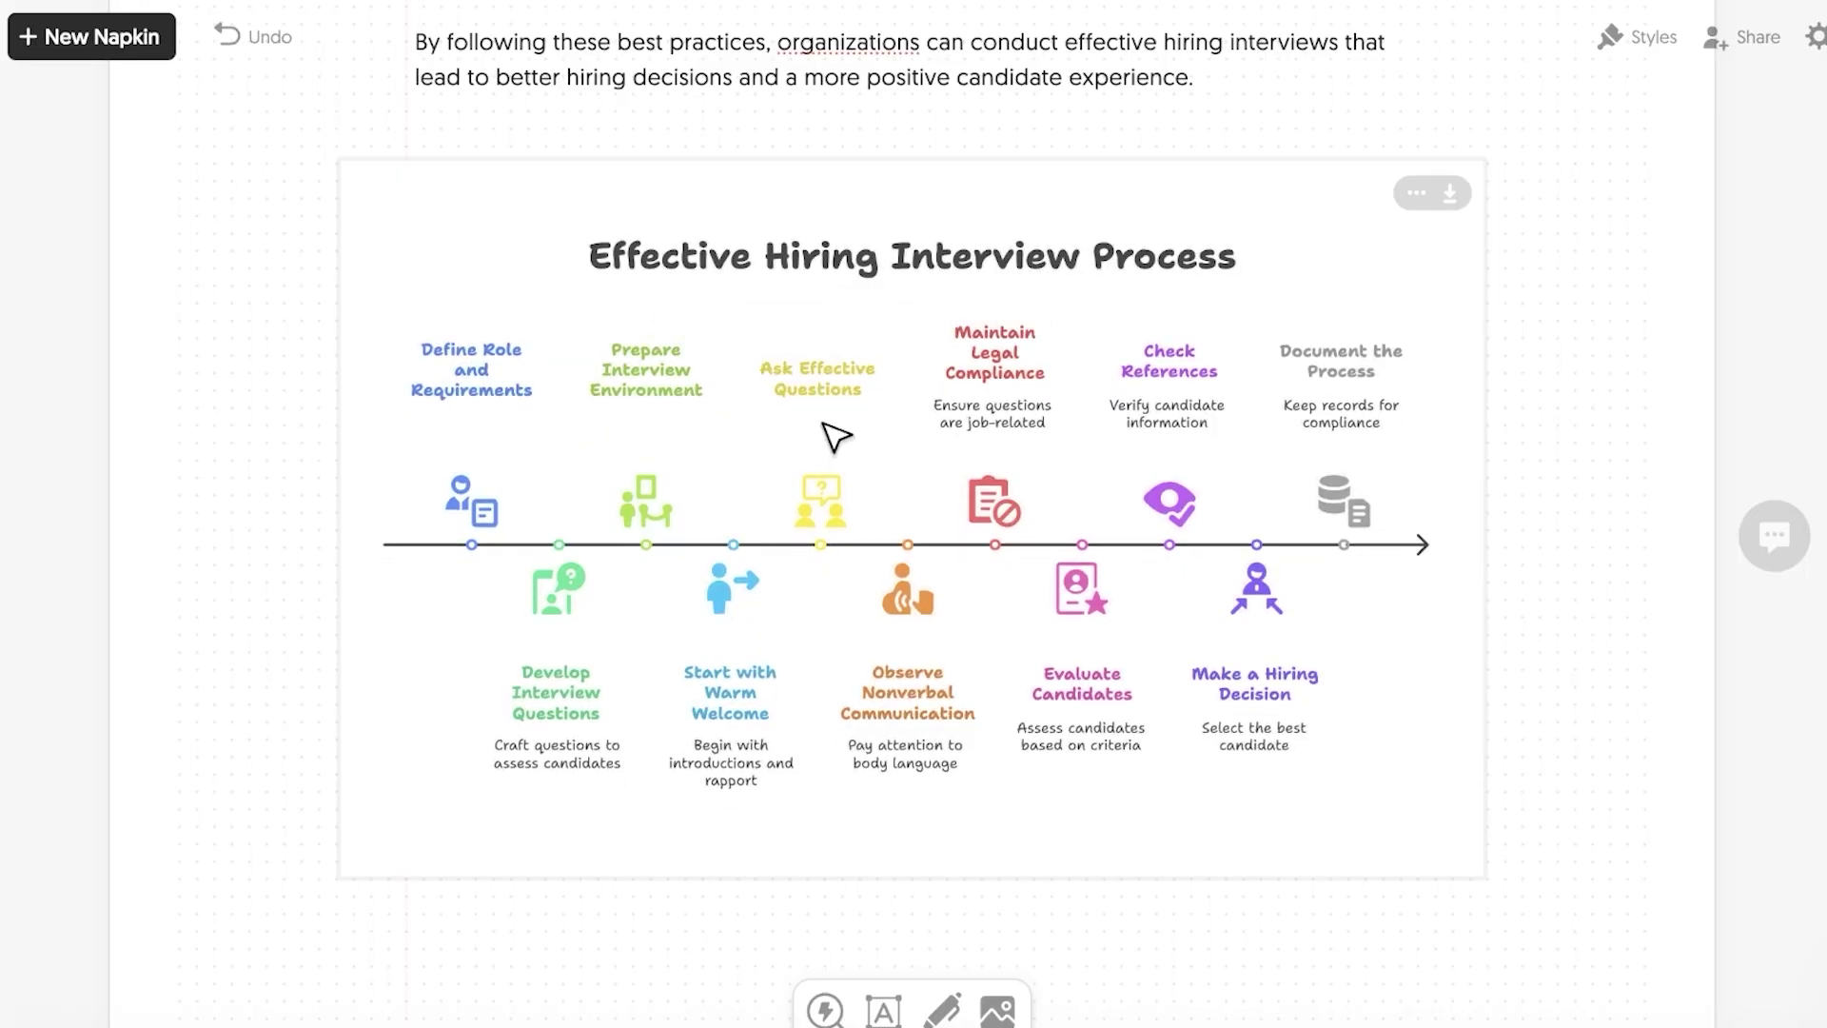
{"action": "left_click", "coordinate": [980, 419]}
{"action": "key", "text": "Delete"}
{"action": "left_click", "coordinate": [1154, 400]}
{"action": "key", "text": "Delete"}
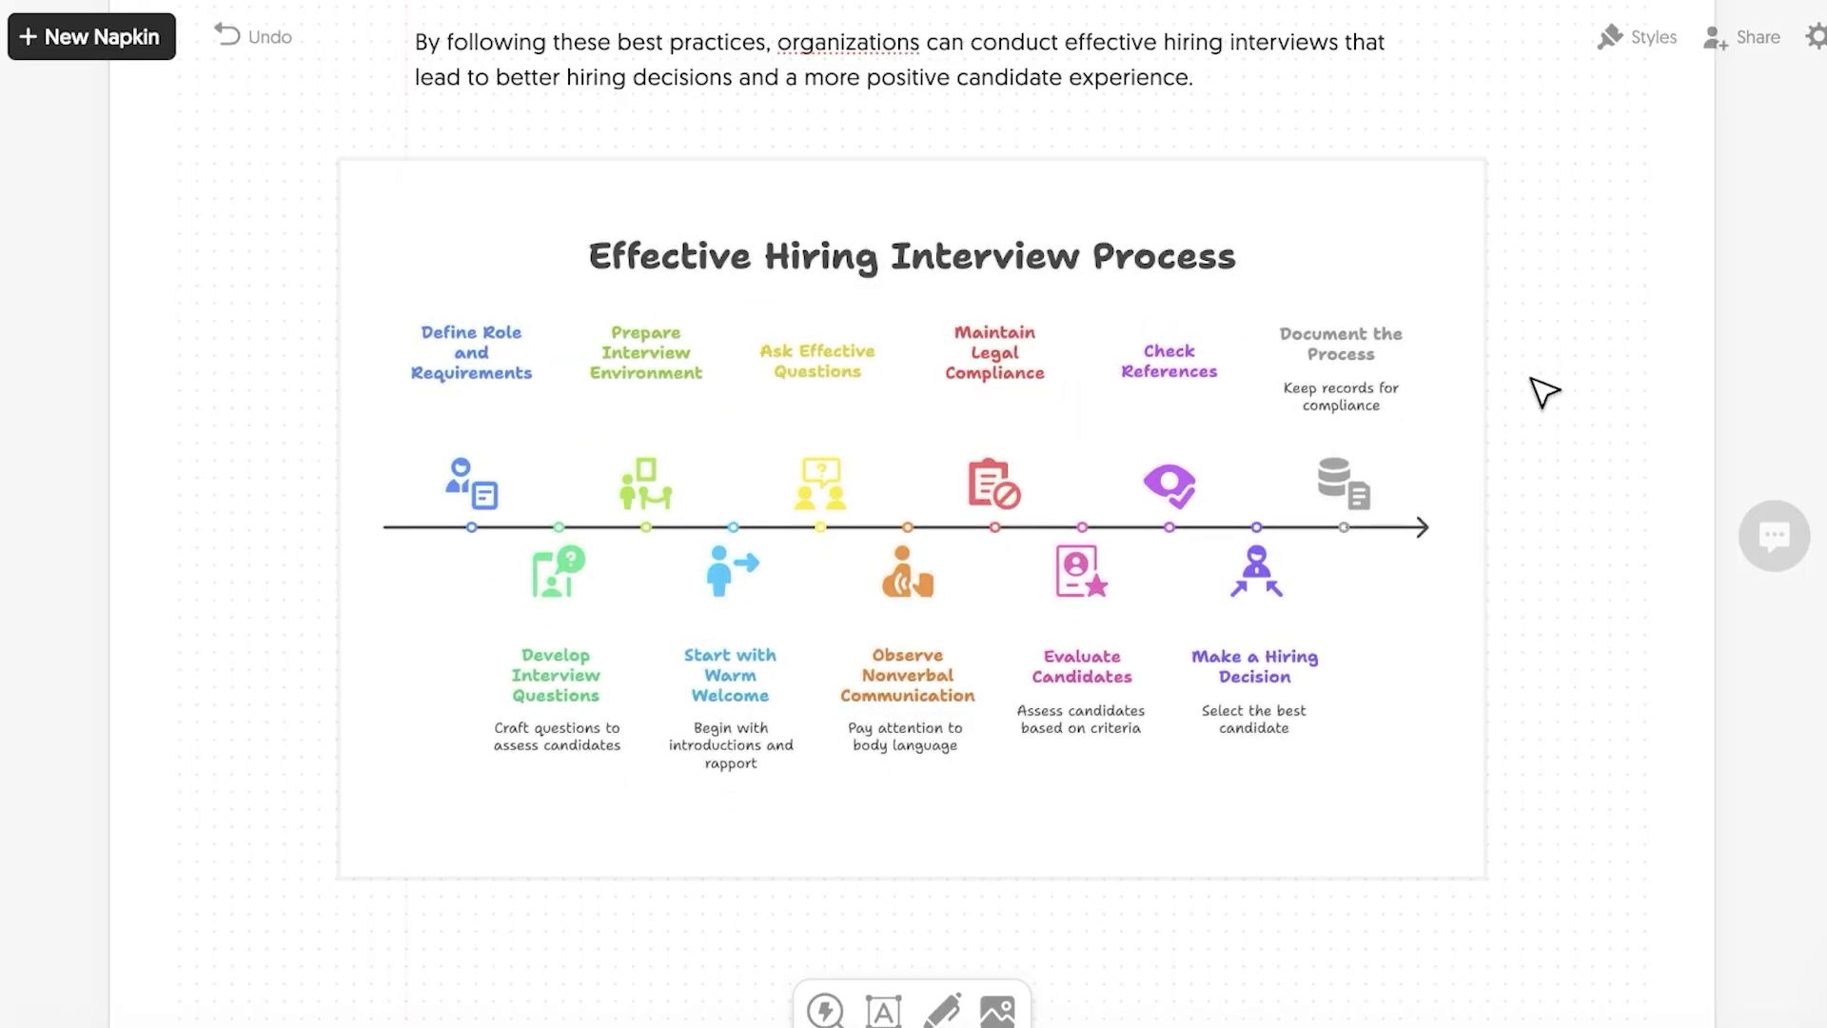
Change the font of the "Effective Hiring Interview Process" title to Times New Roman
{"action": "left_click", "coordinate": [1189, 359]}
{"action": "left_click", "coordinate": [1243, 355]}
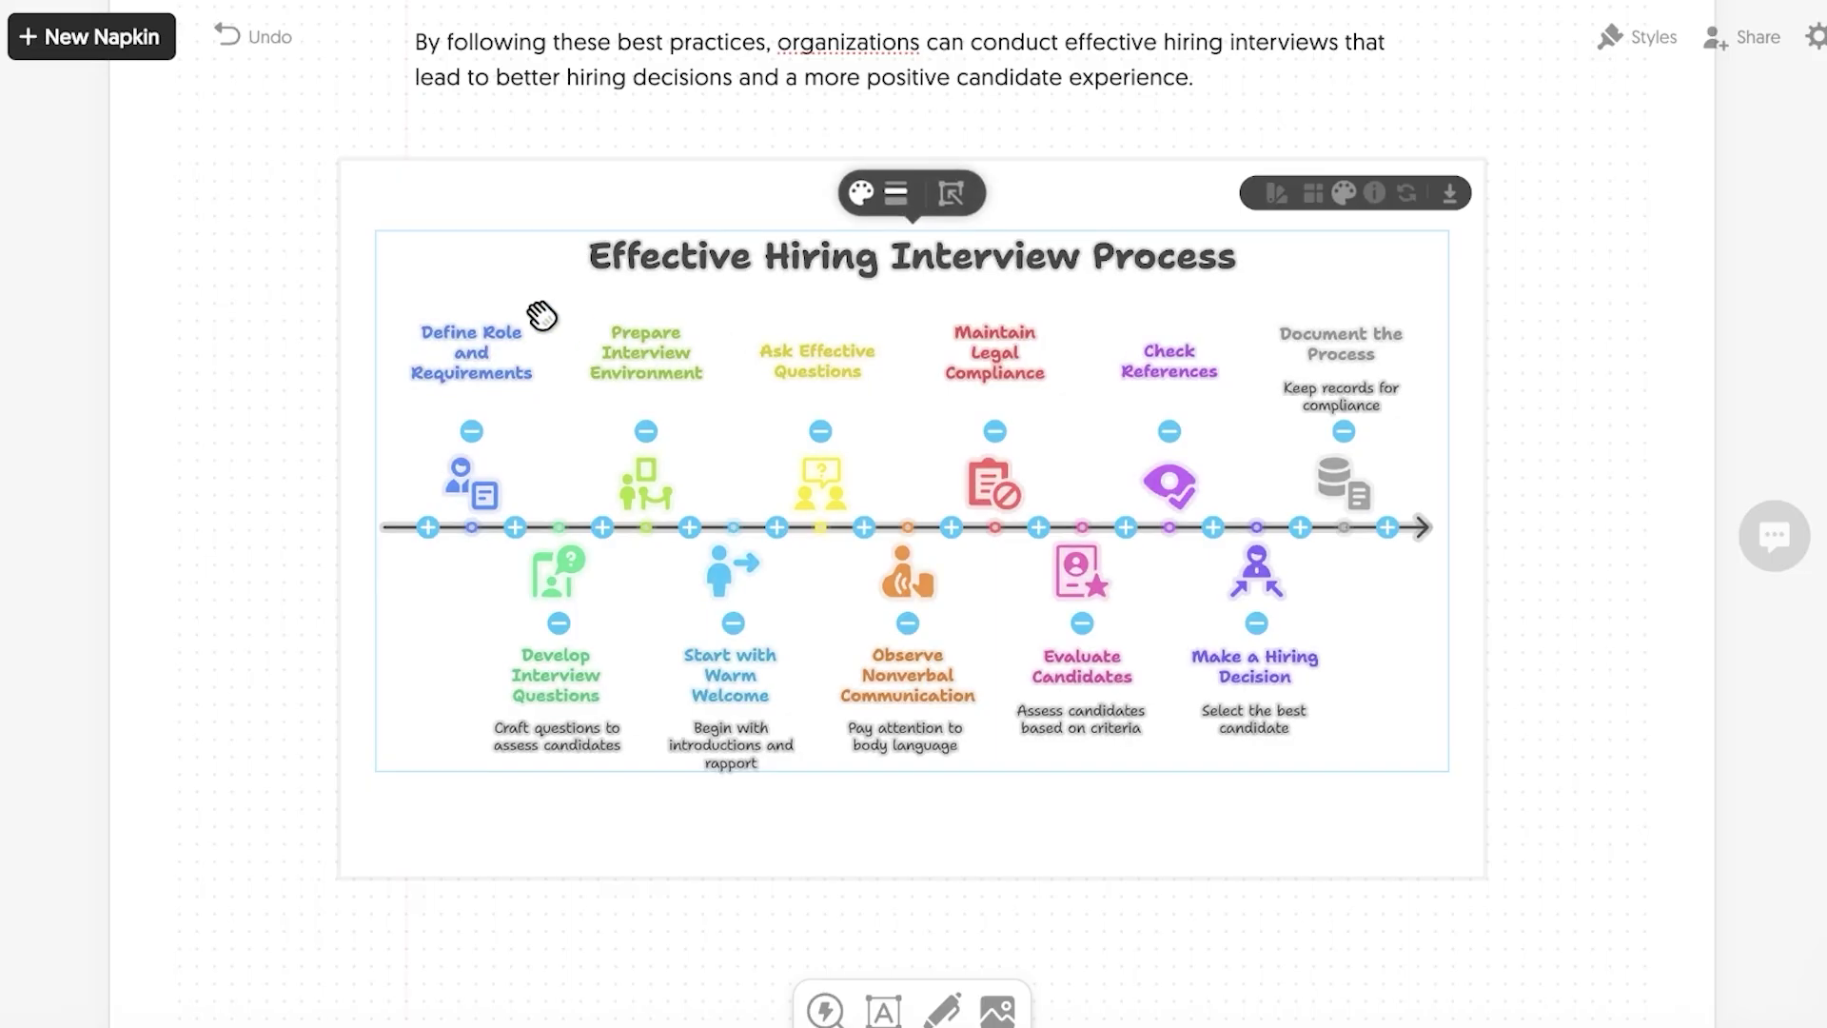
{"action": "left_click", "coordinate": [742, 245]}
{"action": "left_click", "coordinate": [473, 265]}
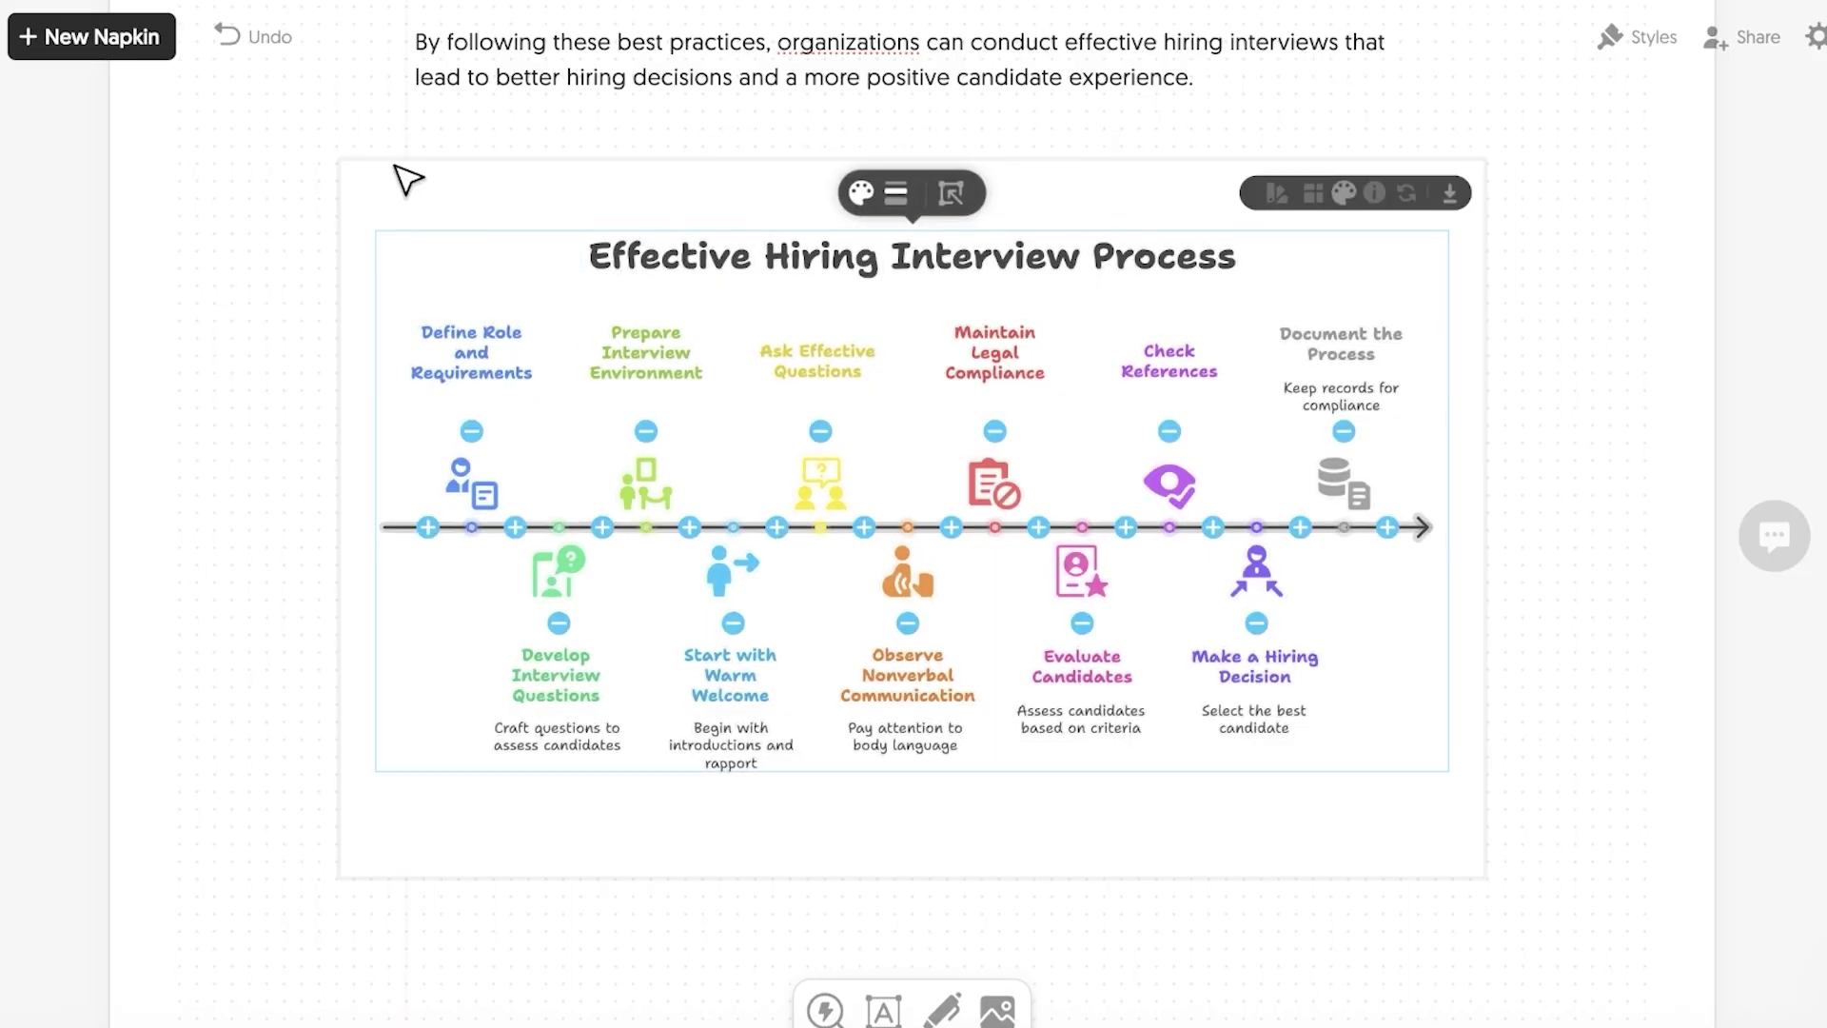
{"action": "left_click", "coordinate": [874, 205]}
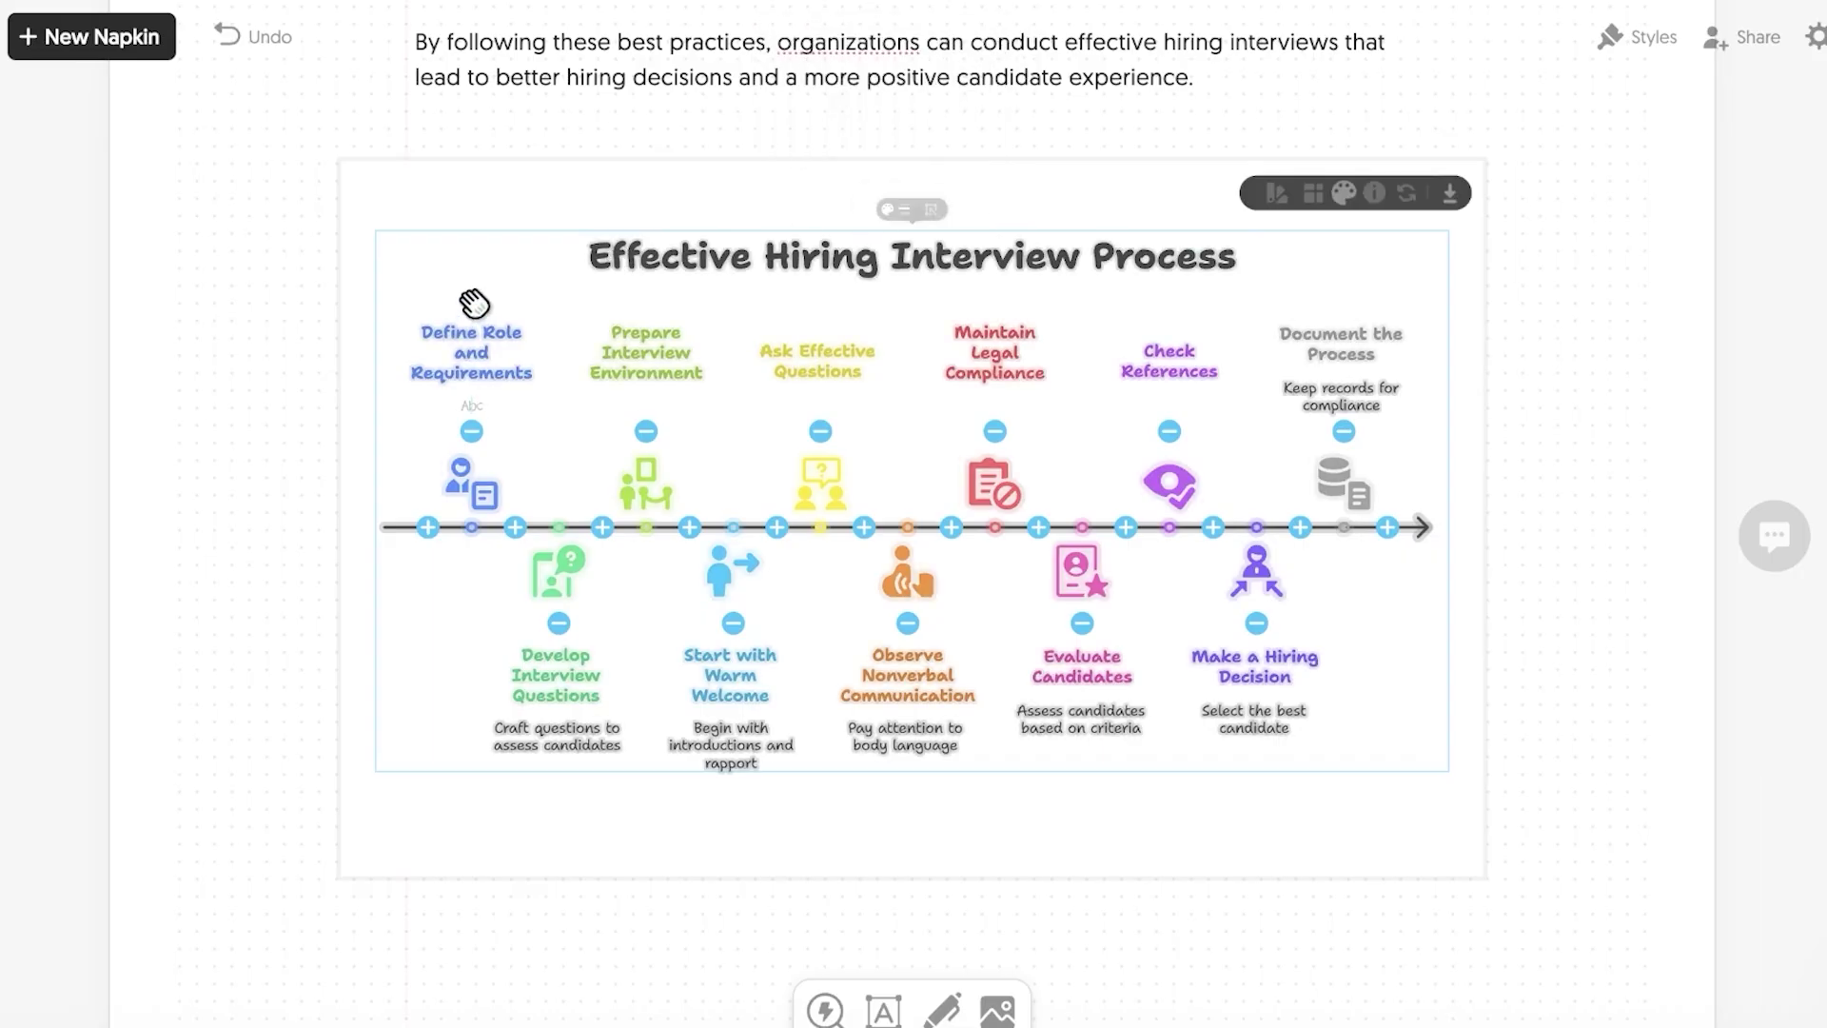
{"action": "left_click", "coordinate": [632, 255]}
{"action": "mouse_move", "coordinate": [838, 165]}
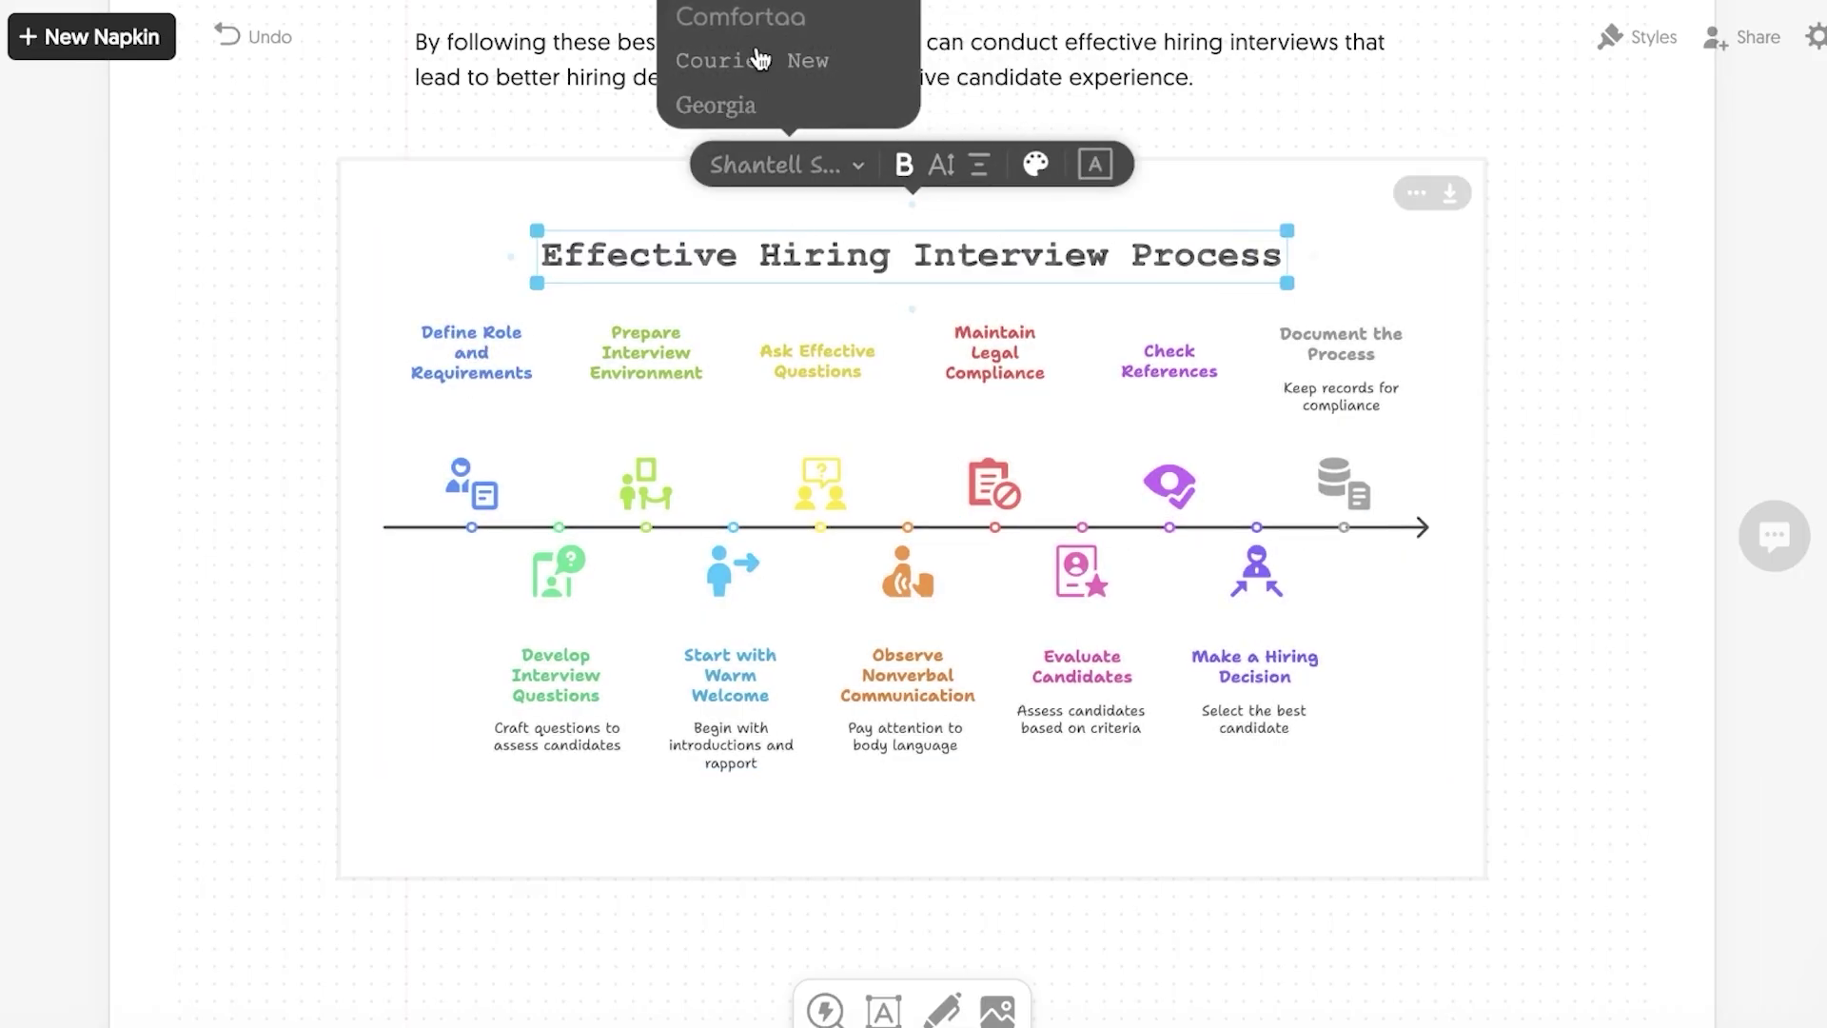
{"action": "scroll", "coordinate": [761, 63], "scroll_direction": "up", "scroll_amount": 3}
{"action": "mouse_move", "coordinate": [776, 421]}
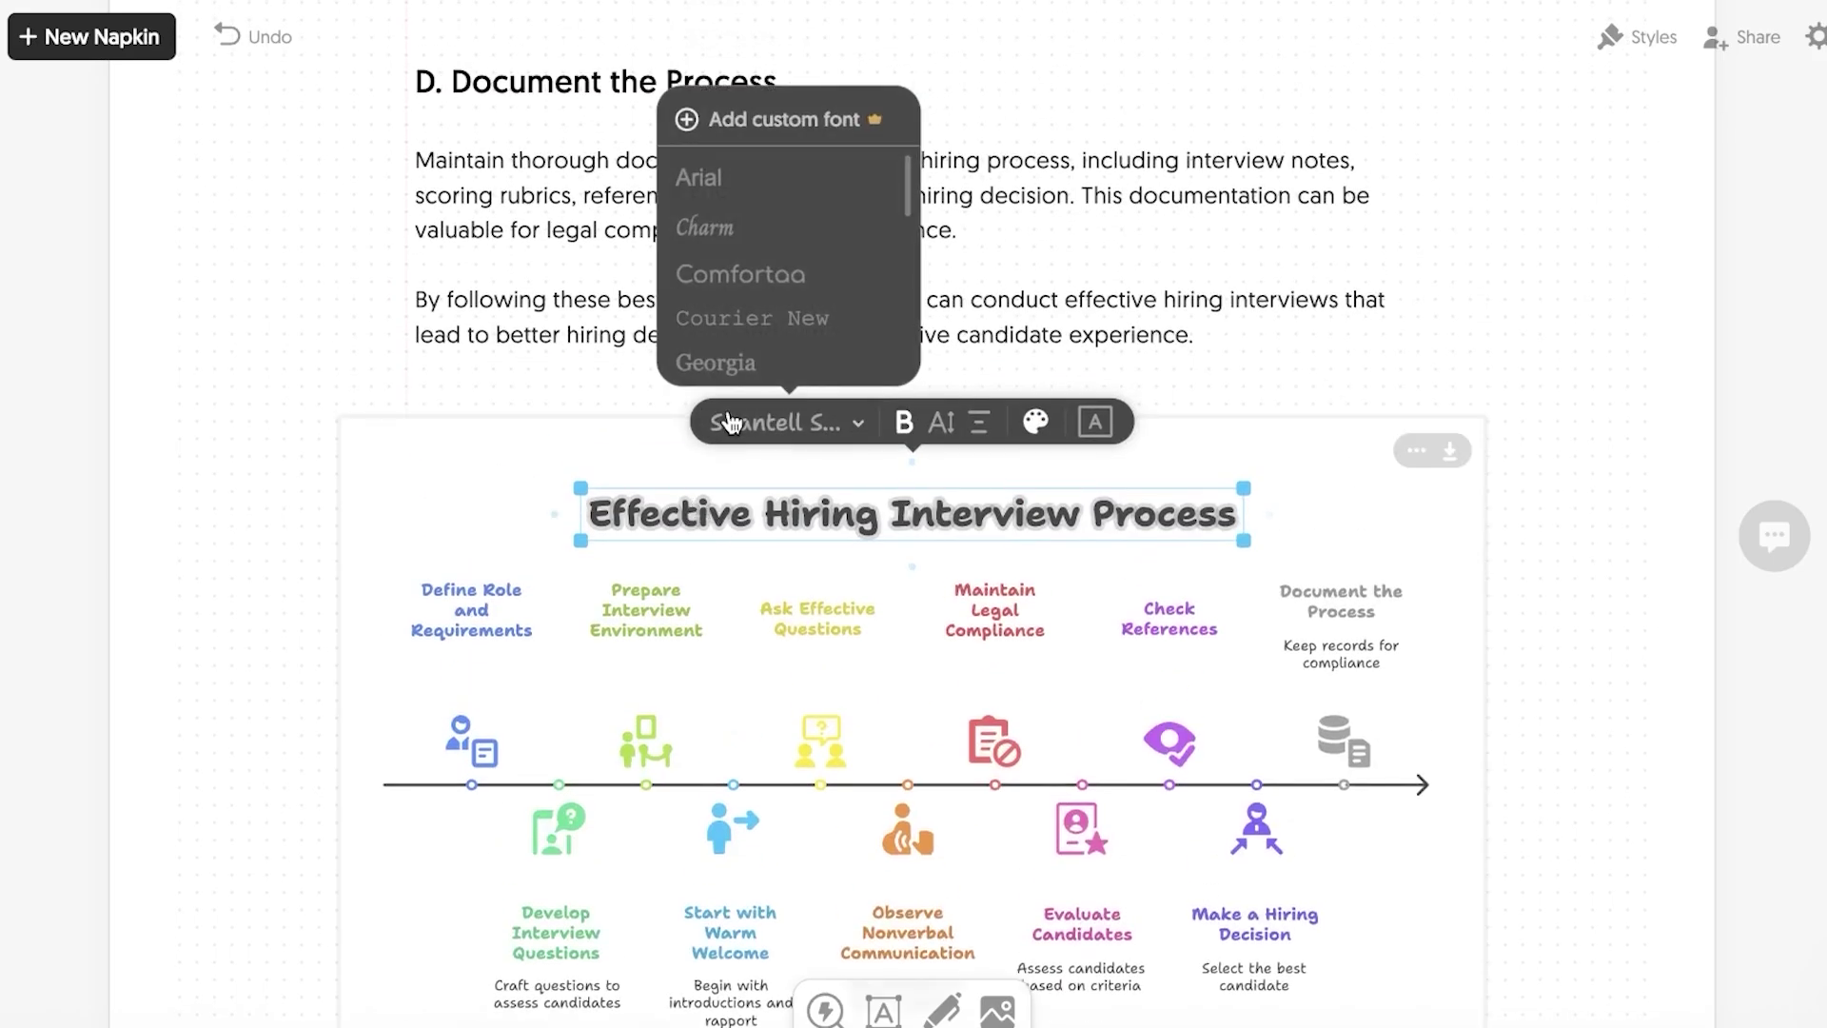
{"action": "scroll", "coordinate": [737, 252], "scroll_direction": "down", "scroll_amount": 5}
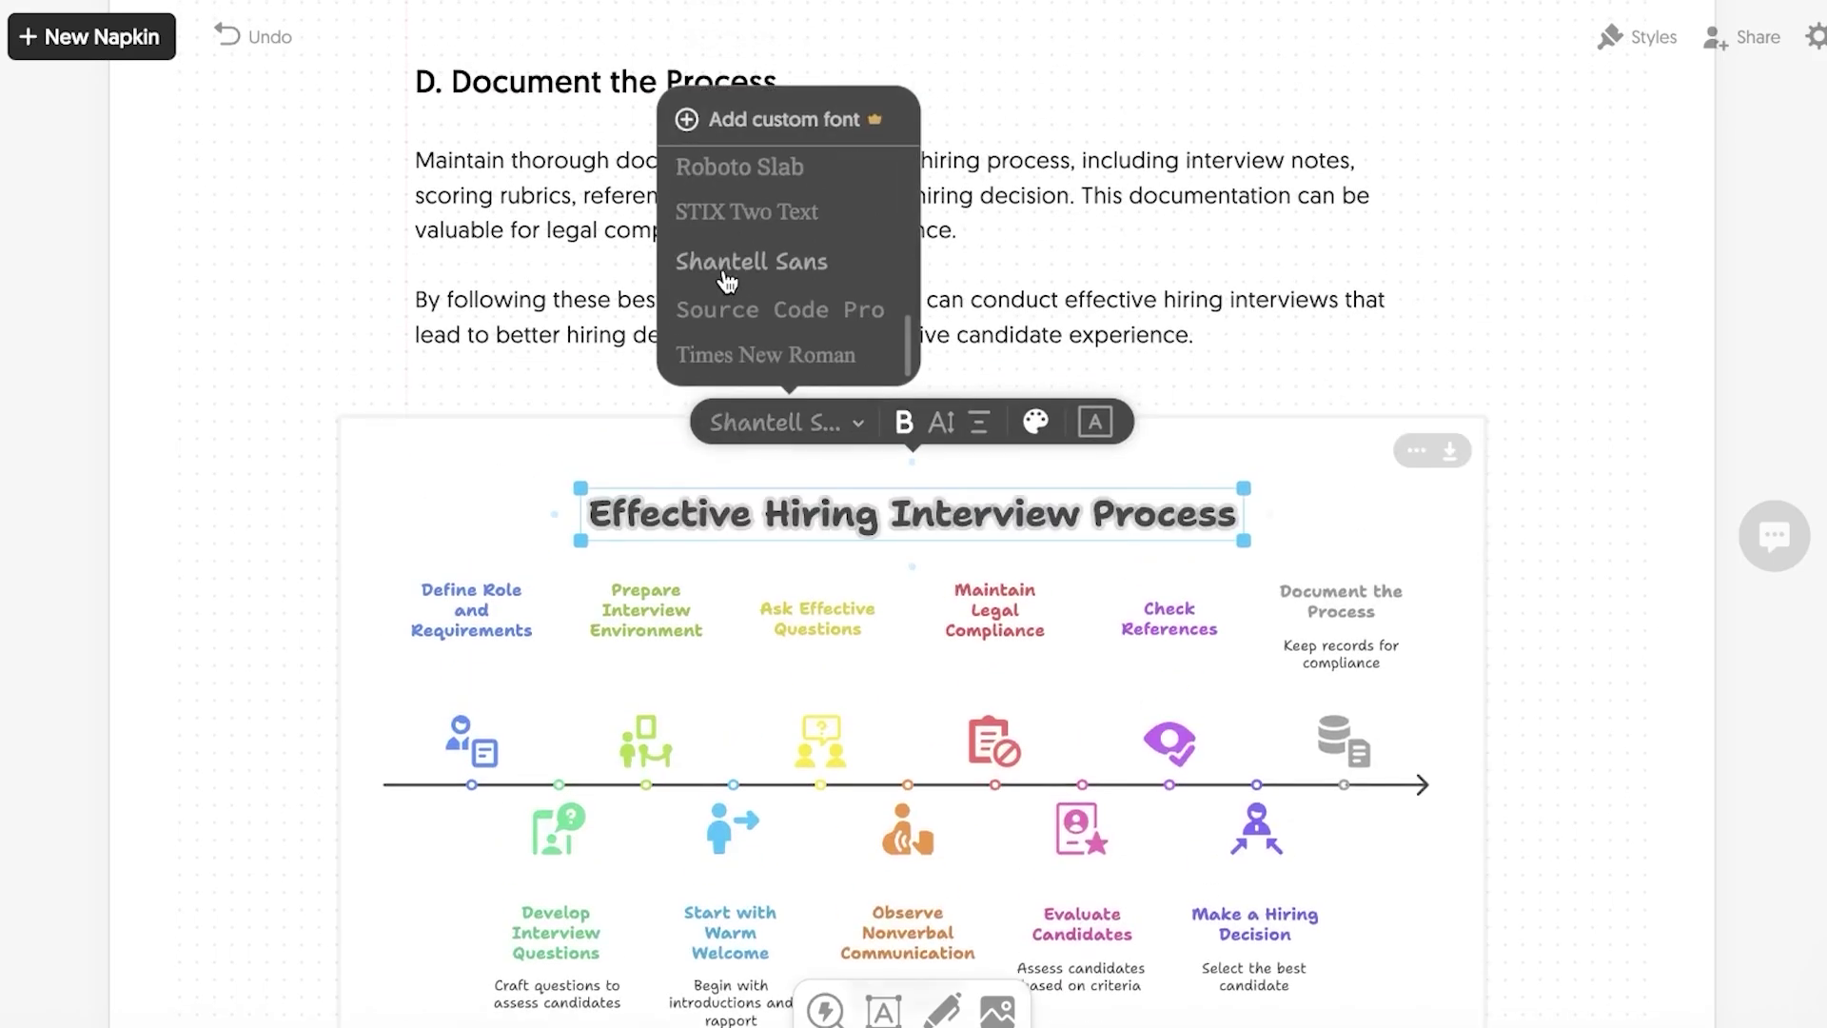
{"action": "left_click", "coordinate": [775, 366]}
Shift the whole timeline diagram slightly within its frame and ungroup its elements
{"action": "left_click", "coordinate": [504, 621]}
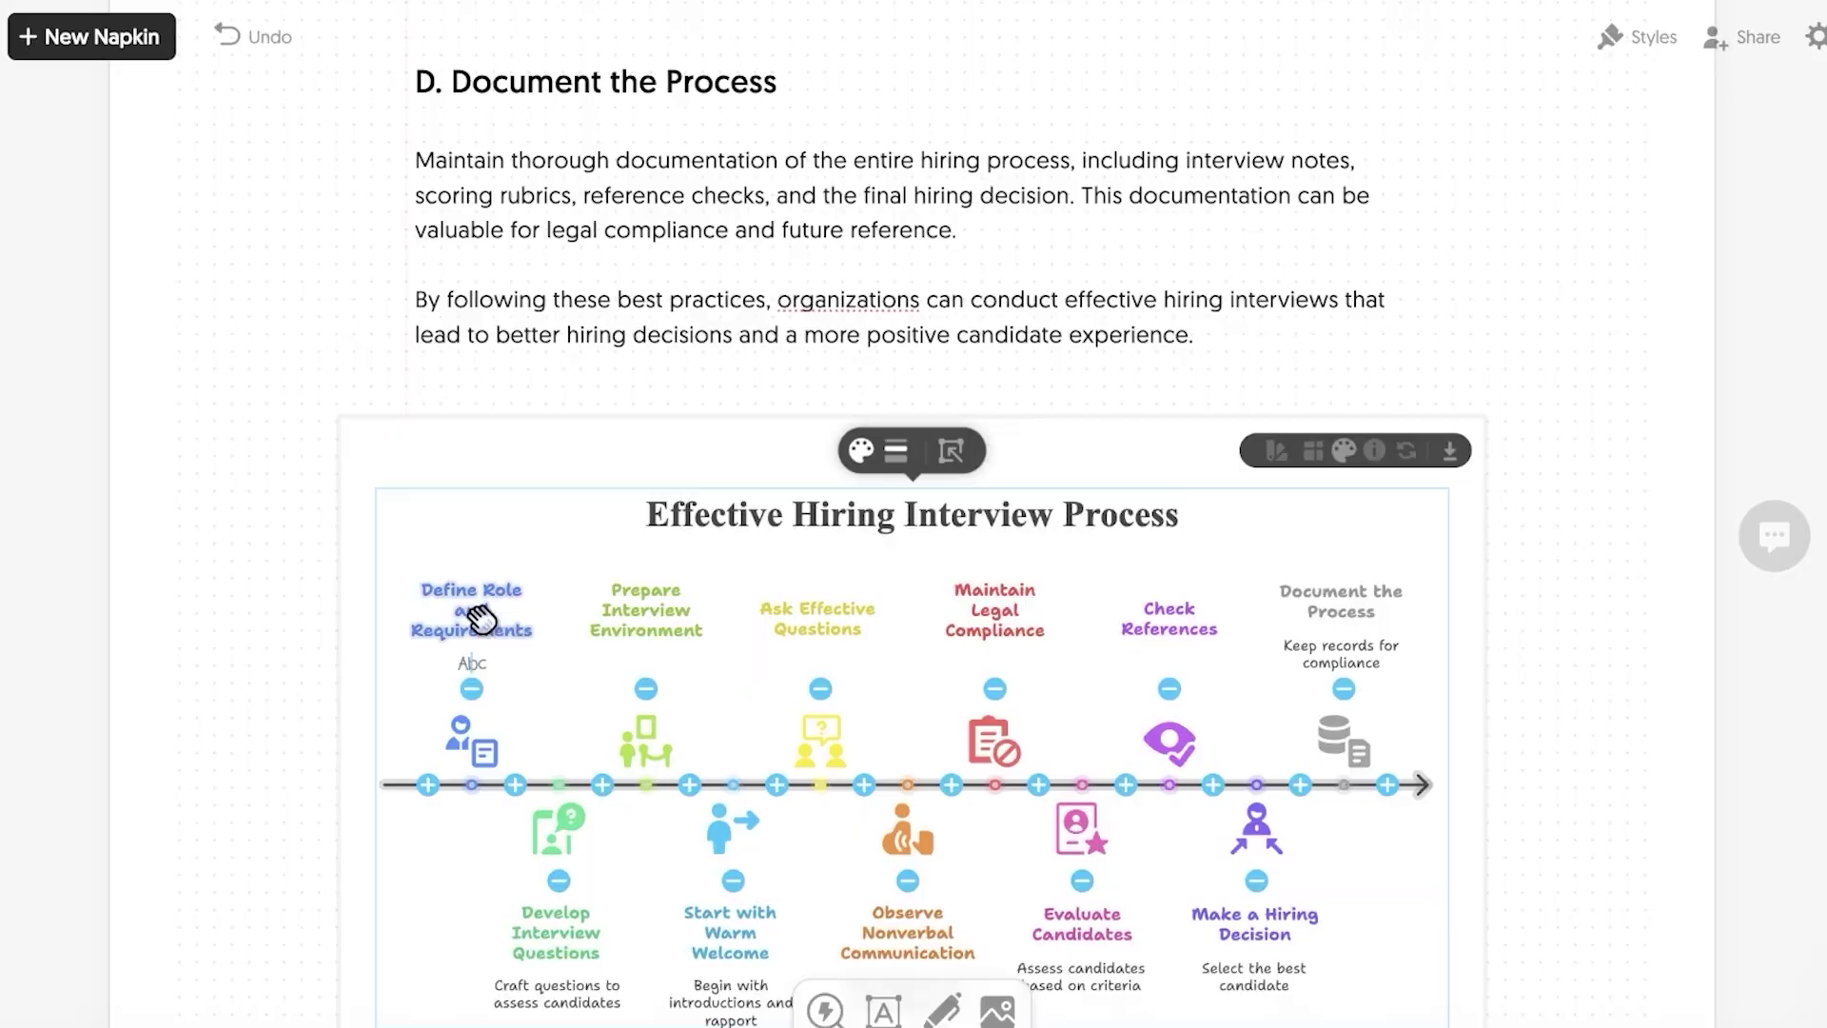
{"action": "scroll", "coordinate": [428, 546], "scroll_direction": "down", "scroll_amount": 3}
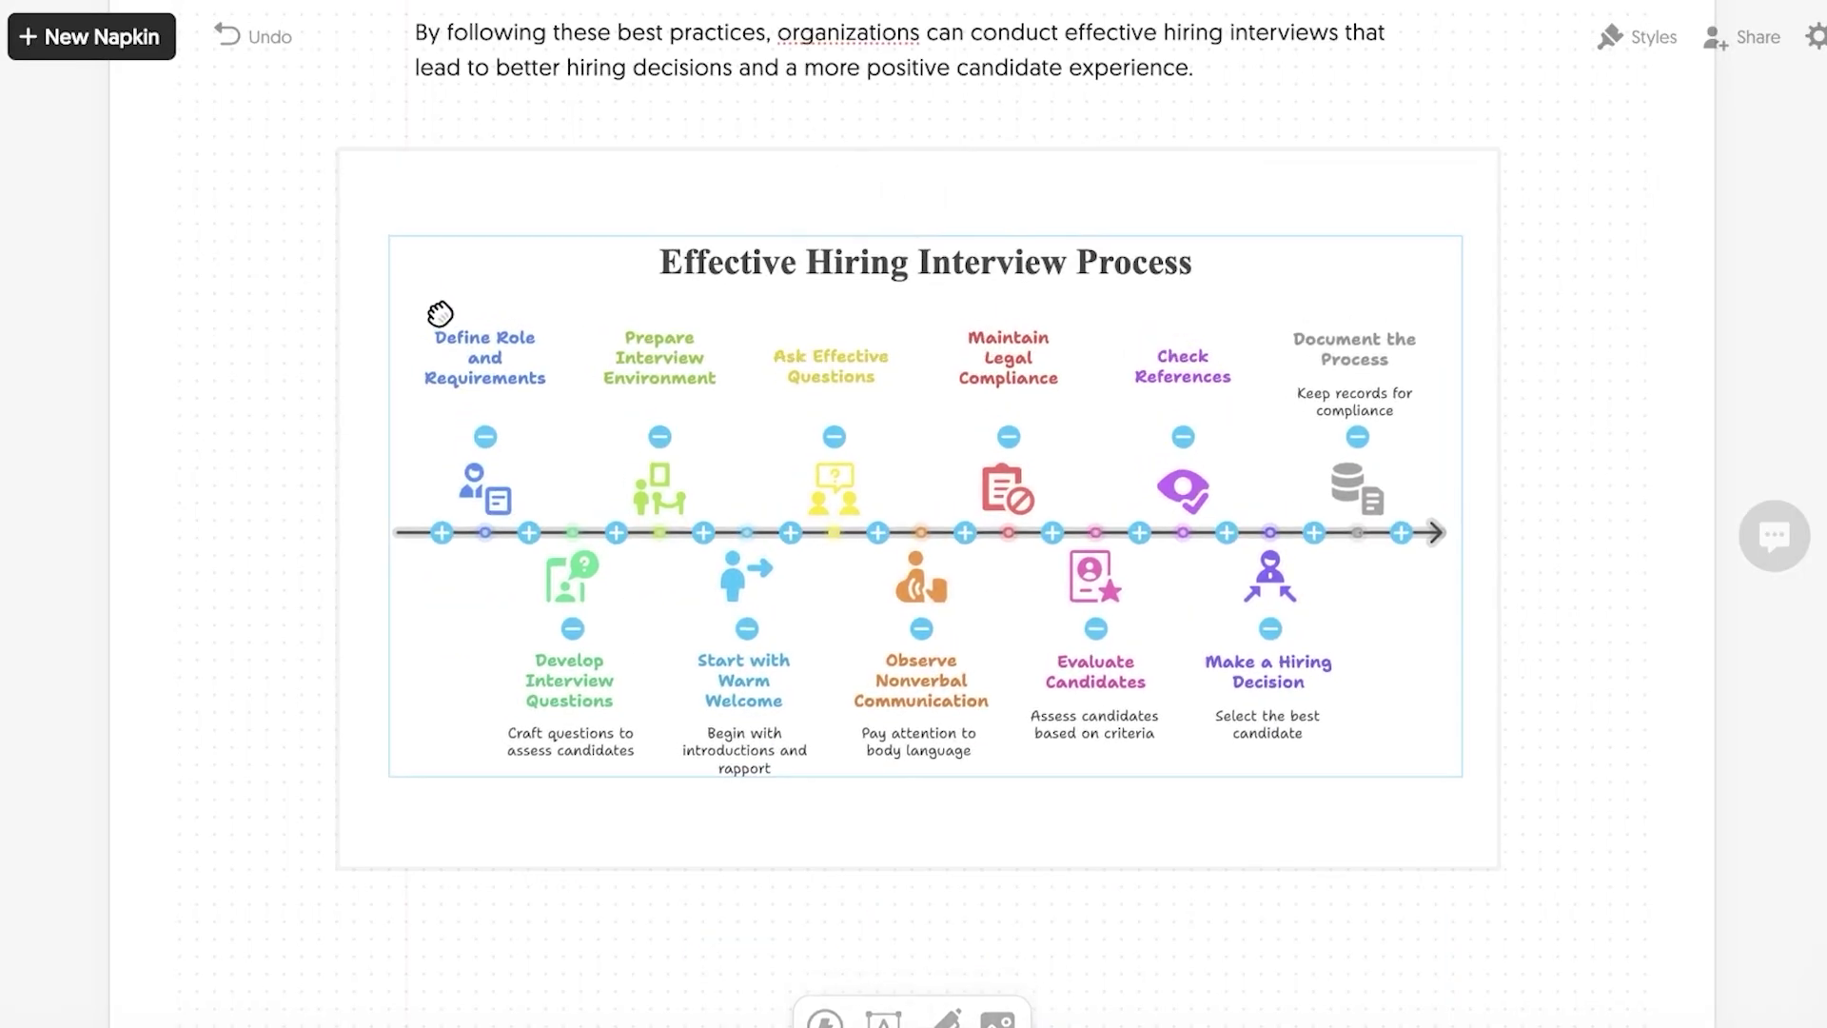
{"action": "left_click_drag", "start_coordinate": [437, 284], "coordinate": [436, 283]}
{"action": "left_click", "coordinate": [974, 170]}
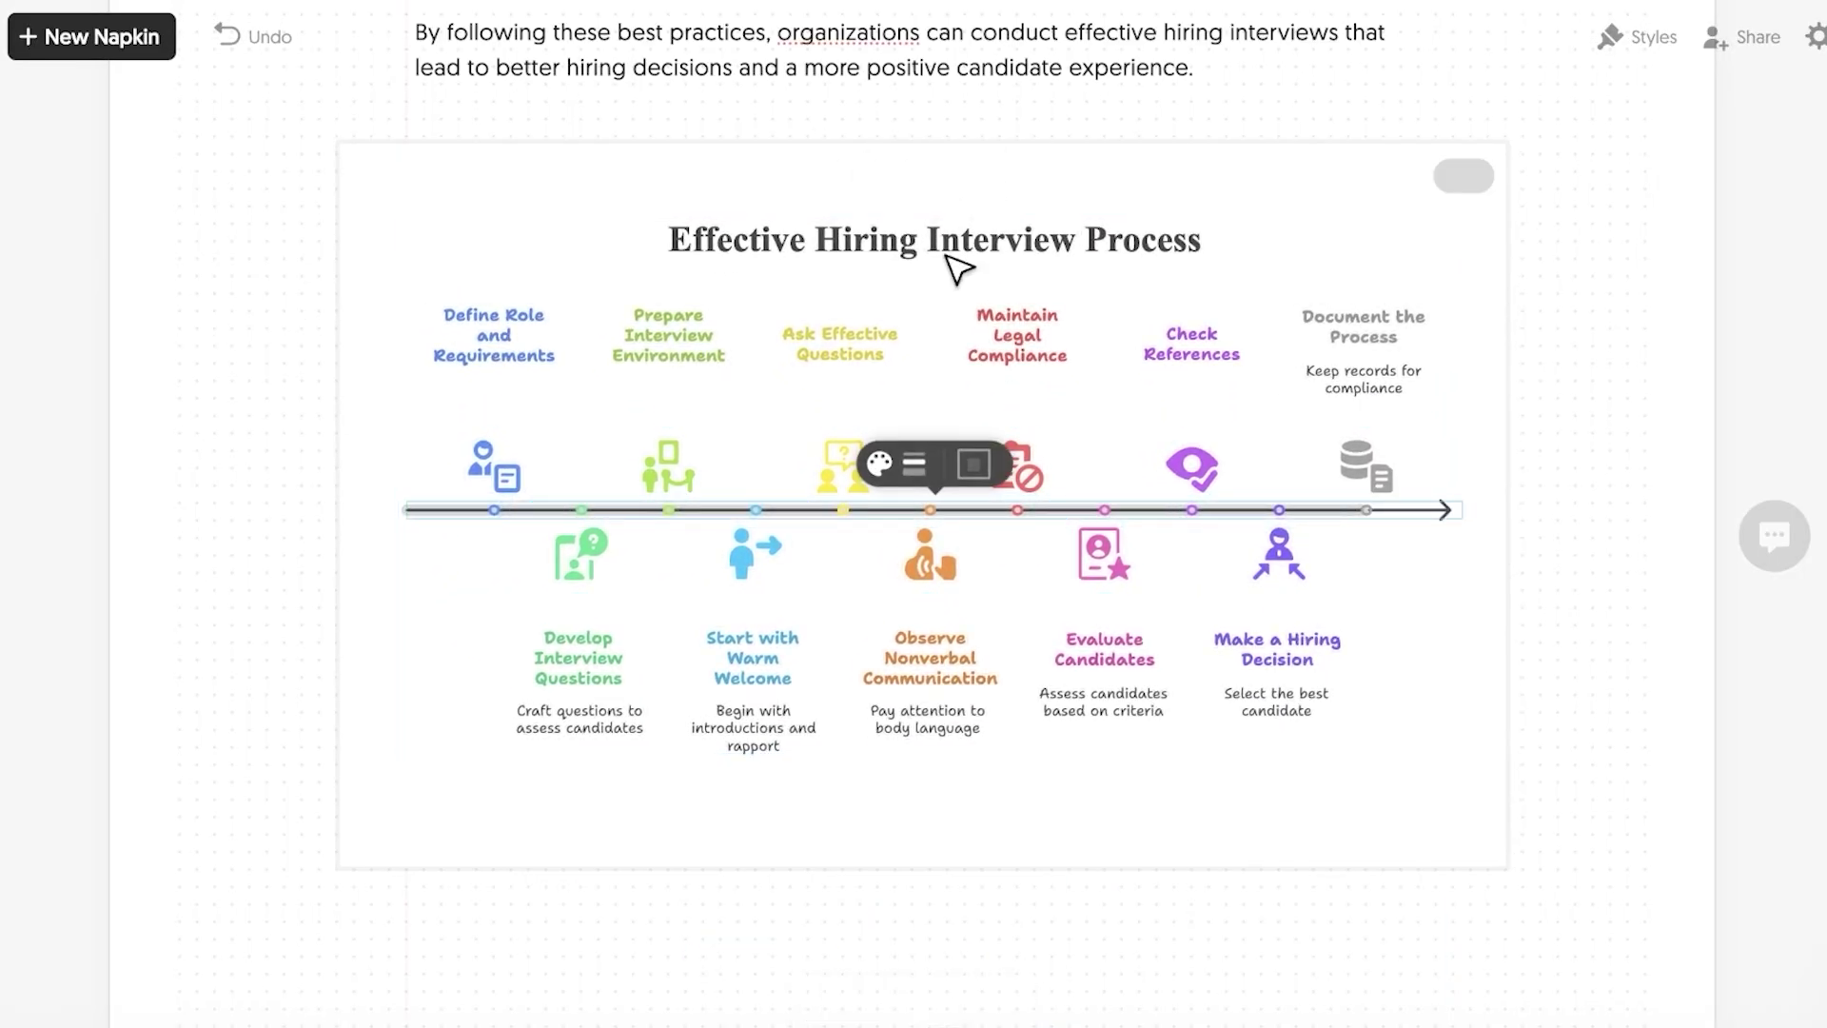
Look through the shape options for the timeline arrow and the text size options for the "Define Role and Requirements" heading
{"action": "left_click", "coordinate": [974, 463]}
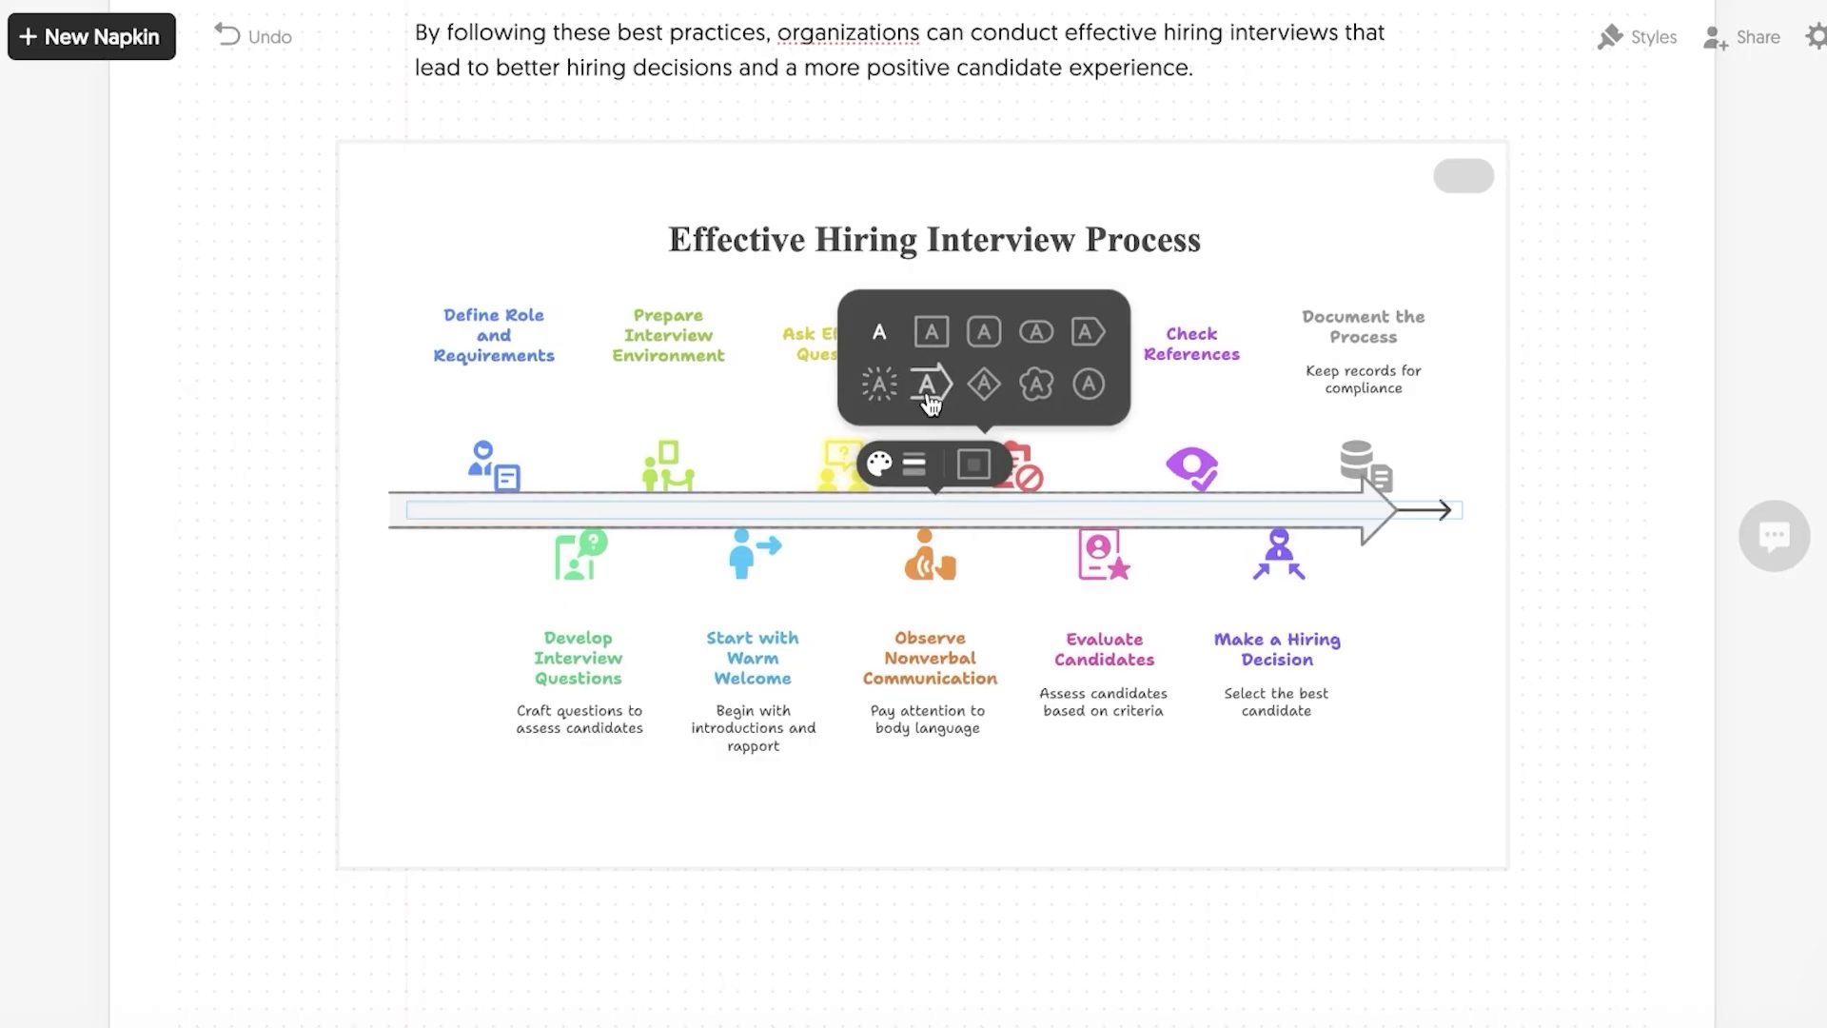
{"action": "left_click", "coordinate": [1818, 415]}
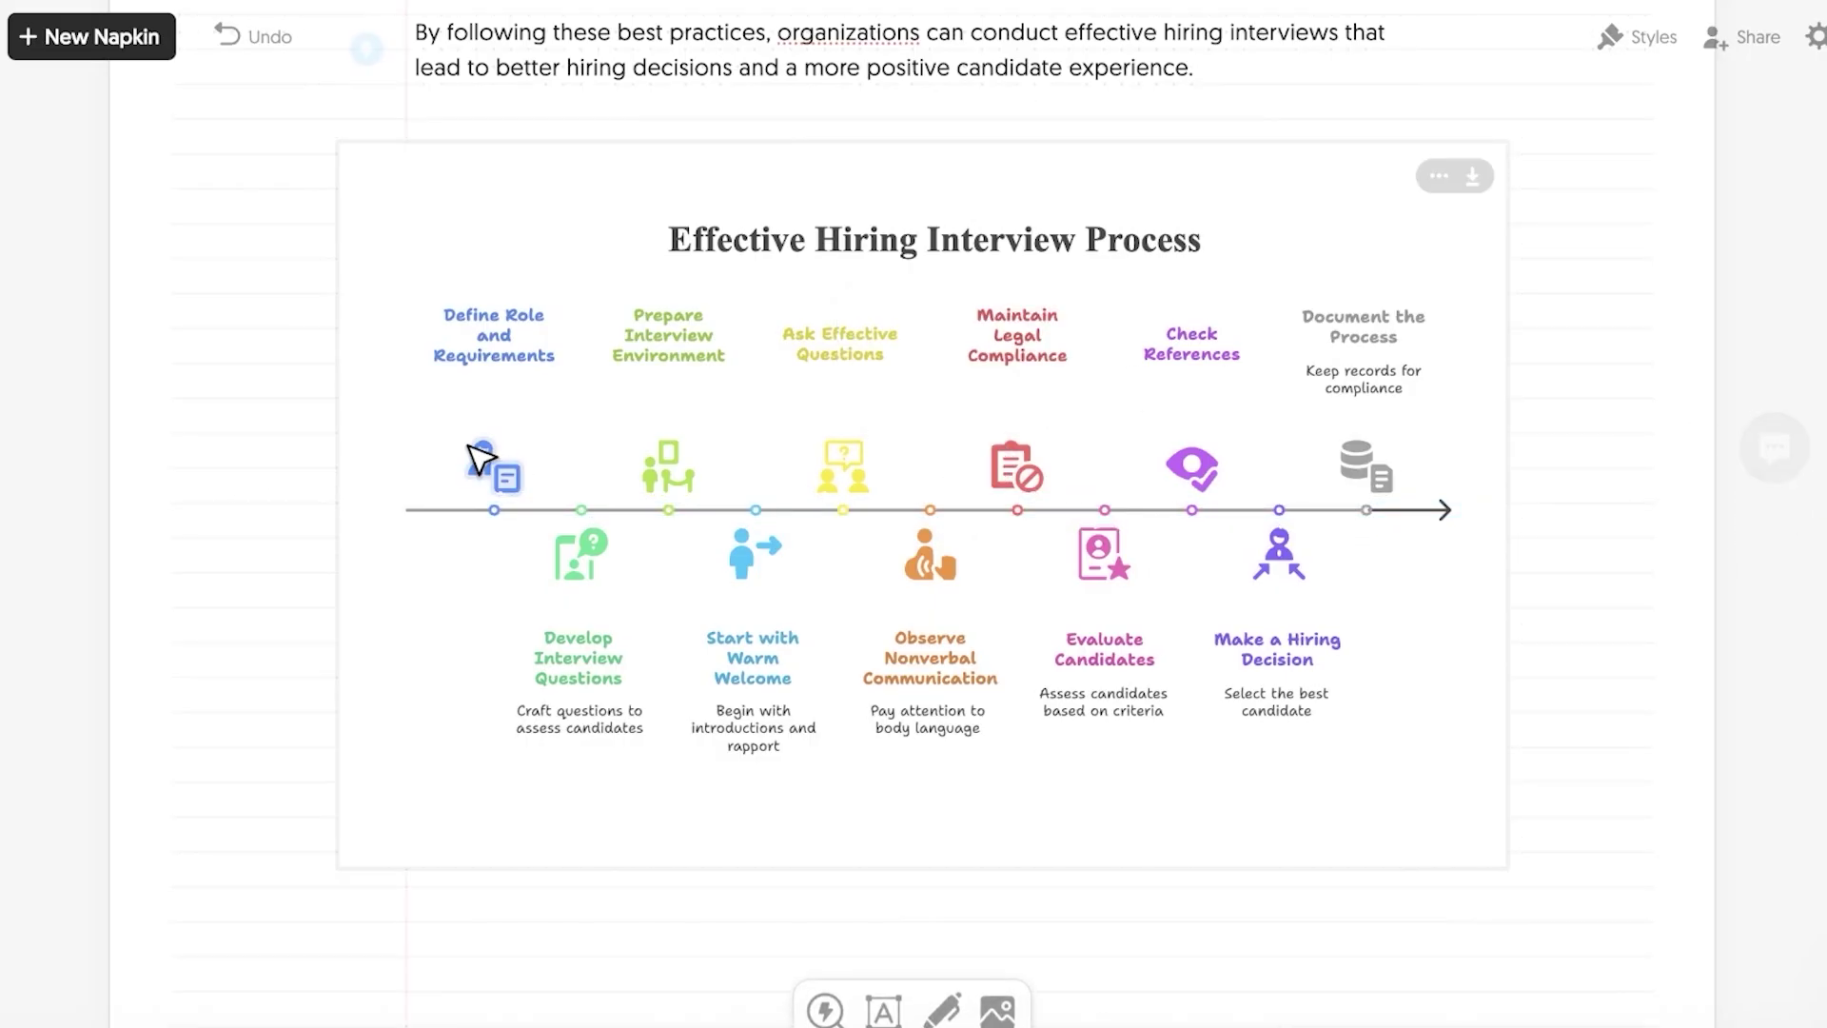
{"action": "left_click", "coordinate": [537, 318]}
{"action": "left_click", "coordinate": [463, 235]}
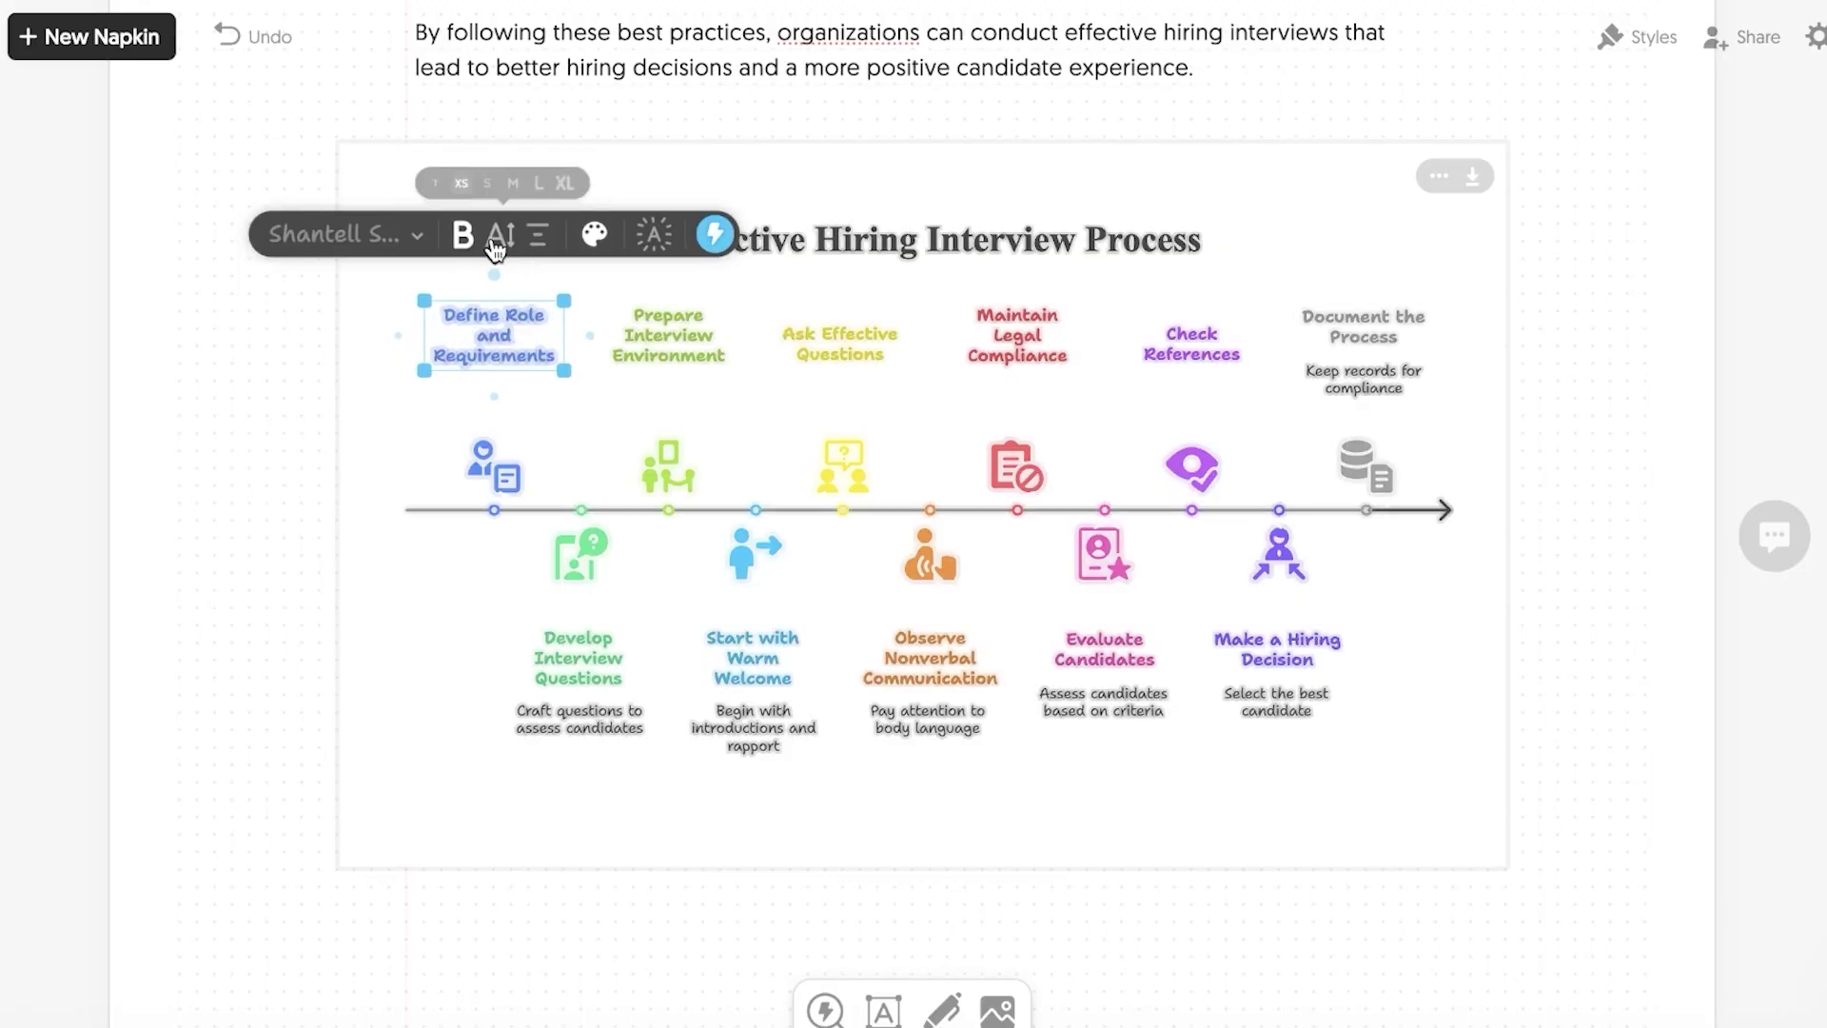
{"action": "left_click", "coordinate": [497, 239]}
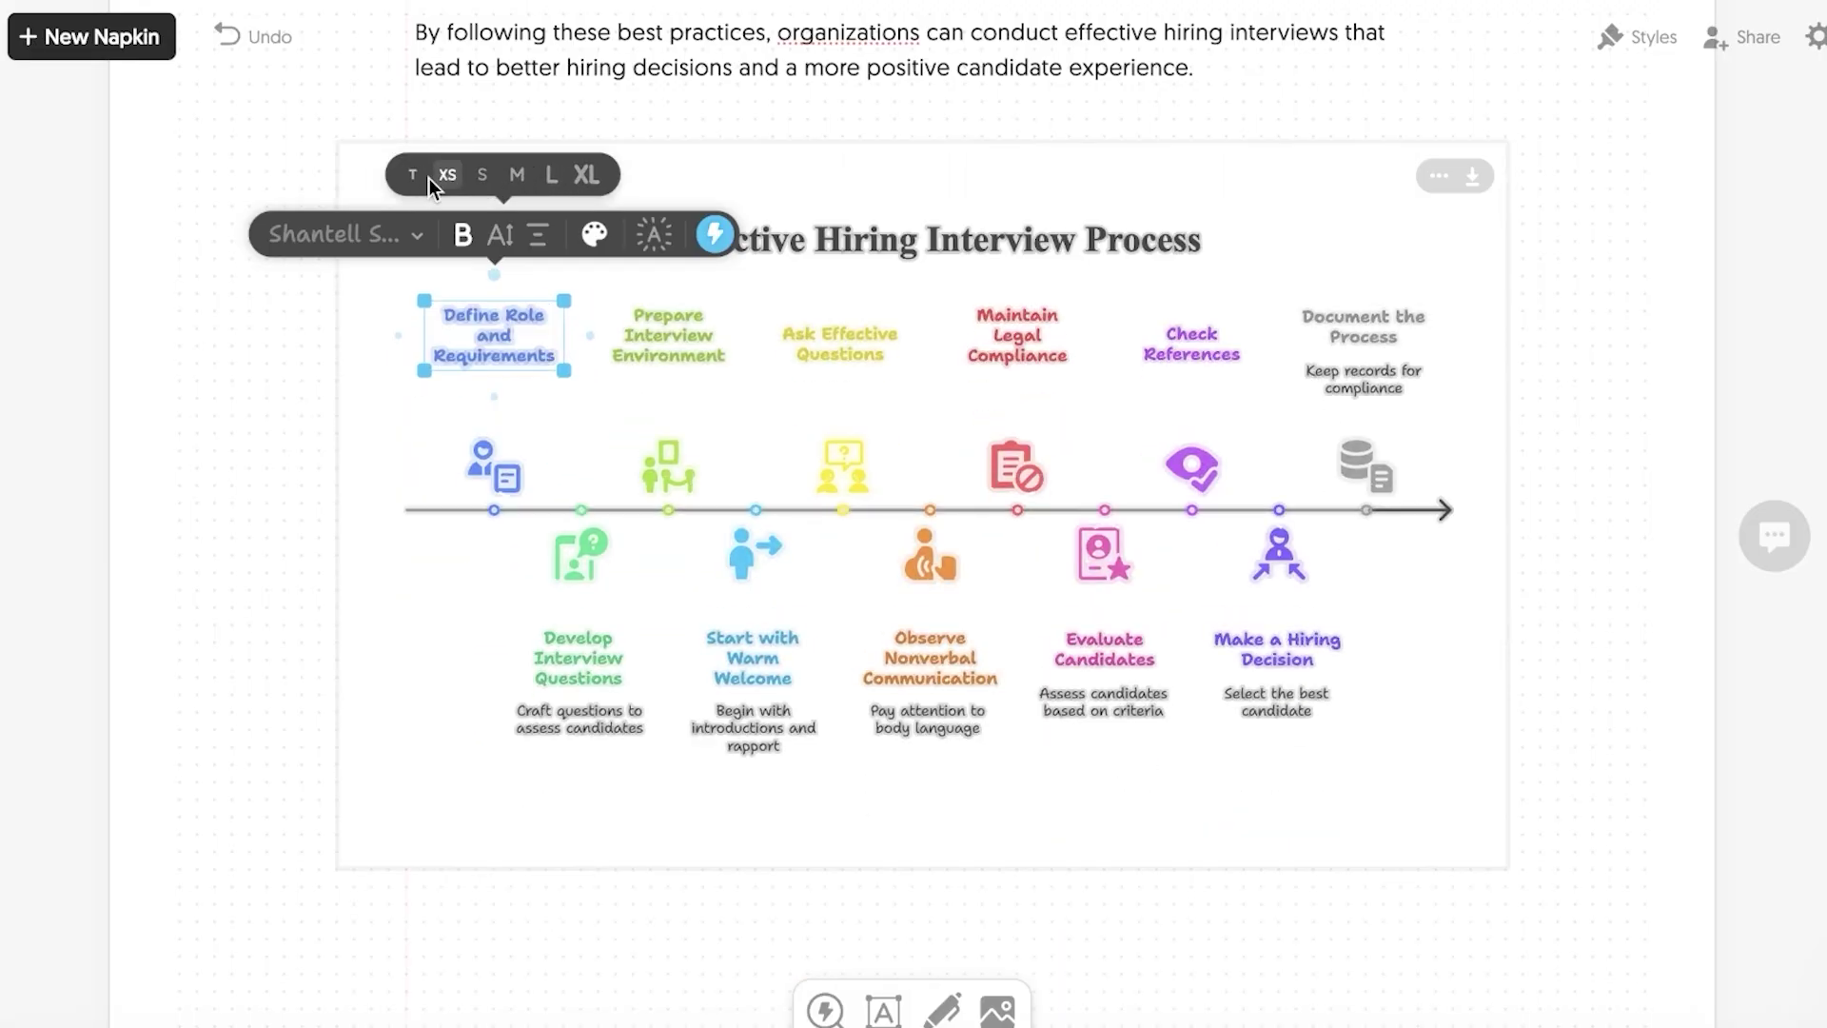
{"action": "left_click", "coordinate": [772, 314]}
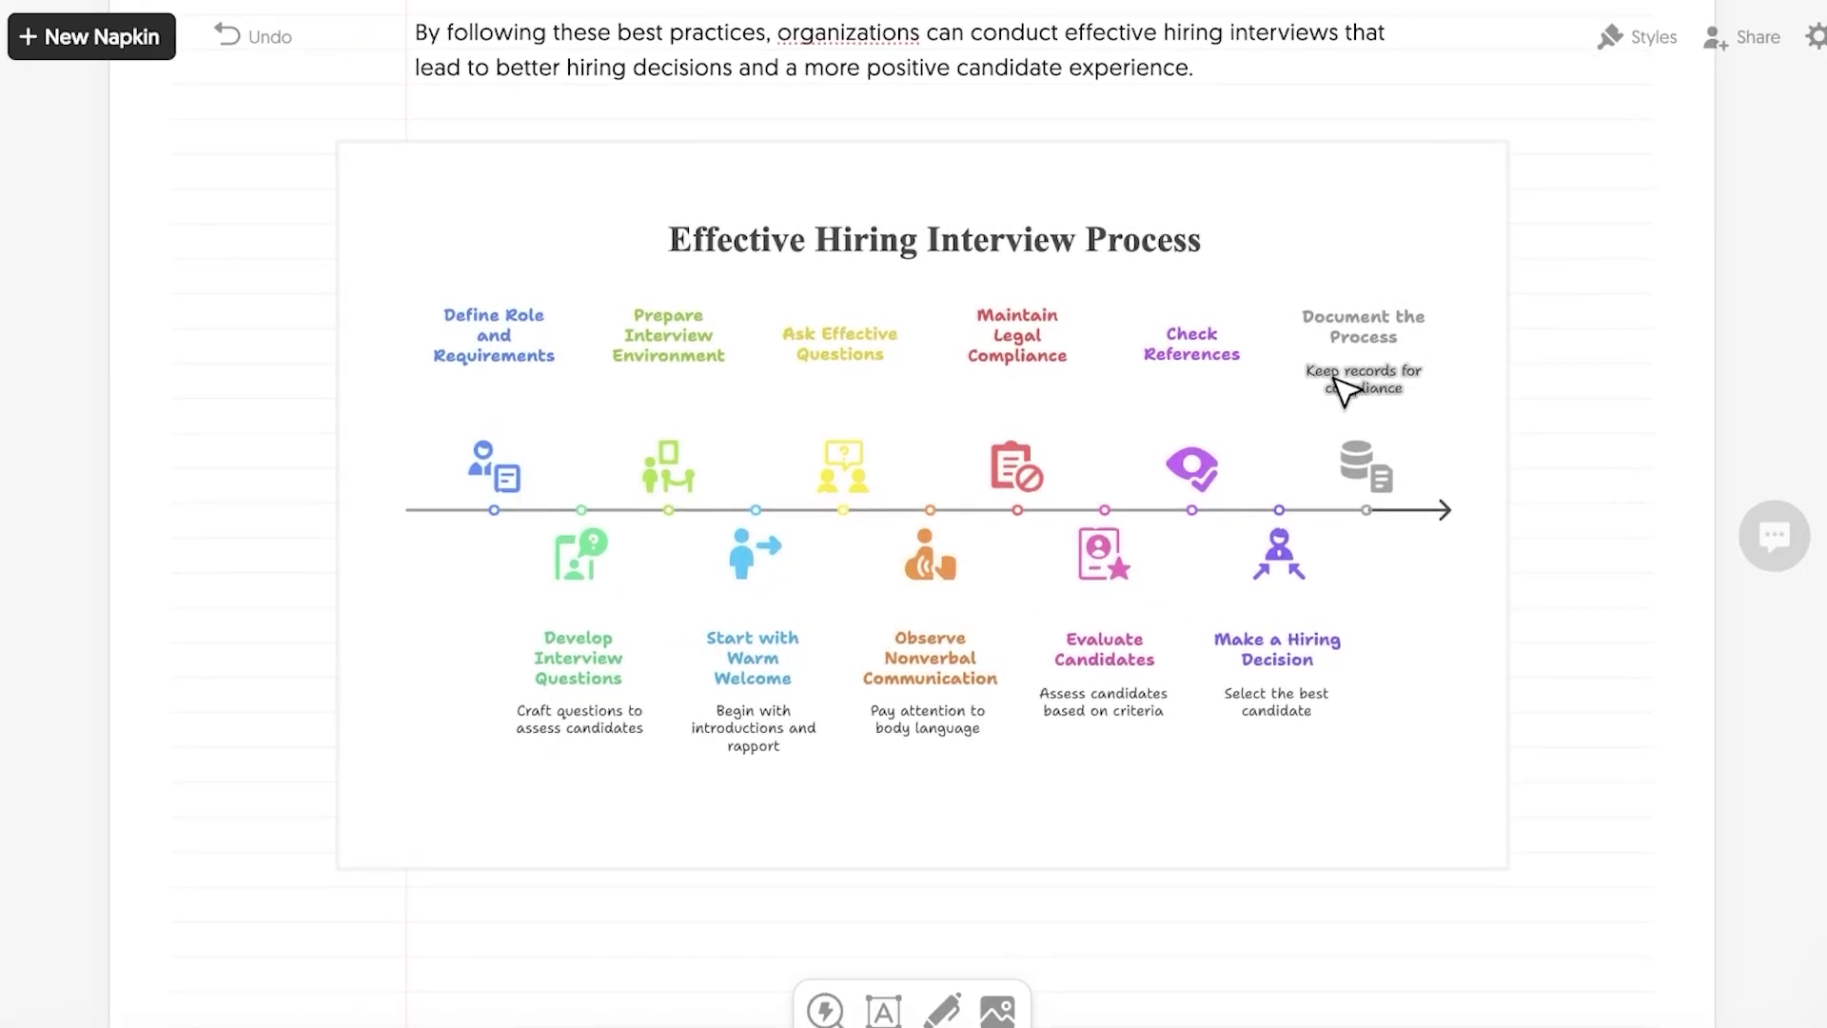
Delete the descriptions under the "Document the Process", "Make a Hiring Decision", "Evaluate Candidates" and "Observe Nonverbal Communication" headings
{"action": "left_click", "coordinate": [1275, 718]}
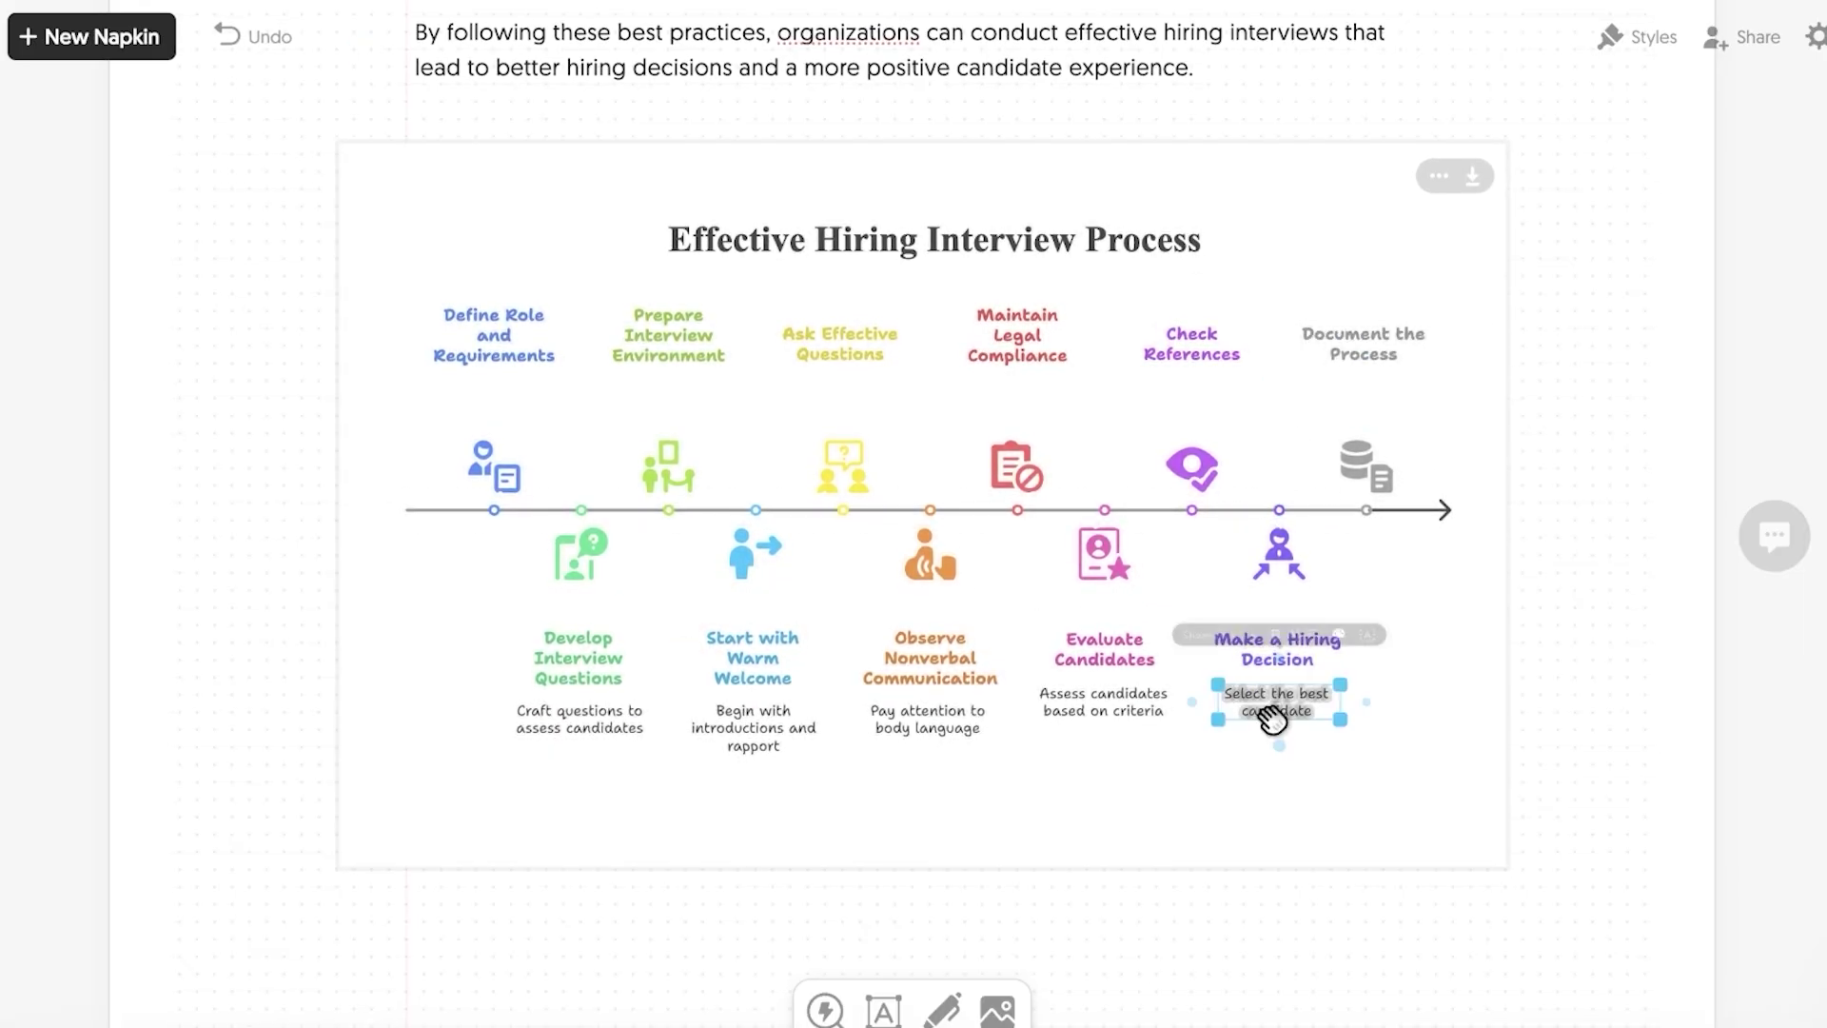
{"action": "key", "text": "BackSpace"}
{"action": "left_click", "coordinate": [1161, 704]}
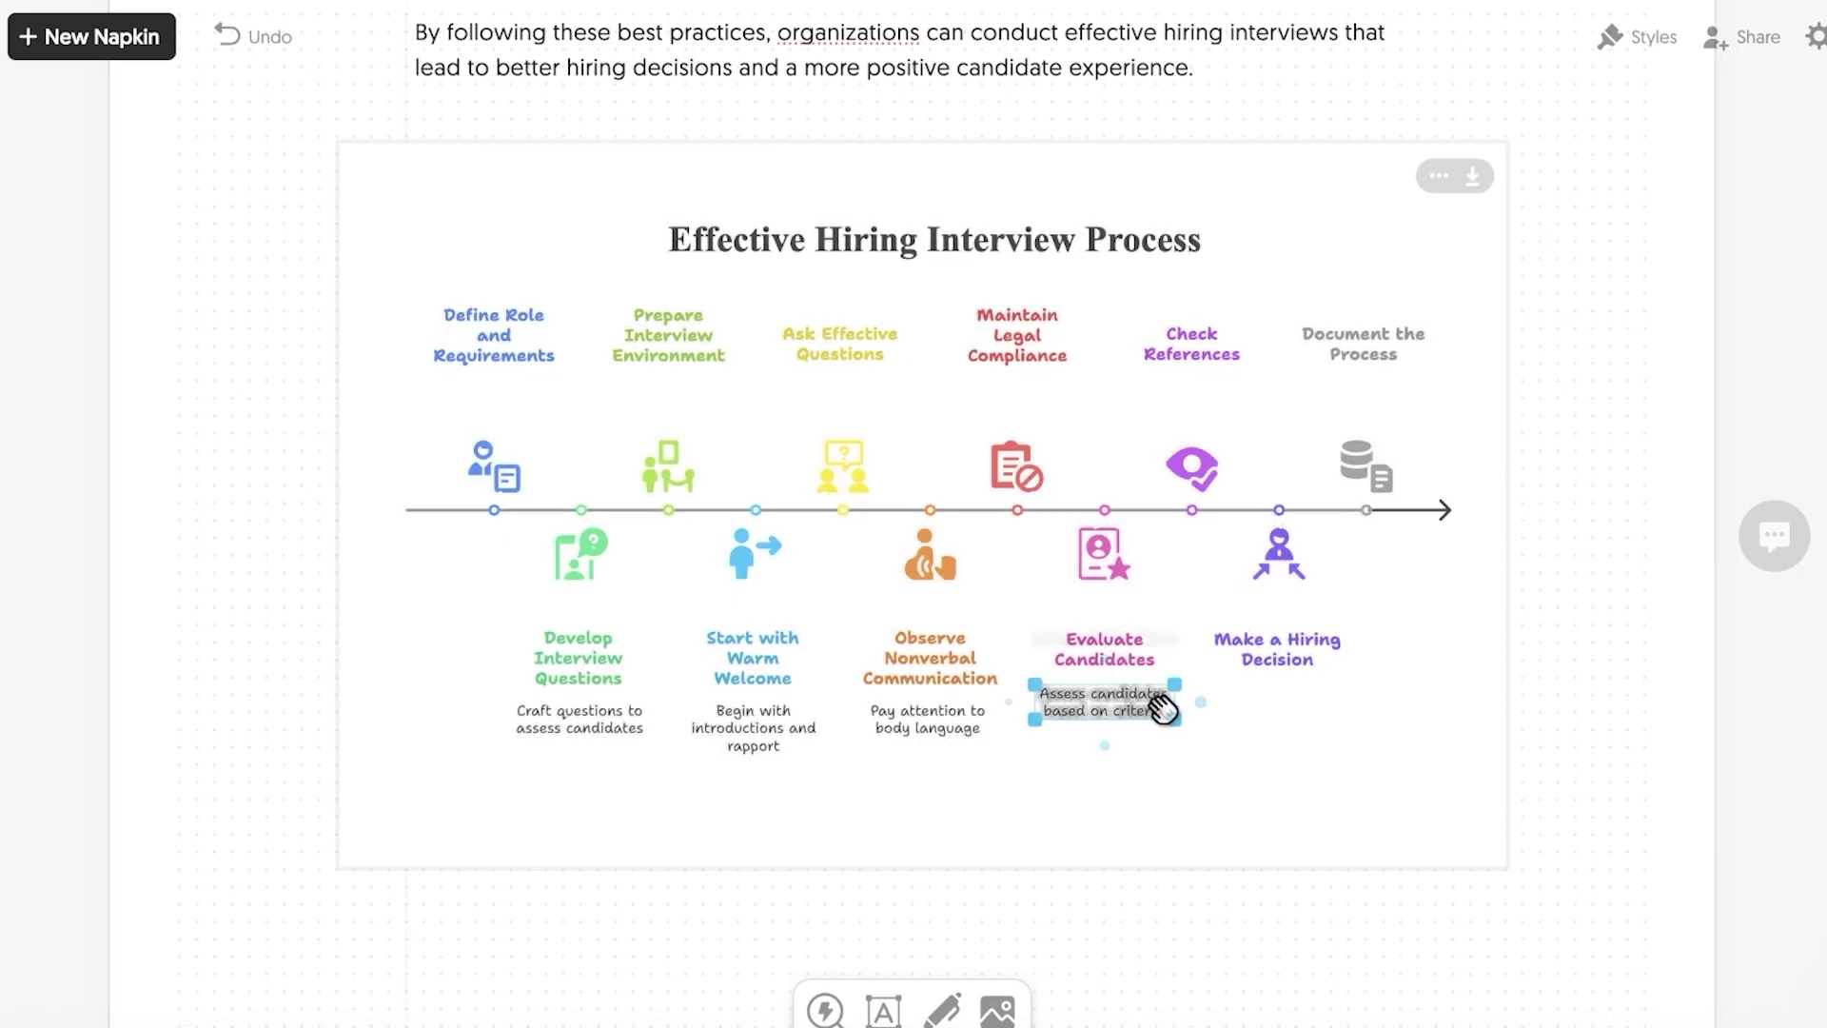
{"action": "key", "text": "BackSpace"}
{"action": "left_click", "coordinate": [904, 726]}
{"action": "key", "text": "BackSpace"}
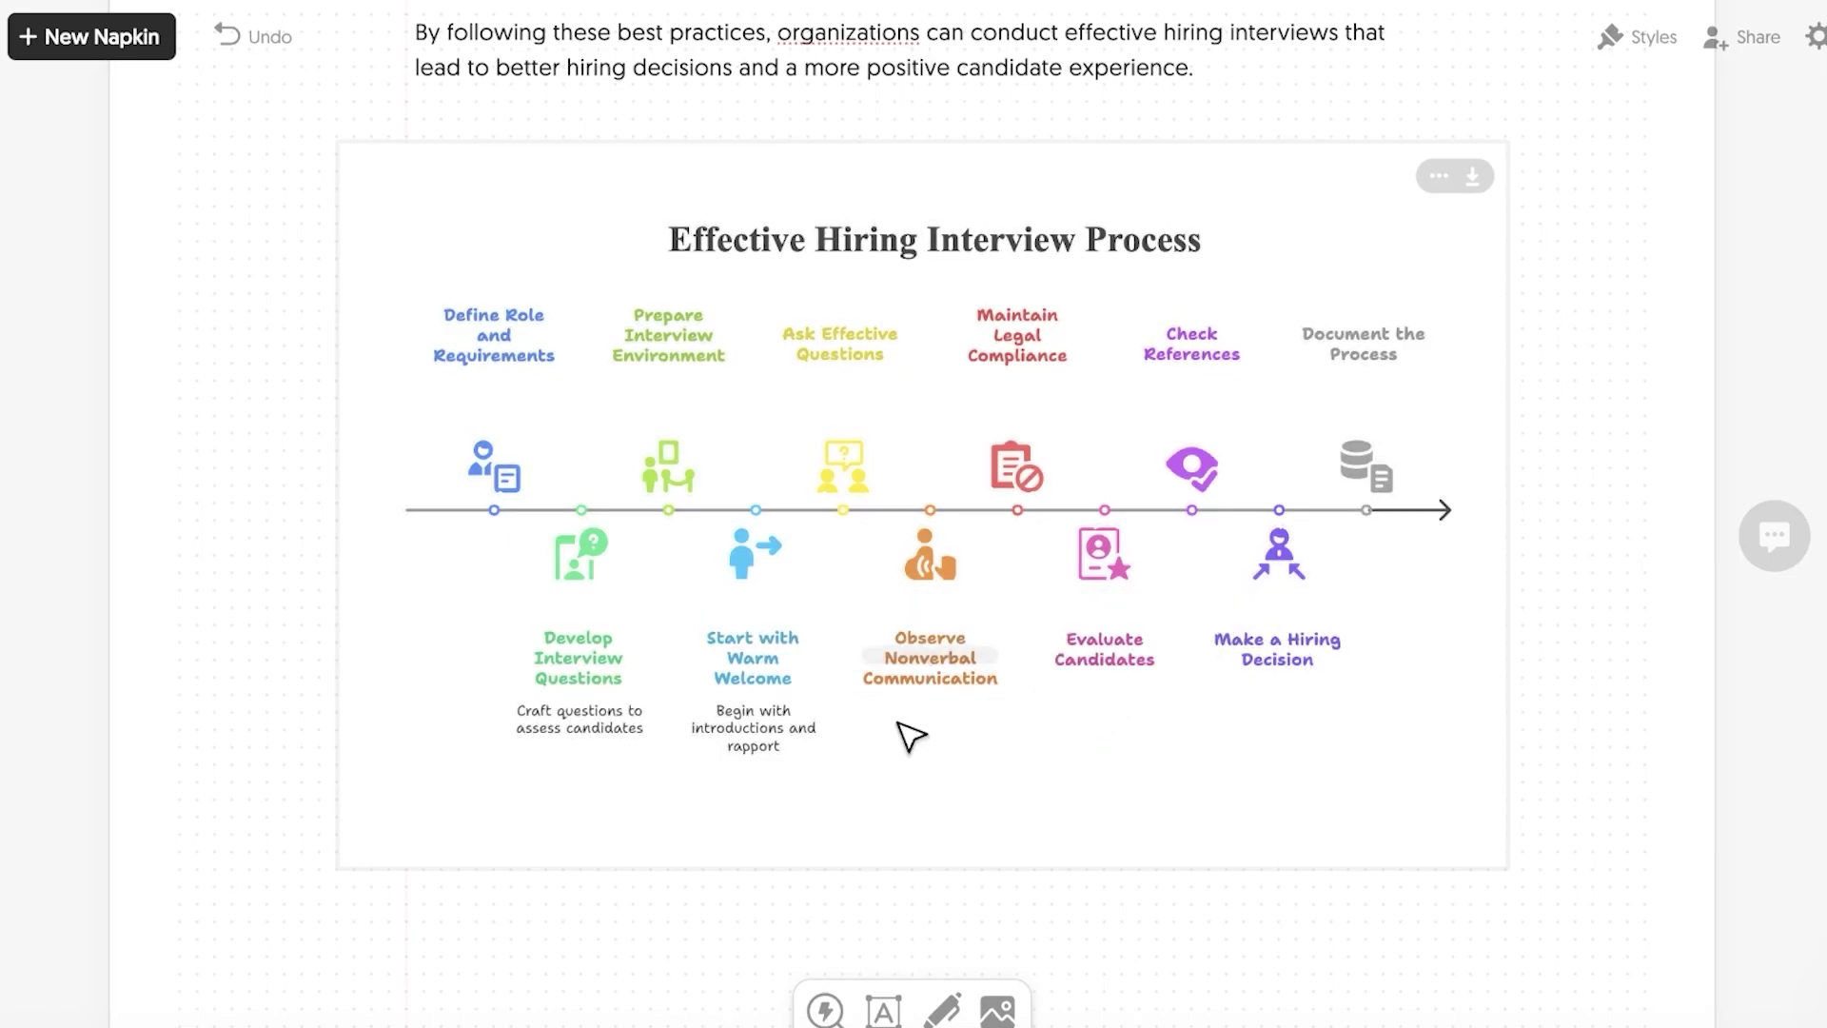
Delete the timeline's arrow line and shift the diagram's frame upward and to the left on the page
{"action": "key", "text": "BackSpace"}
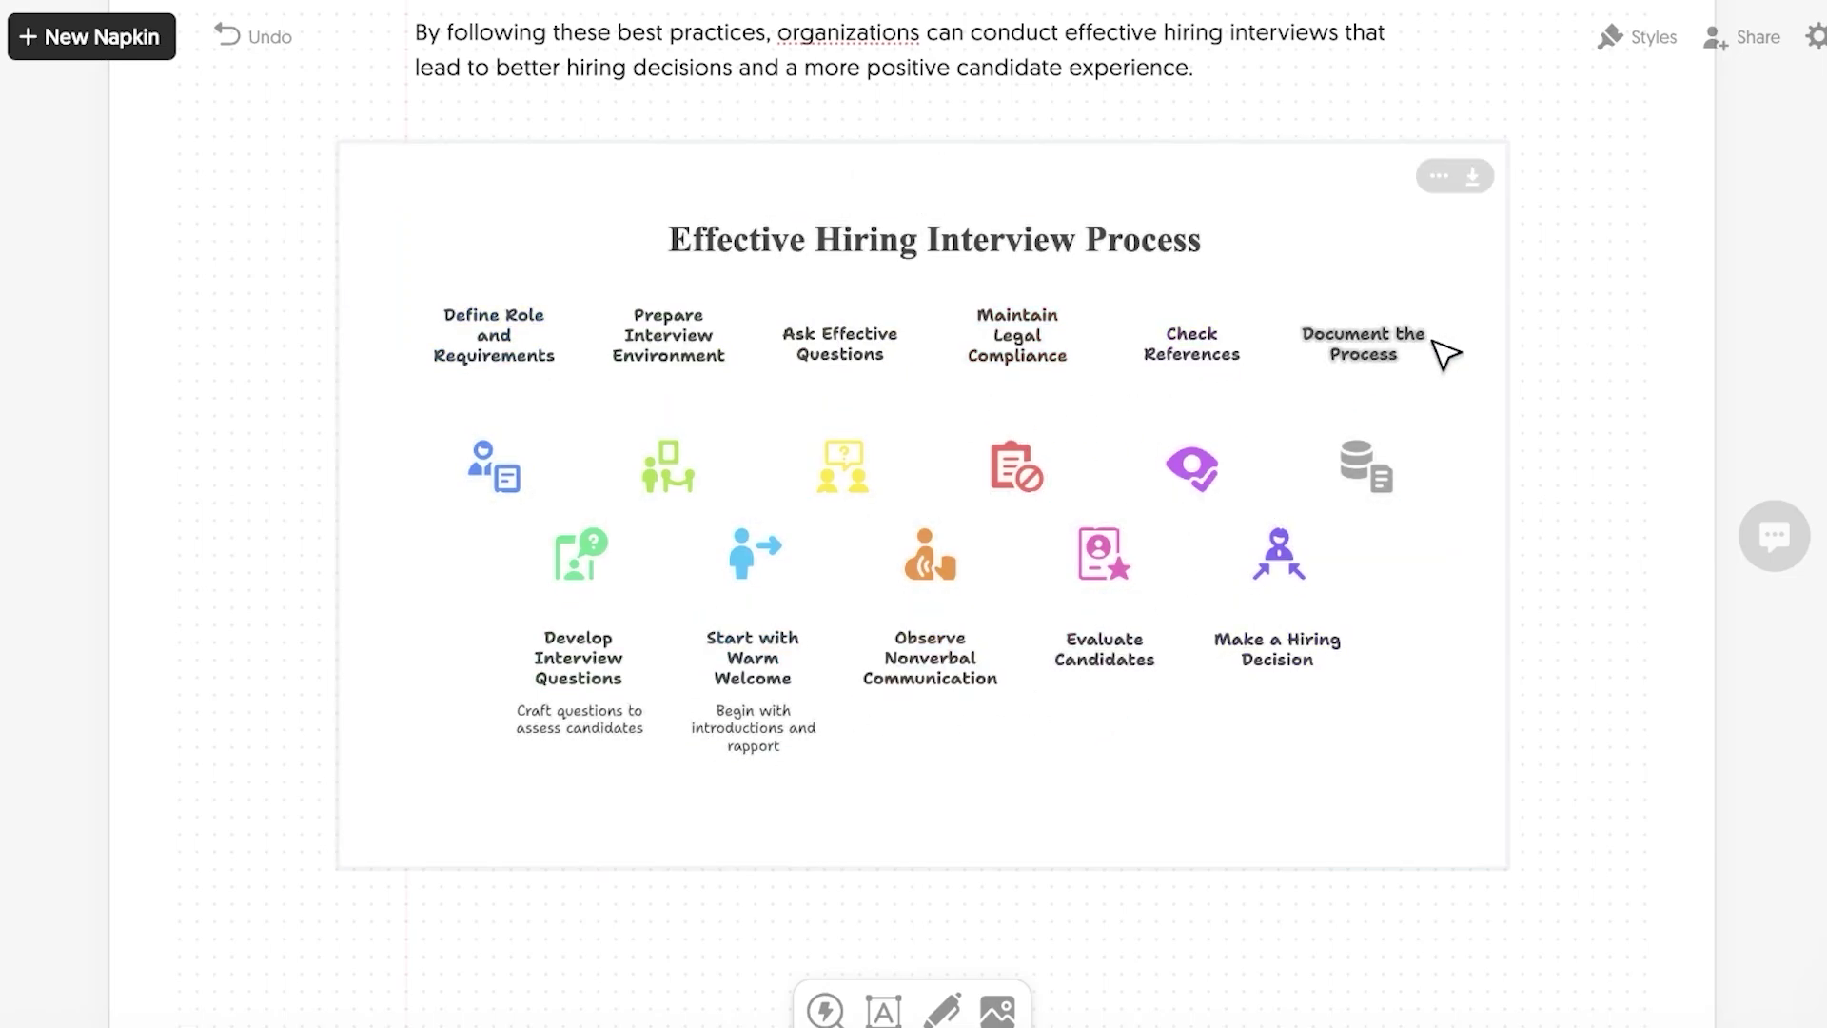
{"action": "left_click_drag", "start_coordinate": [1506, 142], "coordinate": [1064, 662]}
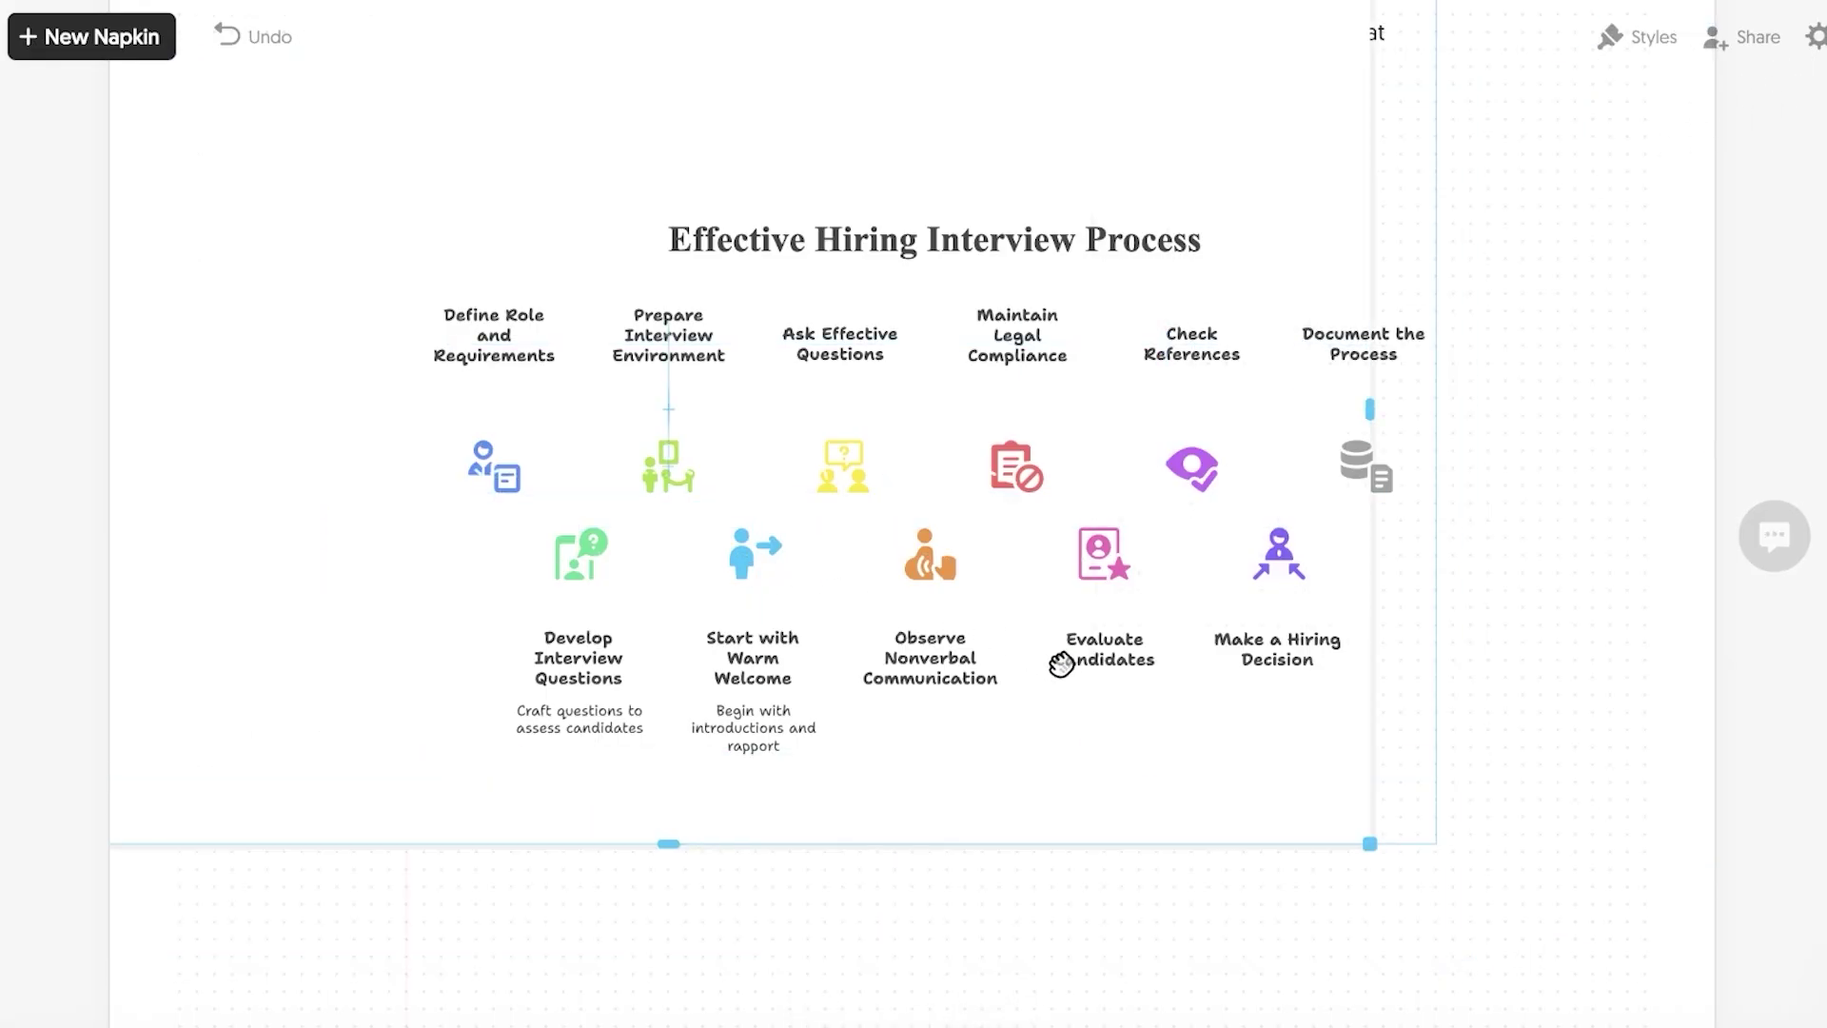
{"action": "key", "text": "Delete"}
Open the library of napkins and create a new blank napkin
{"action": "scroll", "coordinate": [1060, 657], "scroll_direction": "up", "scroll_amount": 2}
{"action": "scroll", "coordinate": [964, 765], "scroll_direction": "up", "scroll_amount": 15}
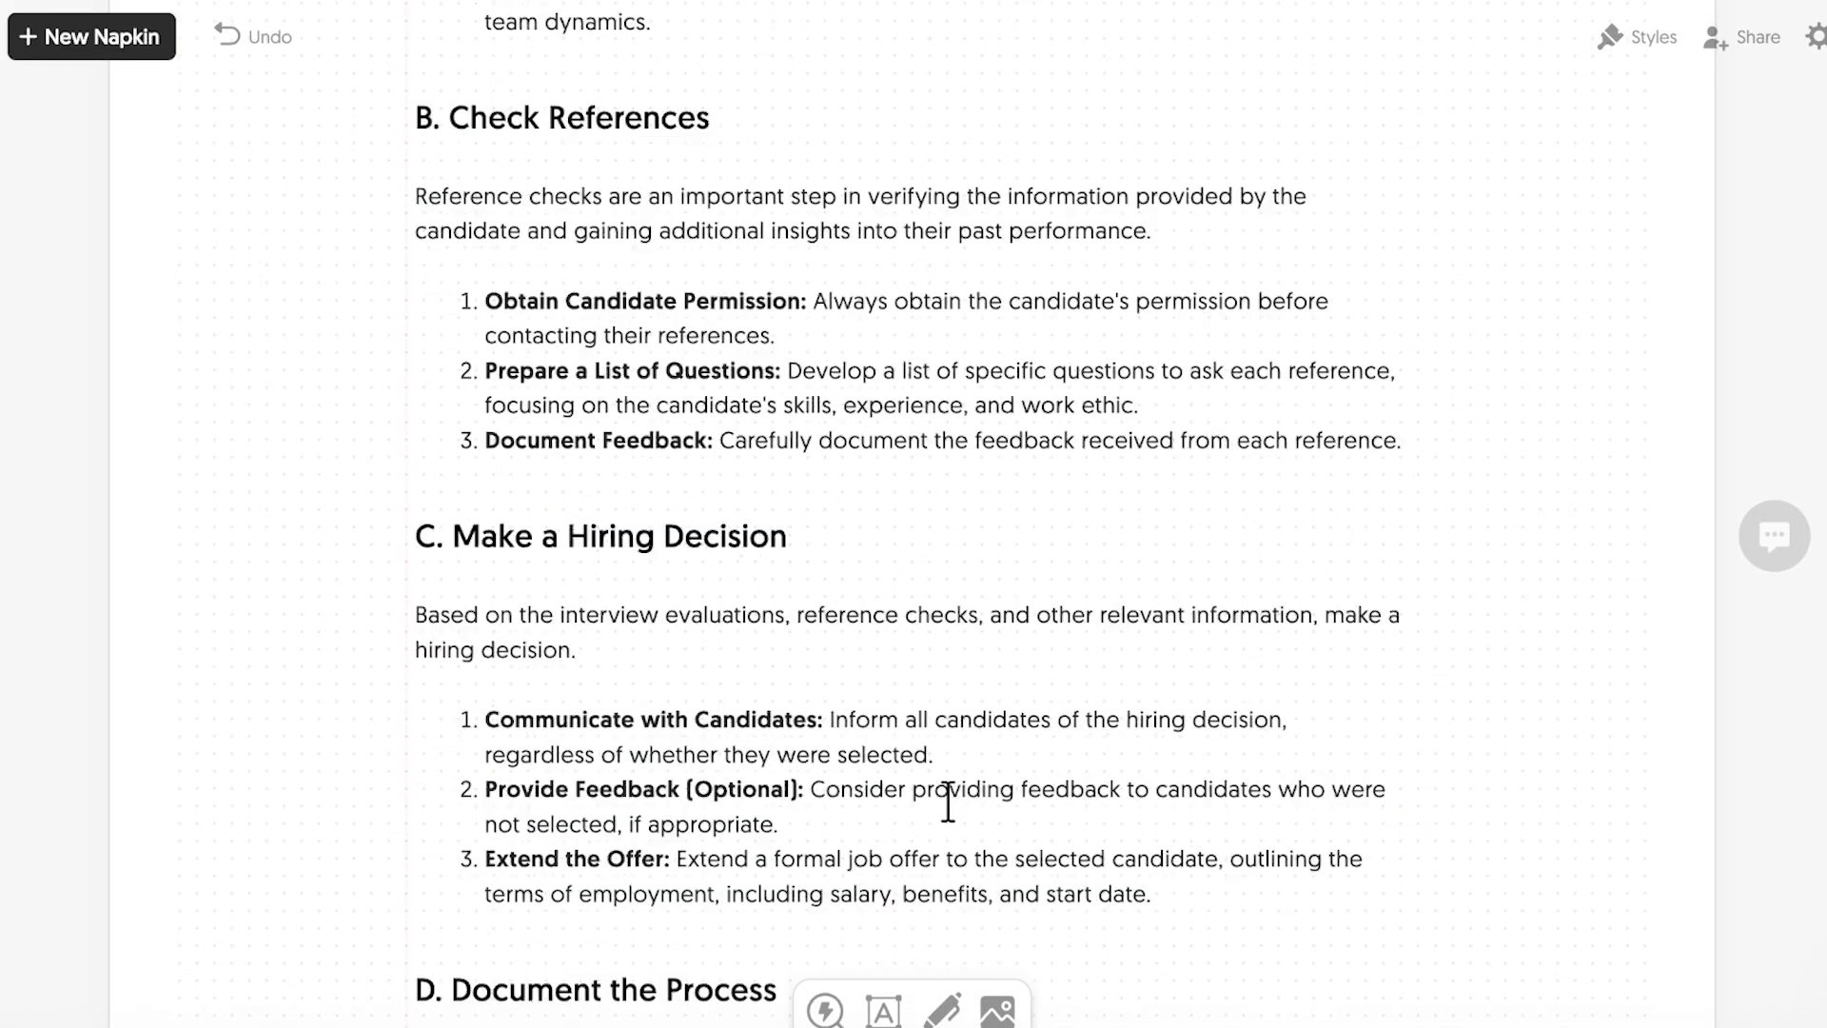
{"action": "left_click", "coordinate": [88, 38]}
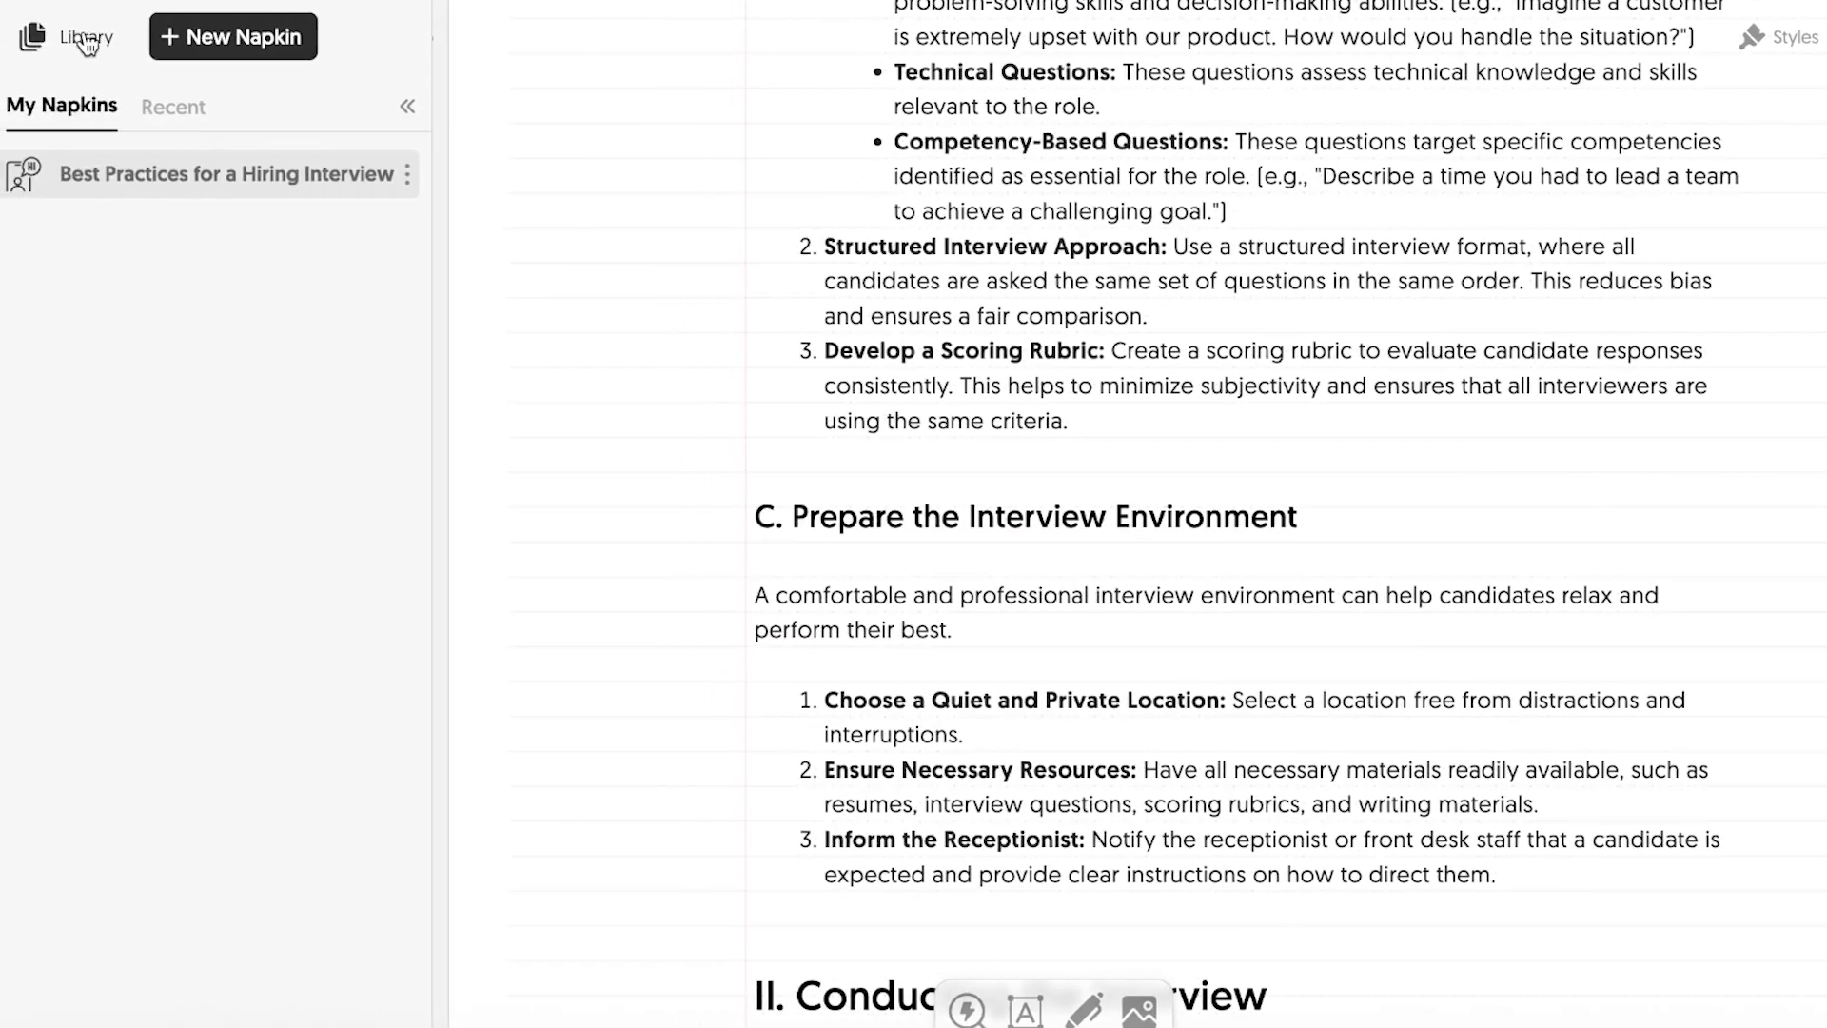
{"action": "left_click", "coordinate": [249, 34]}
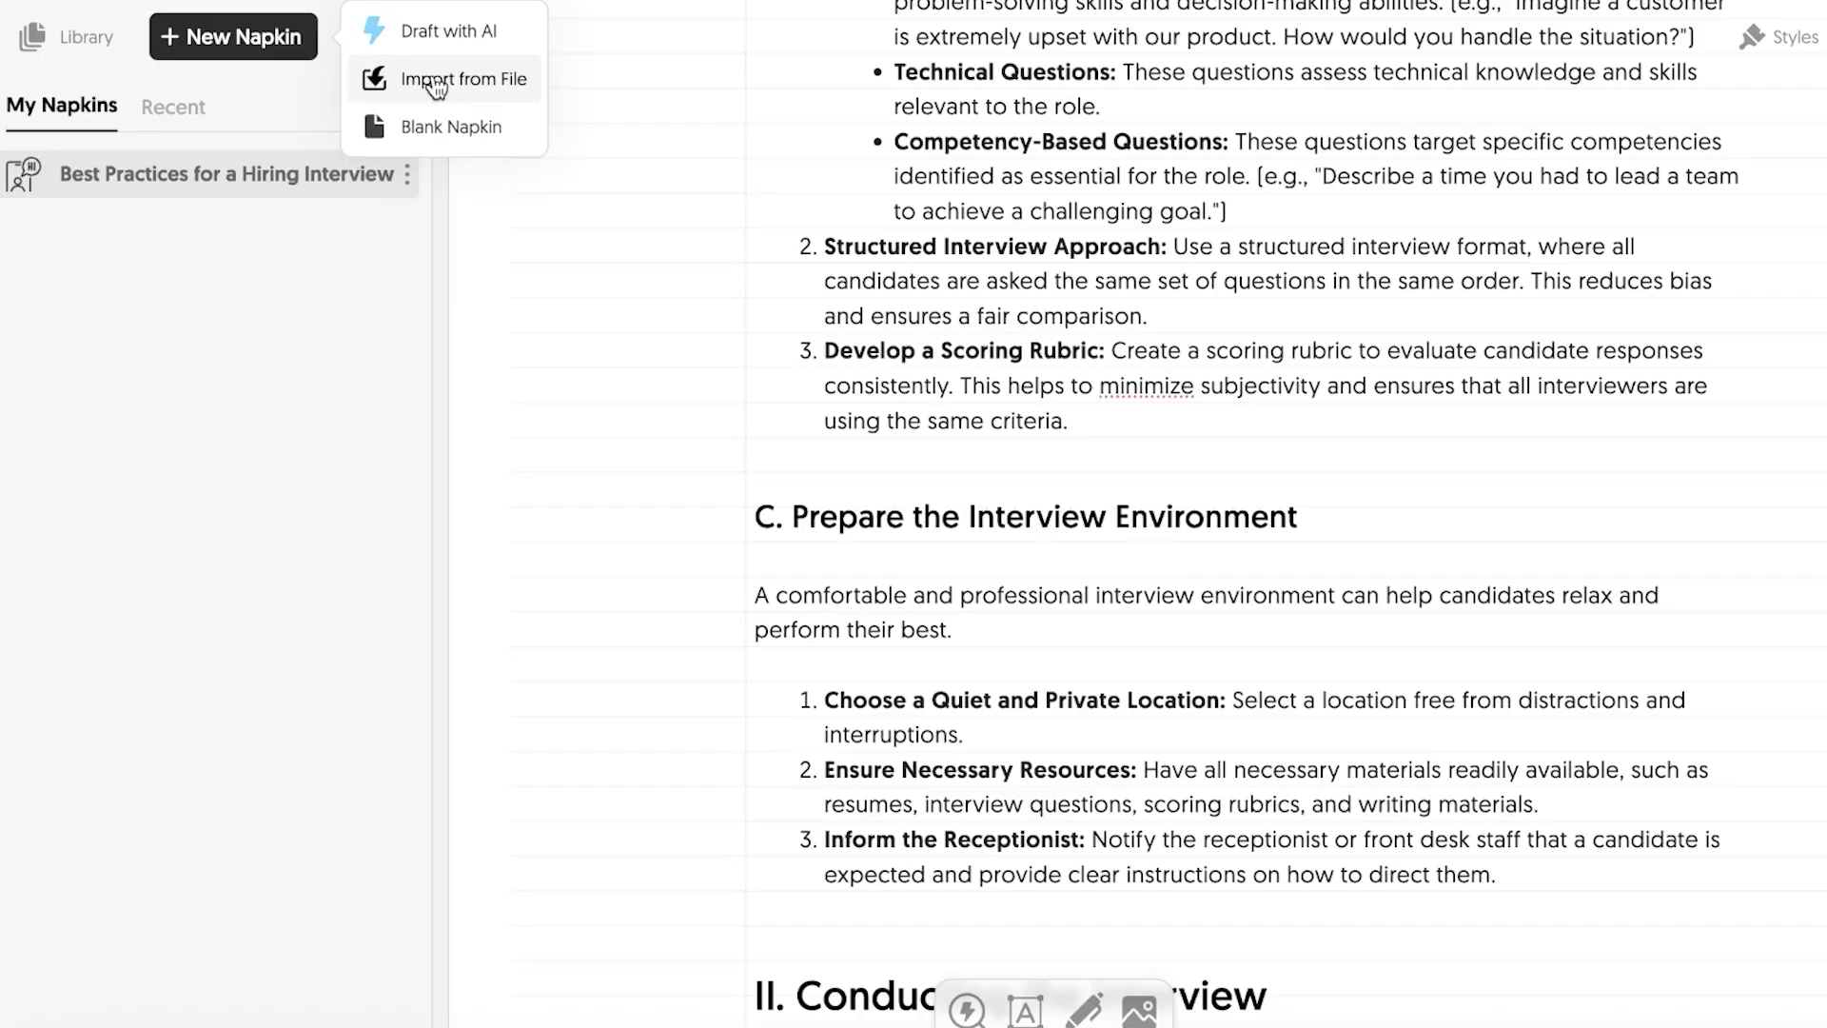
{"action": "left_click", "coordinate": [428, 127]}
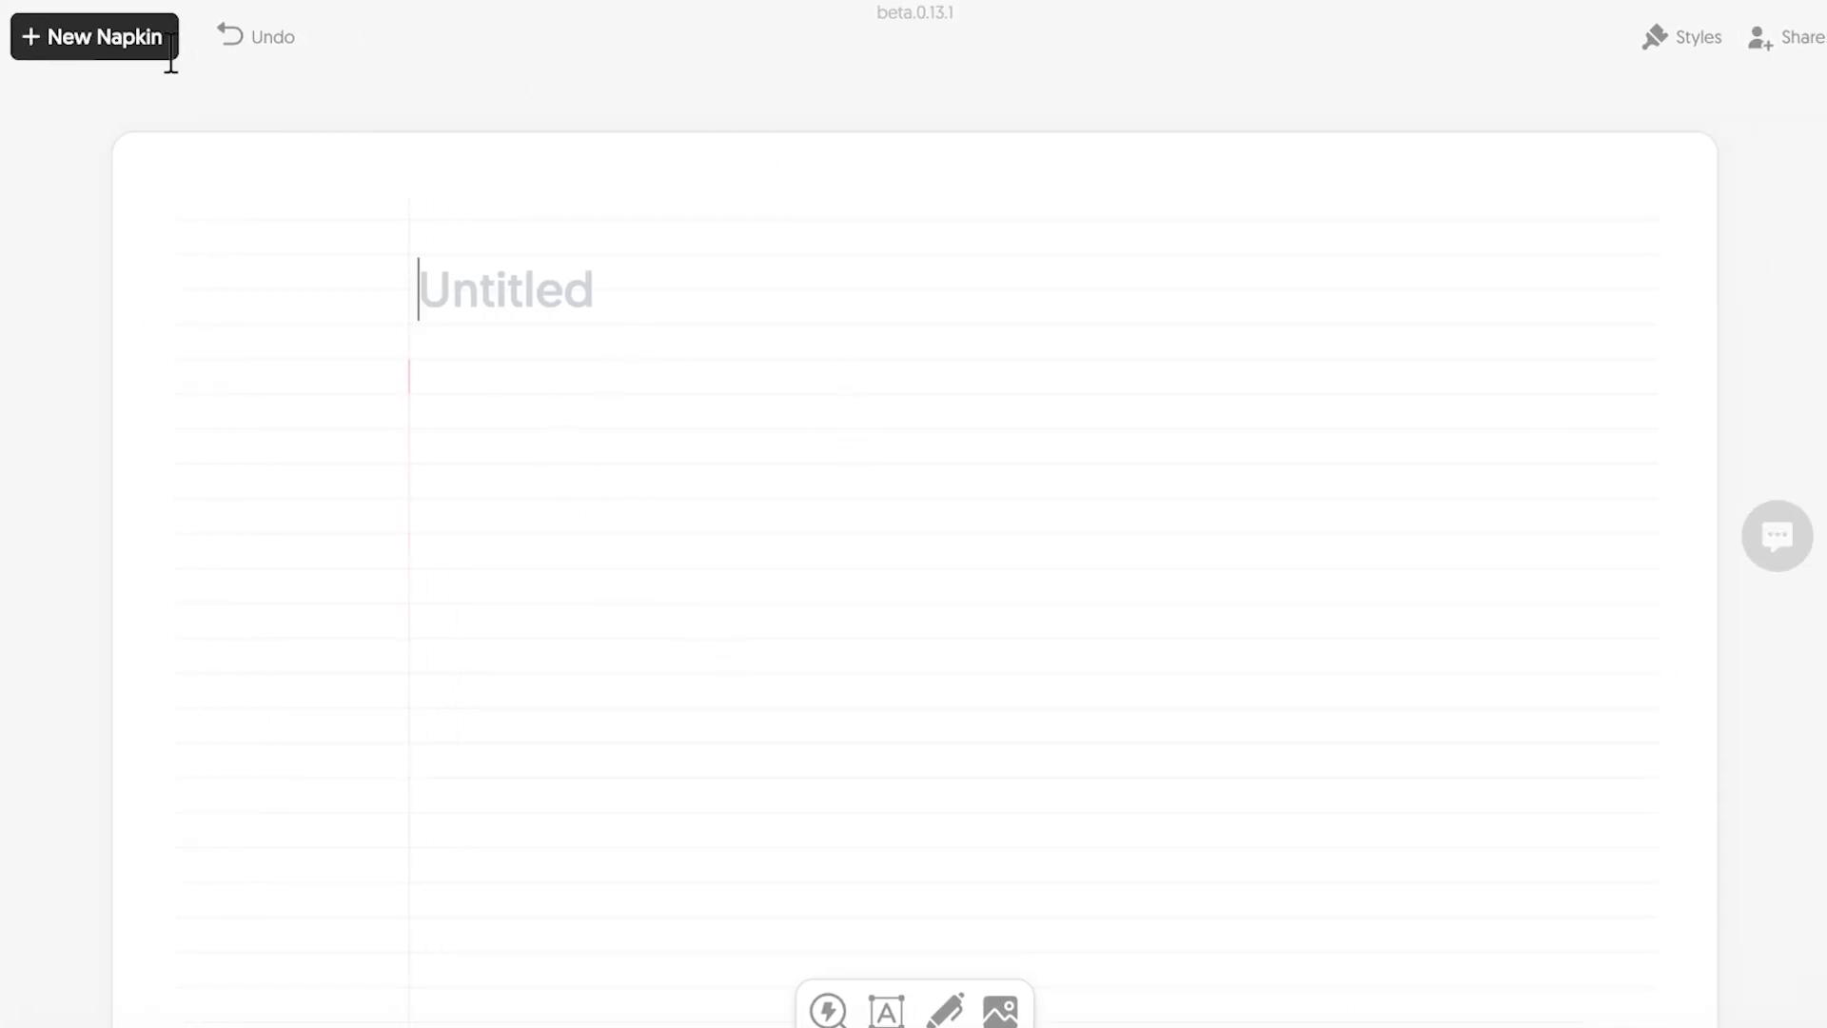
Reopen the library to view the list of saved napkins alongside the blank document
{"action": "left_click", "coordinate": [37, 39]}
{"action": "left_click", "coordinate": [40, 40]}
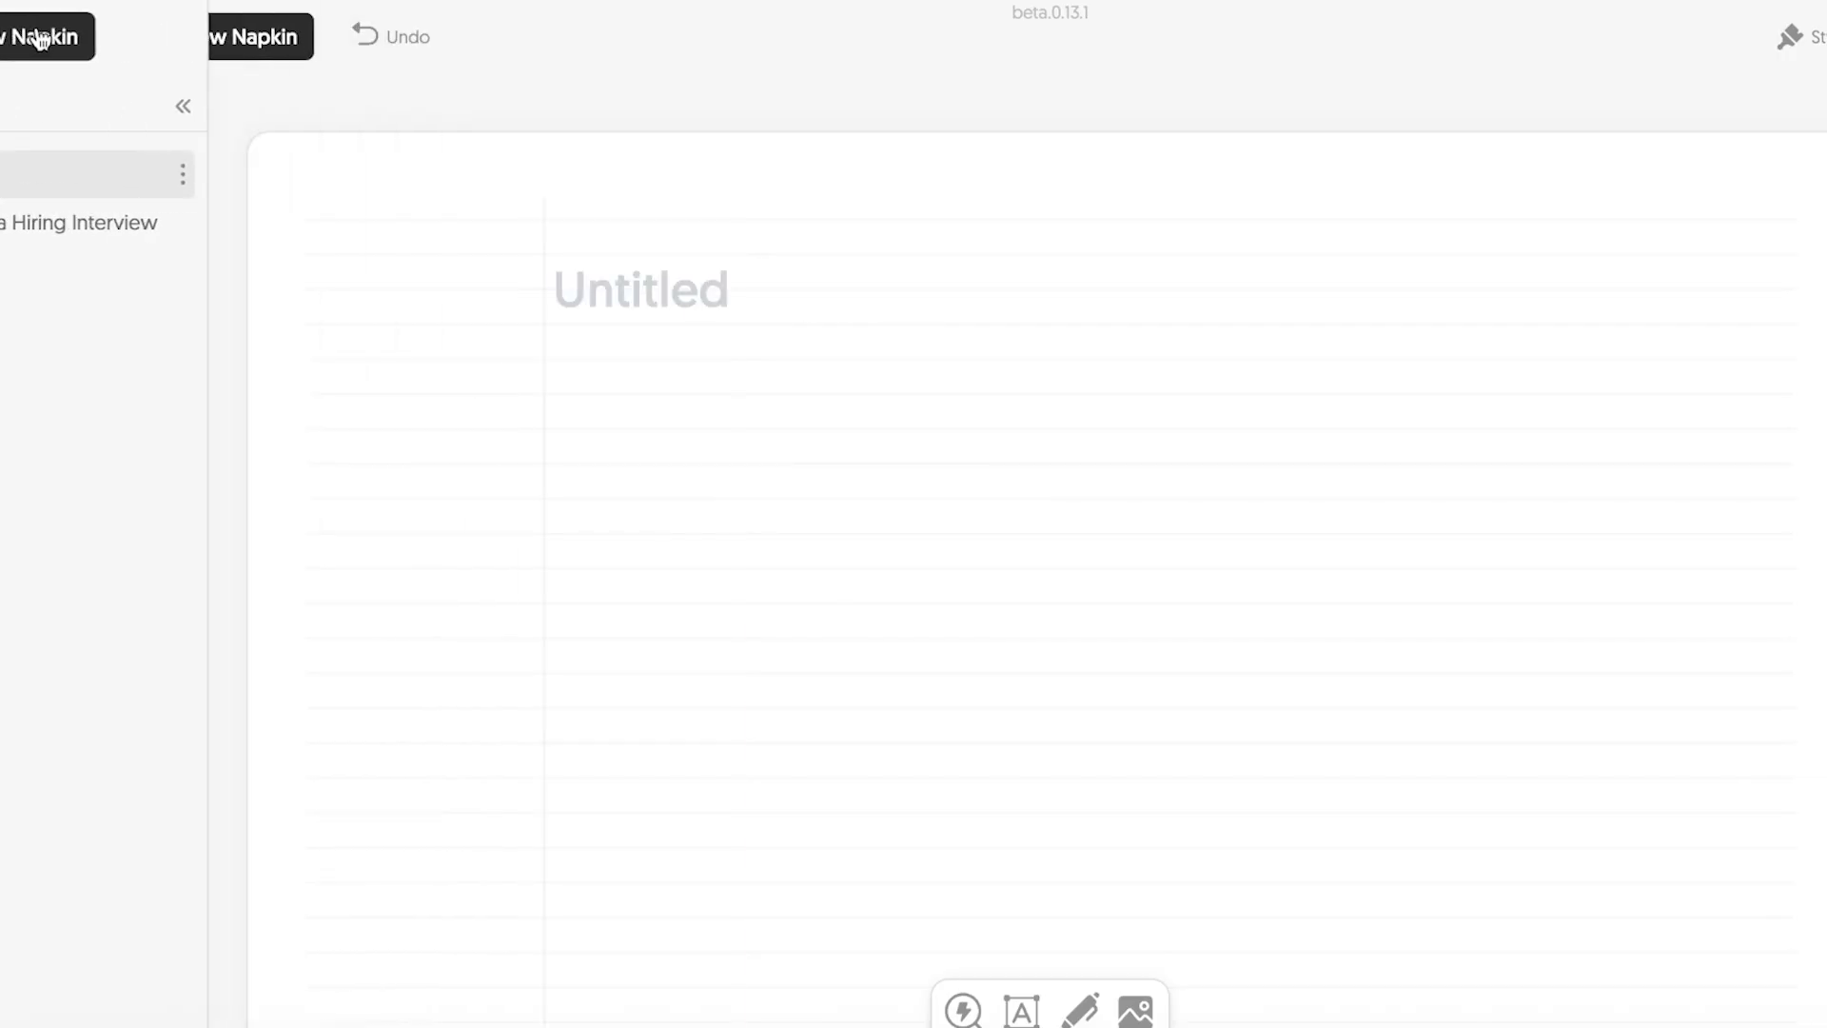
{"action": "left_click", "coordinate": [38, 38]}
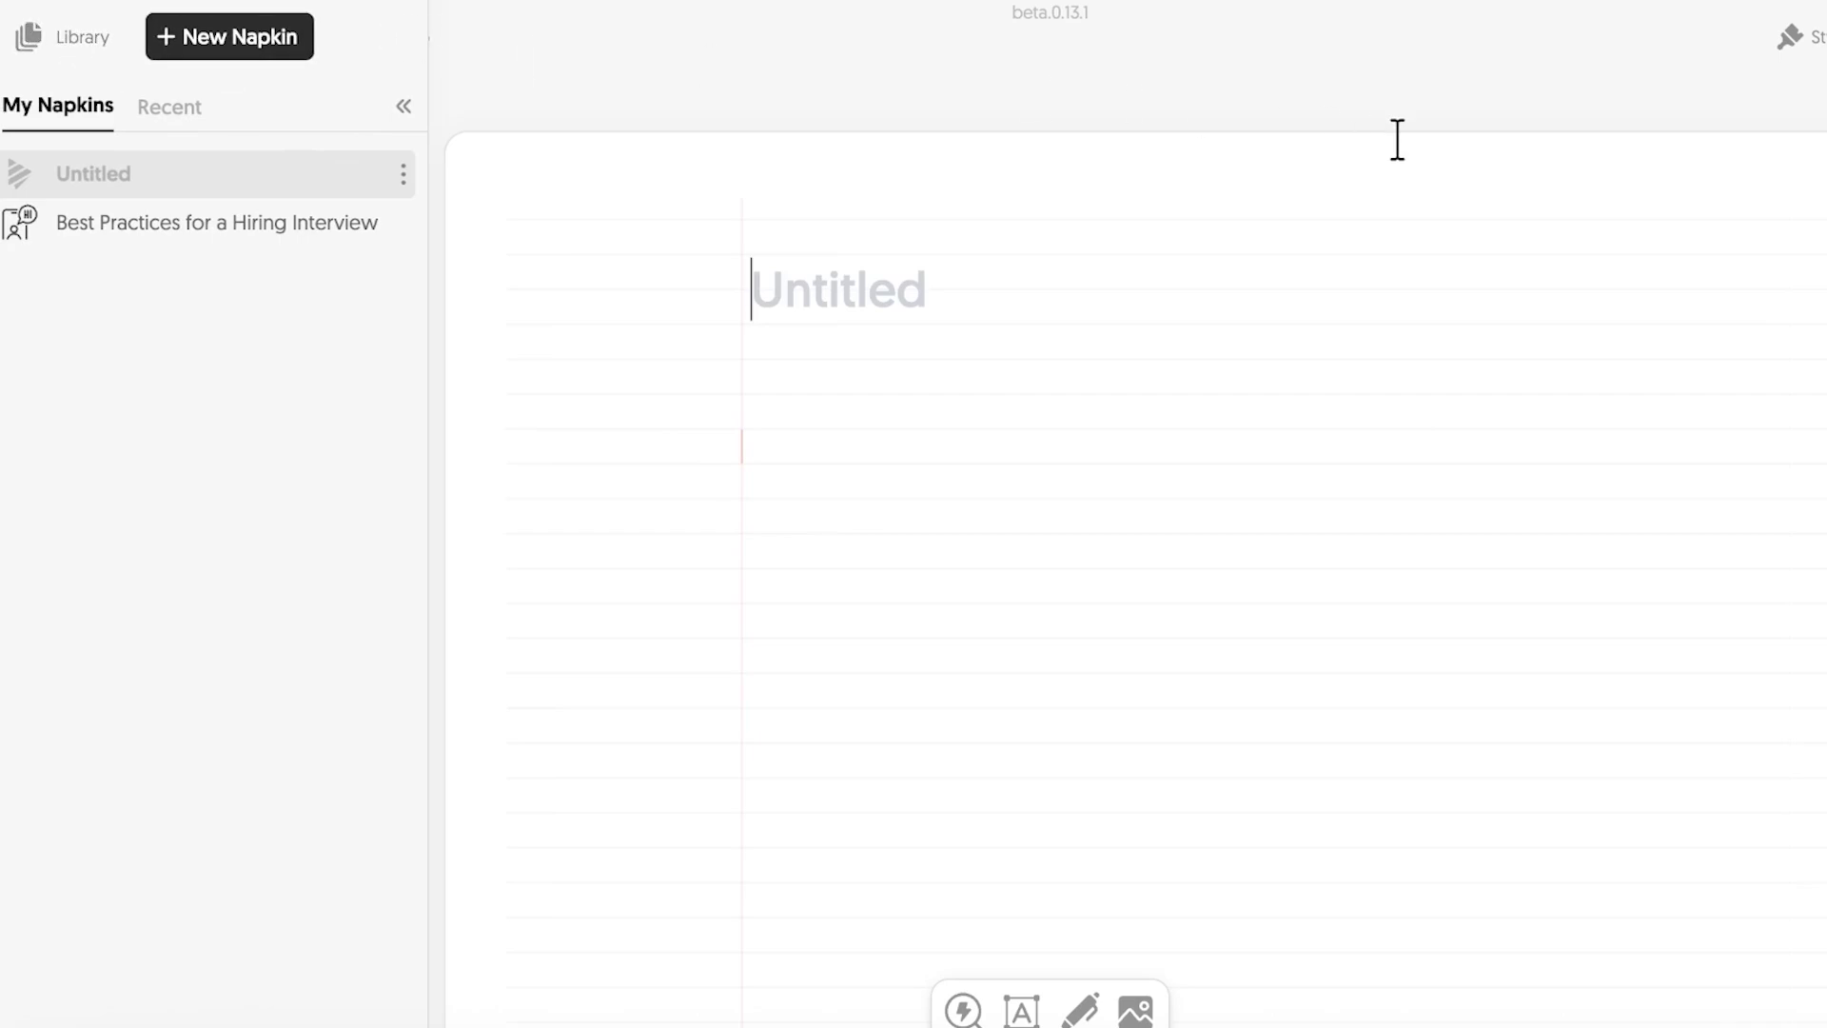
{"action": "left_click", "coordinate": [26, 49]}
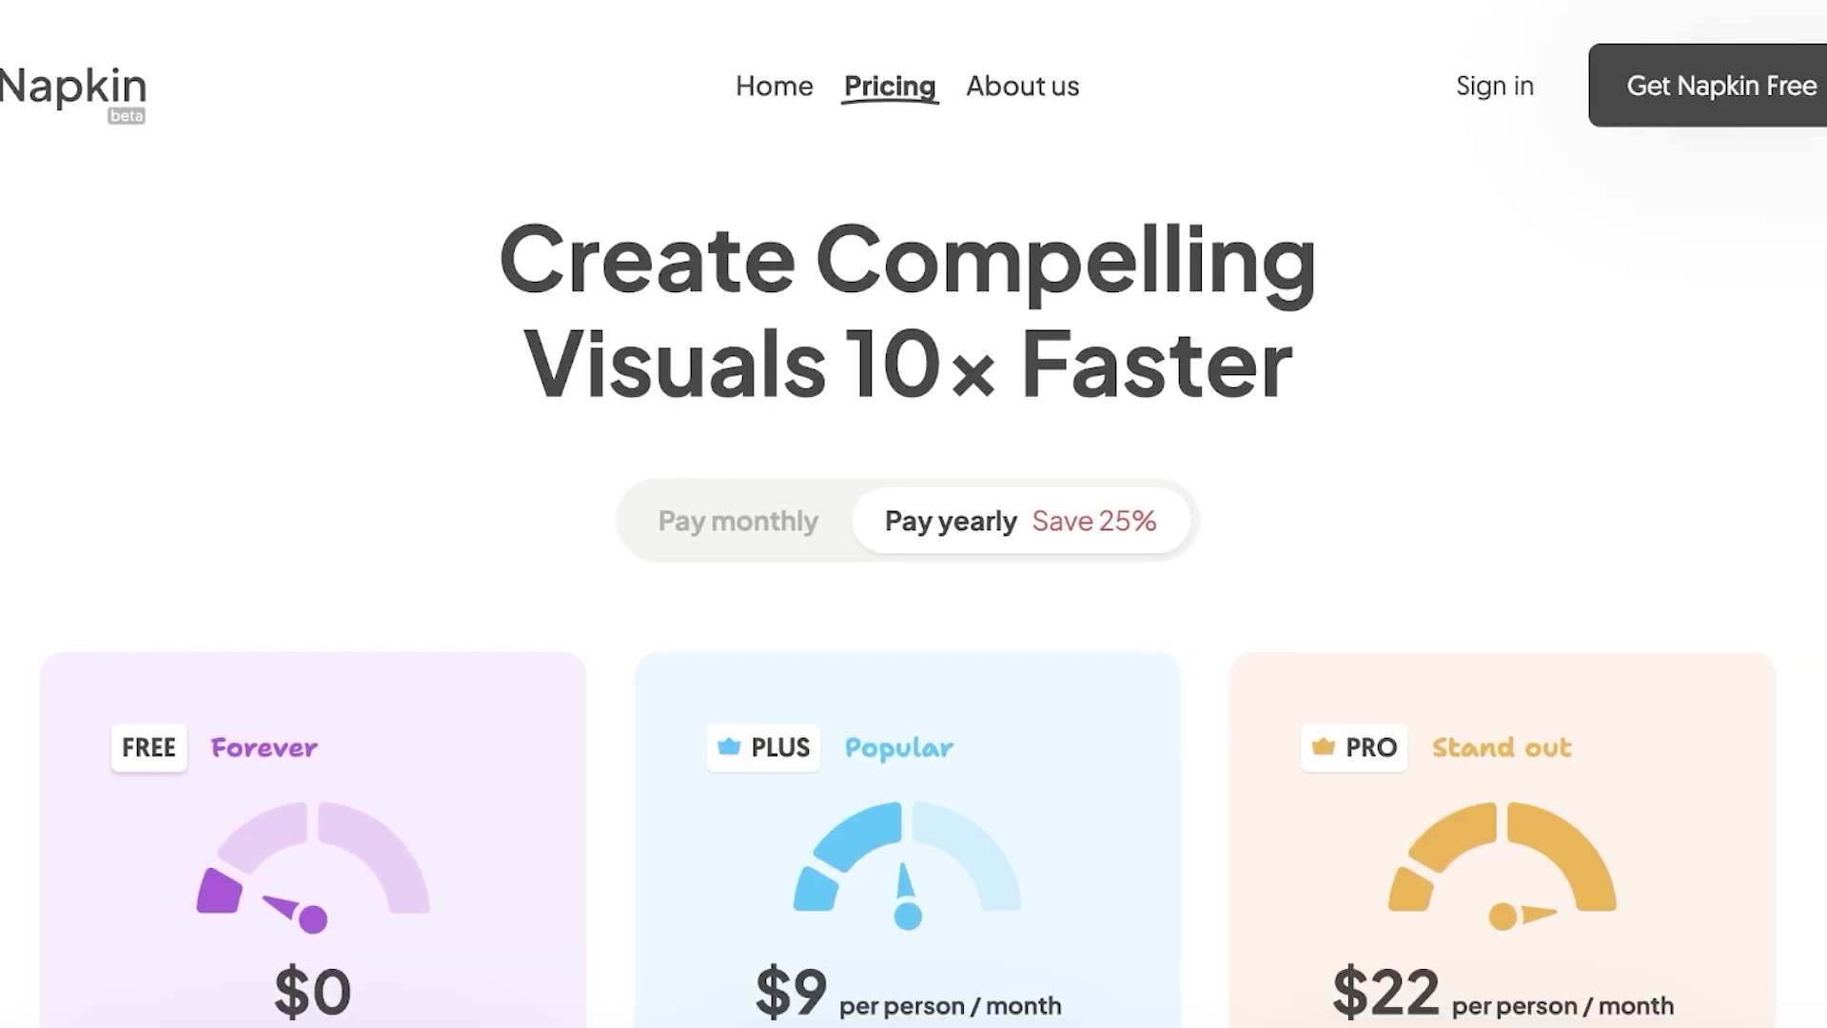
Compare the Free, Plus and Pro plans on Napkin's pricing page under monthly and yearly billing
{"action": "scroll", "coordinate": [862, 191], "scroll_direction": "down", "scroll_amount": 3}
{"action": "left_click", "coordinate": [677, 234]}
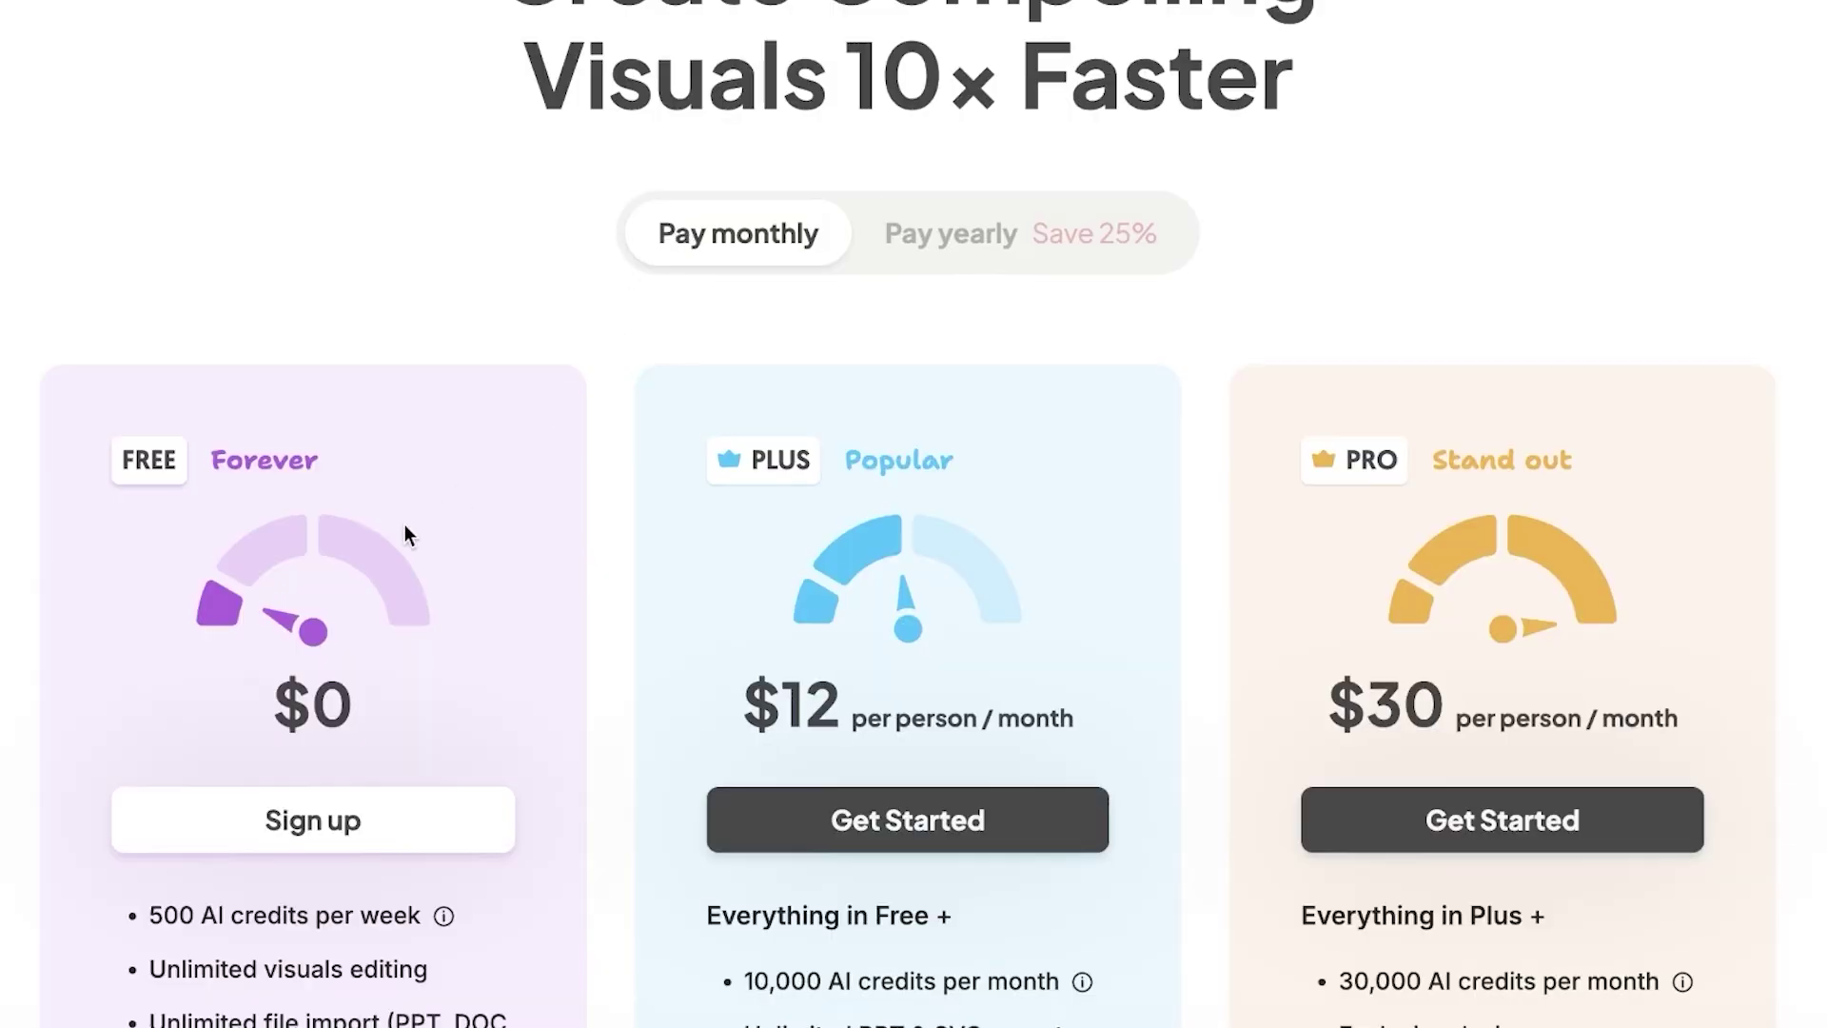
{"action": "scroll", "coordinate": [405, 527], "scroll_direction": "down", "scroll_amount": 3}
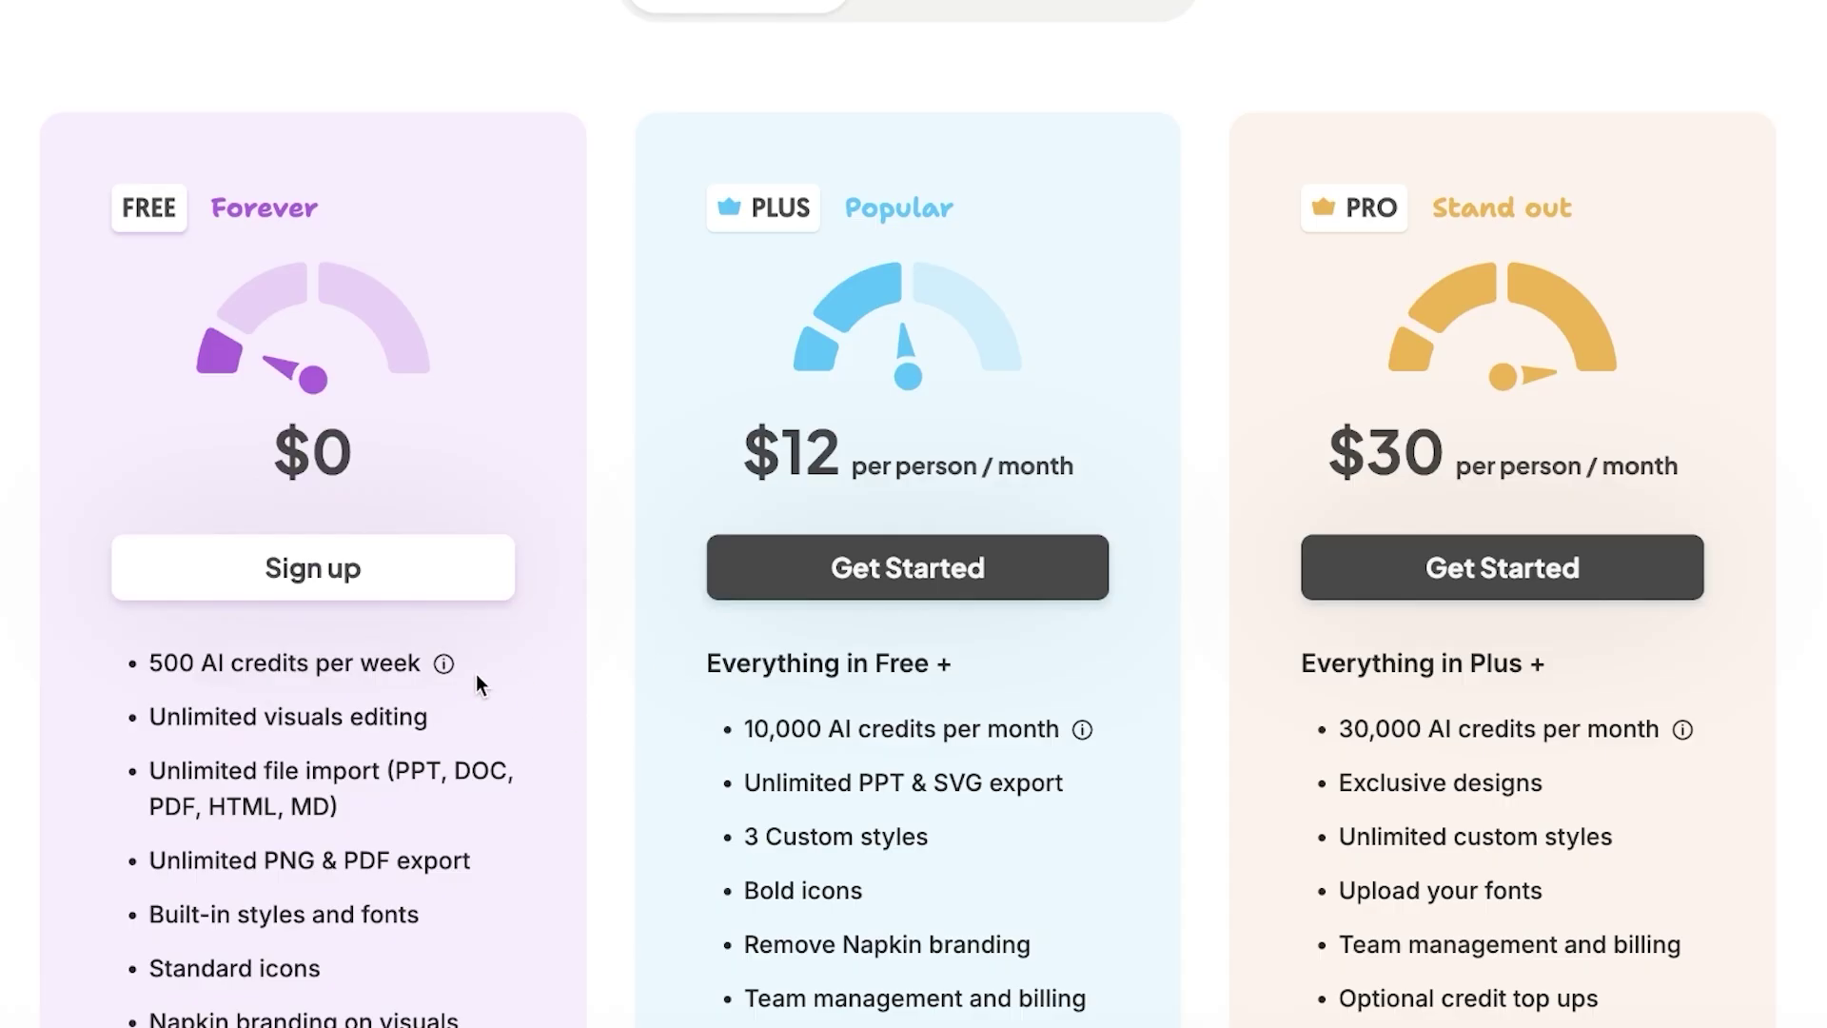
{"action": "scroll", "coordinate": [966, 390], "scroll_direction": "up", "scroll_amount": 1}
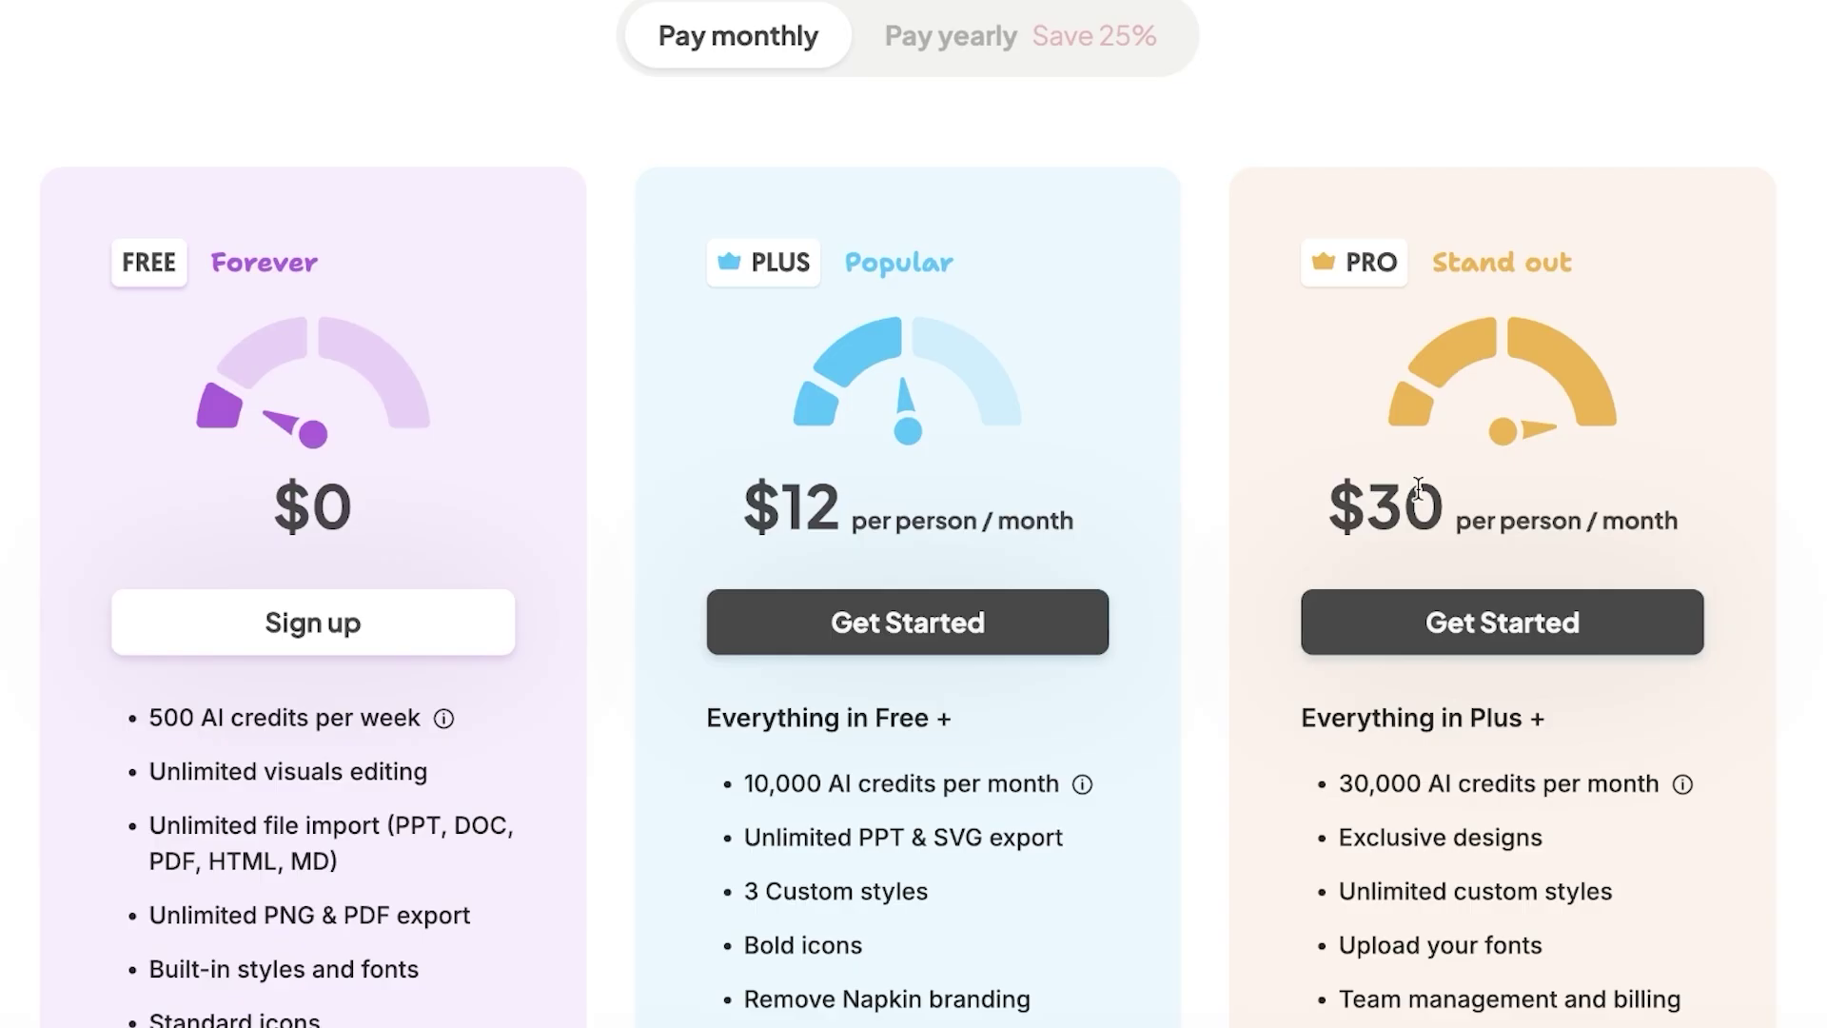
{"action": "scroll", "coordinate": [984, 239], "scroll_direction": "down", "scroll_amount": 1}
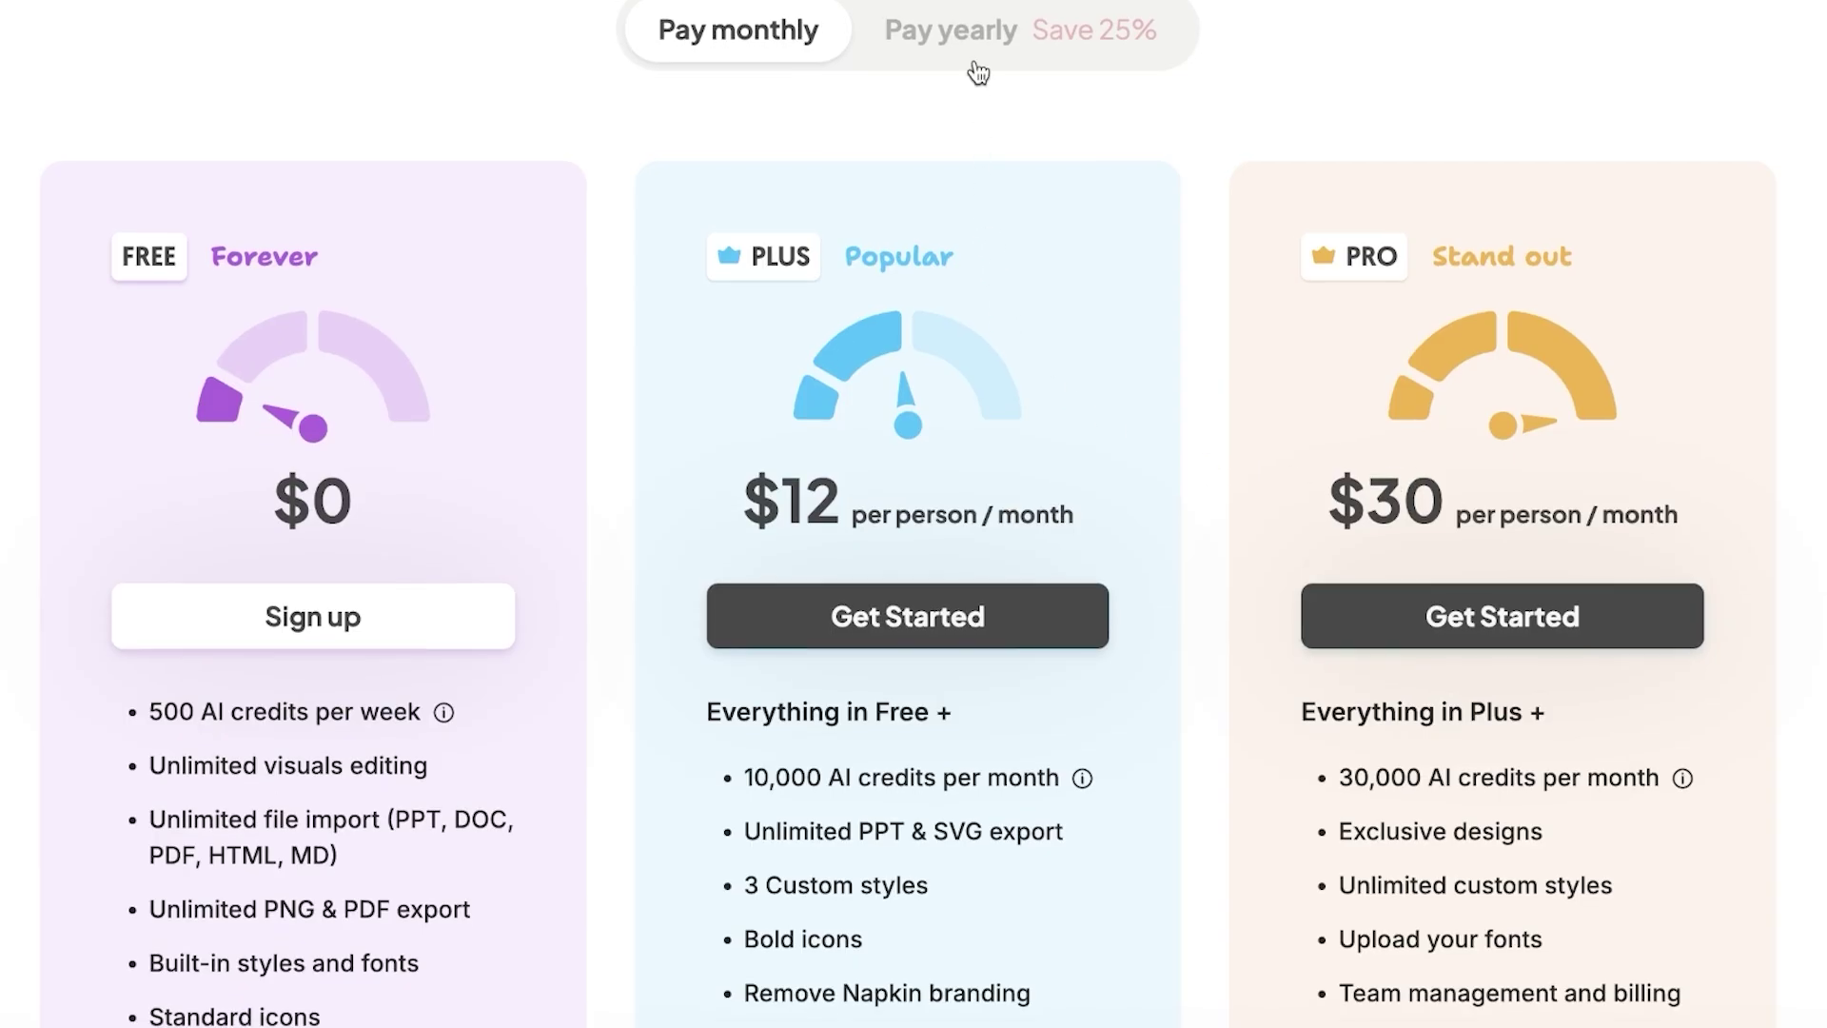
{"action": "left_click", "coordinate": [972, 52]}
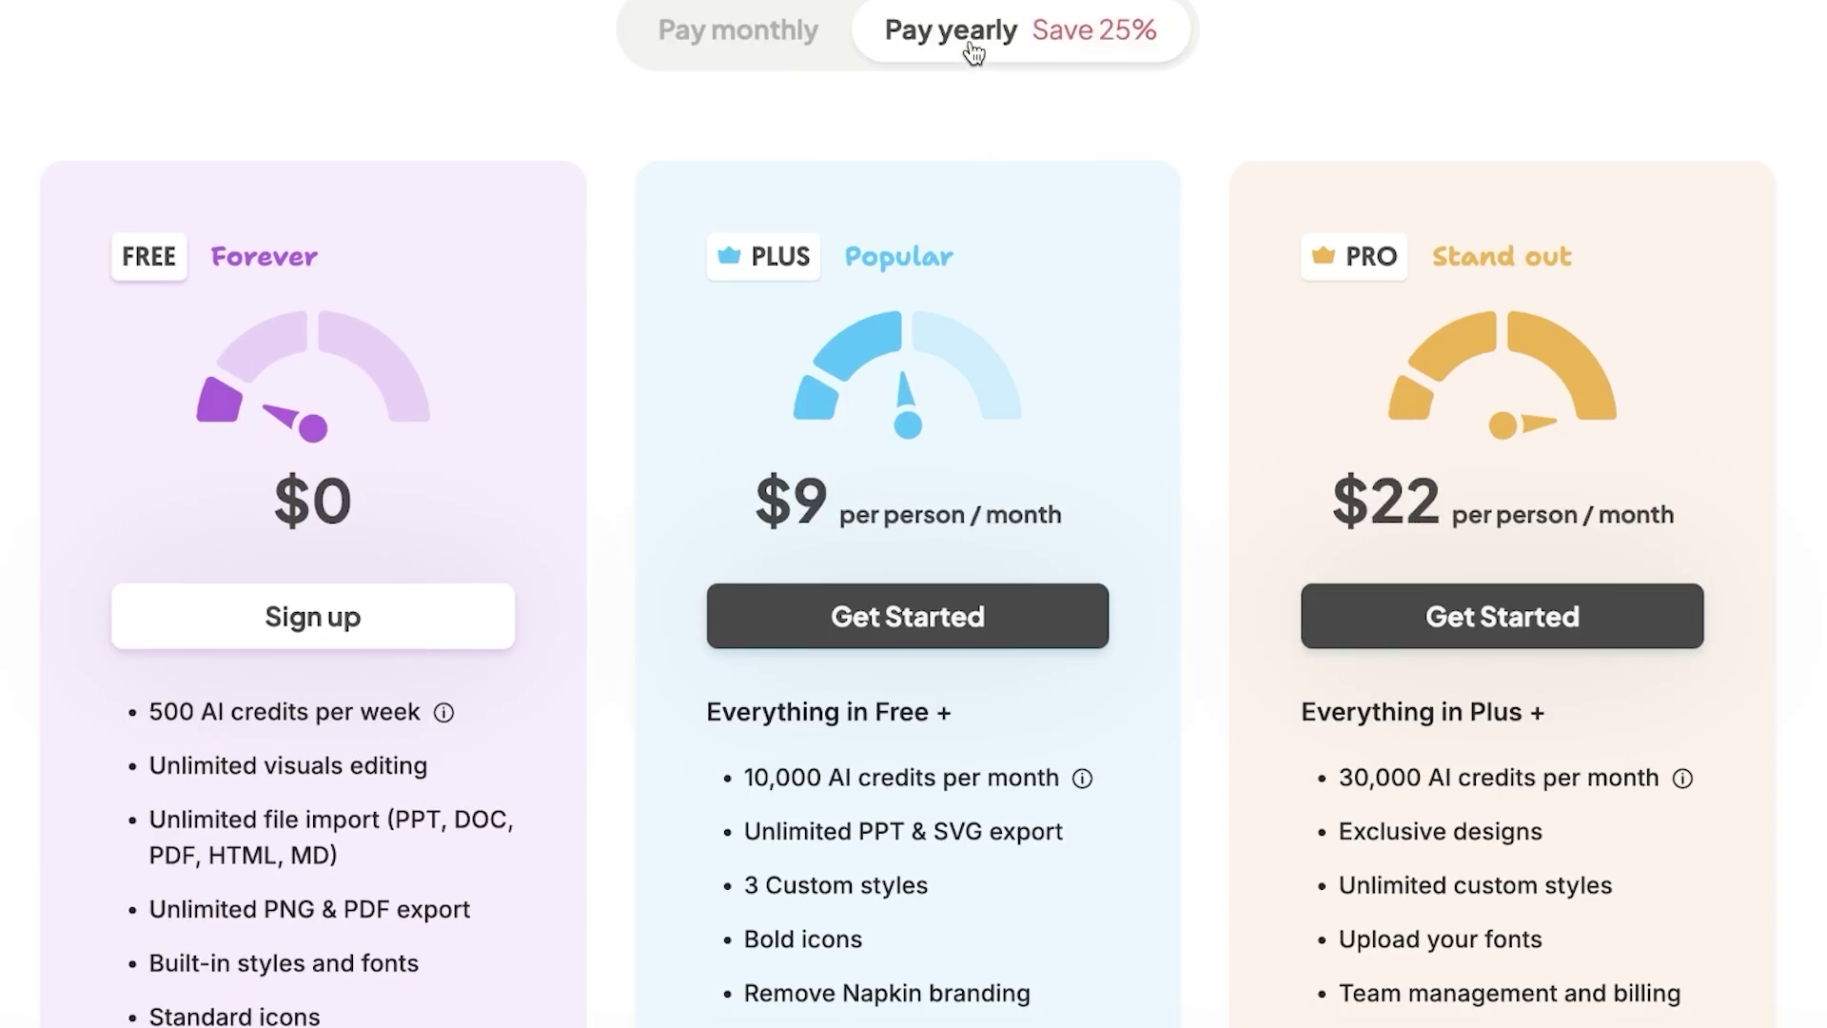
{"action": "scroll", "coordinate": [1738, 162], "scroll_direction": "up", "scroll_amount": 5}
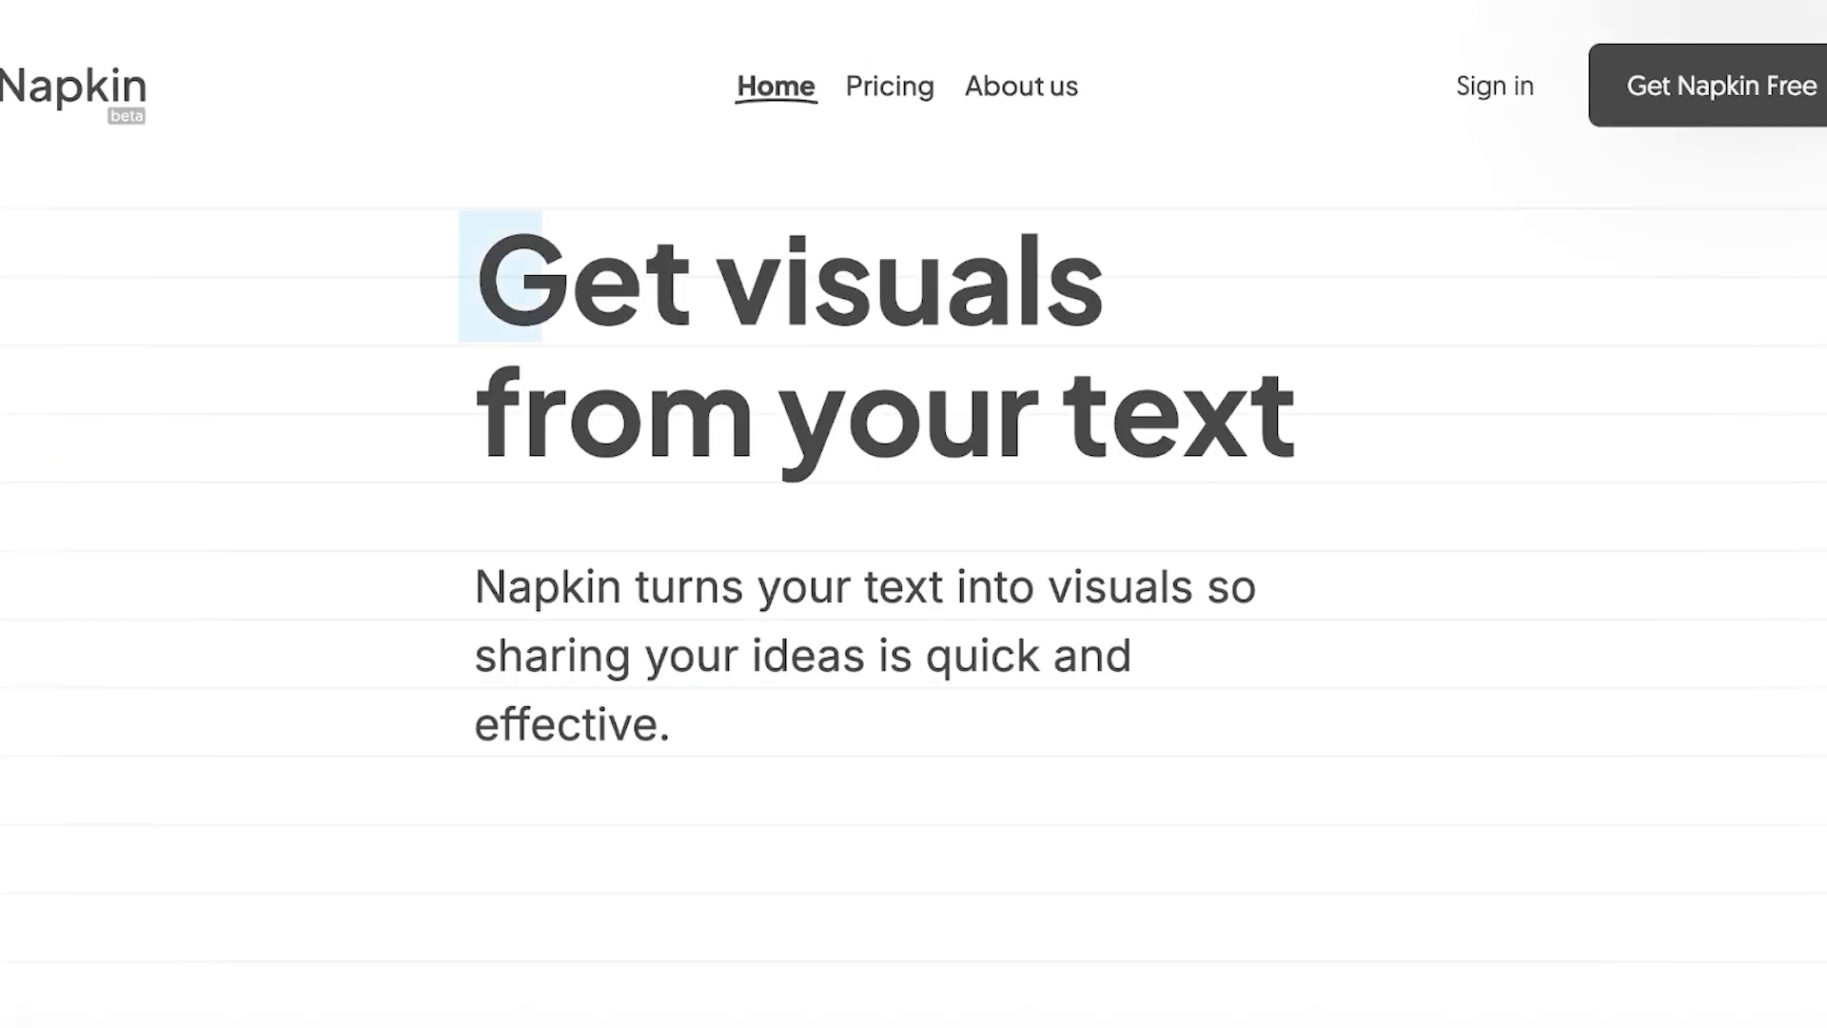
Review the Napkin home page's sections on importing text, generating, polishing and exporting visuals, and its presentation and blog use cases
{"action": "scroll", "coordinate": [913, 514], "scroll_direction": "down", "scroll_amount": 8}
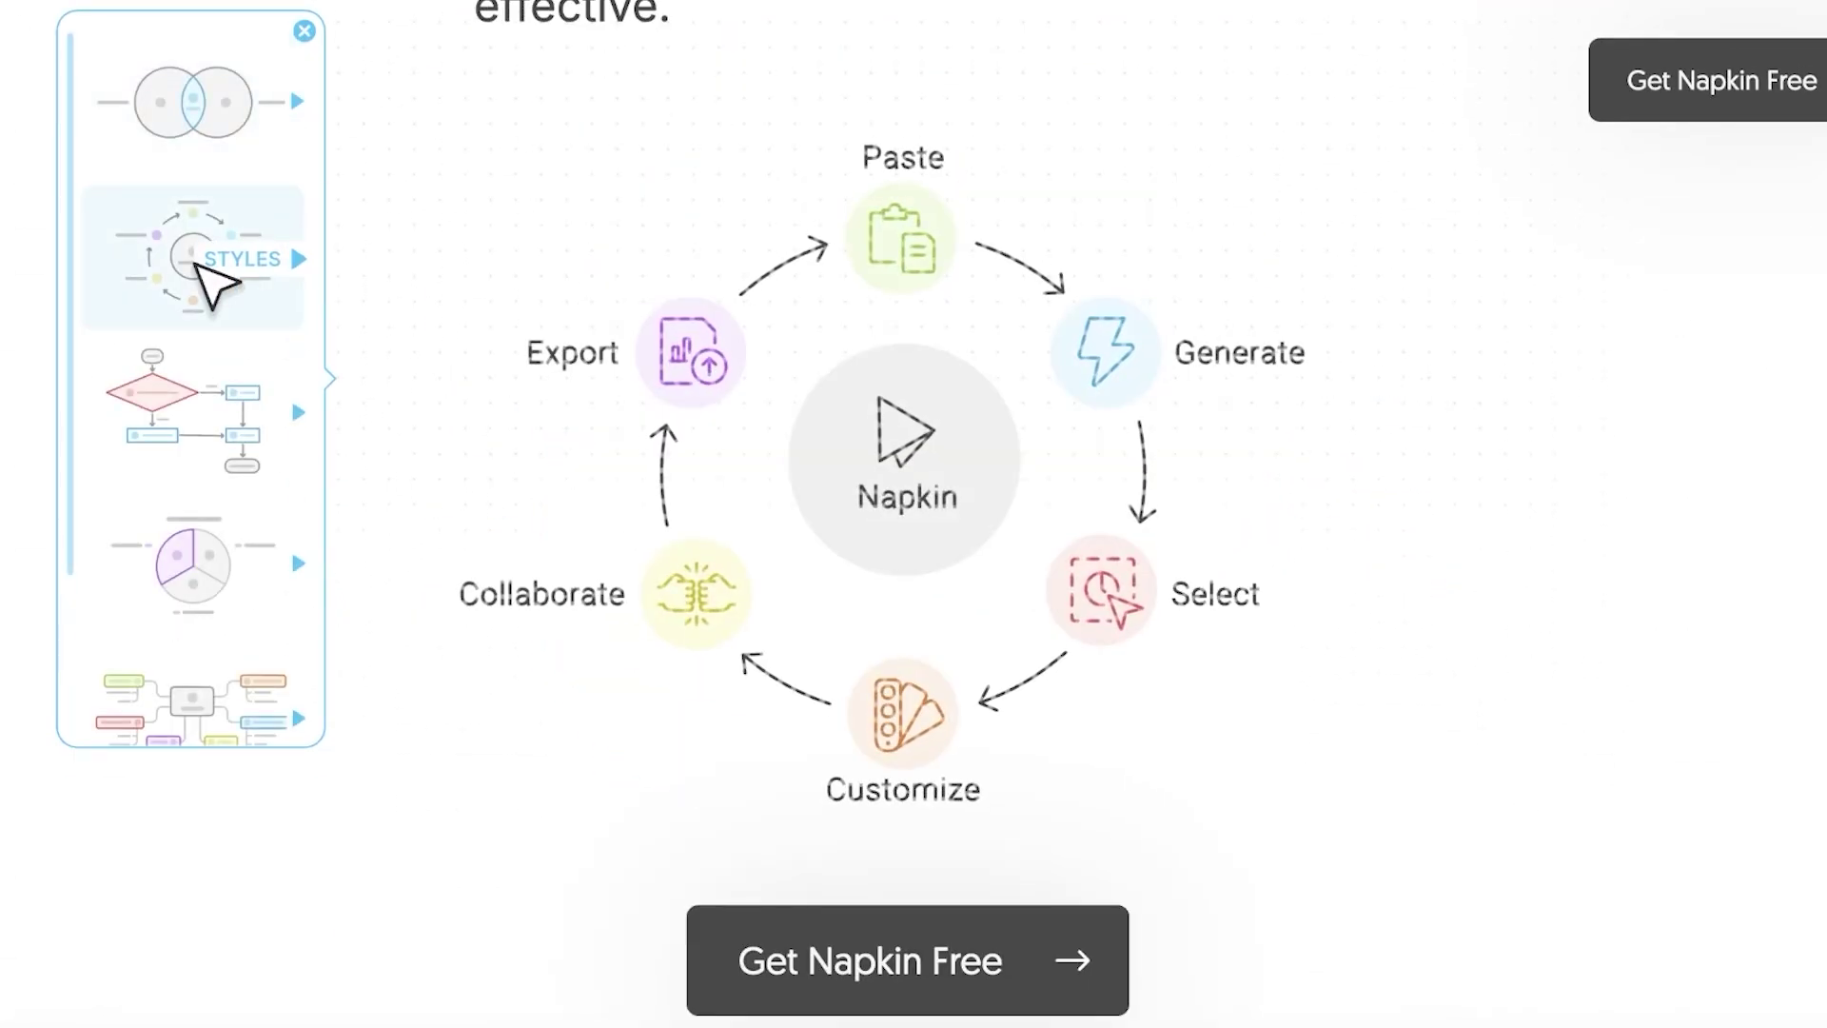
{"action": "scroll", "coordinate": [913, 514], "scroll_direction": "down", "scroll_amount": 8}
{"action": "scroll", "coordinate": [913, 513], "scroll_direction": "down", "scroll_amount": 10}
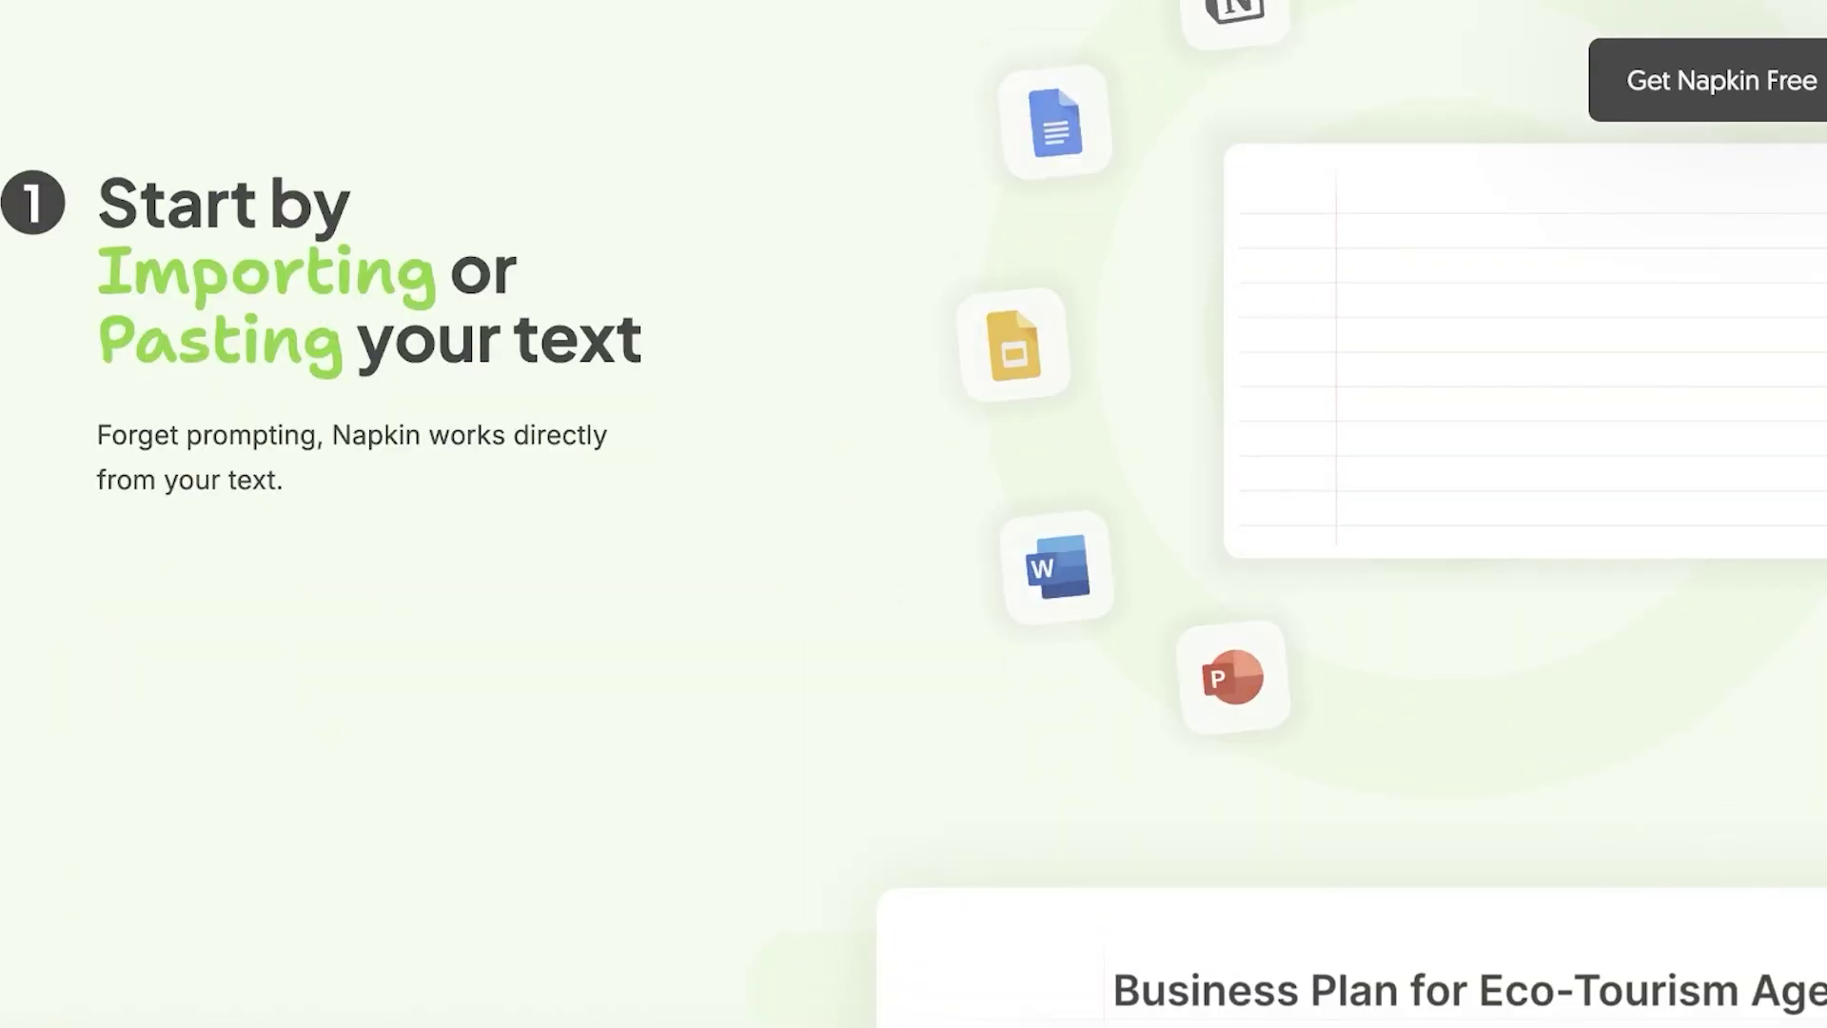
{"action": "scroll", "coordinate": [913, 514], "scroll_direction": "down", "scroll_amount": 6}
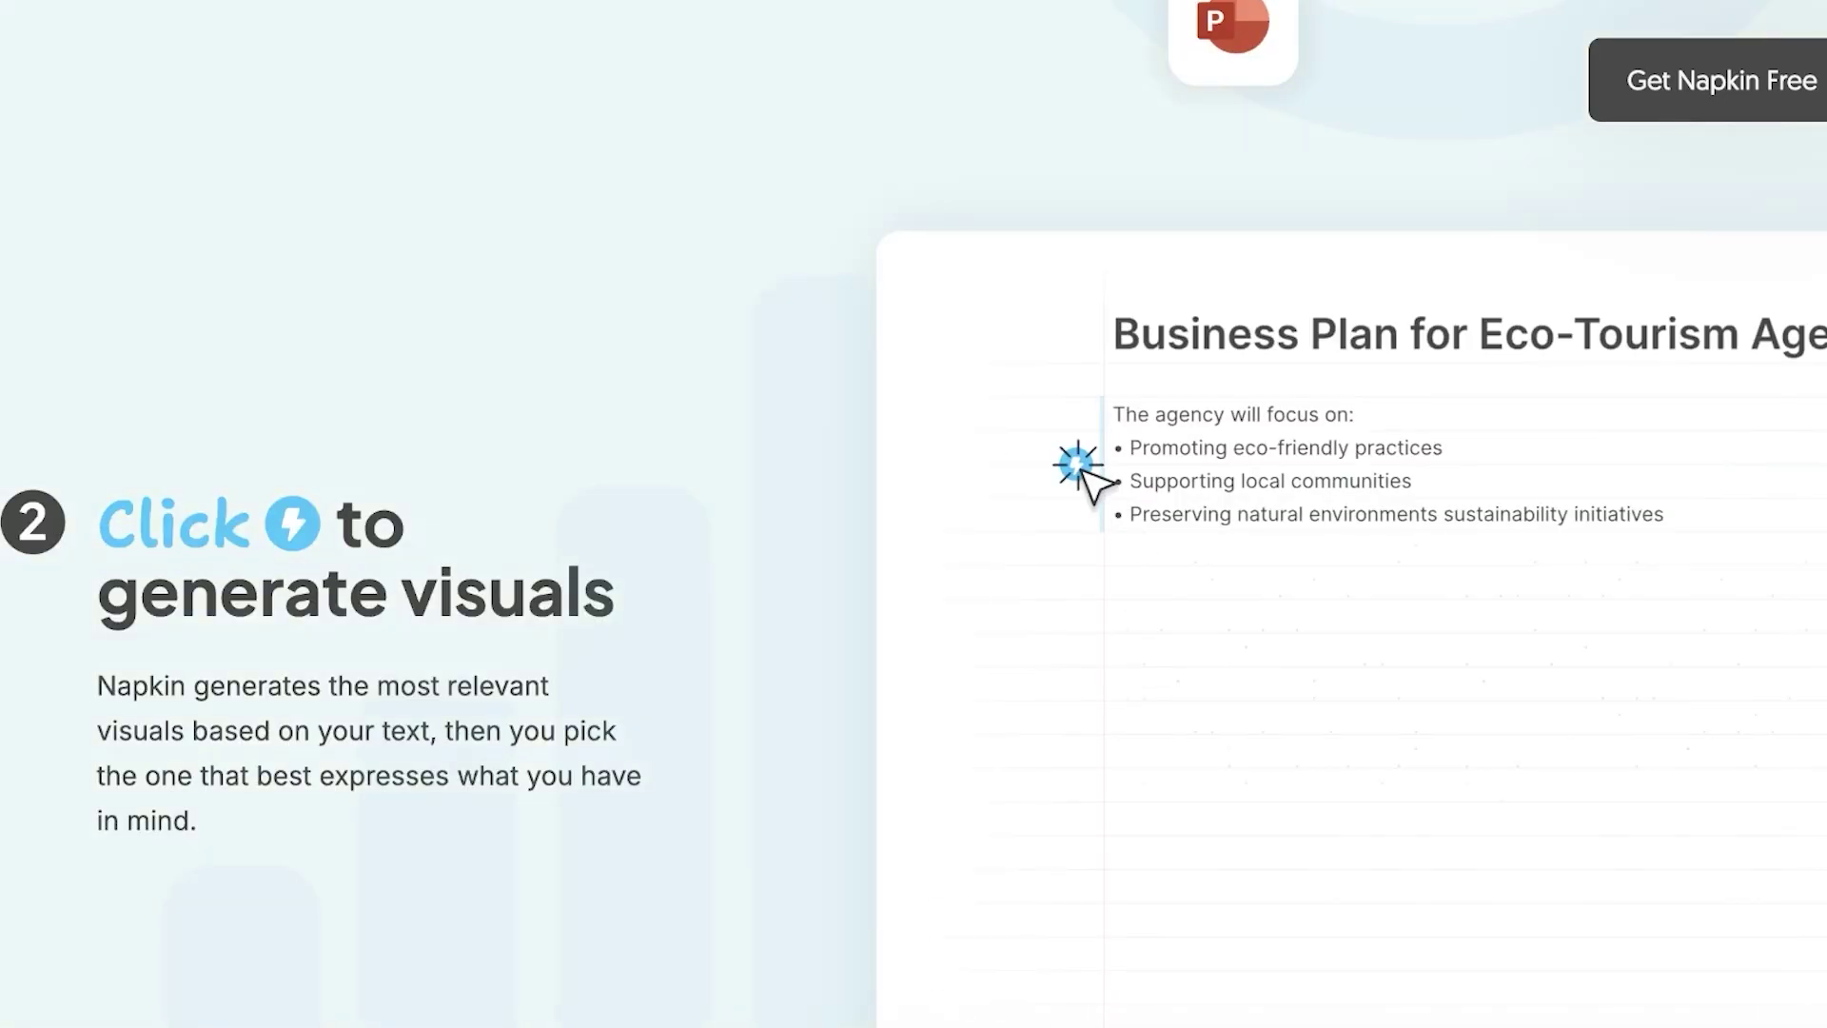
{"action": "scroll", "coordinate": [914, 514], "scroll_direction": "down", "scroll_amount": 9}
{"action": "scroll", "coordinate": [913, 513], "scroll_direction": "down", "scroll_amount": 10}
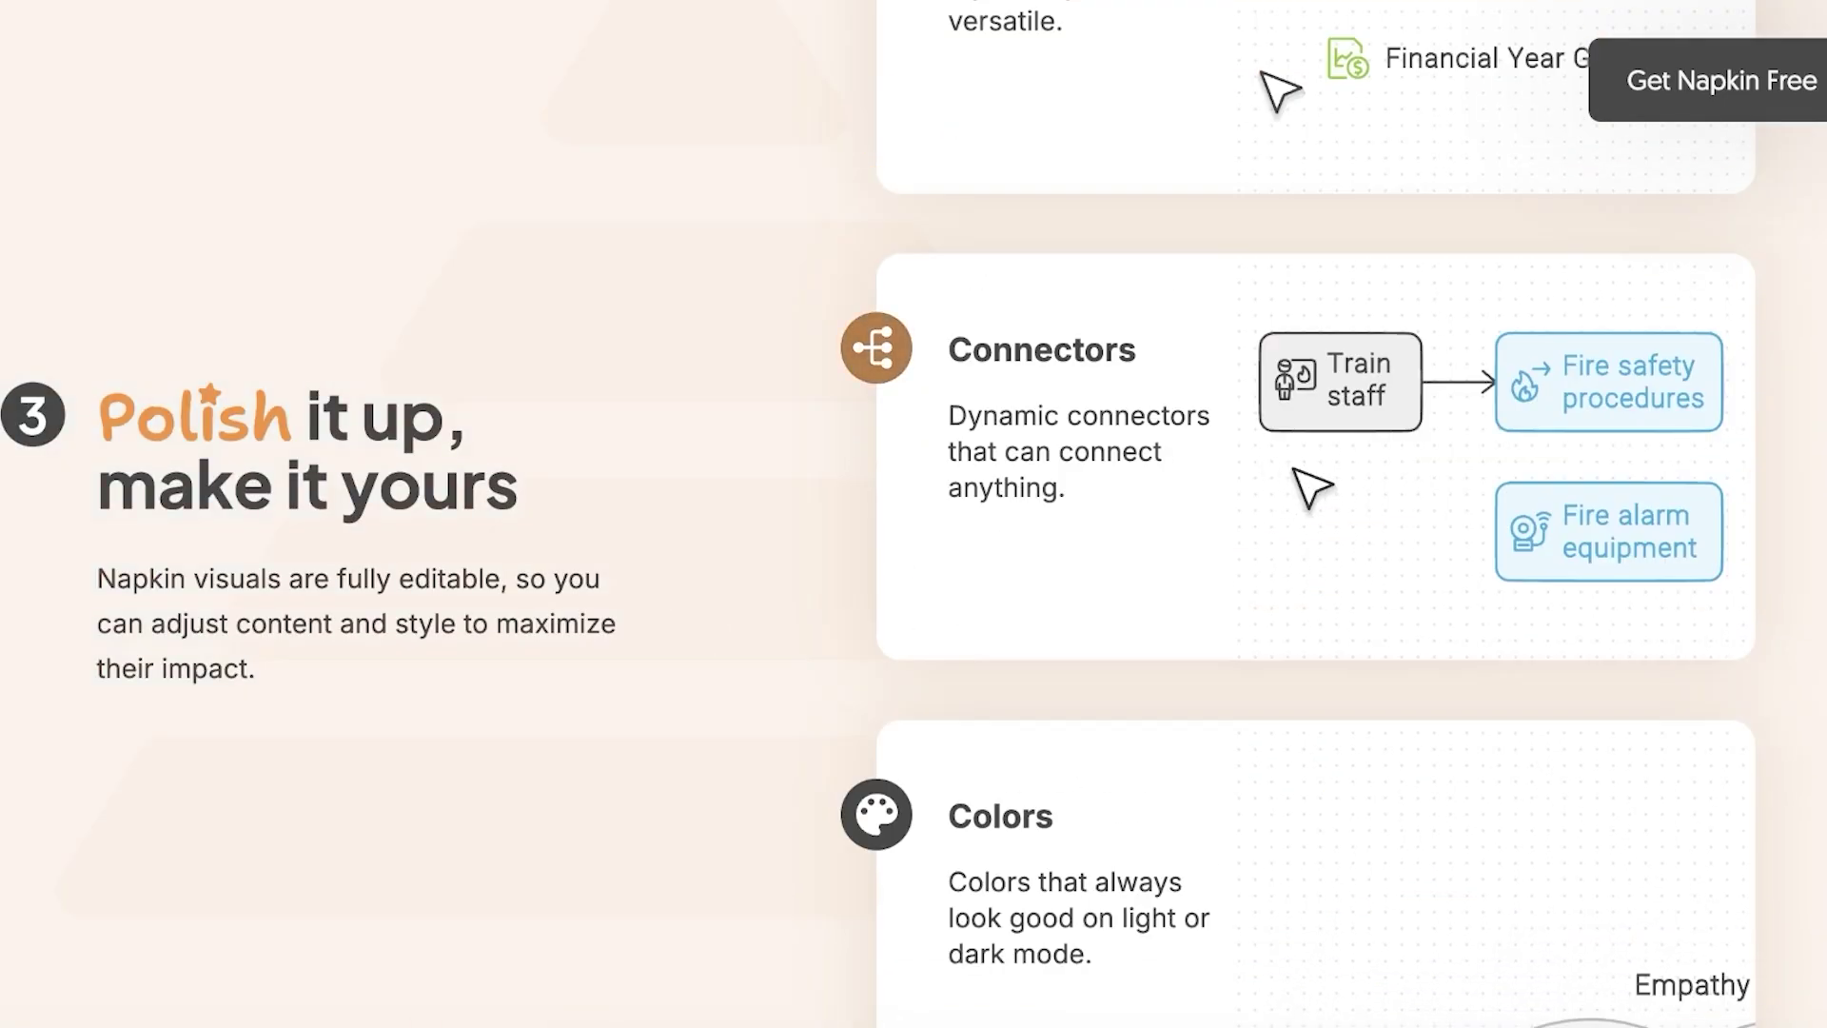
{"action": "scroll", "coordinate": [913, 514], "scroll_direction": "down", "scroll_amount": 10}
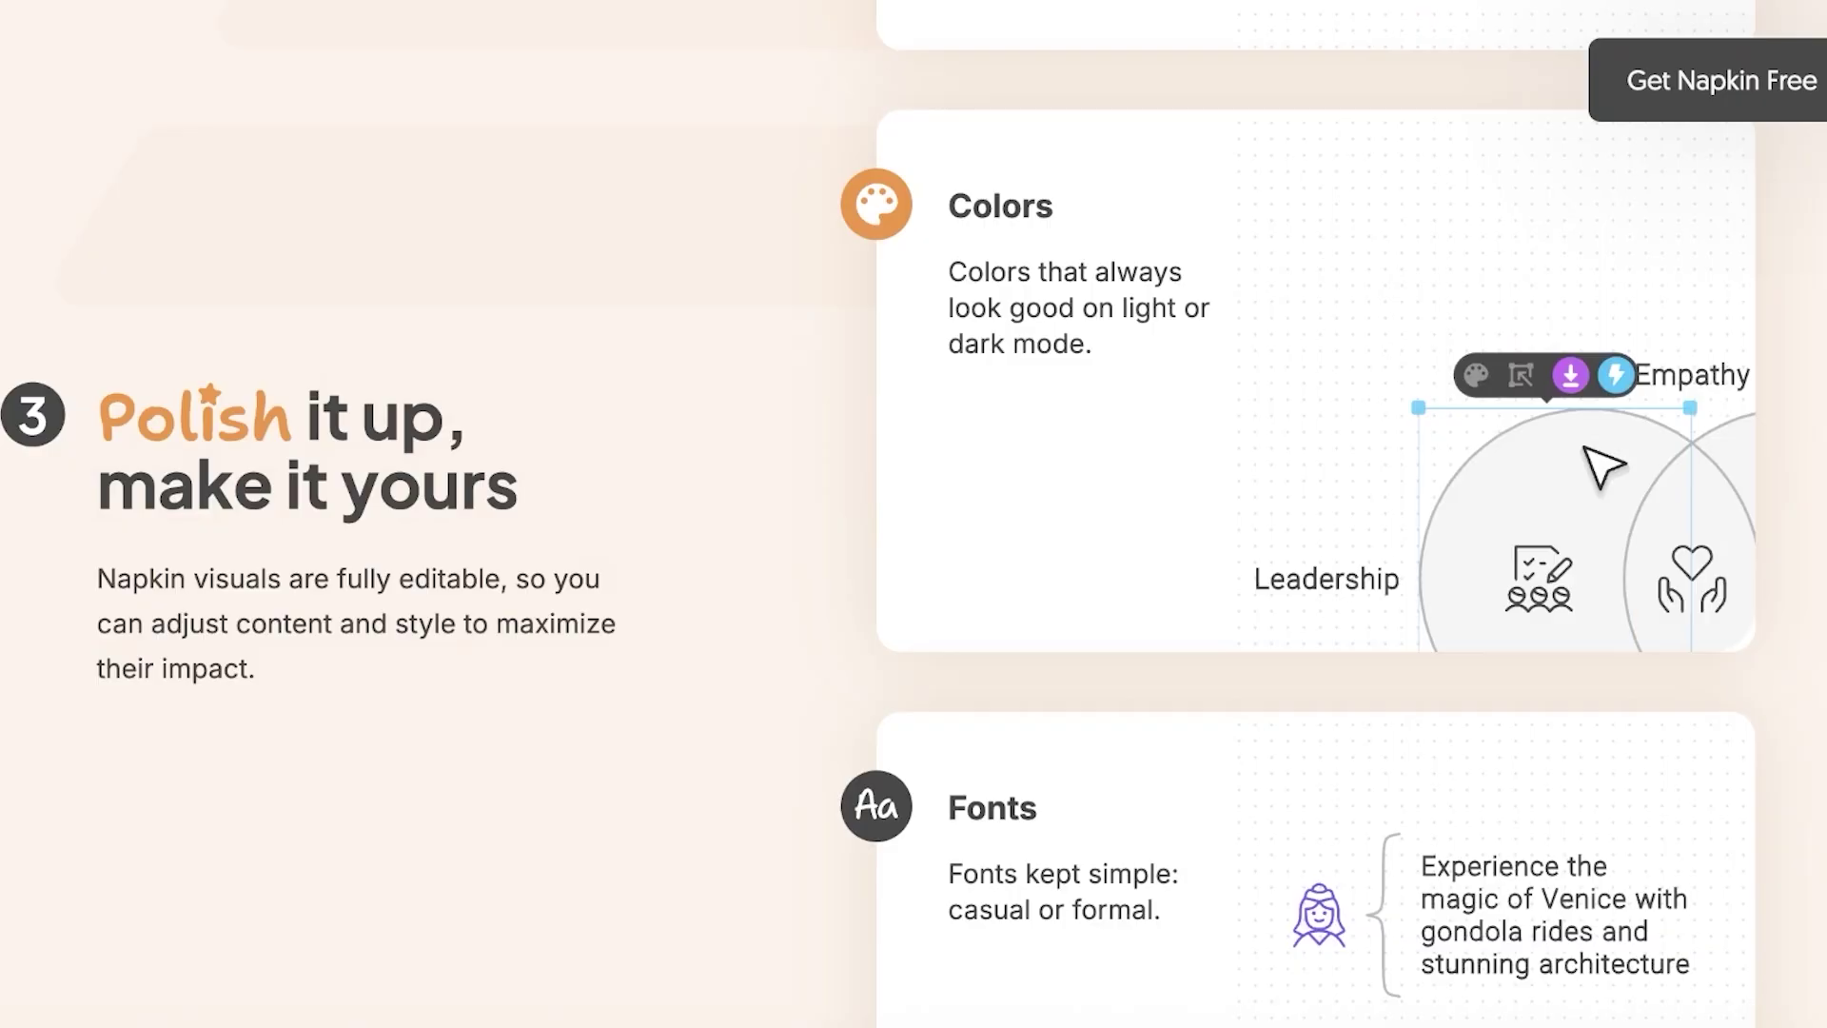
{"action": "scroll", "coordinate": [913, 513], "scroll_direction": "down", "scroll_amount": 5}
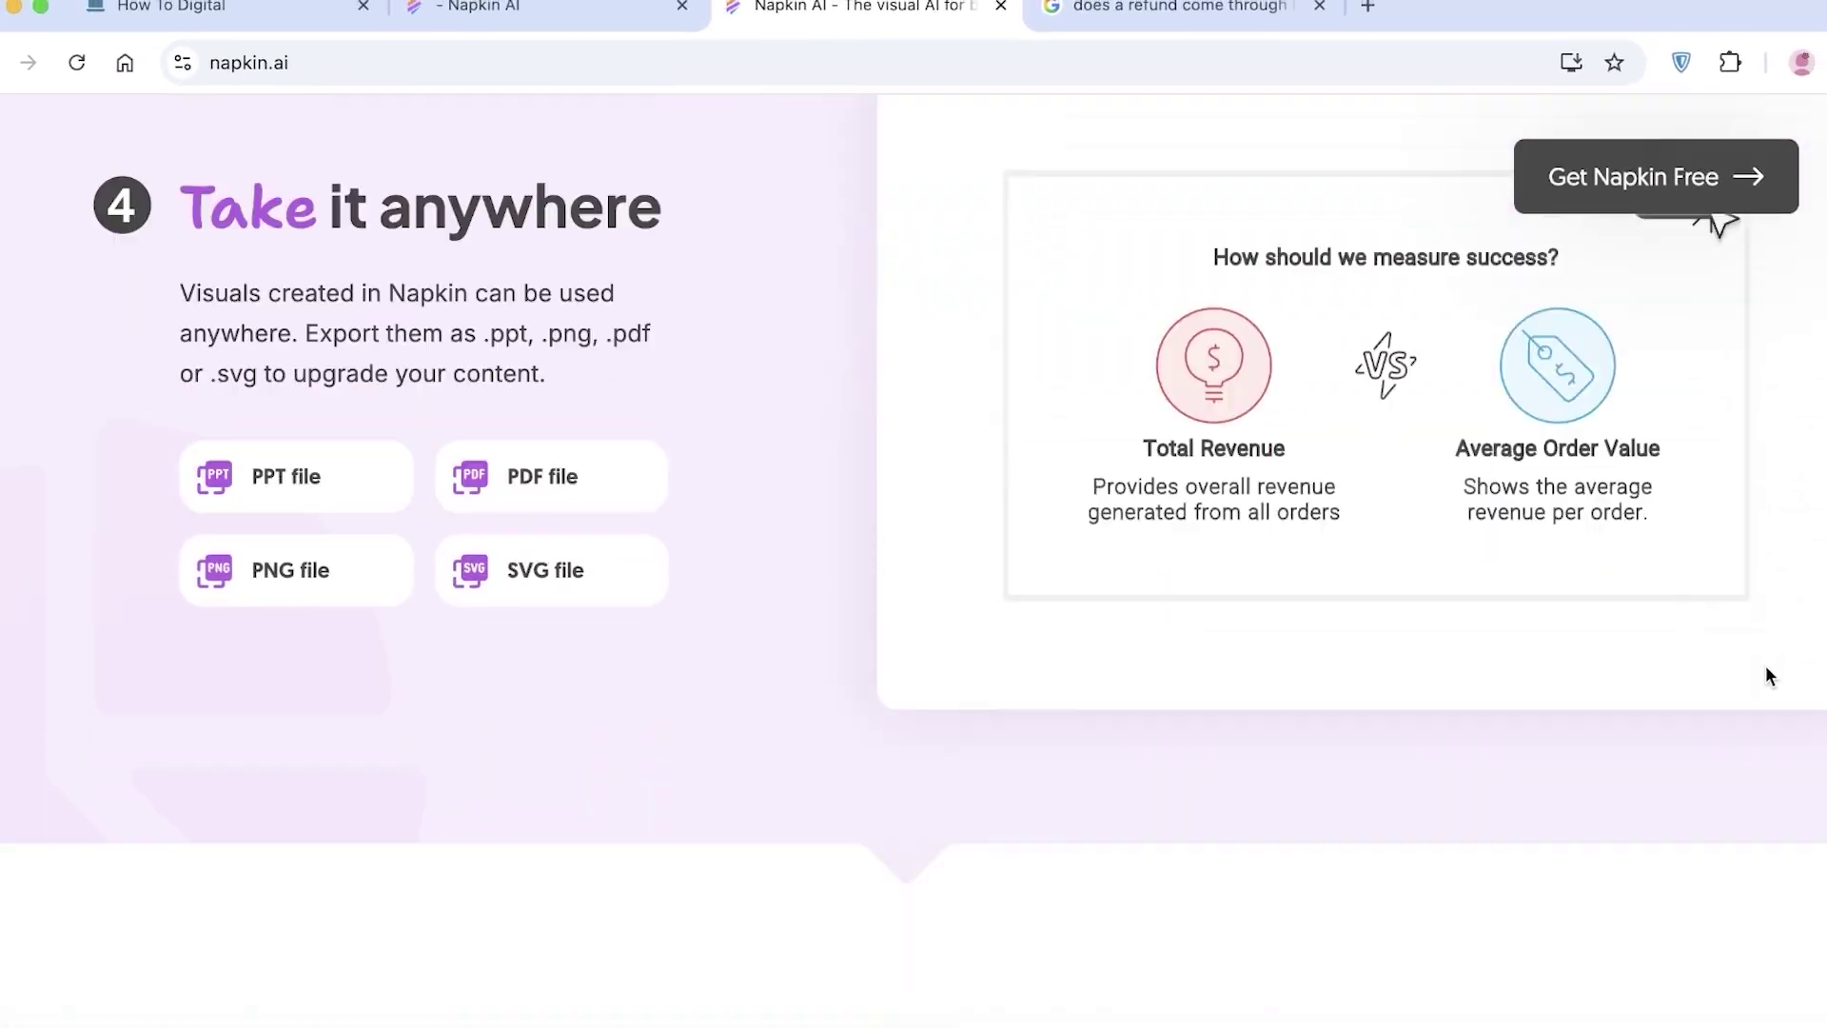
{"action": "scroll", "coordinate": [1718, 683], "scroll_direction": "down", "scroll_amount": 3}
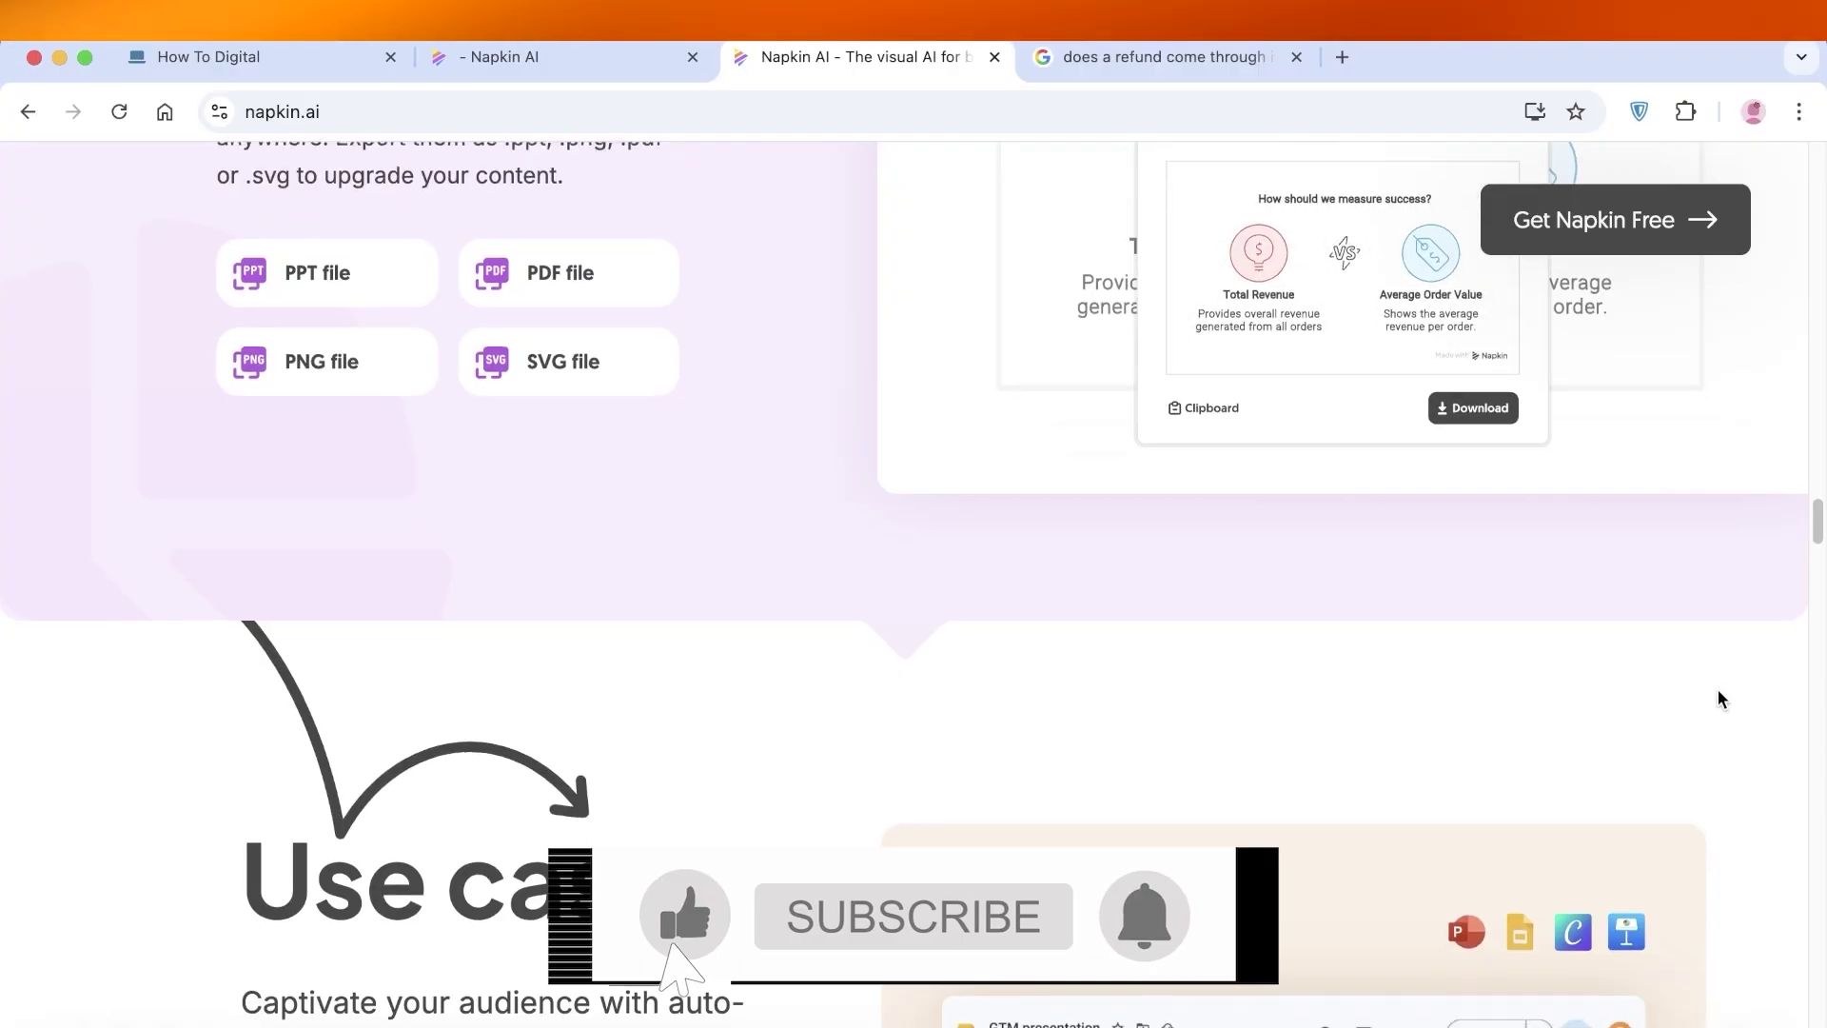
{"action": "scroll", "coordinate": [1722, 693], "scroll_direction": "down", "scroll_amount": 5}
{"action": "scroll", "coordinate": [1718, 688], "scroll_direction": "down", "scroll_amount": 5}
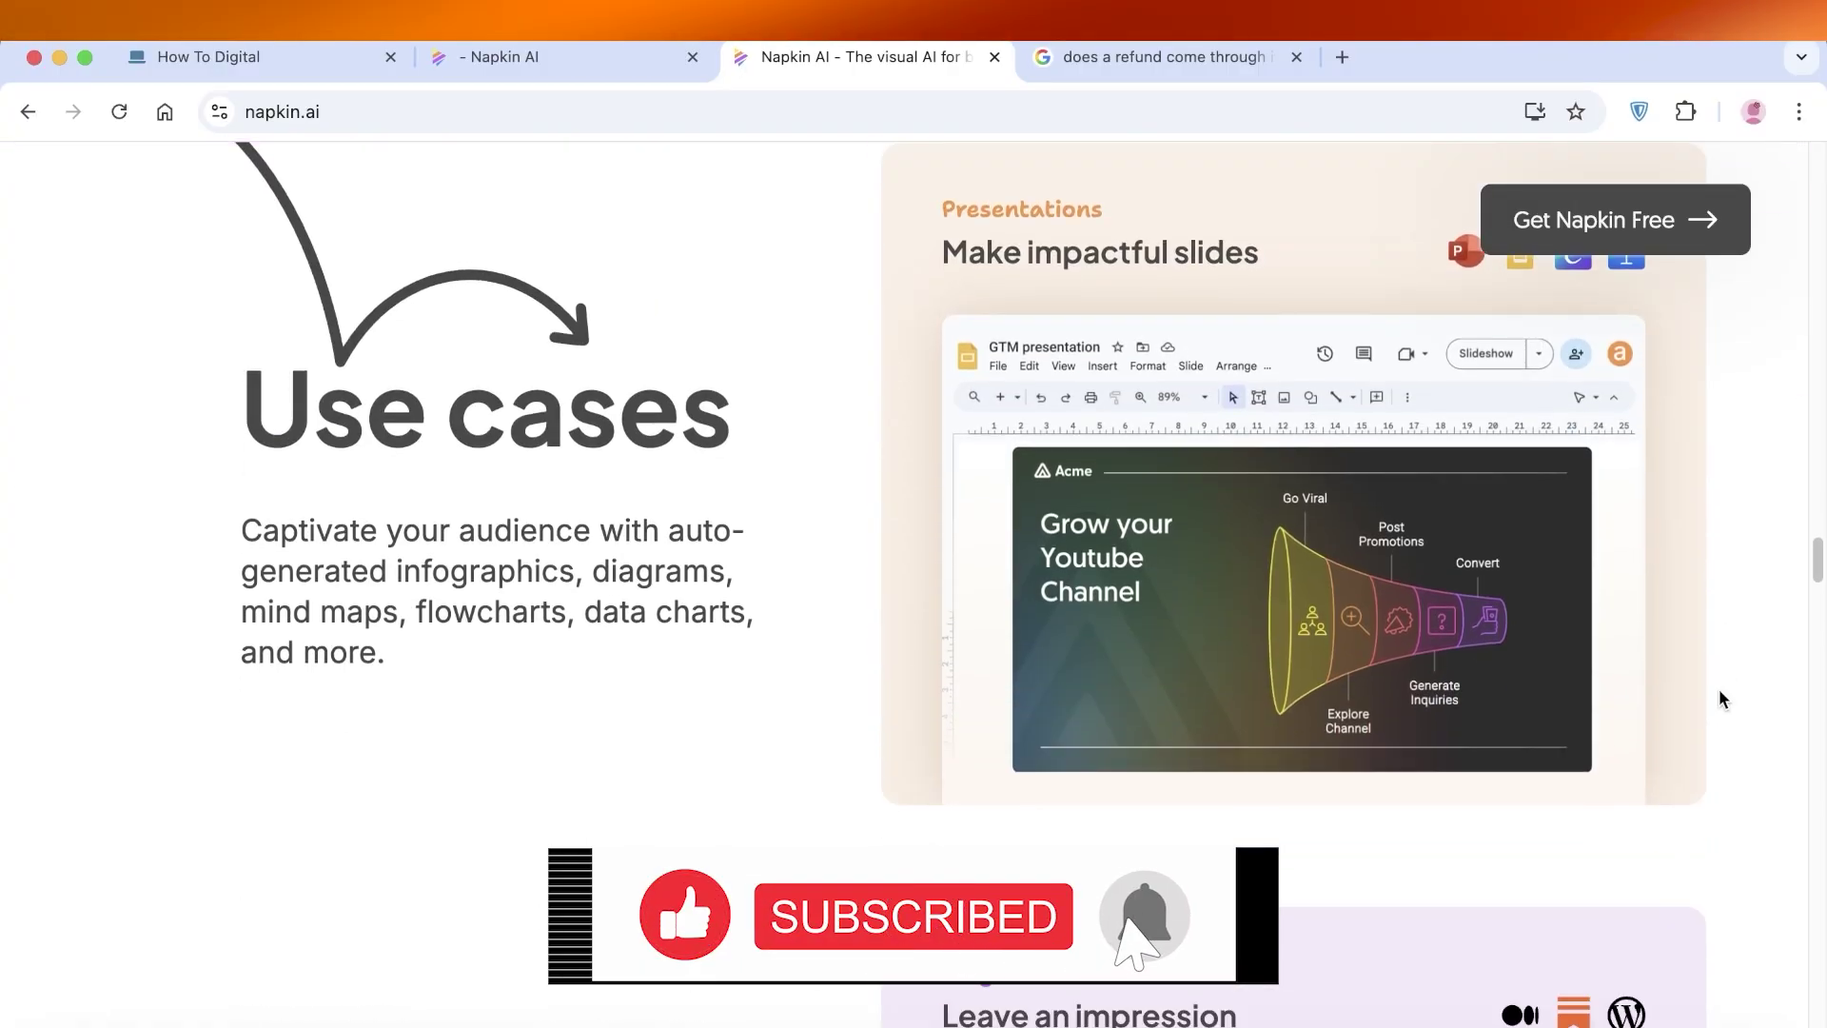
{"action": "scroll", "coordinate": [1719, 687], "scroll_direction": "down", "scroll_amount": 6}
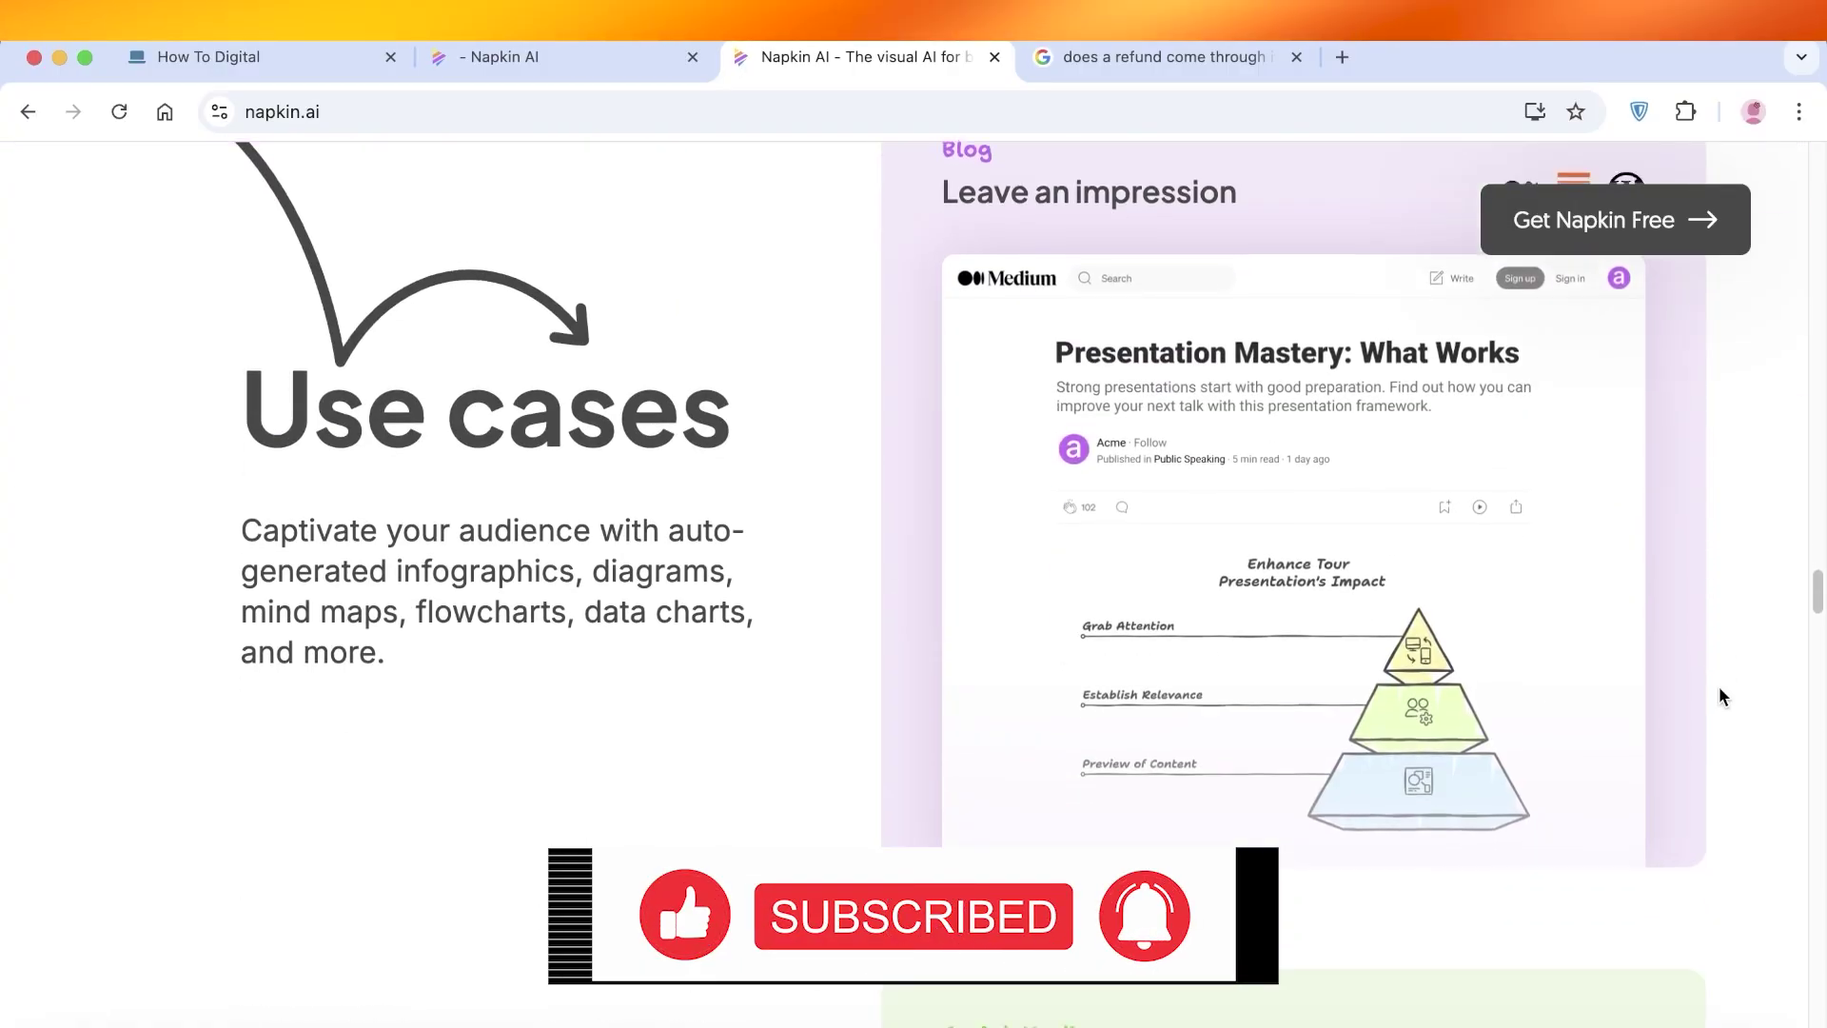